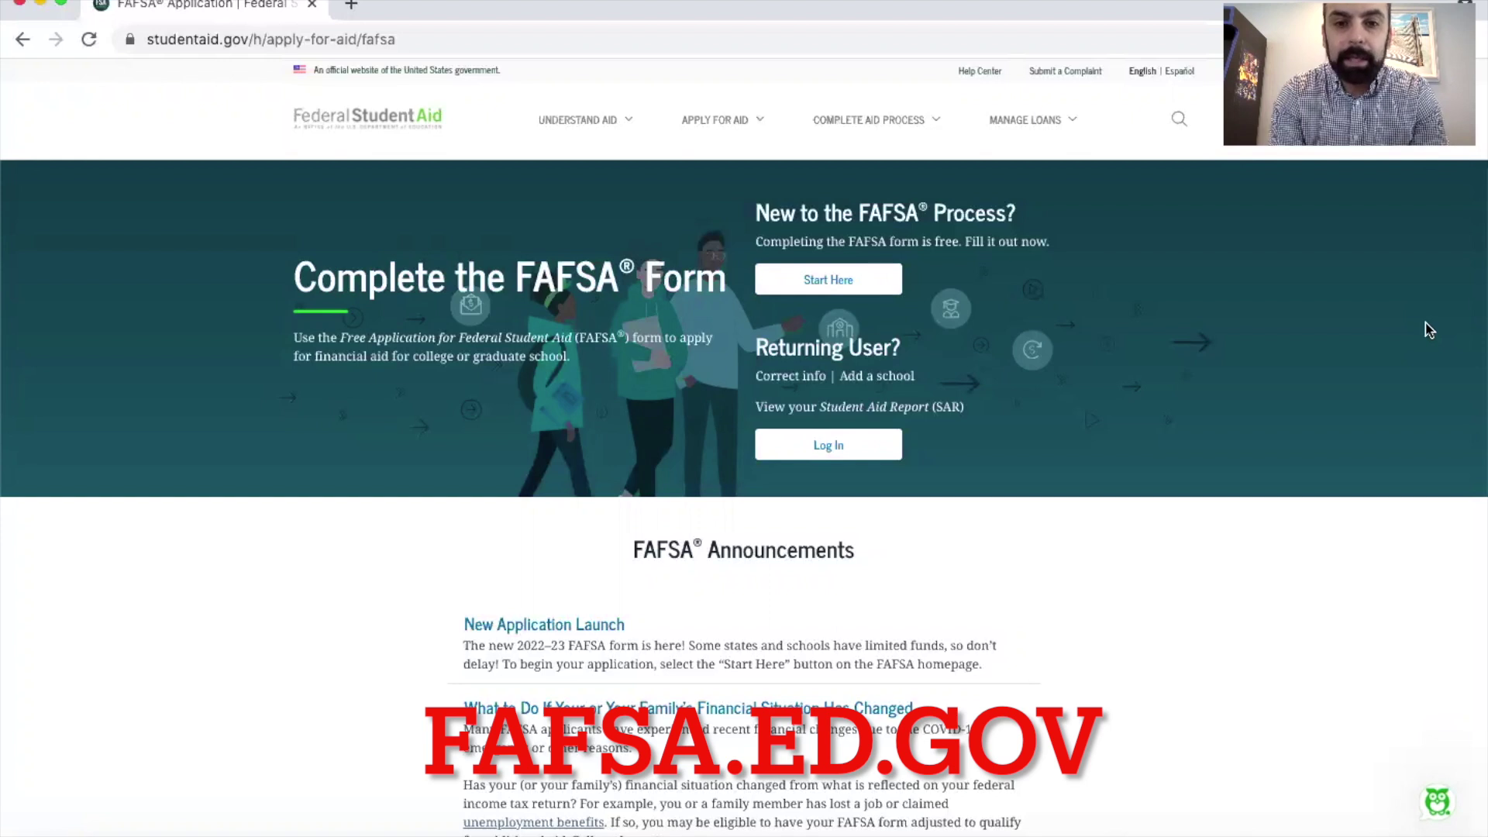
Step: Start a new FAFSA form with the Start Here link for first-time applicants
{"action": "left_click", "coordinate": [828, 281]}
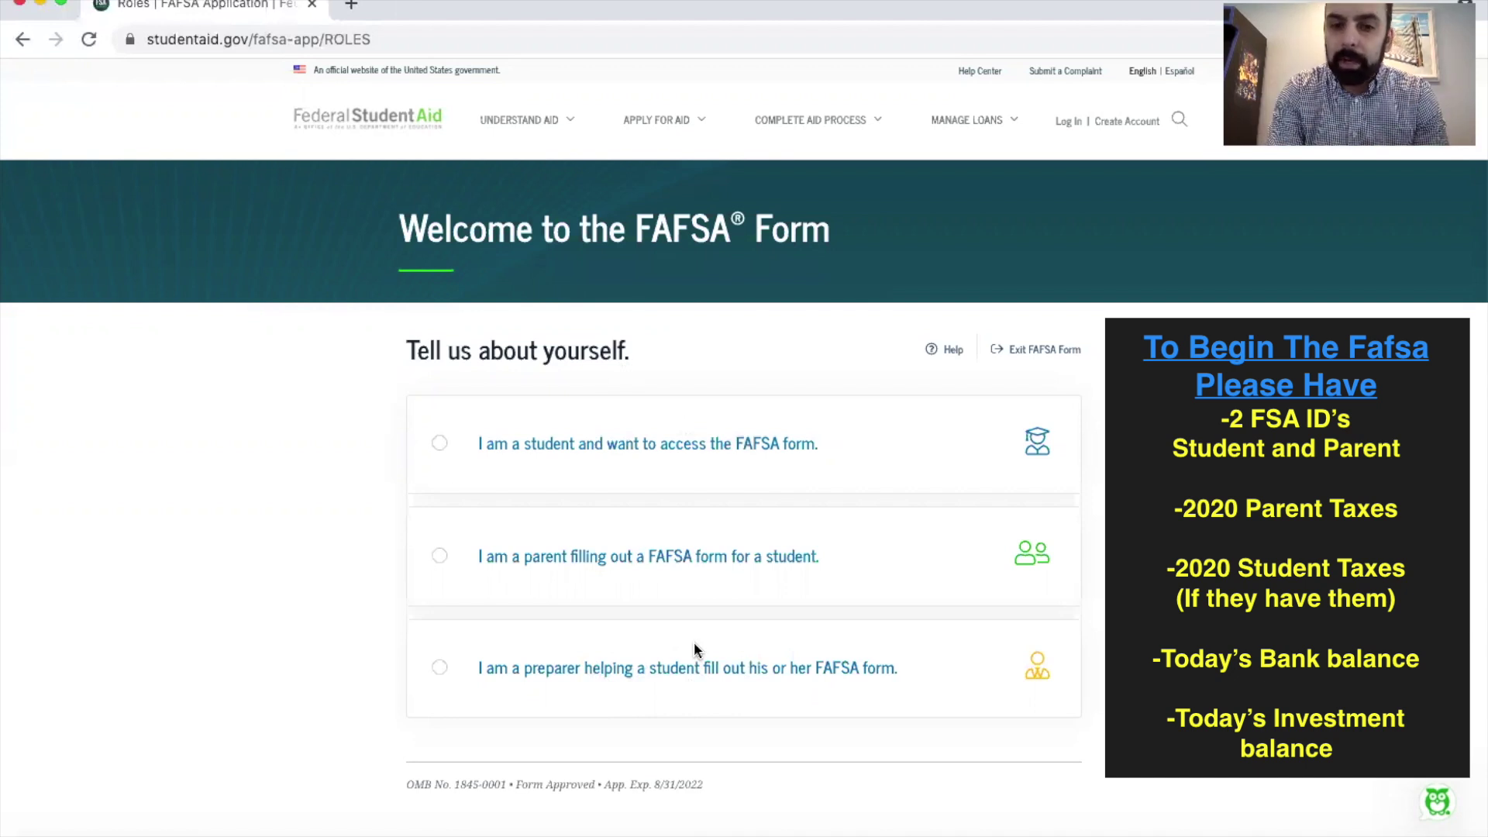
Step: Choose 'I am a student' and continue to the FSA ID login
{"action": "left_click", "coordinate": [652, 452]}
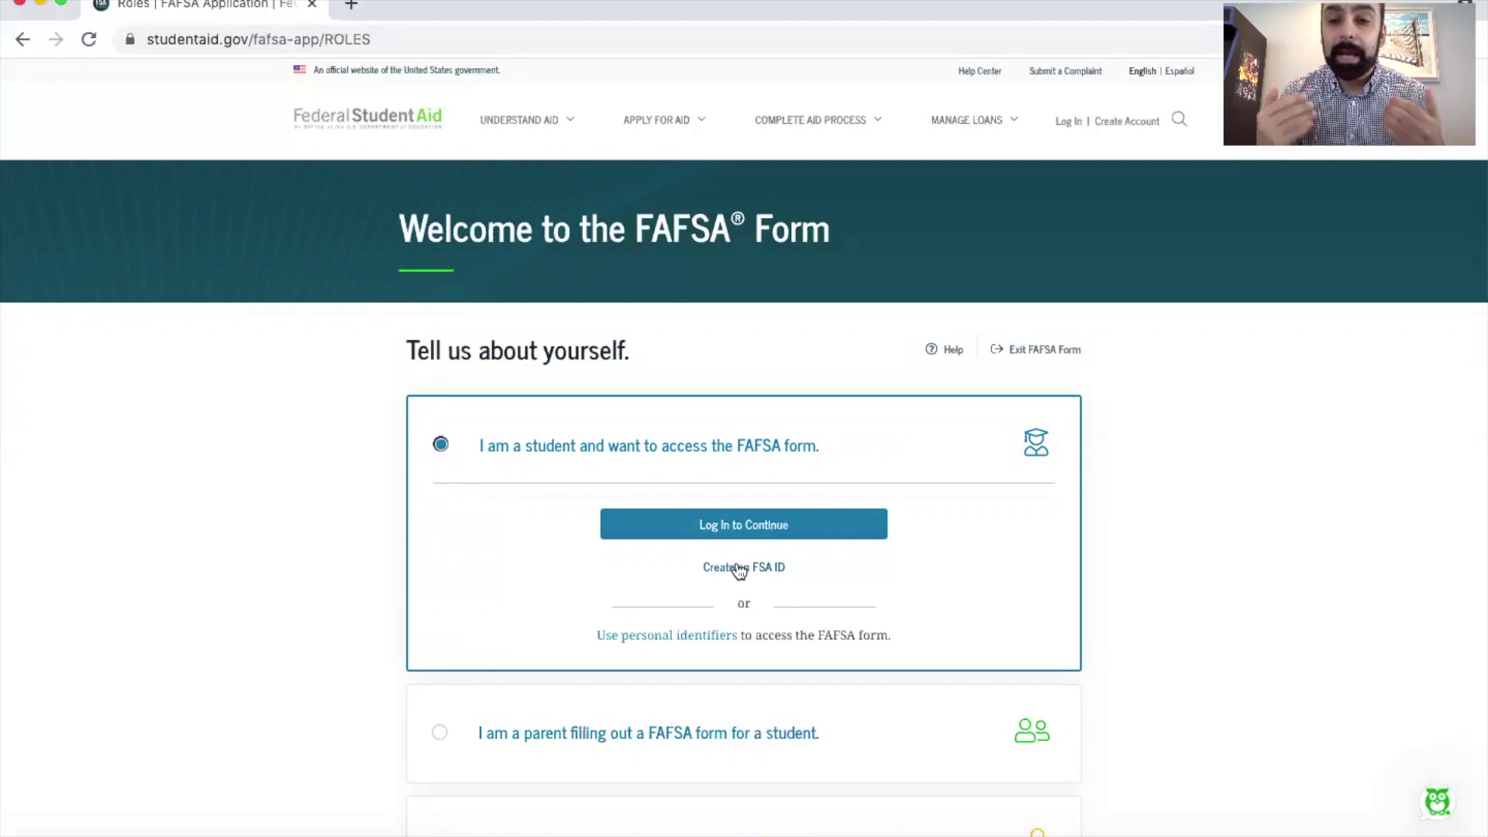
{"action": "left_click", "coordinate": [746, 527]}
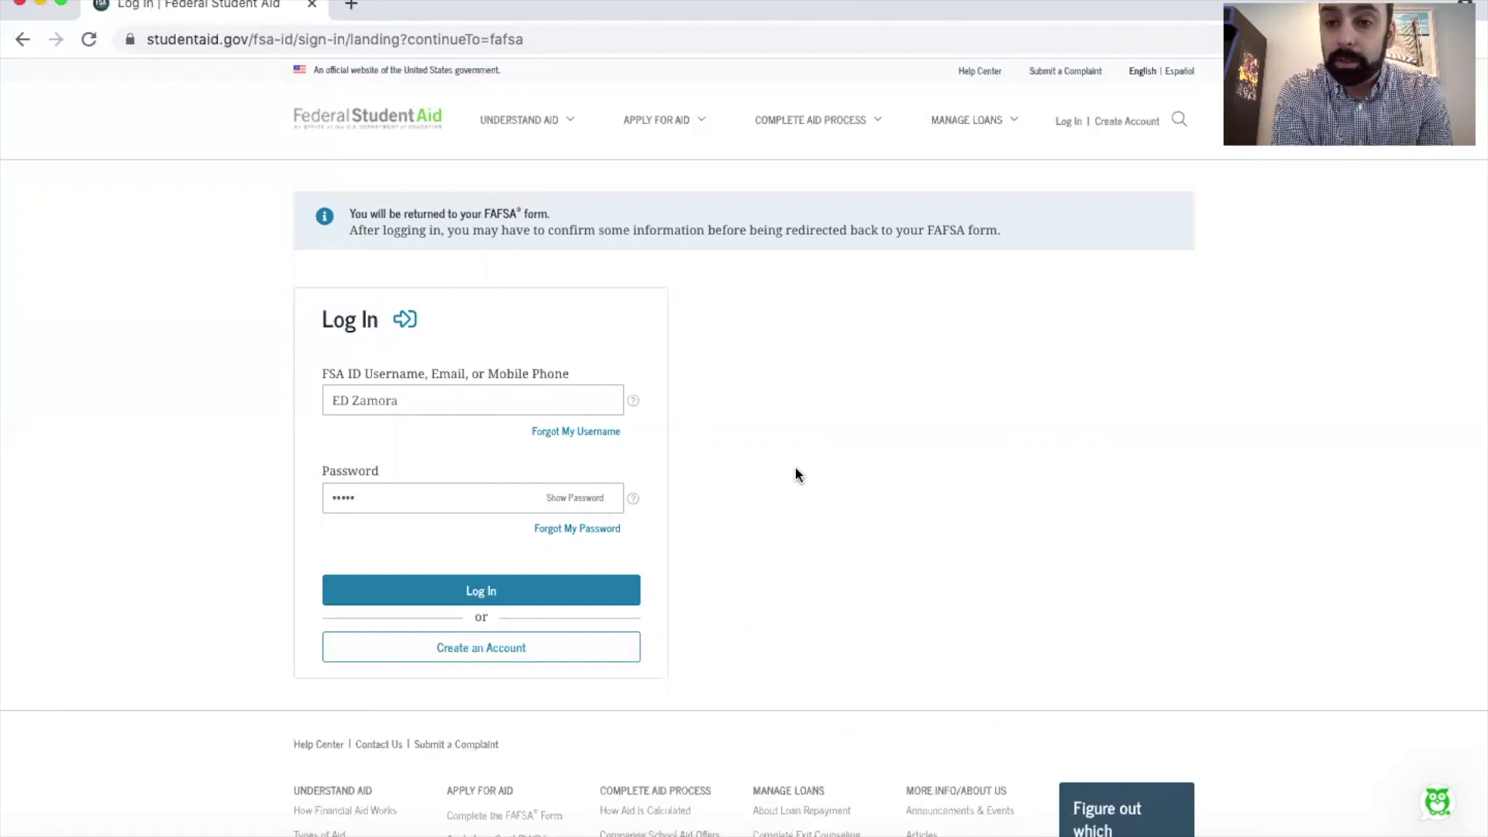
Step: Enter the student's FSA ID username, replace the password, and submit the login
{"action": "left_click", "coordinate": [472, 400]}
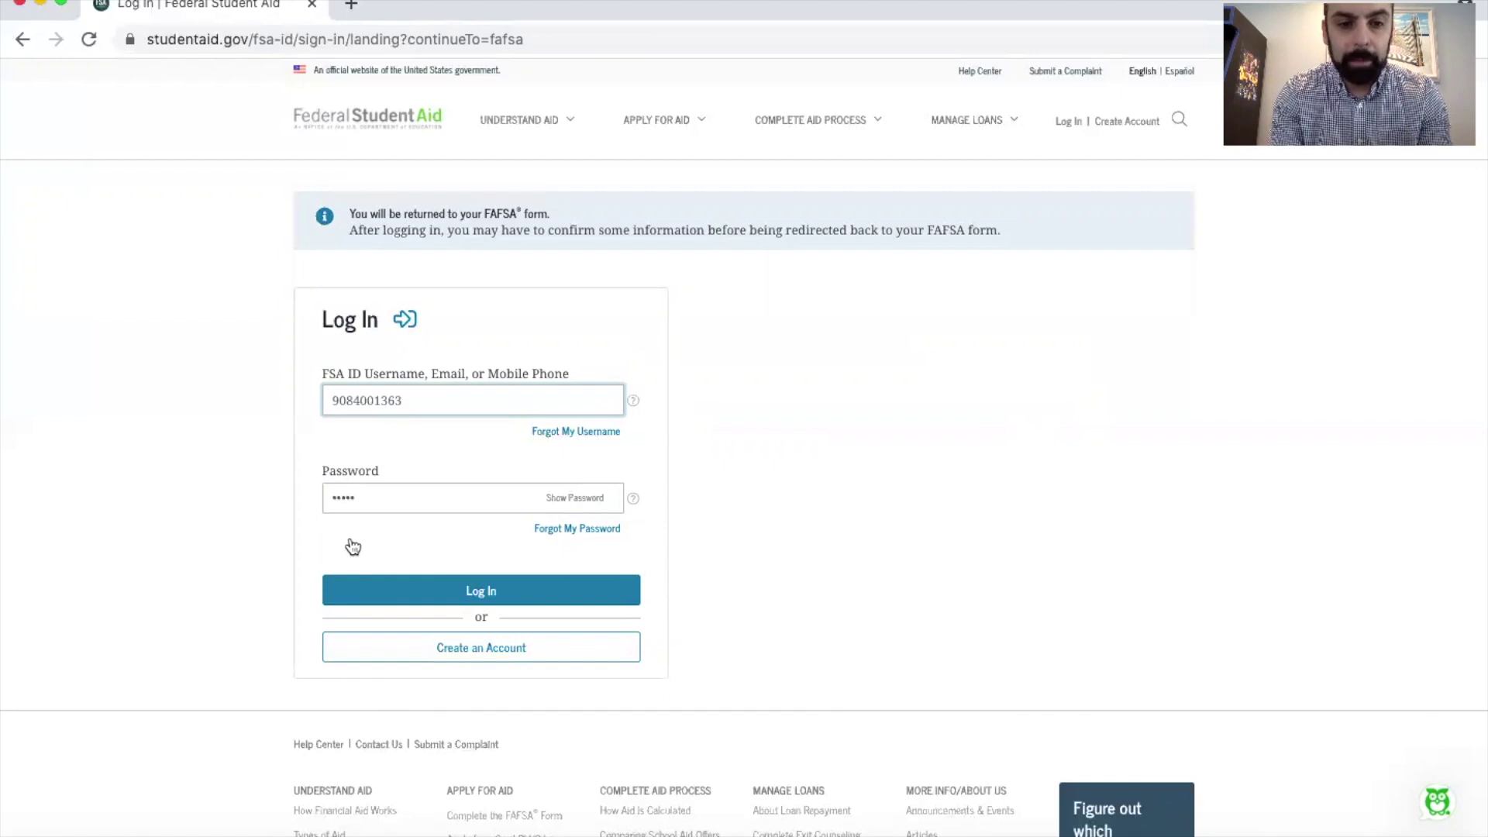
{"action": "double_click", "coordinate": [392, 496]}
{"action": "type", "text": "••••••••••"}
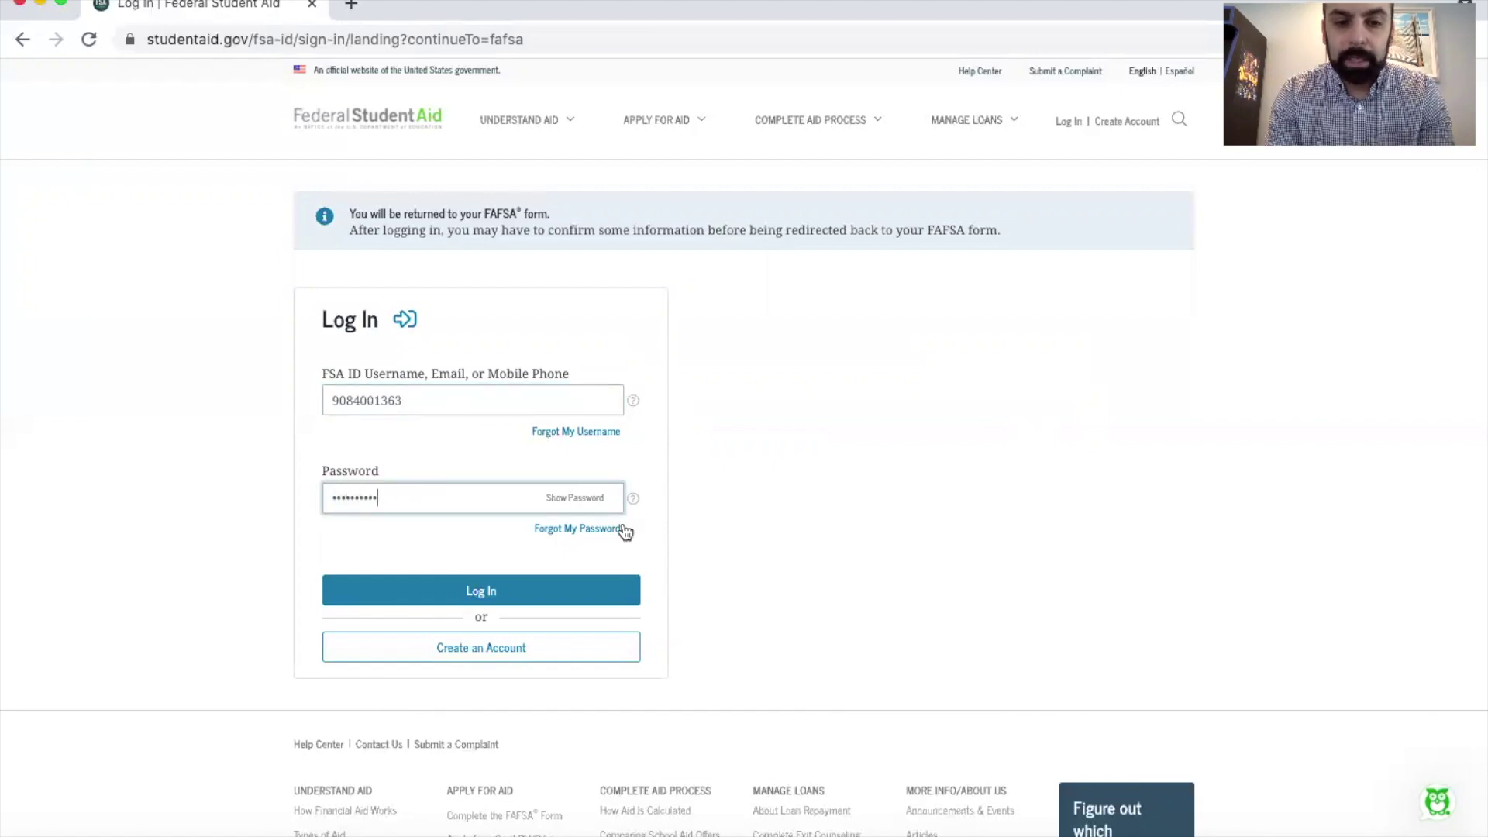
{"action": "left_click", "coordinate": [479, 591]}
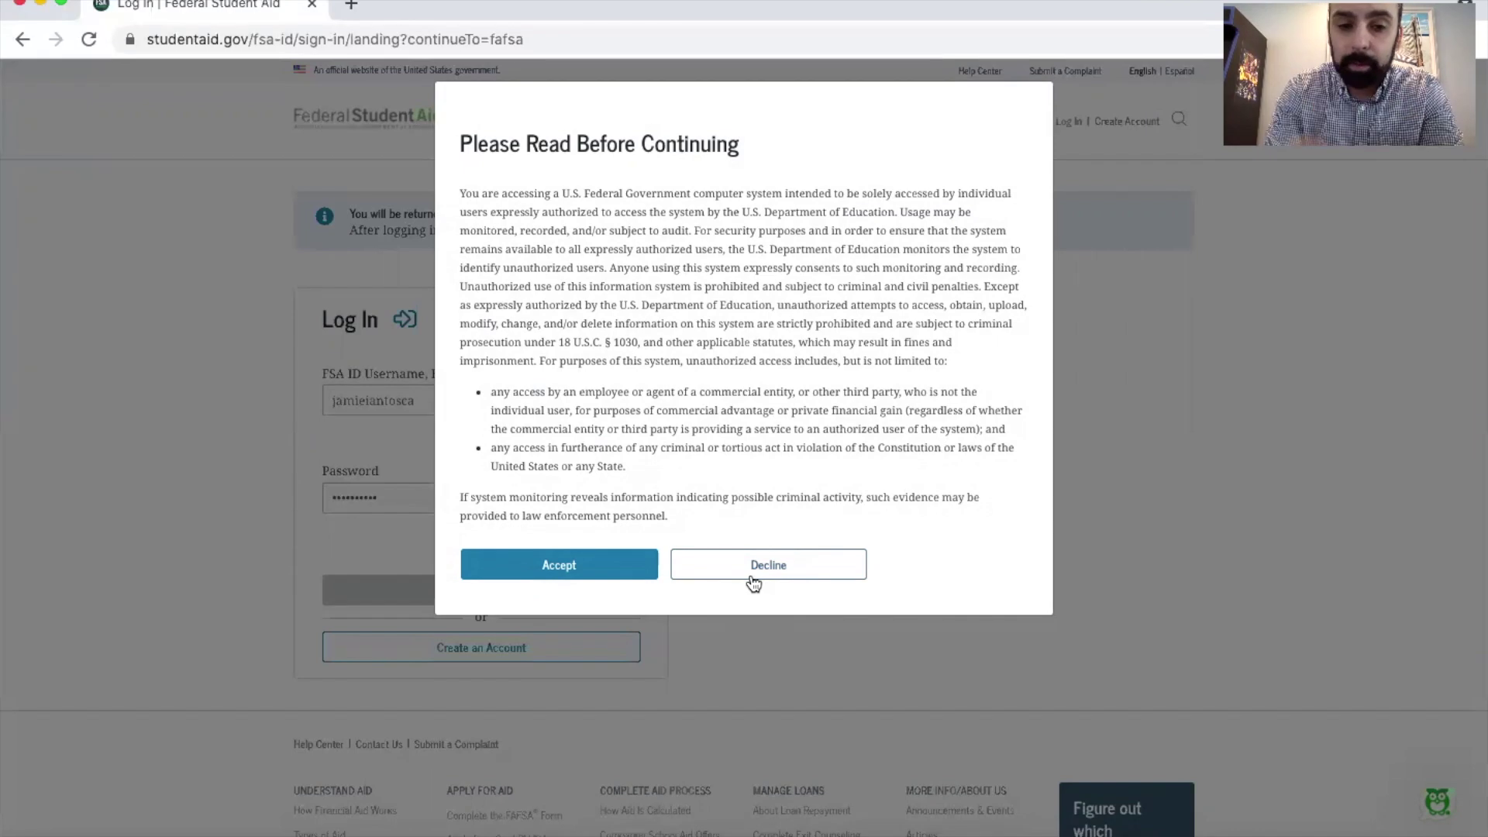
Step: Accept the usage notice and the terms, then confirm the verified phone and email
{"action": "left_click", "coordinate": [554, 564]}
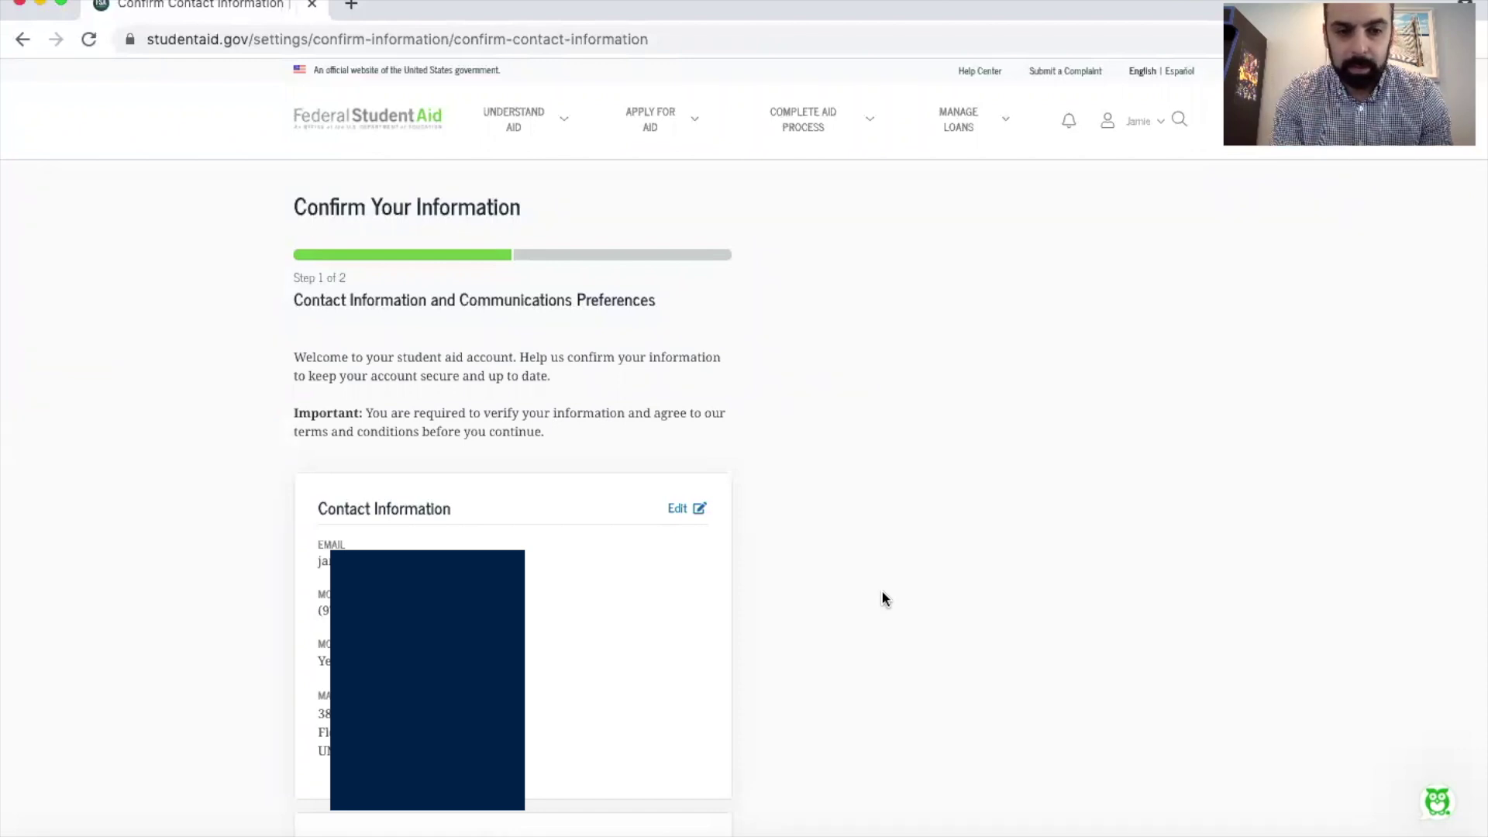
{"action": "scroll", "coordinate": [883, 592], "scroll_direction": "down", "scroll_amount": 7}
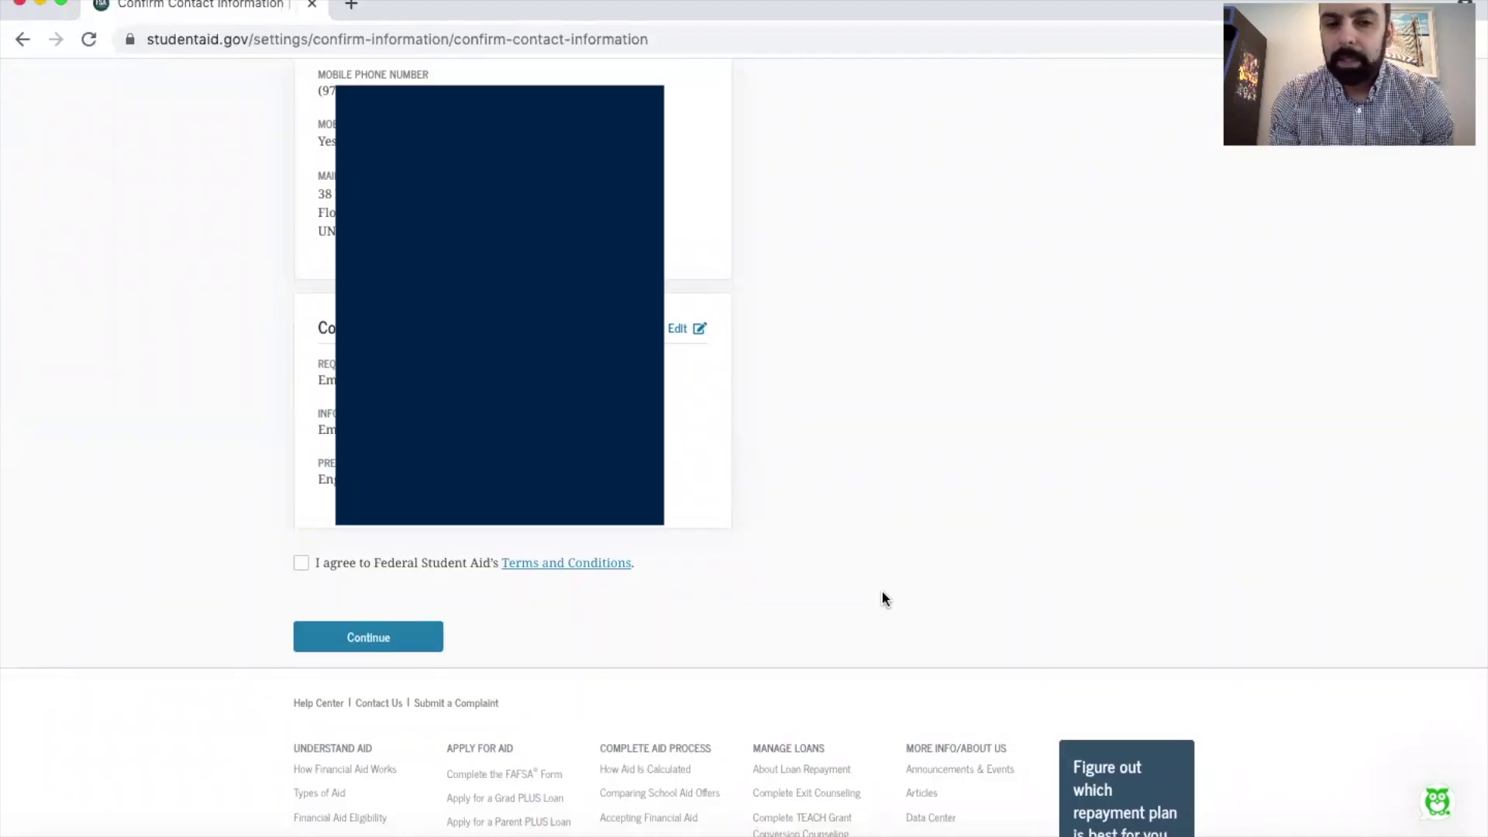
{"action": "left_click", "coordinate": [301, 564]}
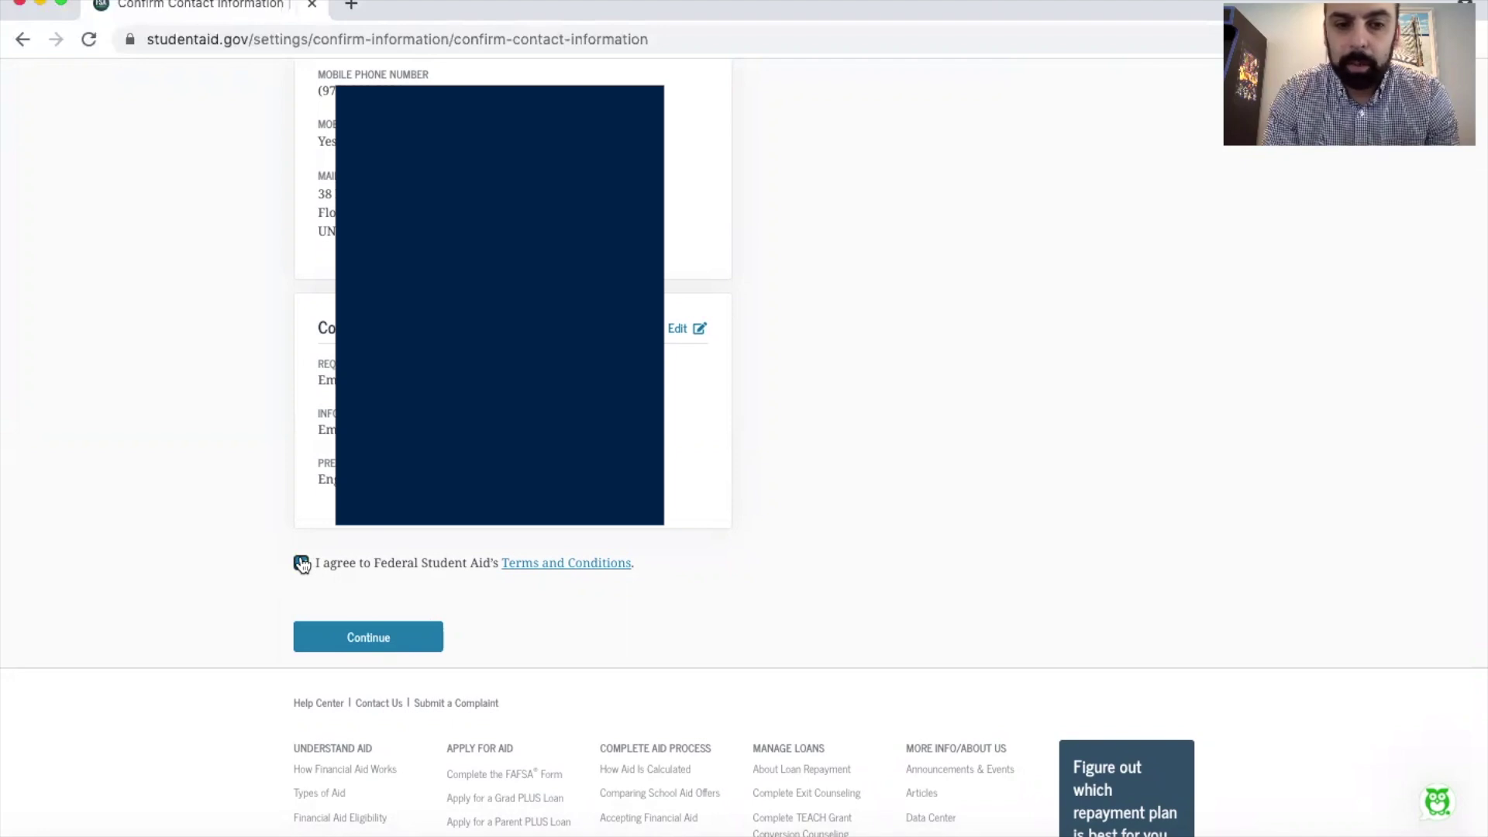
{"action": "left_click", "coordinate": [365, 637]}
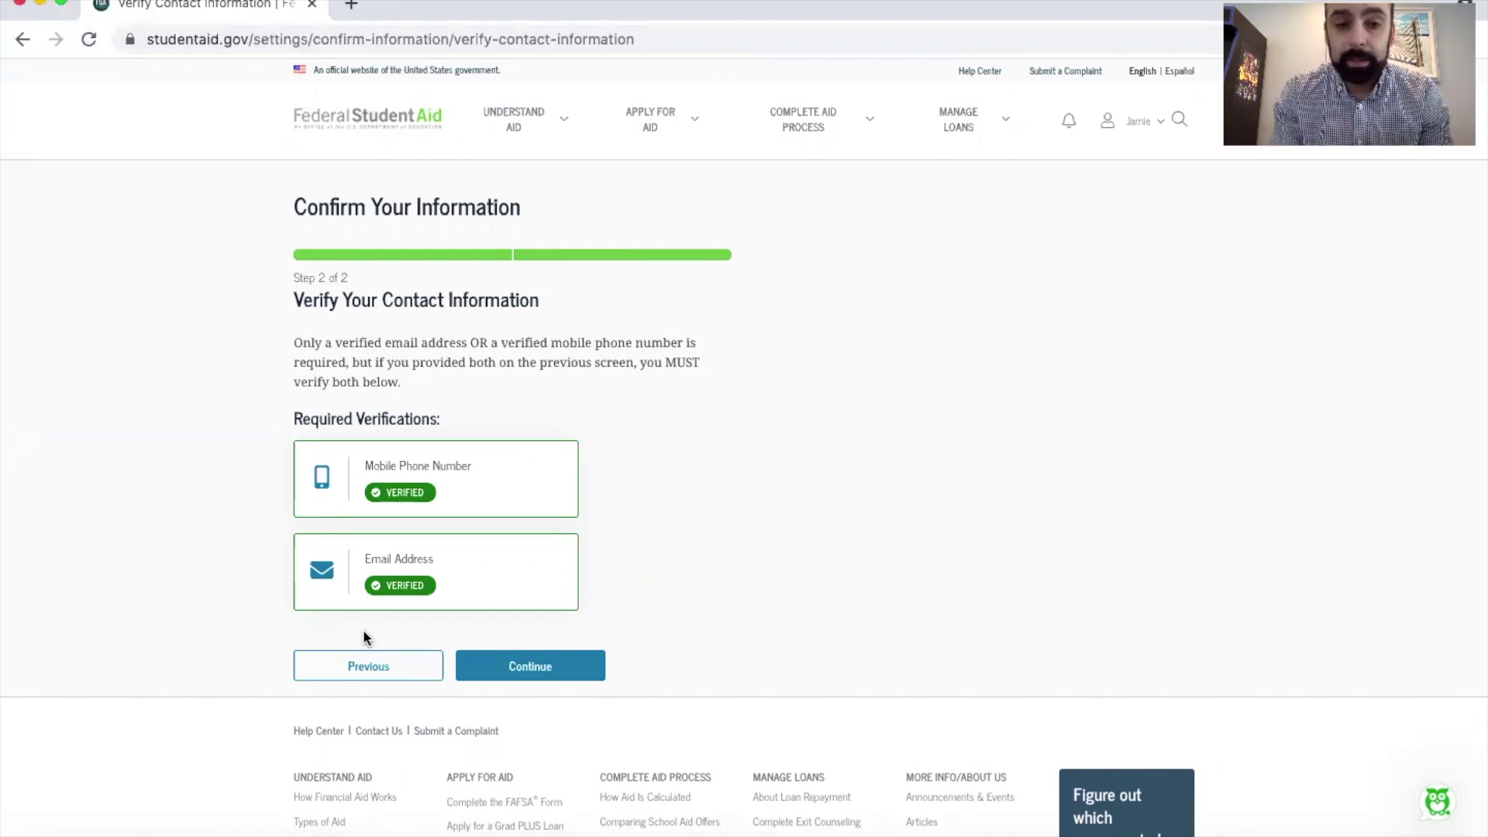
{"action": "left_click", "coordinate": [513, 666]}
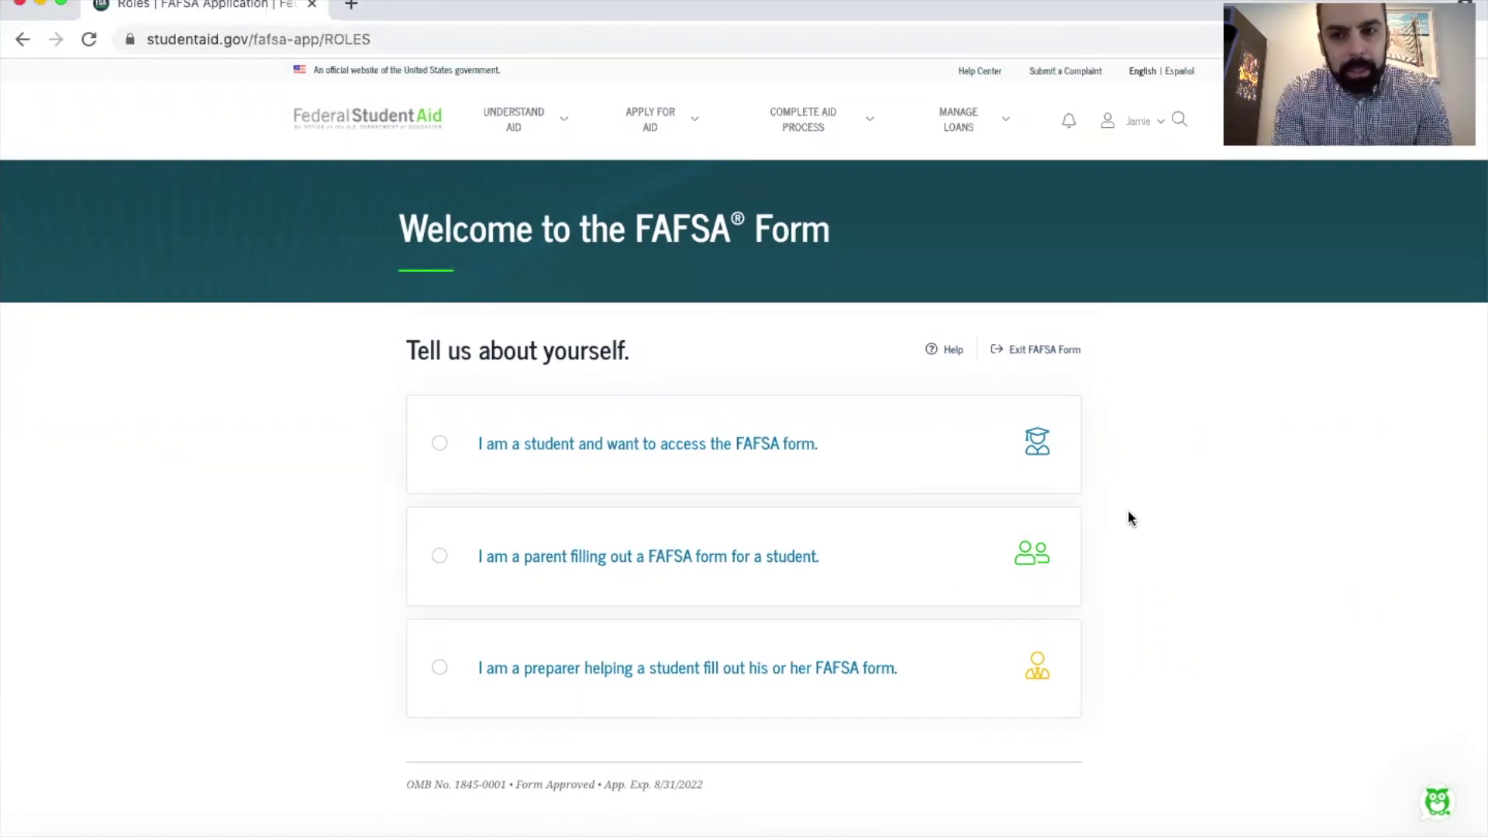
Step: Choose to access the FAFSA as a student and continue to Get Started
{"action": "left_click", "coordinate": [670, 448]}
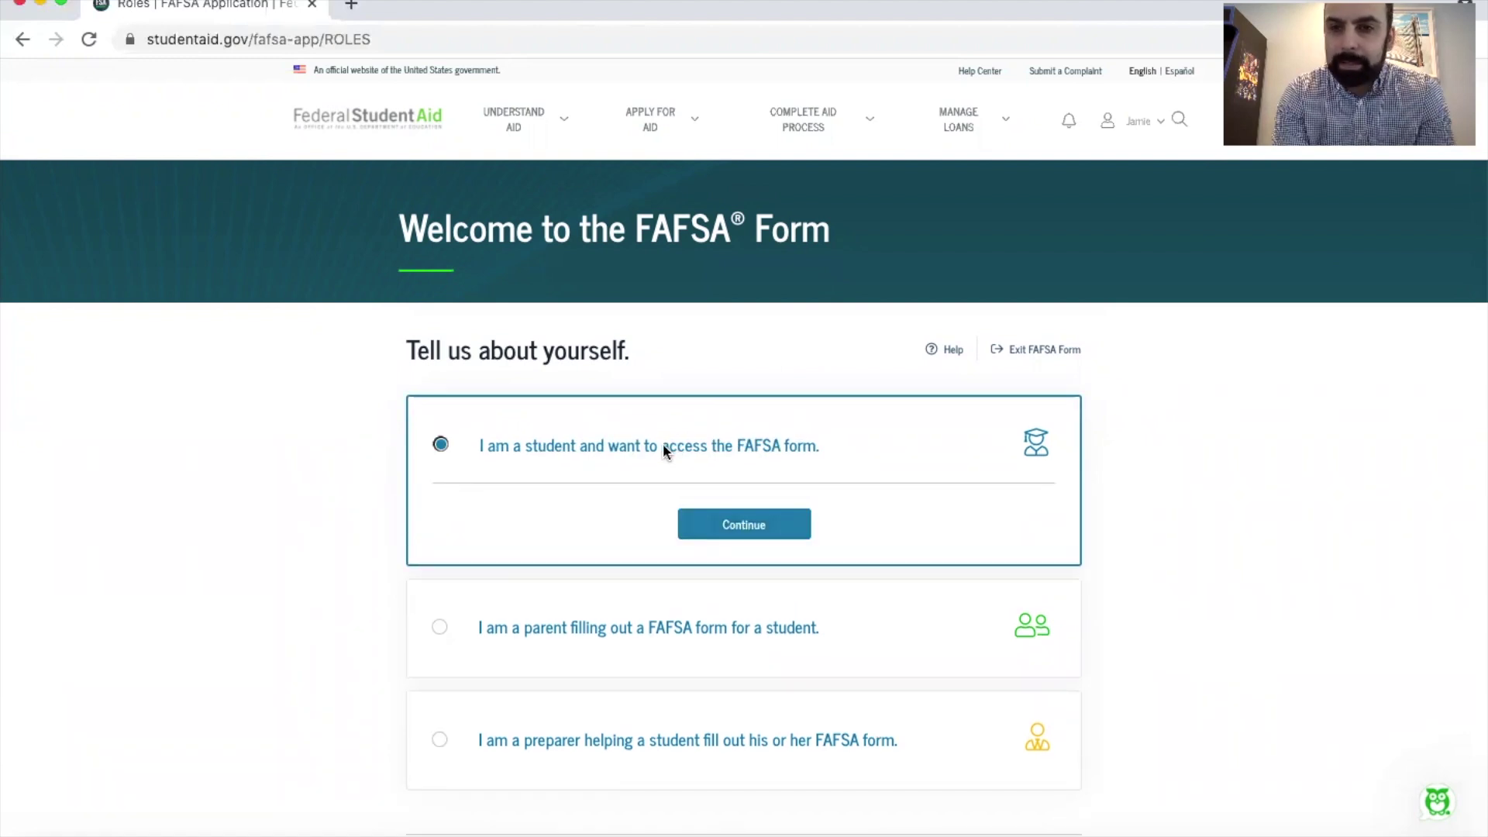
{"action": "left_click", "coordinate": [737, 523]}
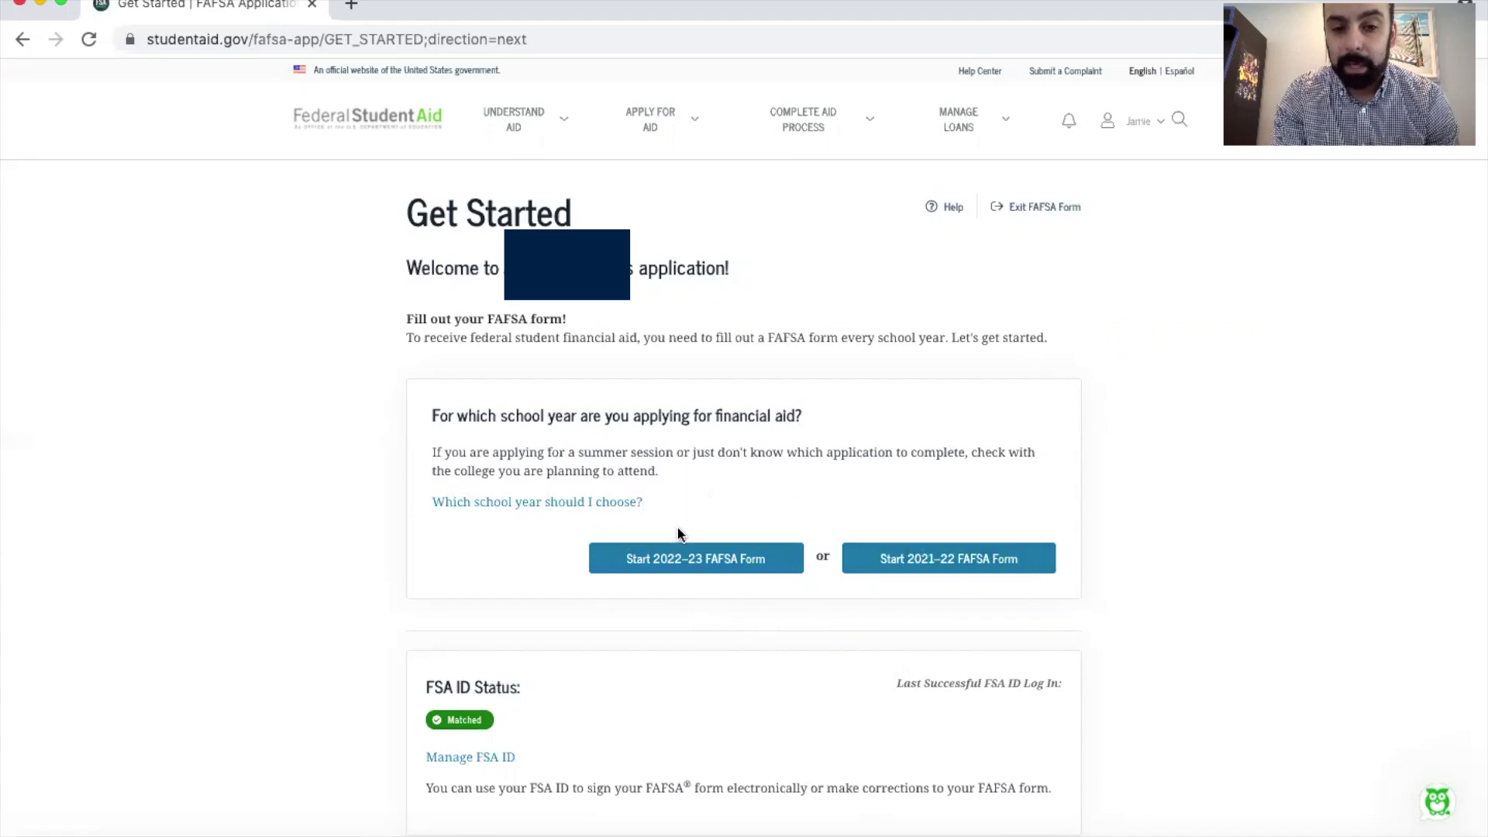
Step: Start the 2022–23 FAFSA form and enter a matching save key in both fields
{"action": "left_click", "coordinate": [682, 554]}
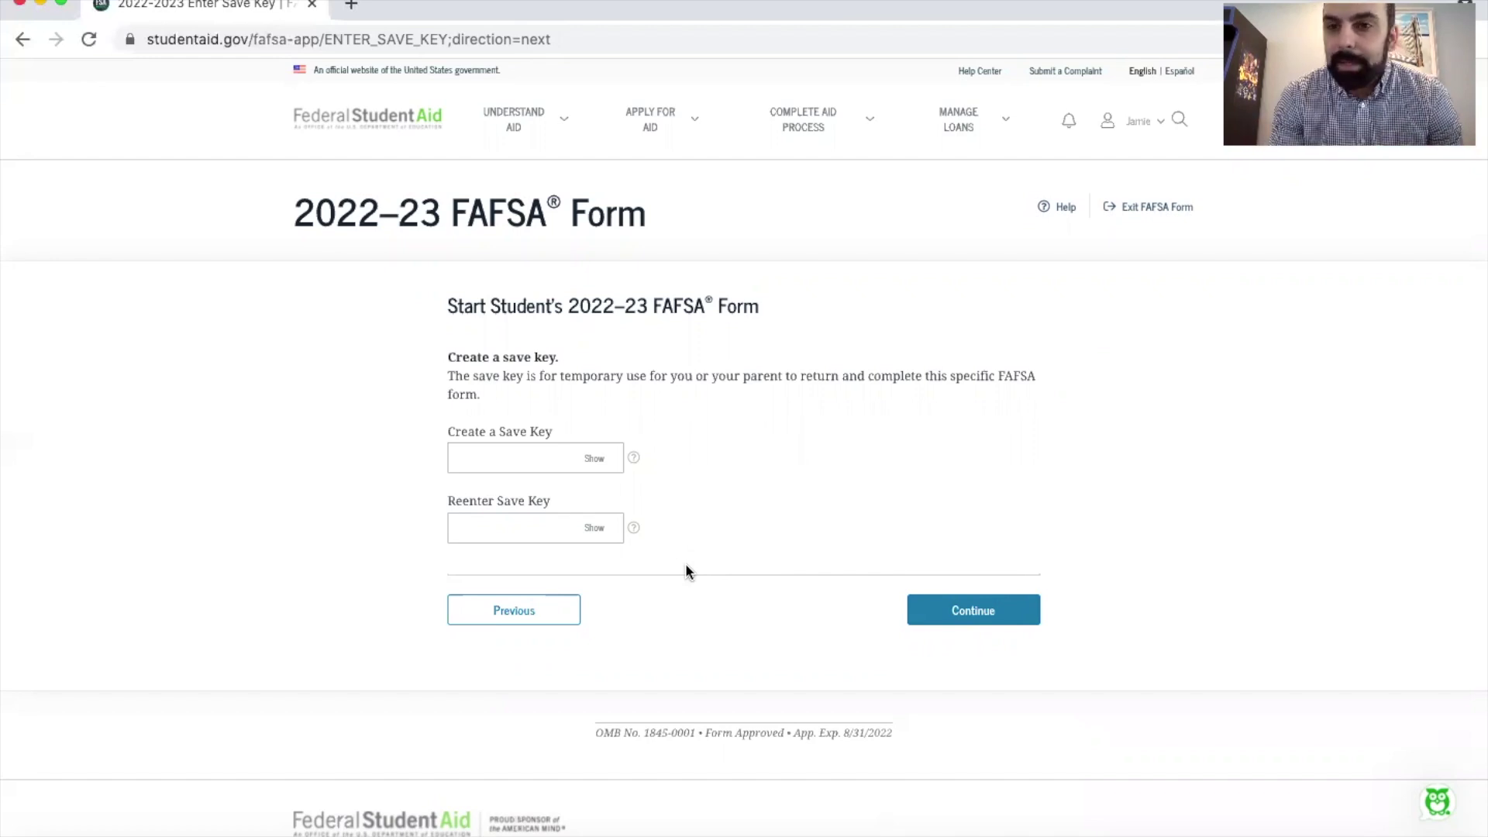
{"action": "left_click", "coordinate": [594, 458]}
{"action": "left_click", "coordinate": [602, 534]}
{"action": "left_click", "coordinate": [505, 458]}
{"action": "type", "text": "Save"}
{"action": "left_click", "coordinate": [508, 523]}
{"action": "type", "text": "Save"}
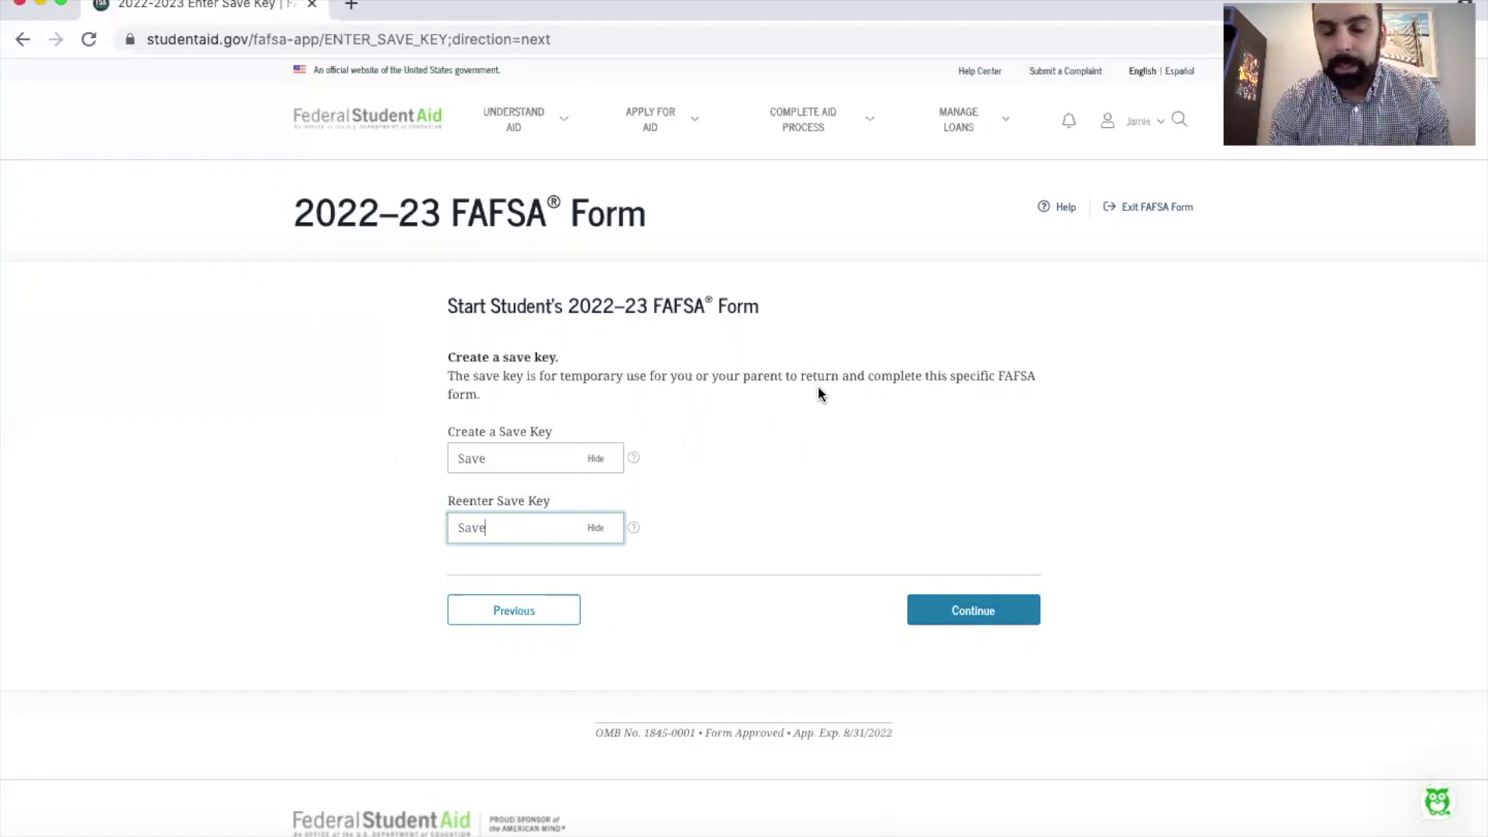
{"action": "left_click", "coordinate": [978, 612]}
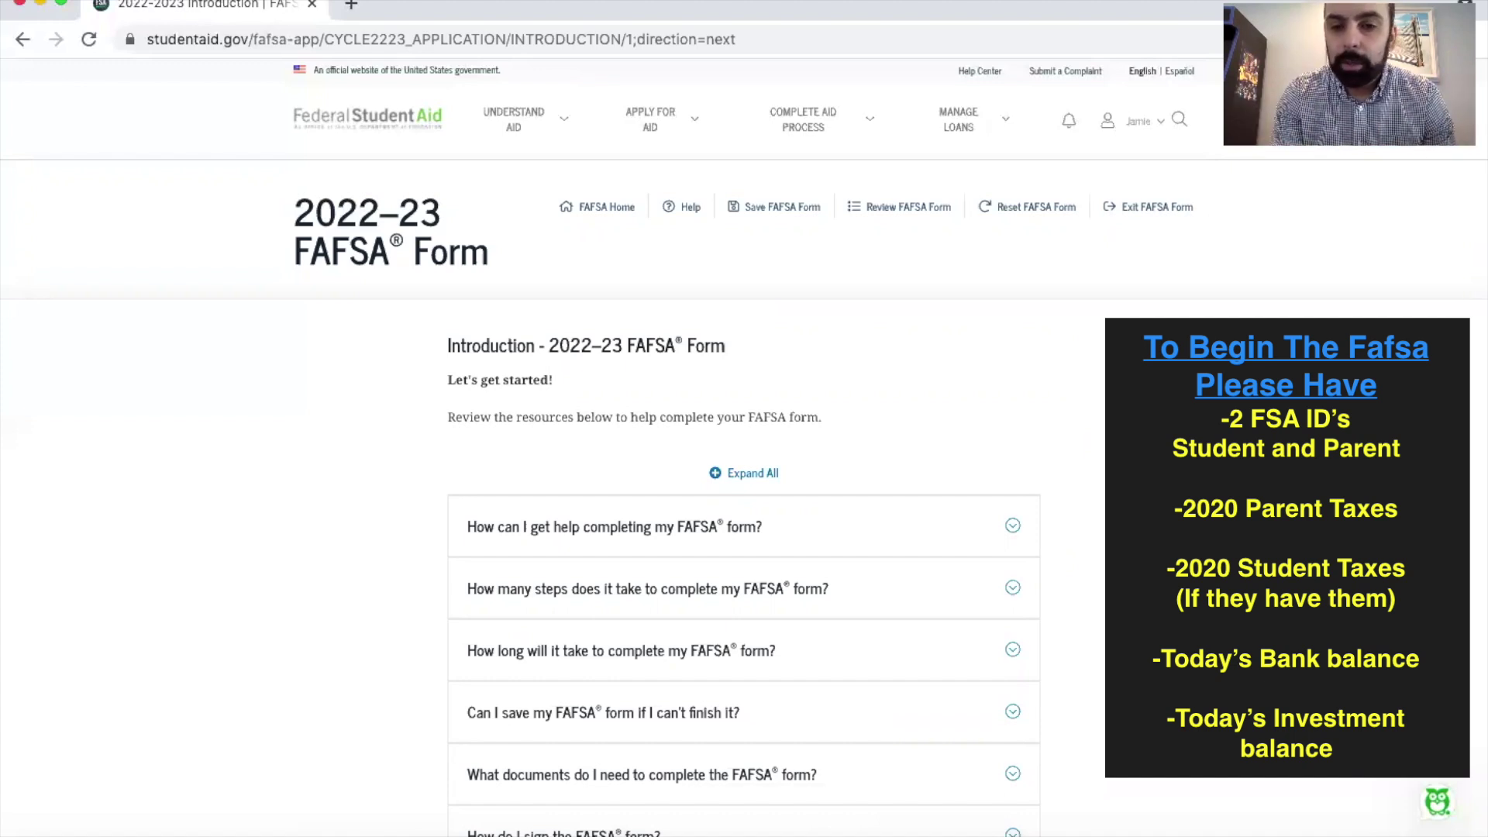
Step: Scroll past the Introduction help topics and continue into the form's questions
{"action": "scroll", "coordinate": [999, 359], "scroll_direction": "down", "scroll_amount": 3}
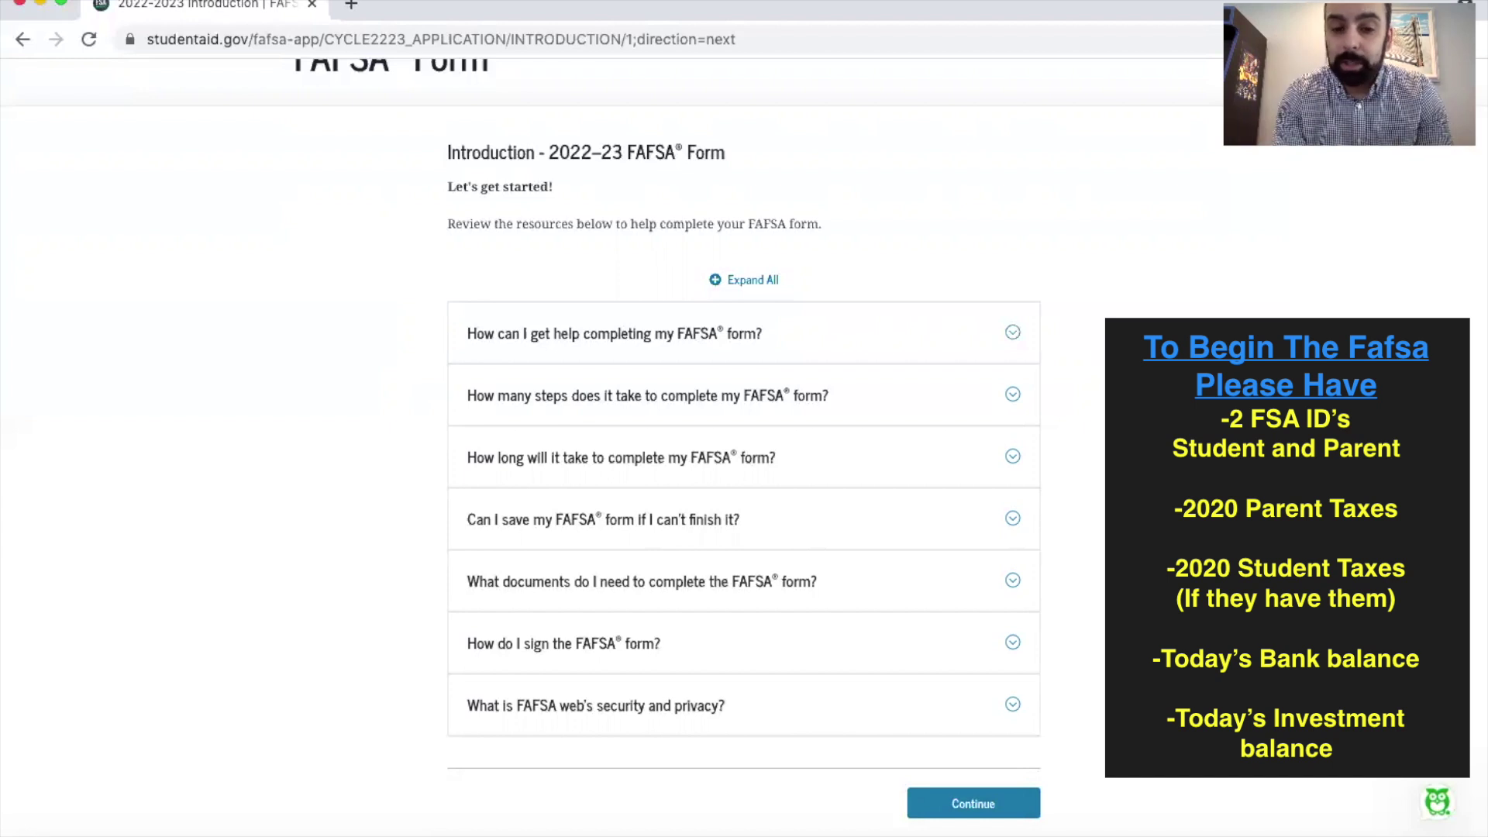
{"action": "scroll", "coordinate": [987, 671], "scroll_direction": "down", "scroll_amount": 2}
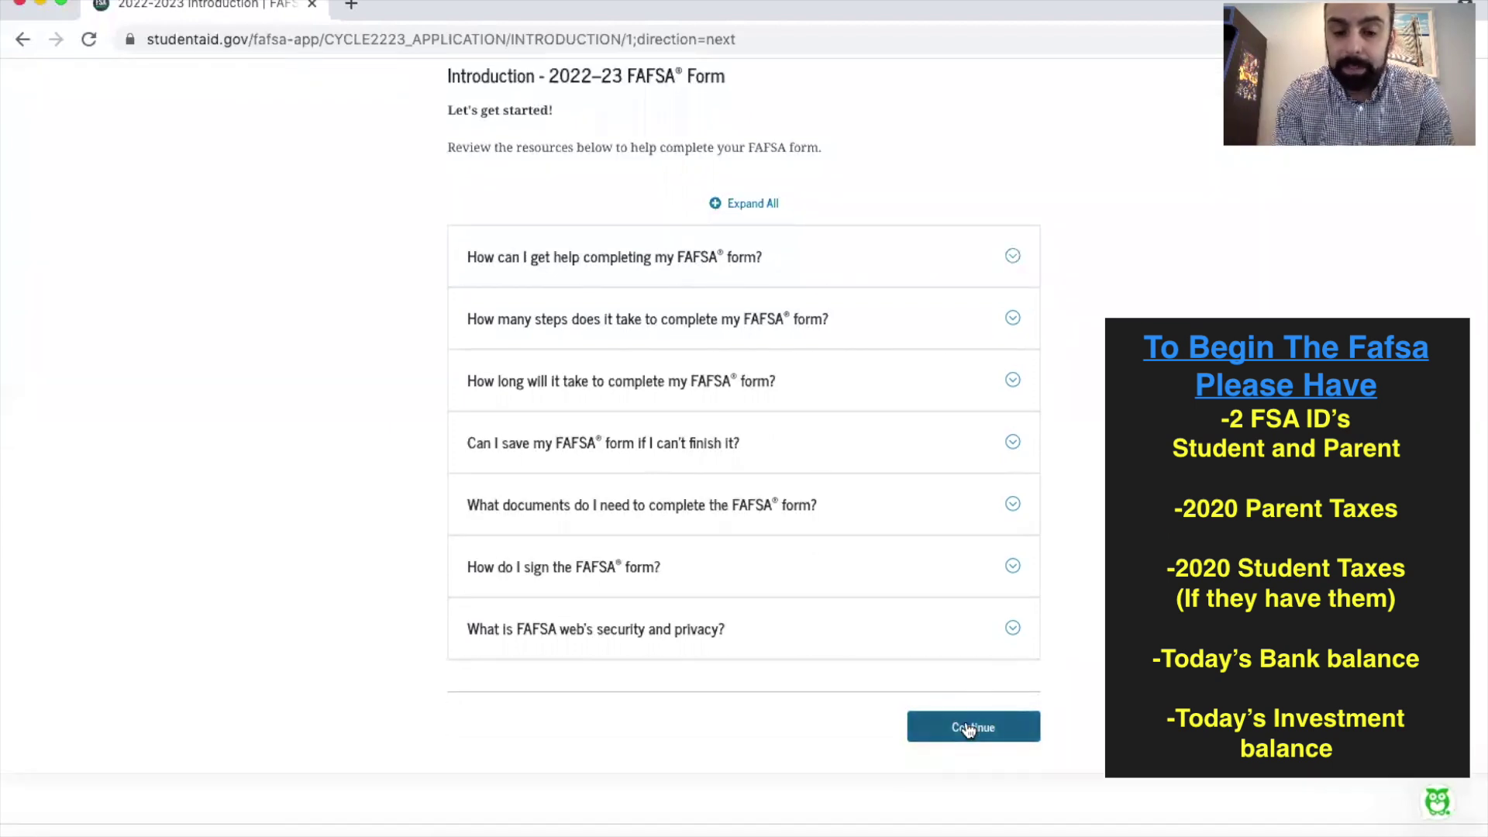
{"action": "left_click", "coordinate": [968, 728]}
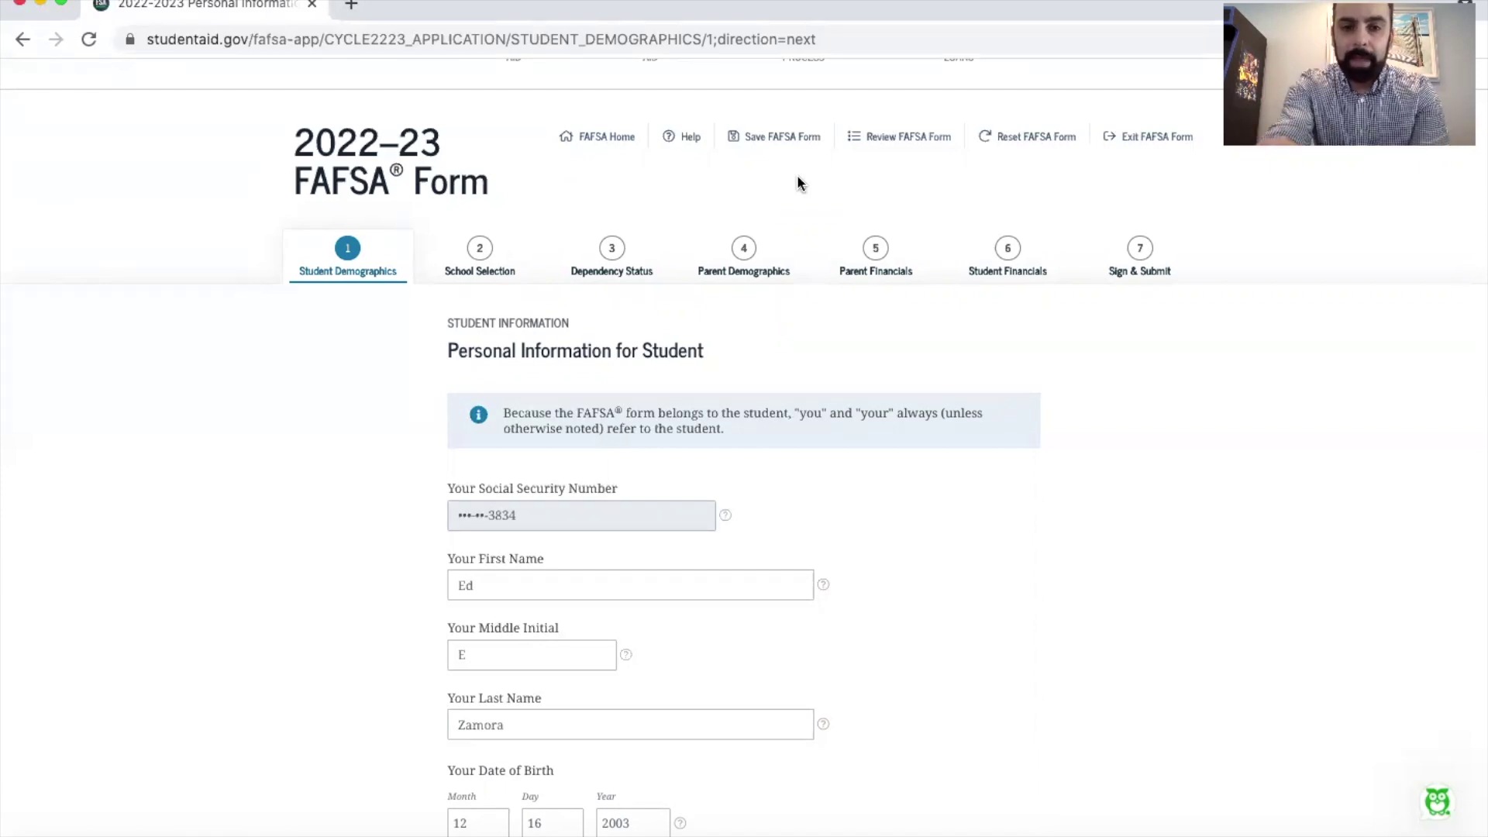
Step: Review the student's email and phone number fields and submit them
{"action": "left_click", "coordinate": [703, 257]}
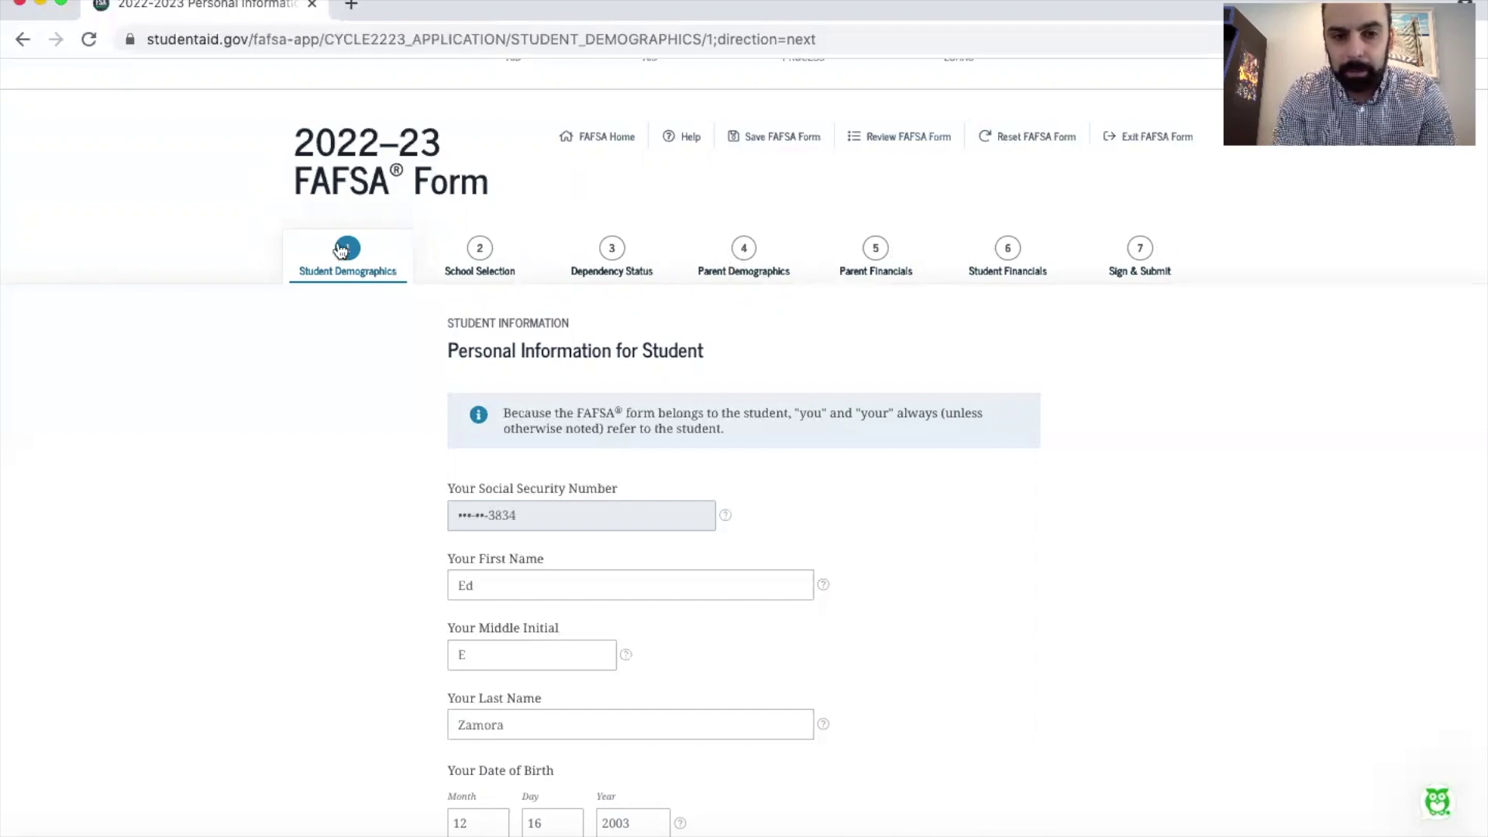
{"action": "scroll", "coordinate": [1077, 496], "scroll_direction": "down", "scroll_amount": 2}
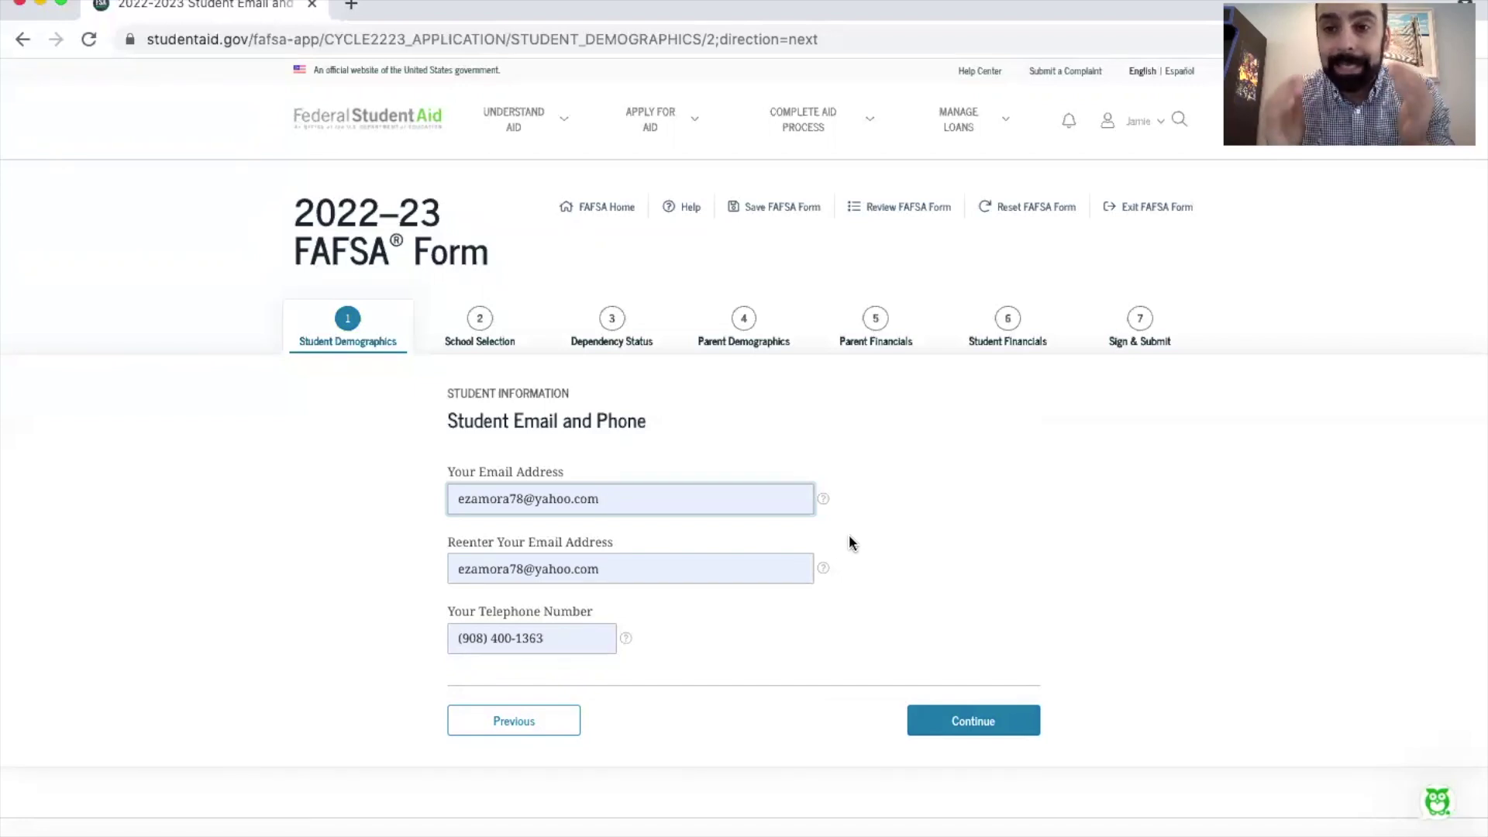
{"action": "left_click", "coordinate": [982, 722]}
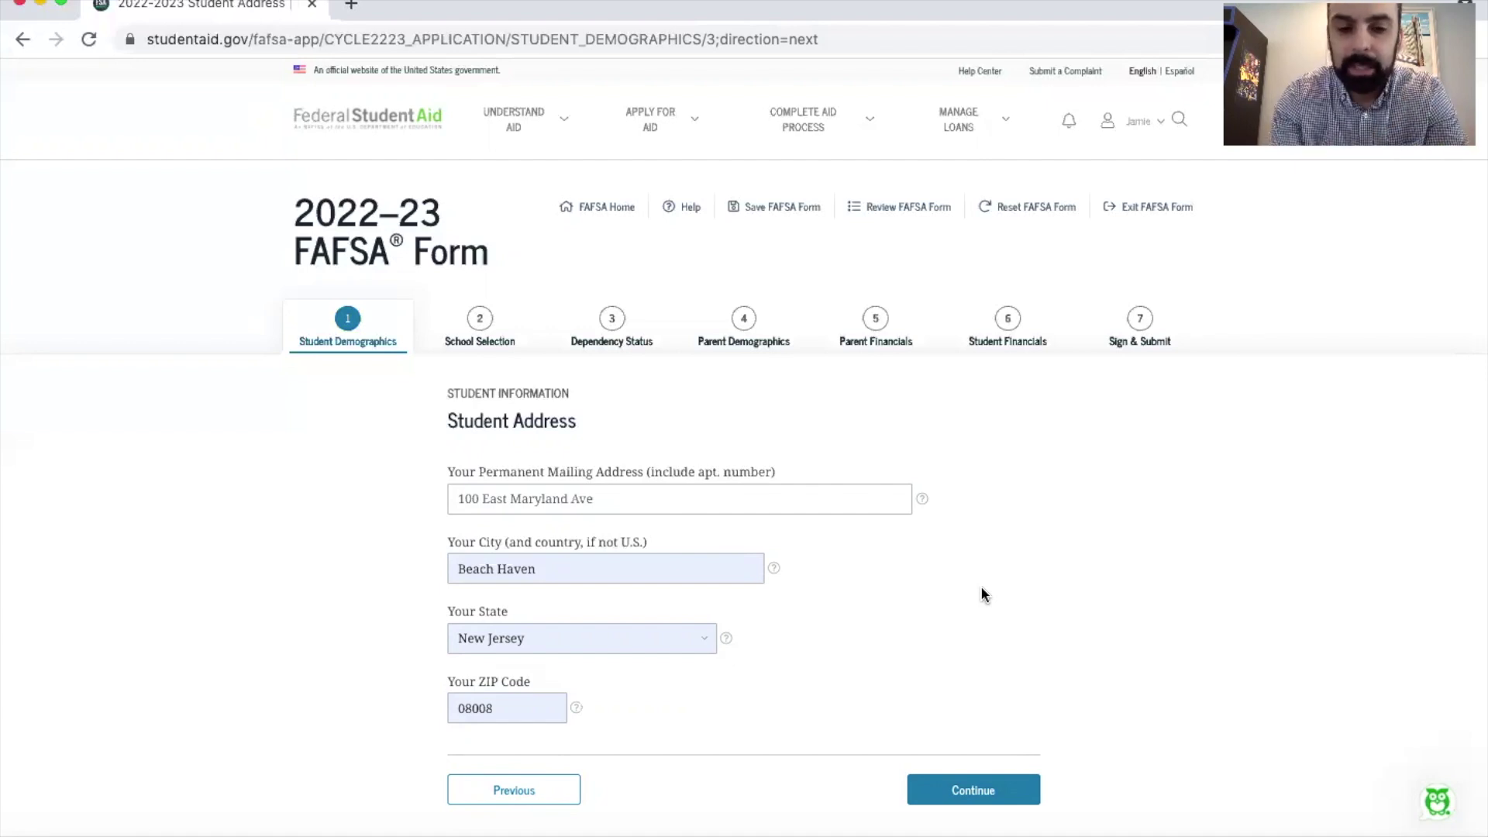
Step: Submit the student's mailing address to reach the residency and eligibility questions
{"action": "left_click", "coordinate": [981, 786]}
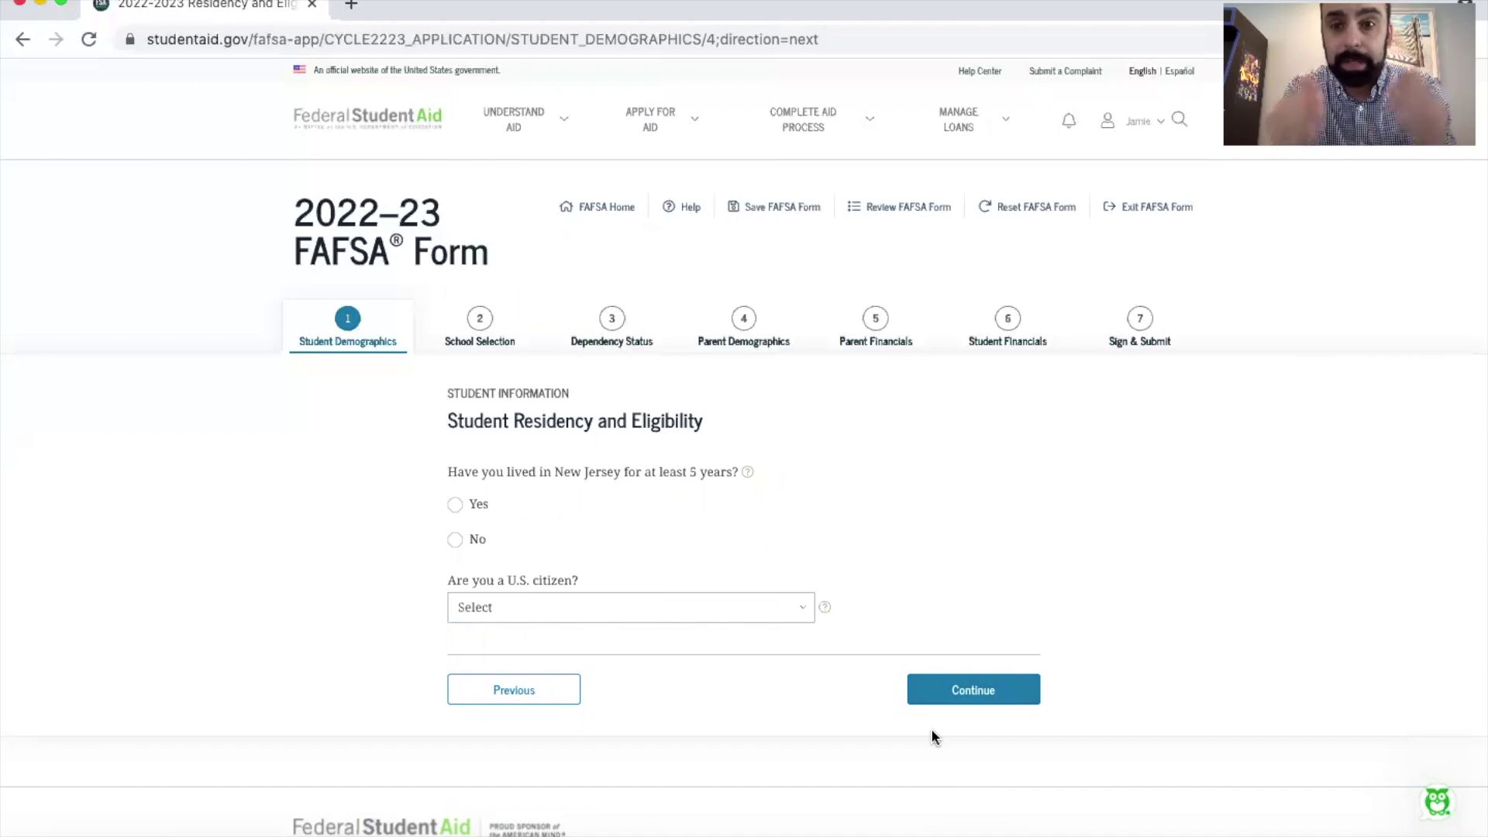
Step: Answer Yes to five years of New Jersey residency, then open the citizenship choices
{"action": "left_click", "coordinate": [456, 542]}
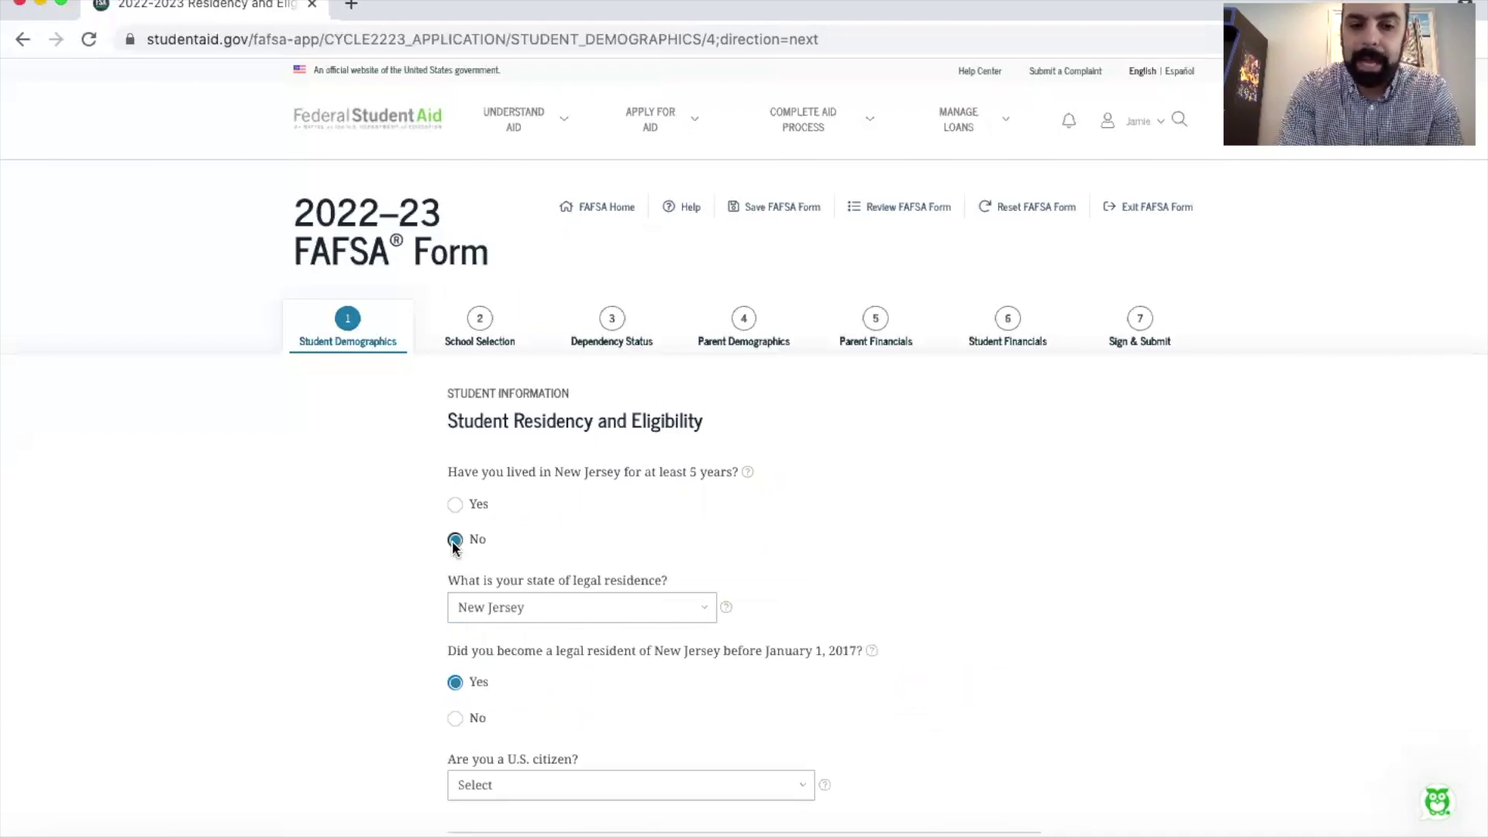
{"action": "scroll", "coordinate": [455, 546], "scroll_direction": "down", "scroll_amount": 3}
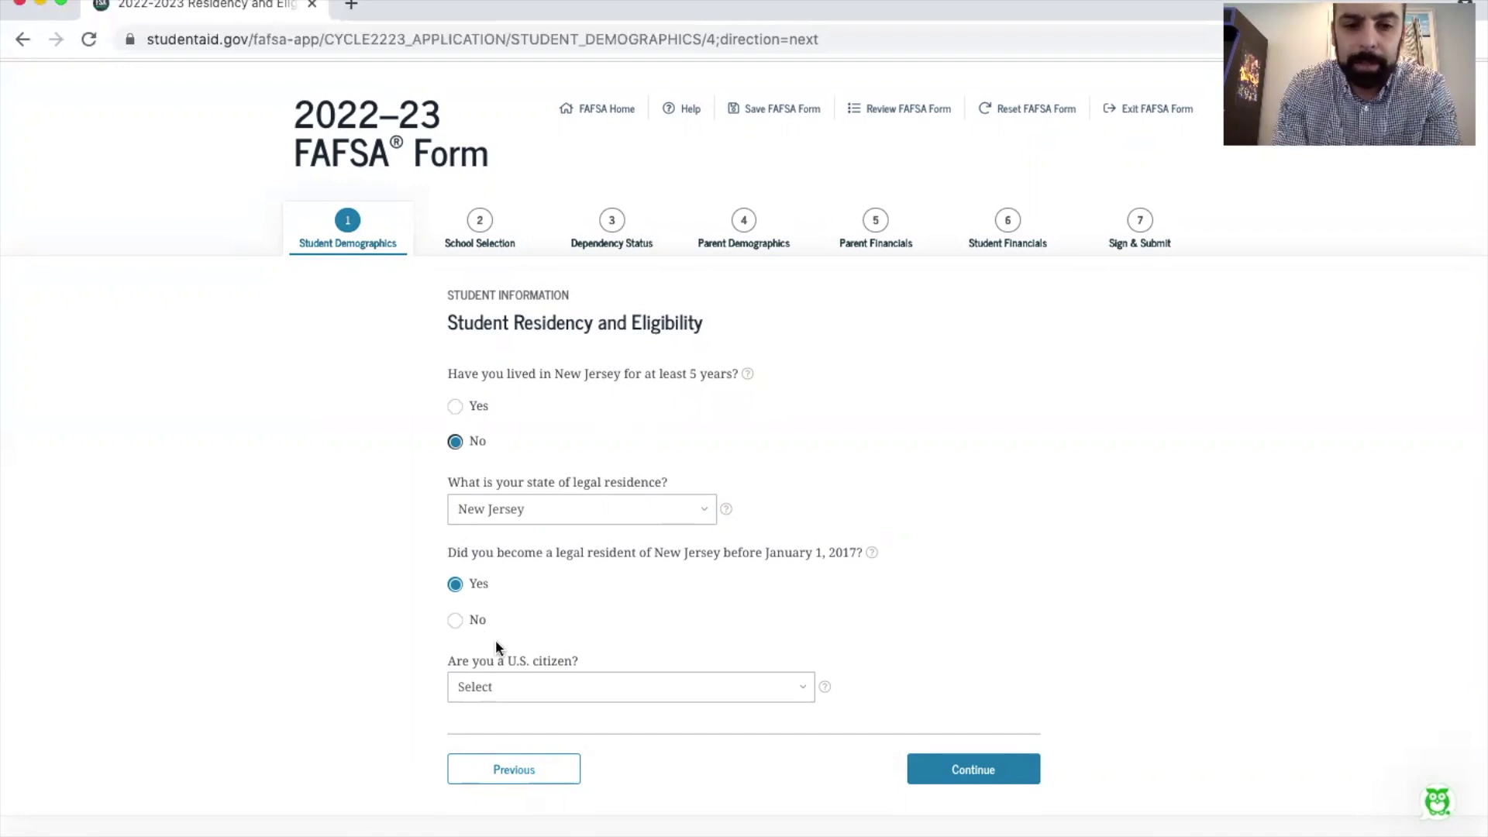
{"action": "left_click", "coordinate": [455, 620]}
{"action": "scroll", "coordinate": [660, 600], "scroll_direction": "down", "scroll_amount": 2}
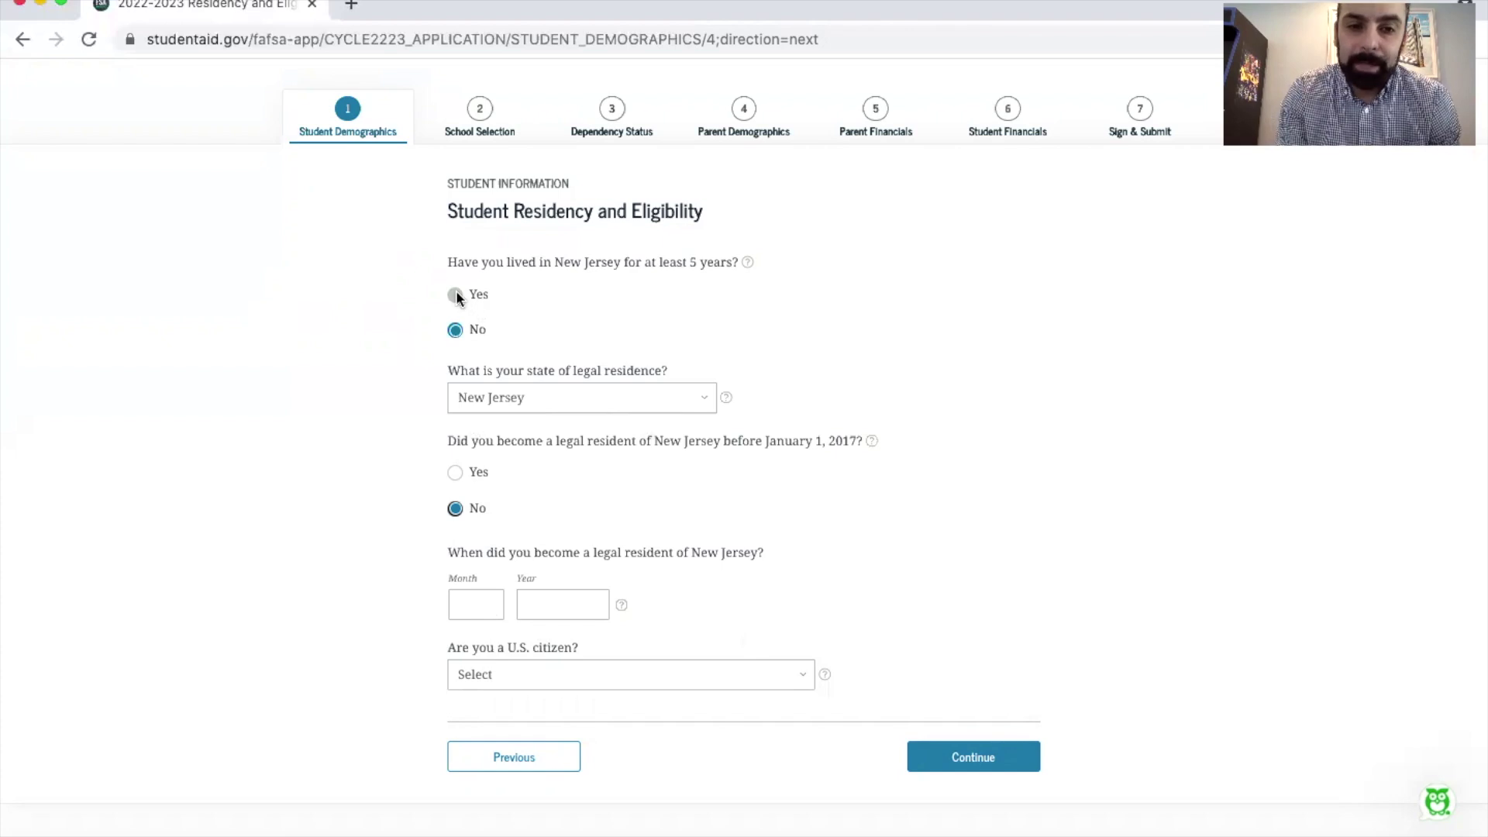
{"action": "left_click", "coordinate": [455, 293]}
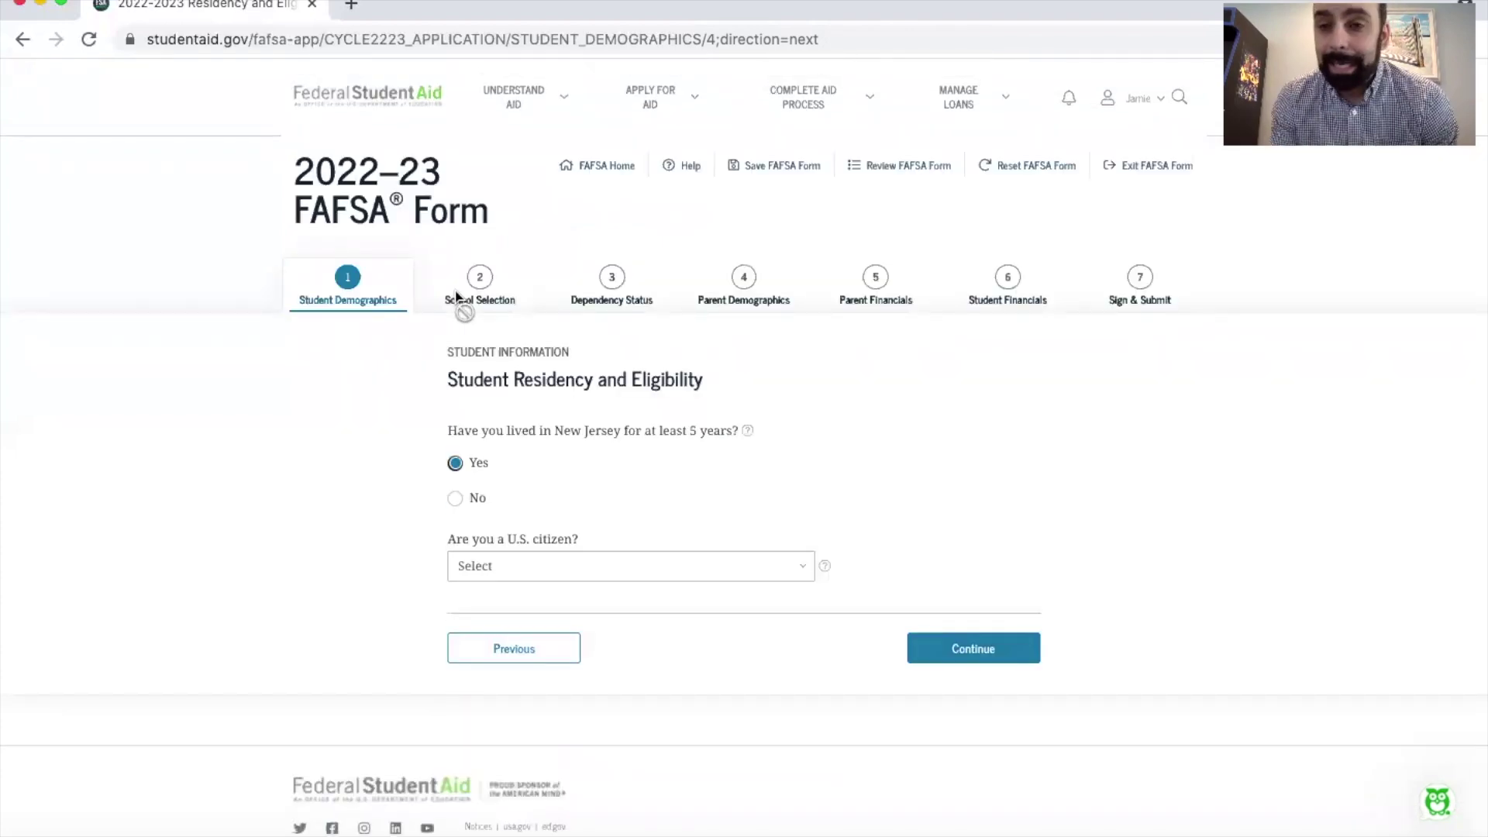
{"action": "left_click", "coordinate": [703, 567]}
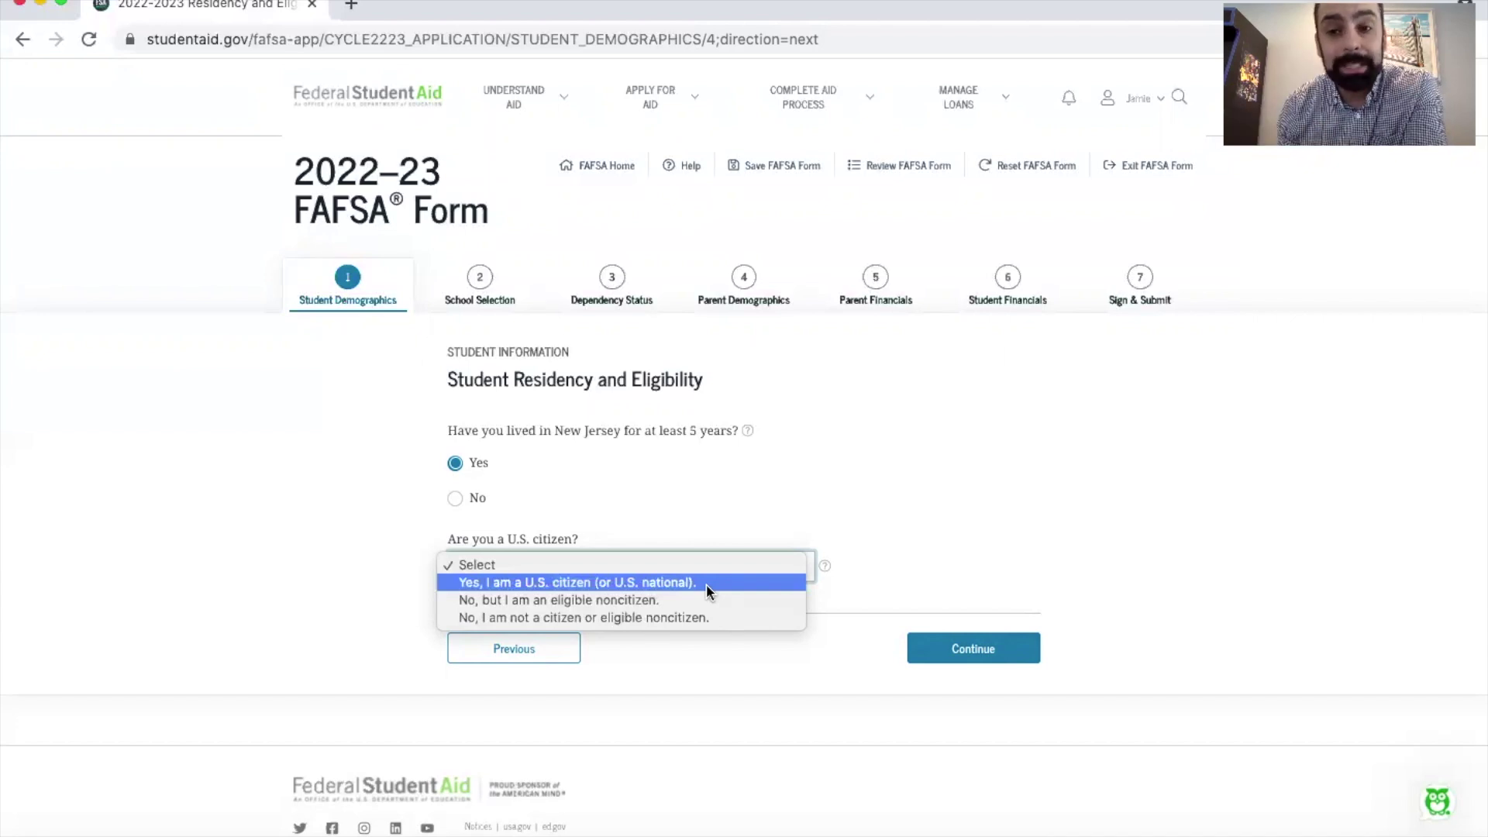
Step: Answer 'Yes, I am a U.S. citizen (or U.S. national)' for citizenship and submit the residency page
{"action": "left_click", "coordinate": [707, 599]}
{"action": "left_click", "coordinate": [731, 565]}
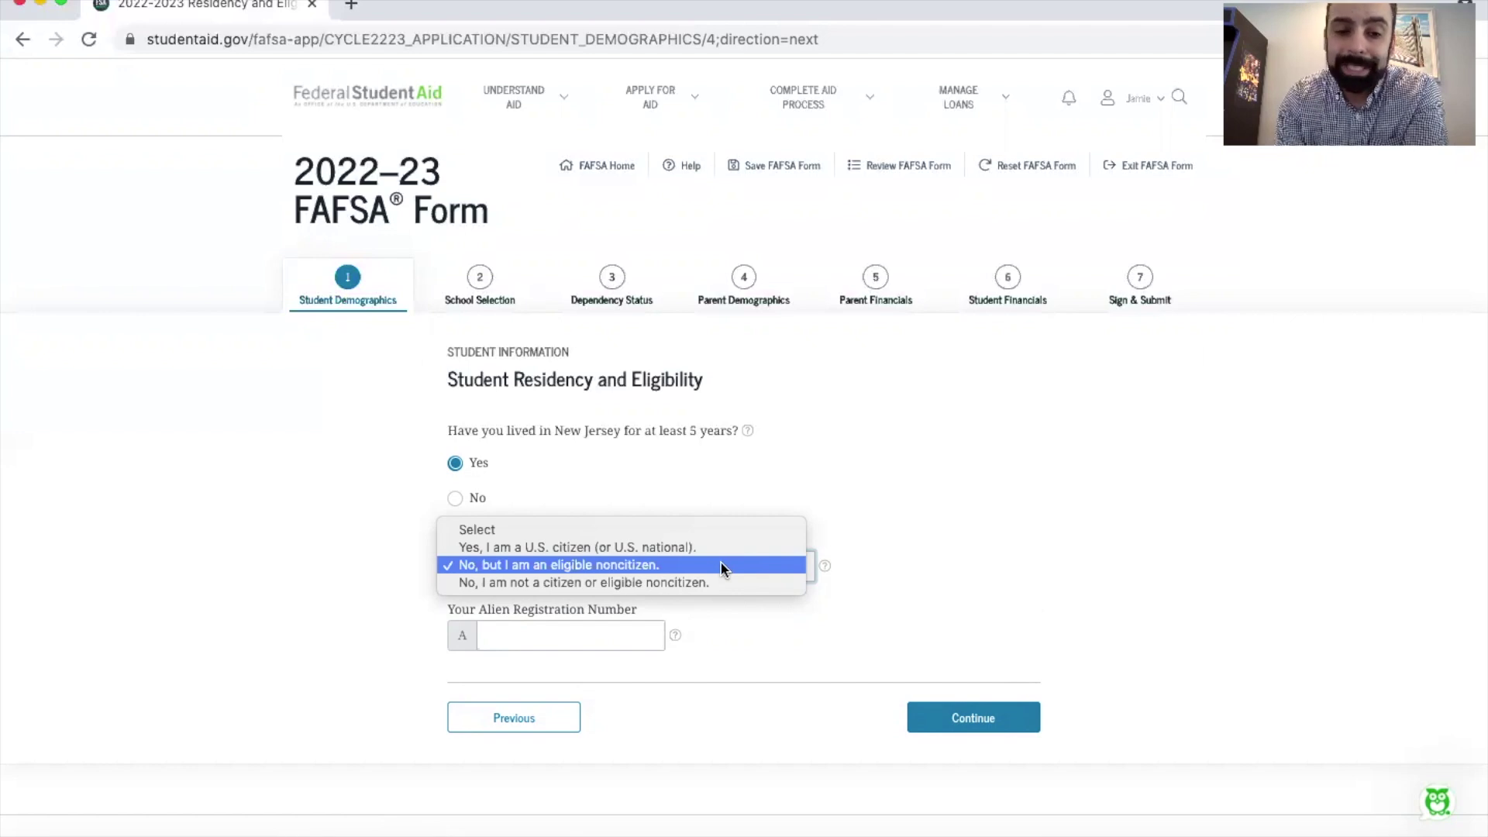
{"action": "left_click", "coordinate": [721, 565]}
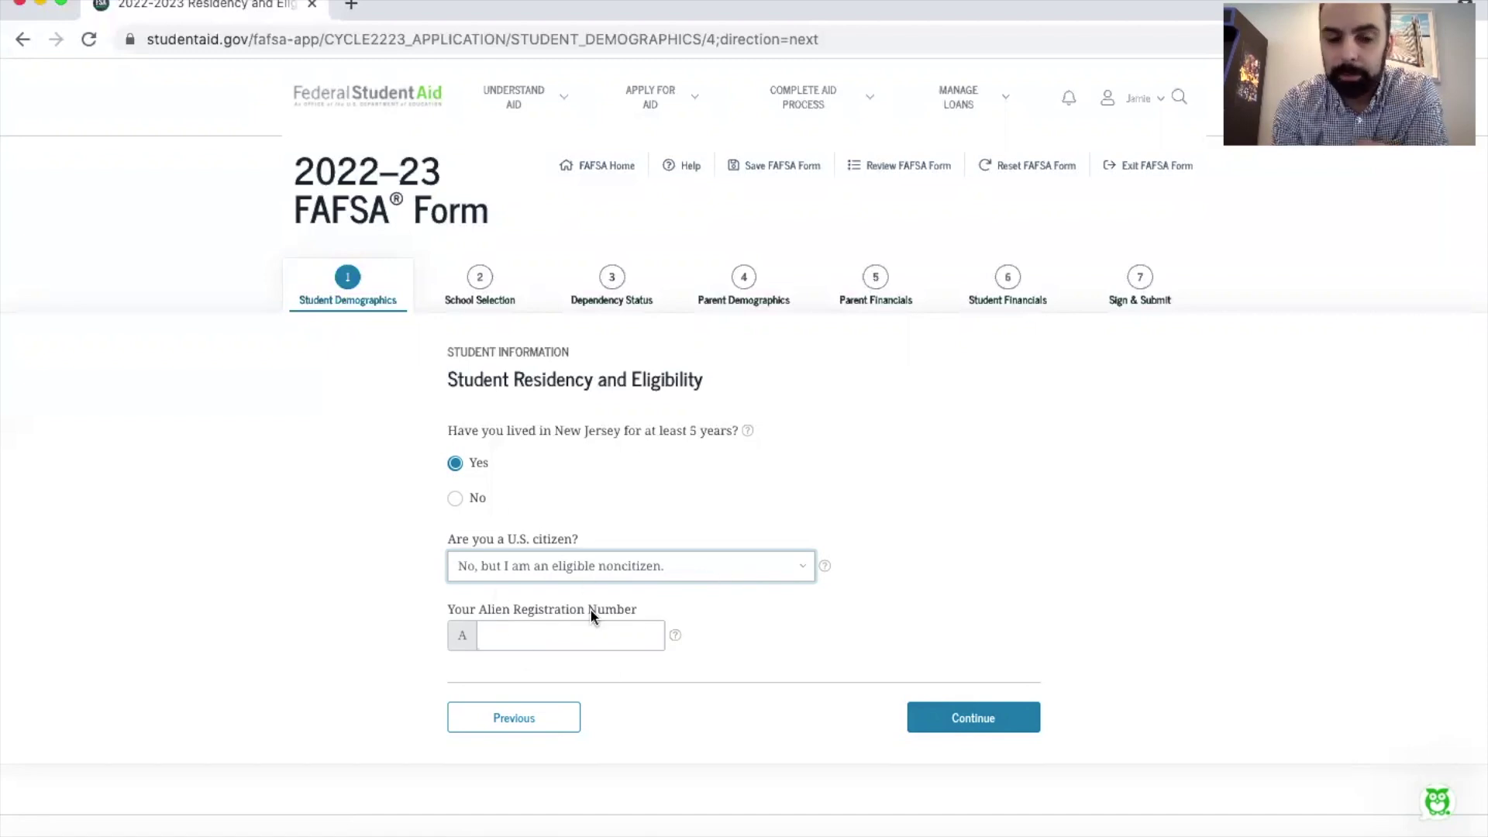
{"action": "left_click", "coordinate": [668, 567]}
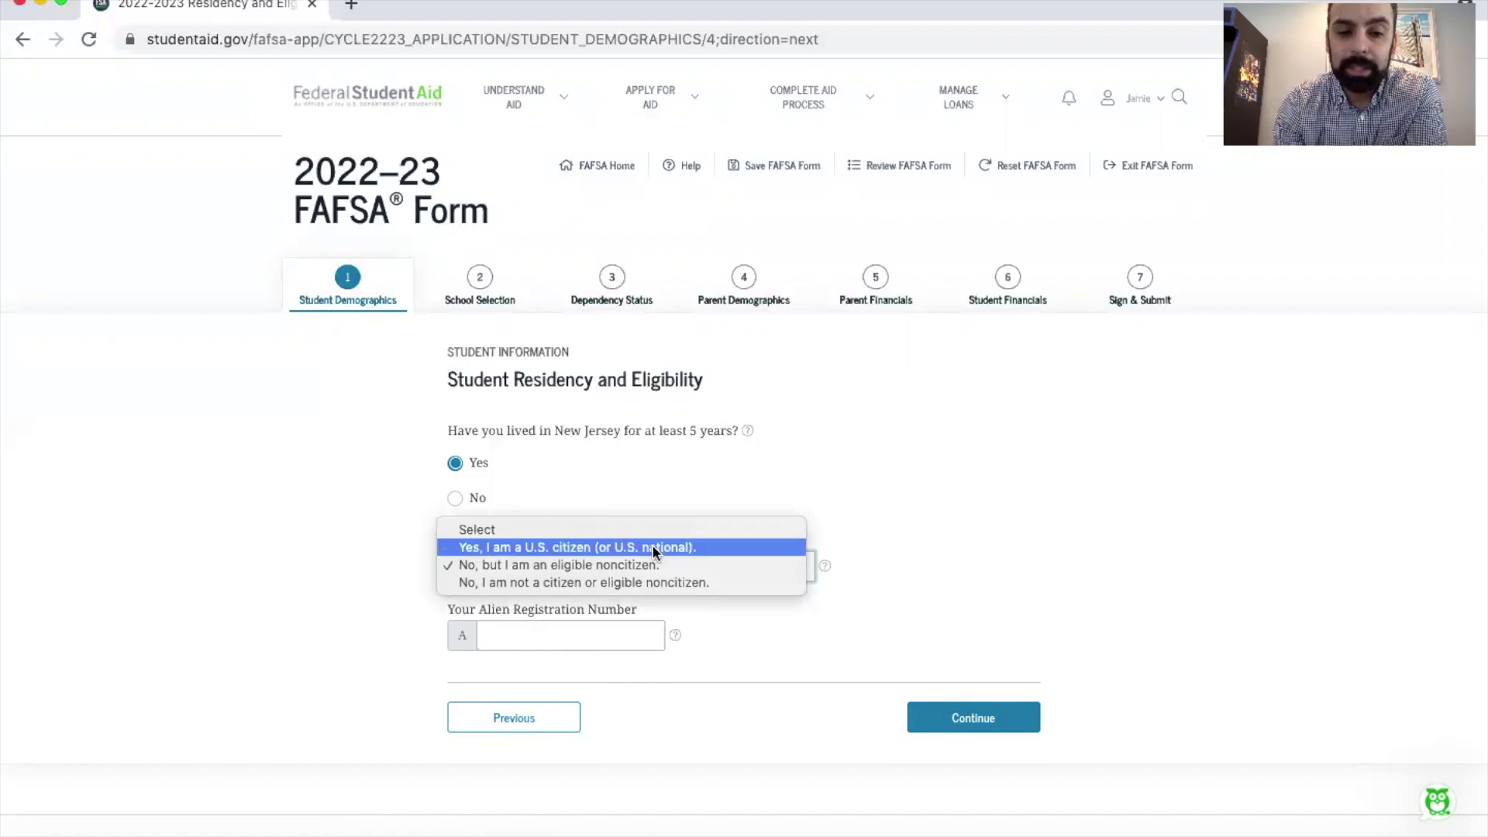
{"action": "left_click", "coordinate": [653, 548]}
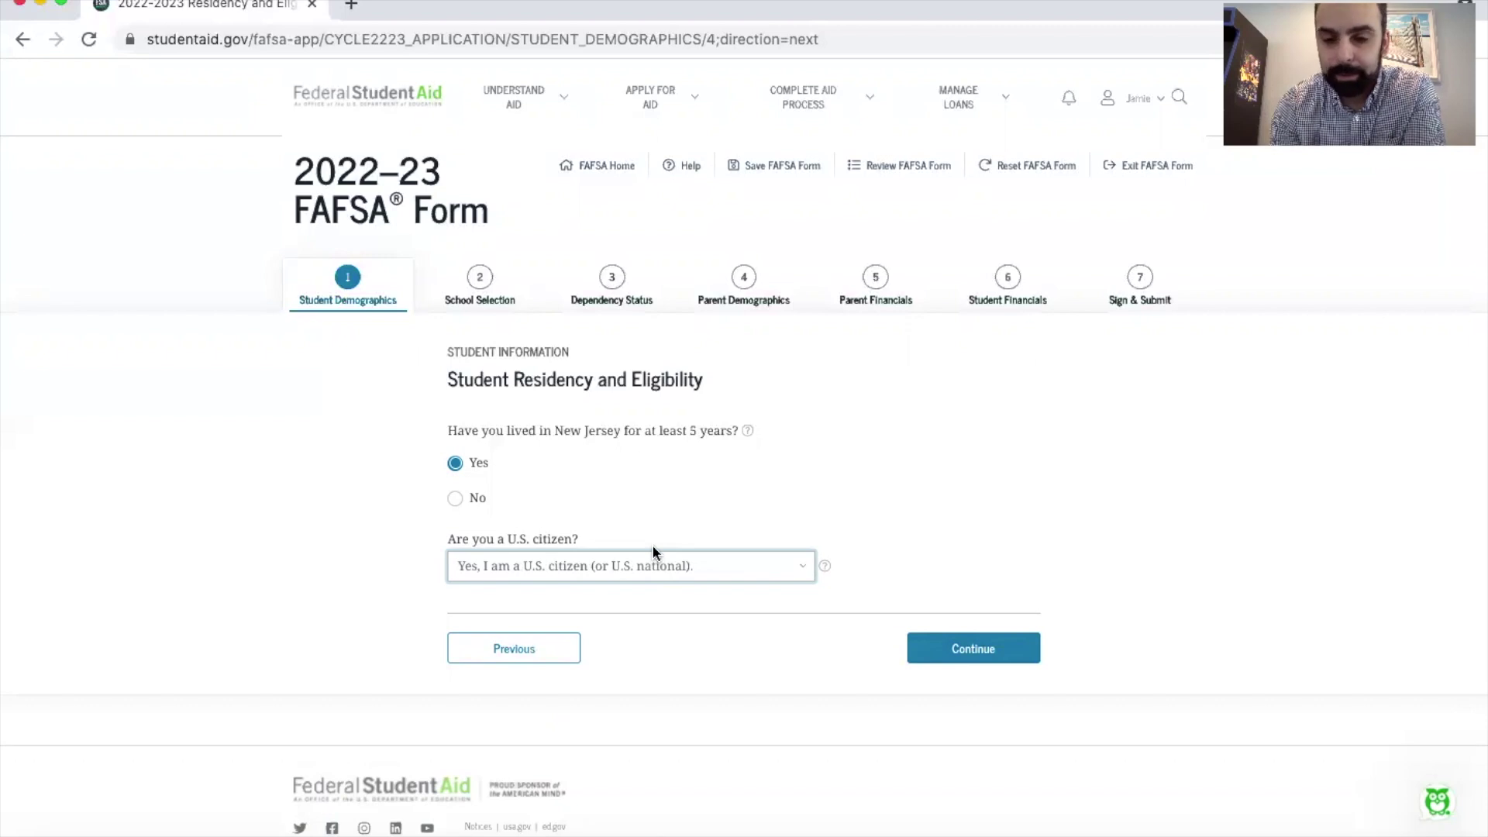
{"action": "left_click", "coordinate": [961, 653]}
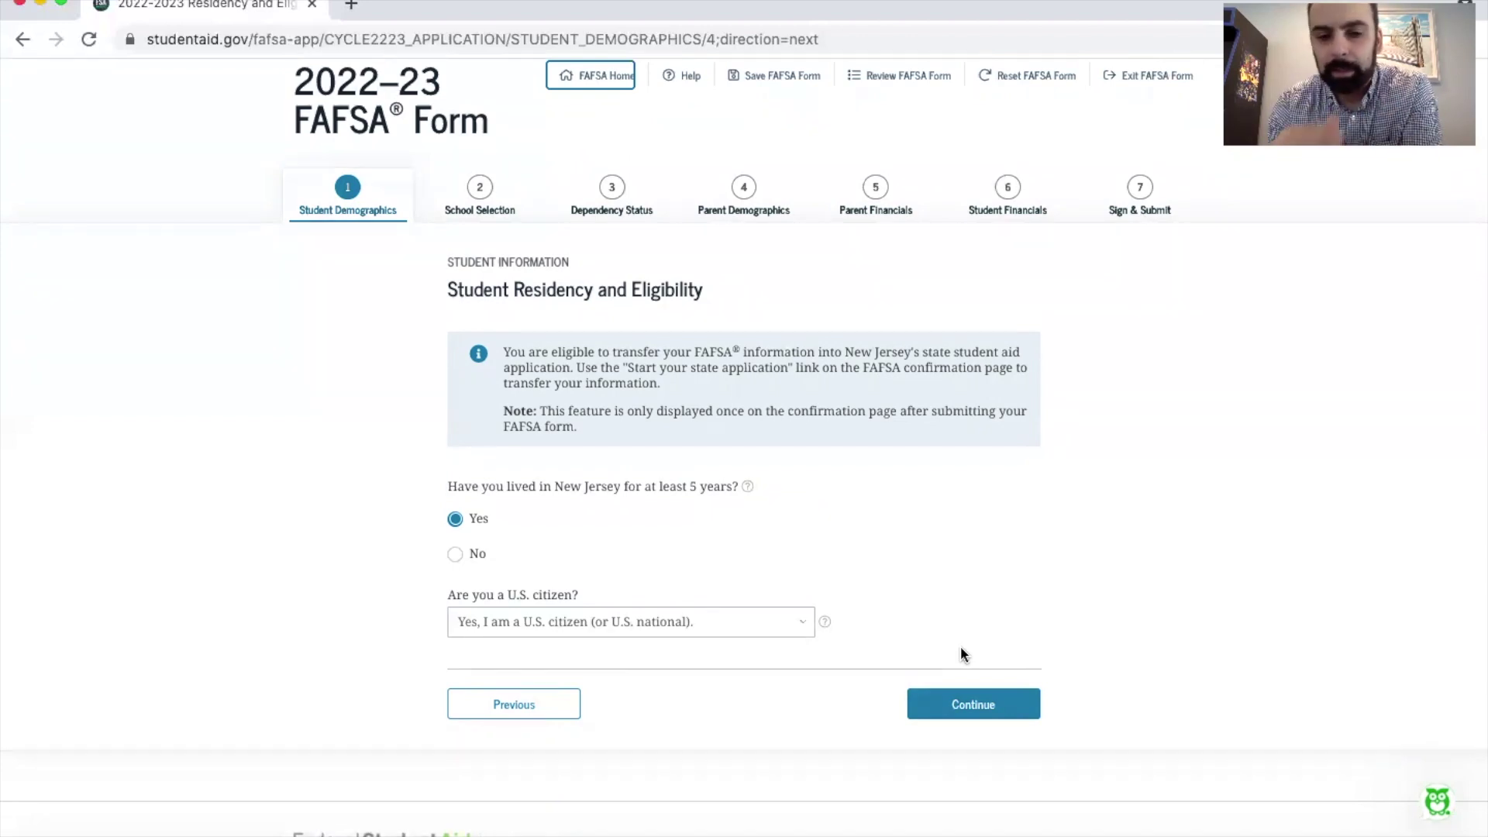
Step: On Student Education, choose High school diploma as completion status and 1st bachelor's degree as the degree
{"action": "left_click", "coordinate": [968, 711]}
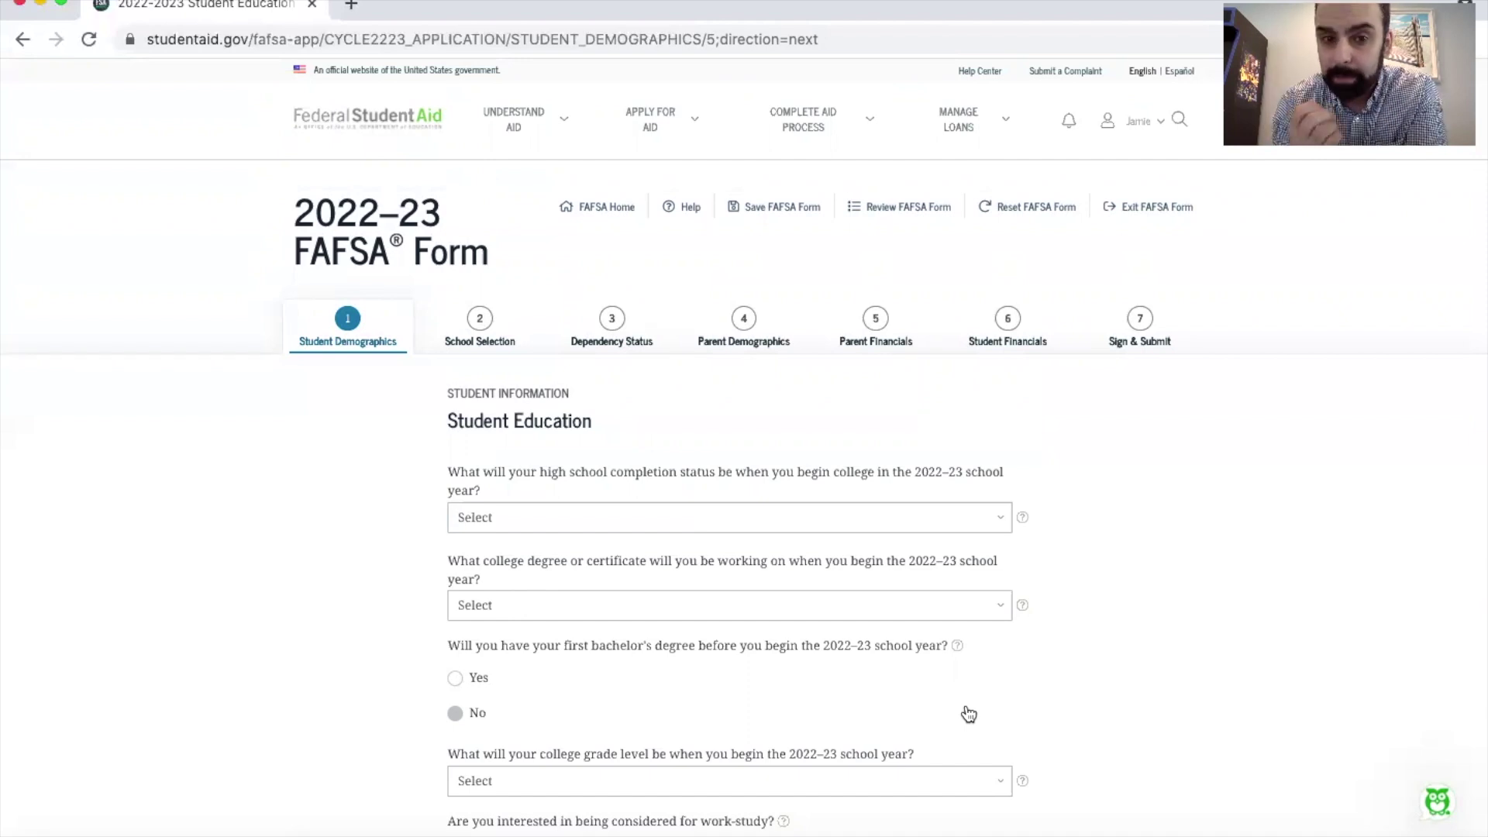
{"action": "scroll", "coordinate": [729, 439], "scroll_direction": "down", "scroll_amount": 2}
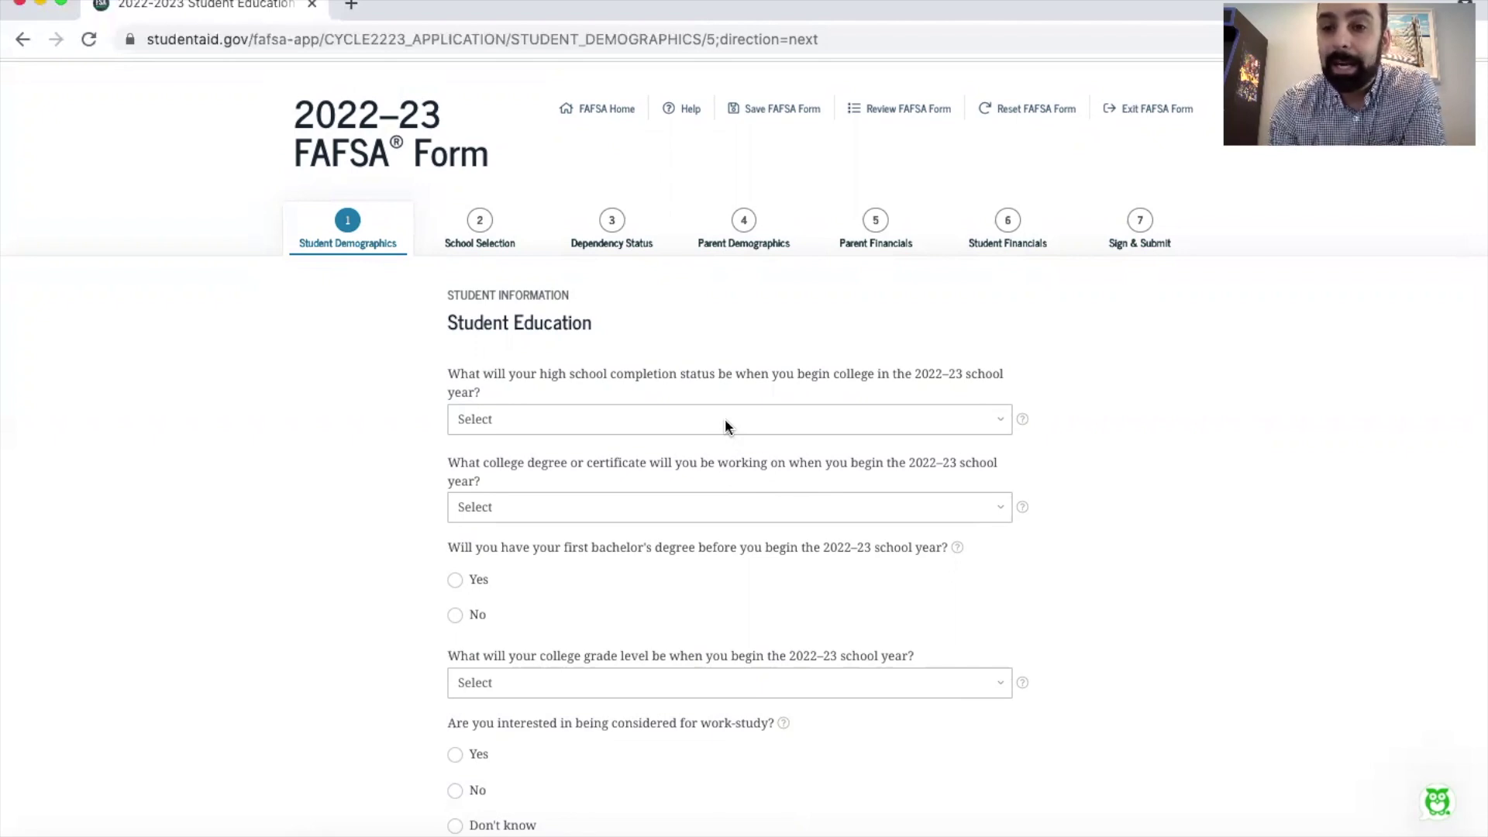
{"action": "left_click", "coordinate": [725, 425]}
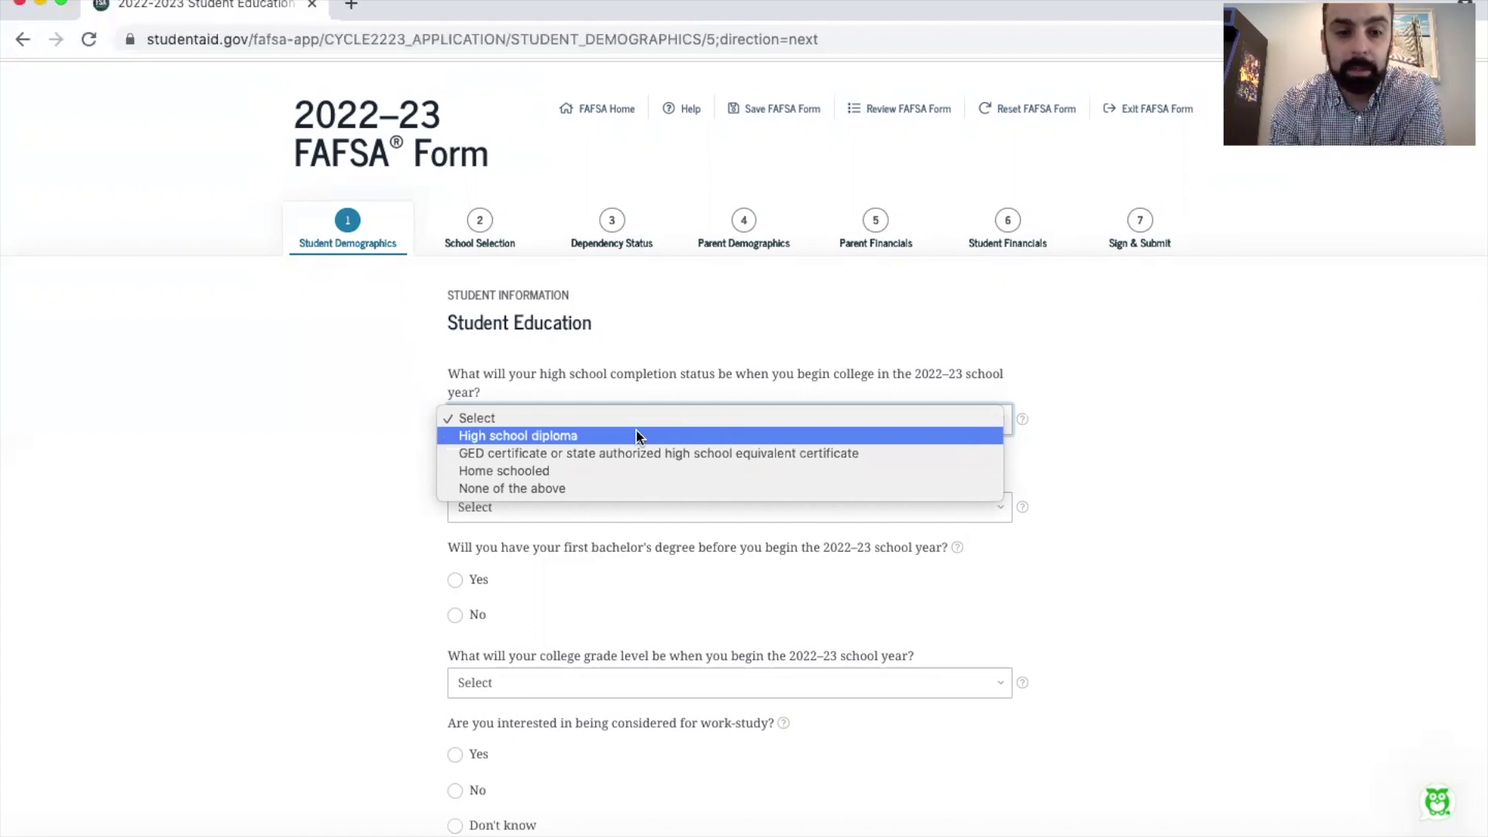
{"action": "left_click", "coordinate": [636, 436]}
{"action": "scroll", "coordinate": [636, 431], "scroll_direction": "down", "scroll_amount": 1}
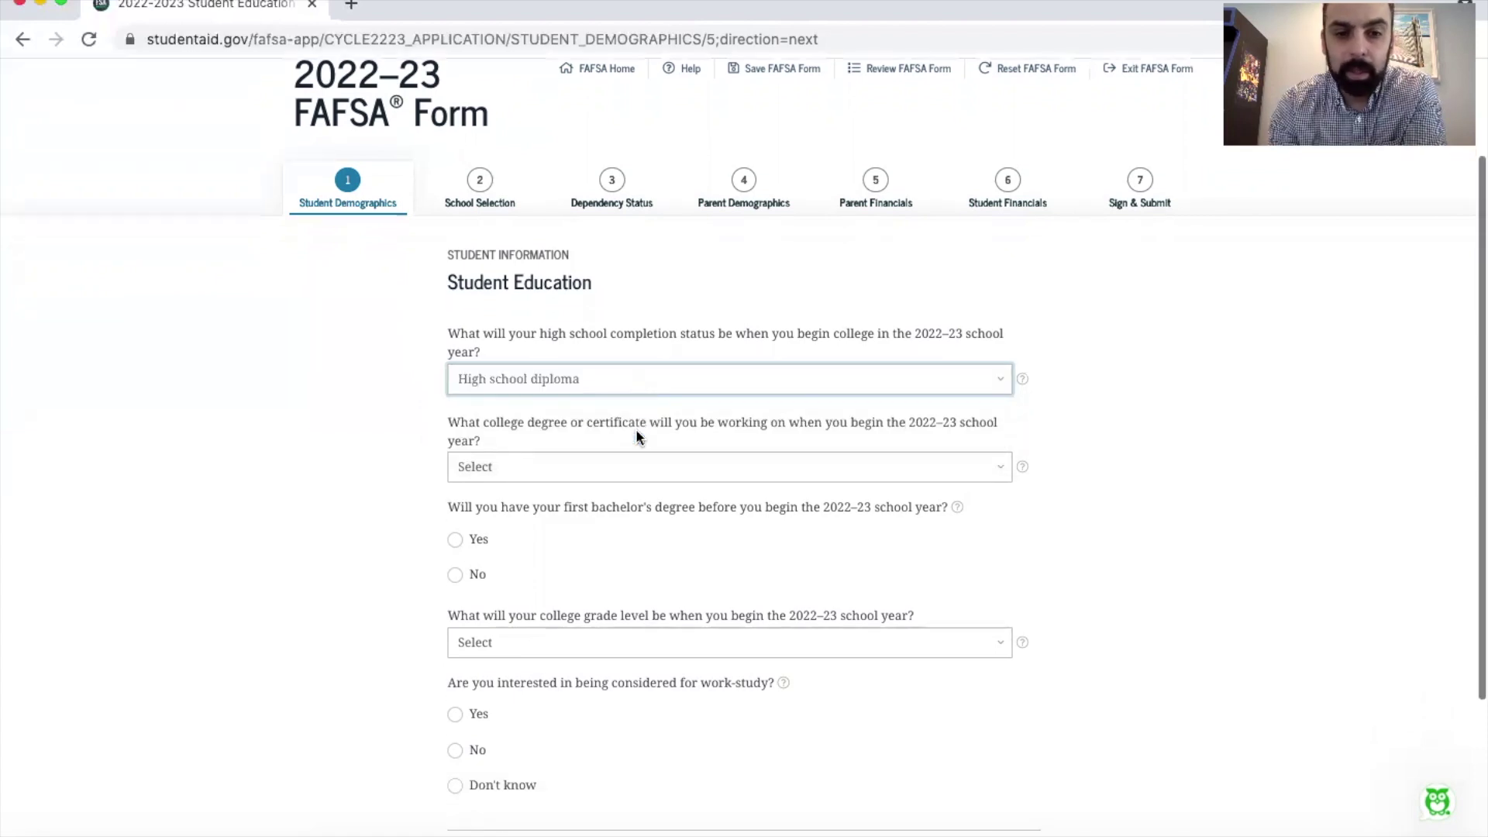
{"action": "left_click", "coordinate": [685, 465]}
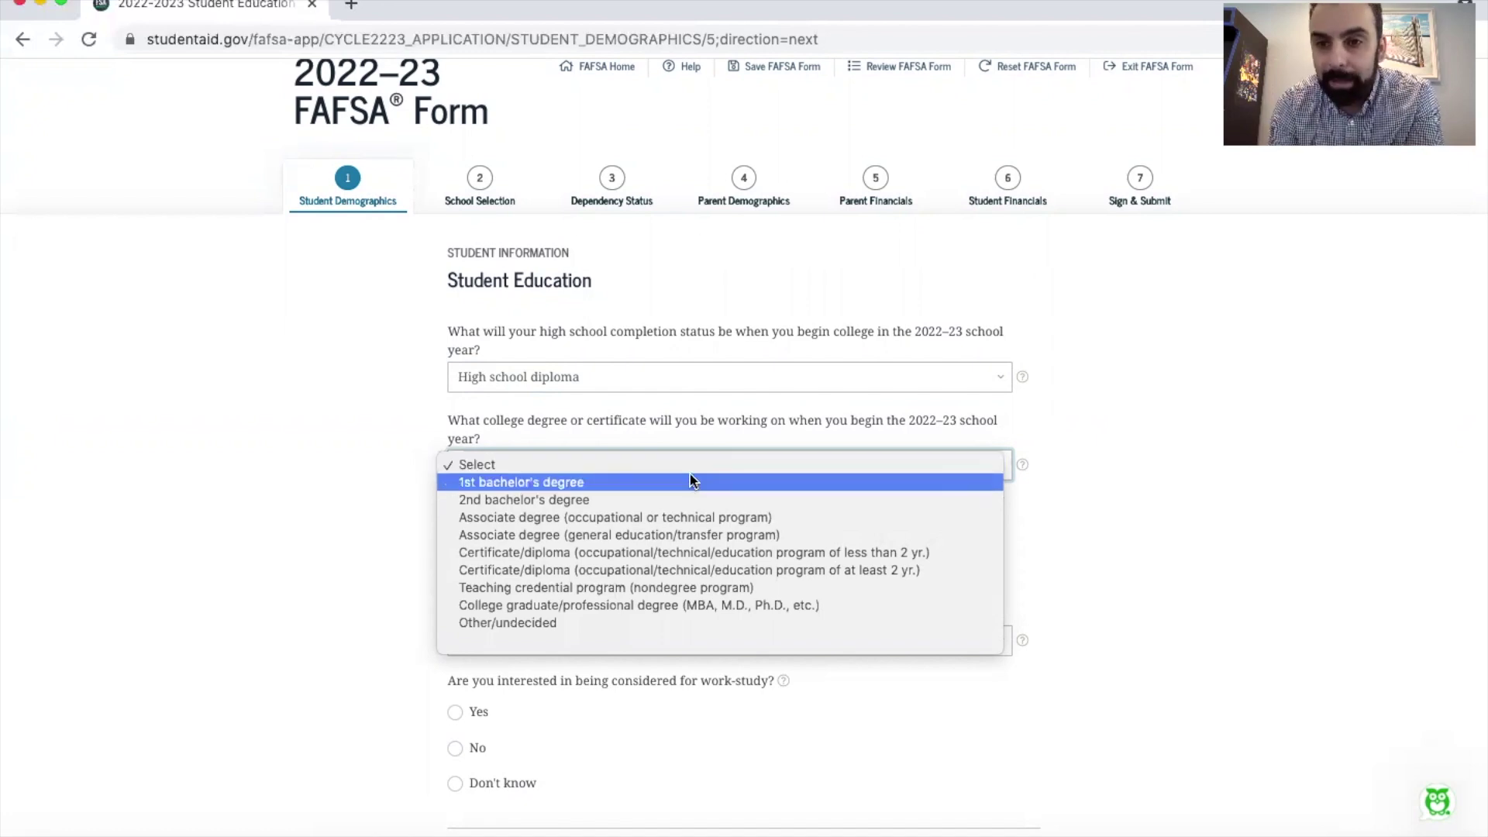
{"action": "left_click", "coordinate": [692, 481]}
{"action": "scroll", "coordinate": [713, 550], "scroll_direction": "down", "scroll_amount": 2}
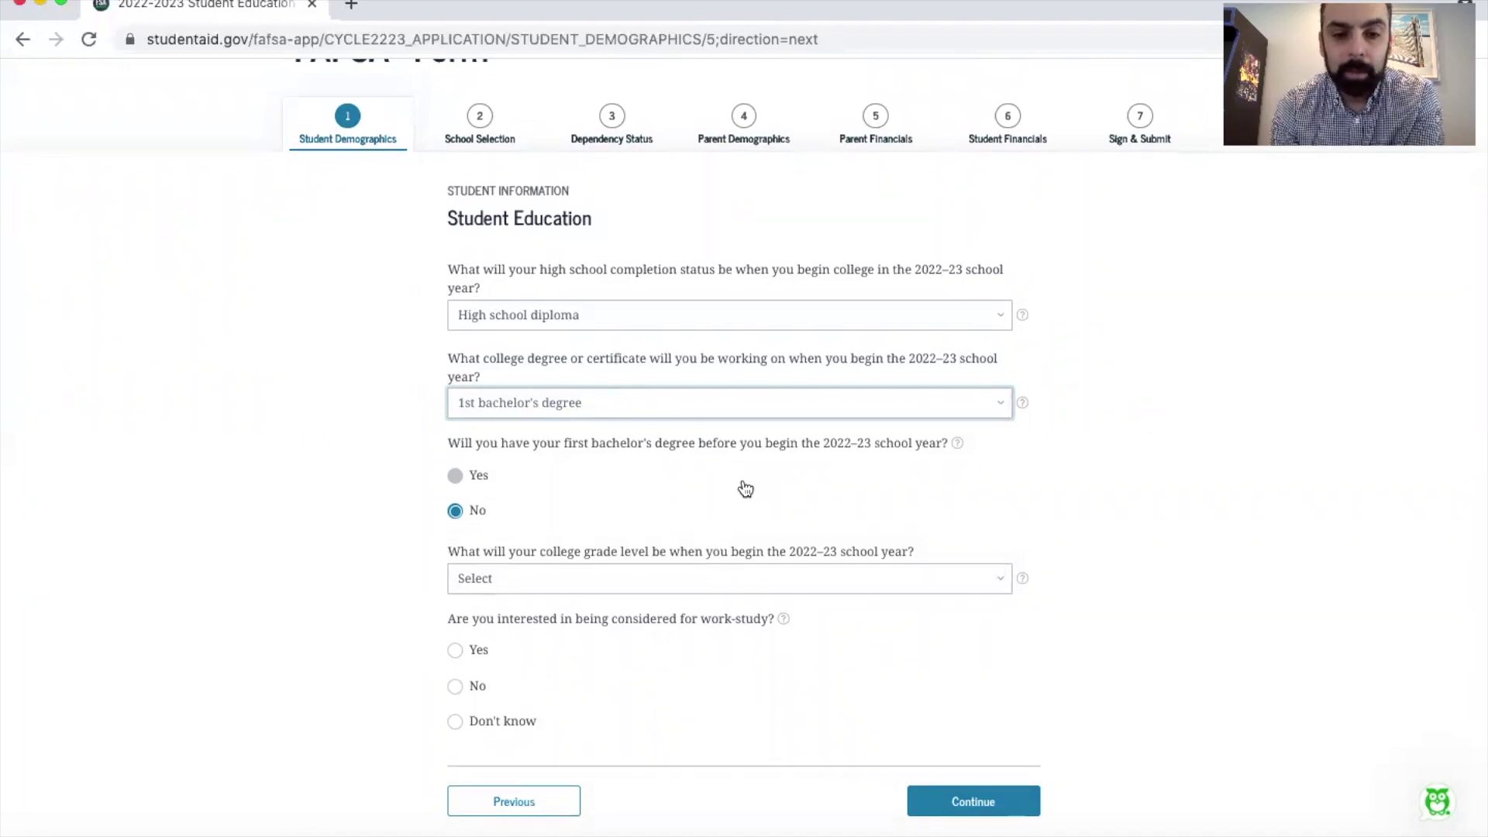
Step: Set grade level to 'Never attended college/1st yr.', answer Yes to work-study, and continue
{"action": "scroll", "coordinate": [744, 487], "scroll_direction": "down", "scroll_amount": 3}
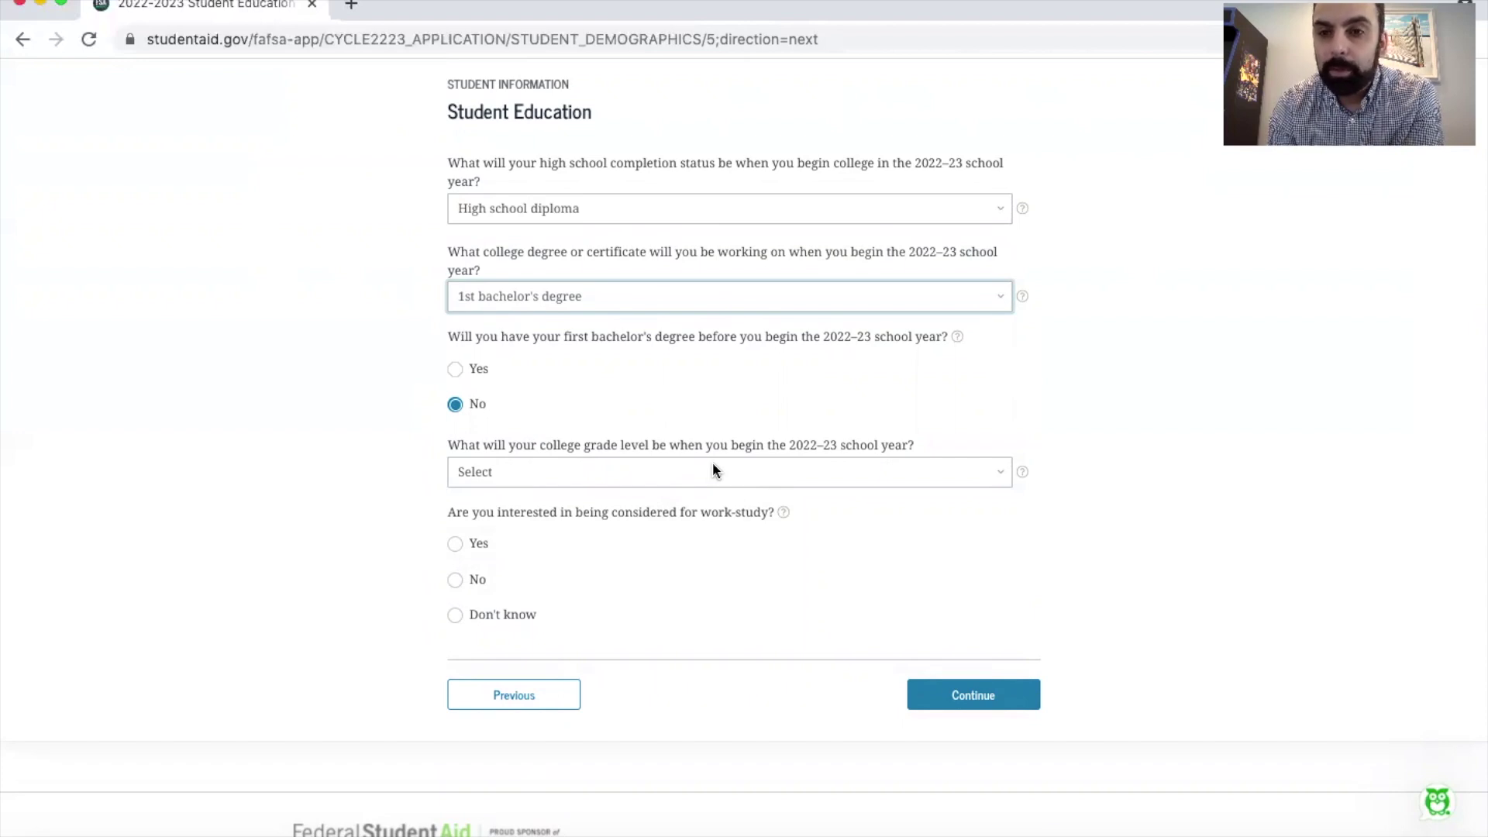
{"action": "left_click", "coordinate": [714, 469]}
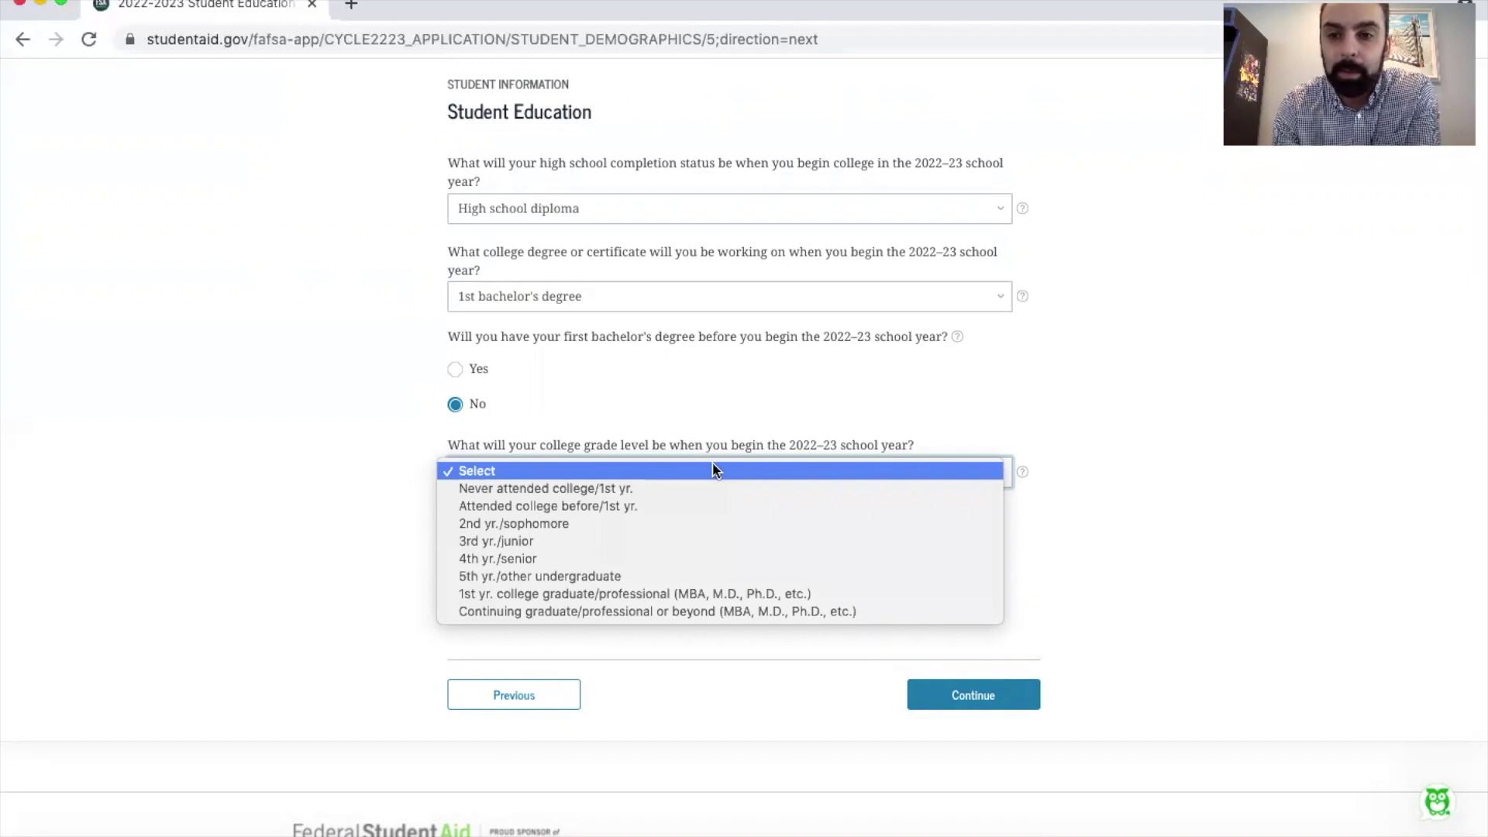
{"action": "left_click", "coordinate": [593, 494]}
{"action": "scroll", "coordinate": [629, 490], "scroll_direction": "down", "scroll_amount": 1}
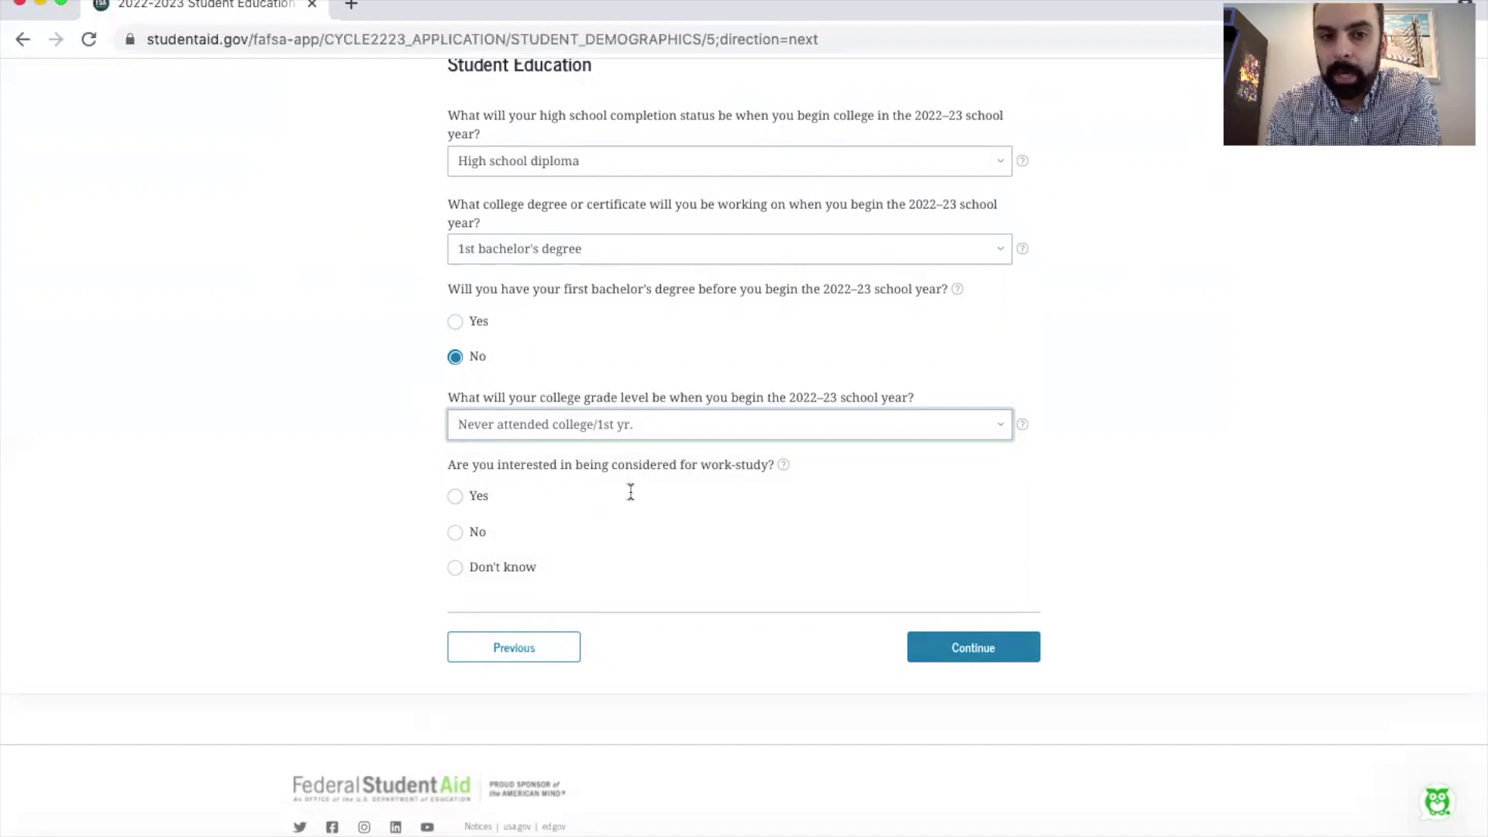
{"action": "left_click", "coordinate": [455, 496]}
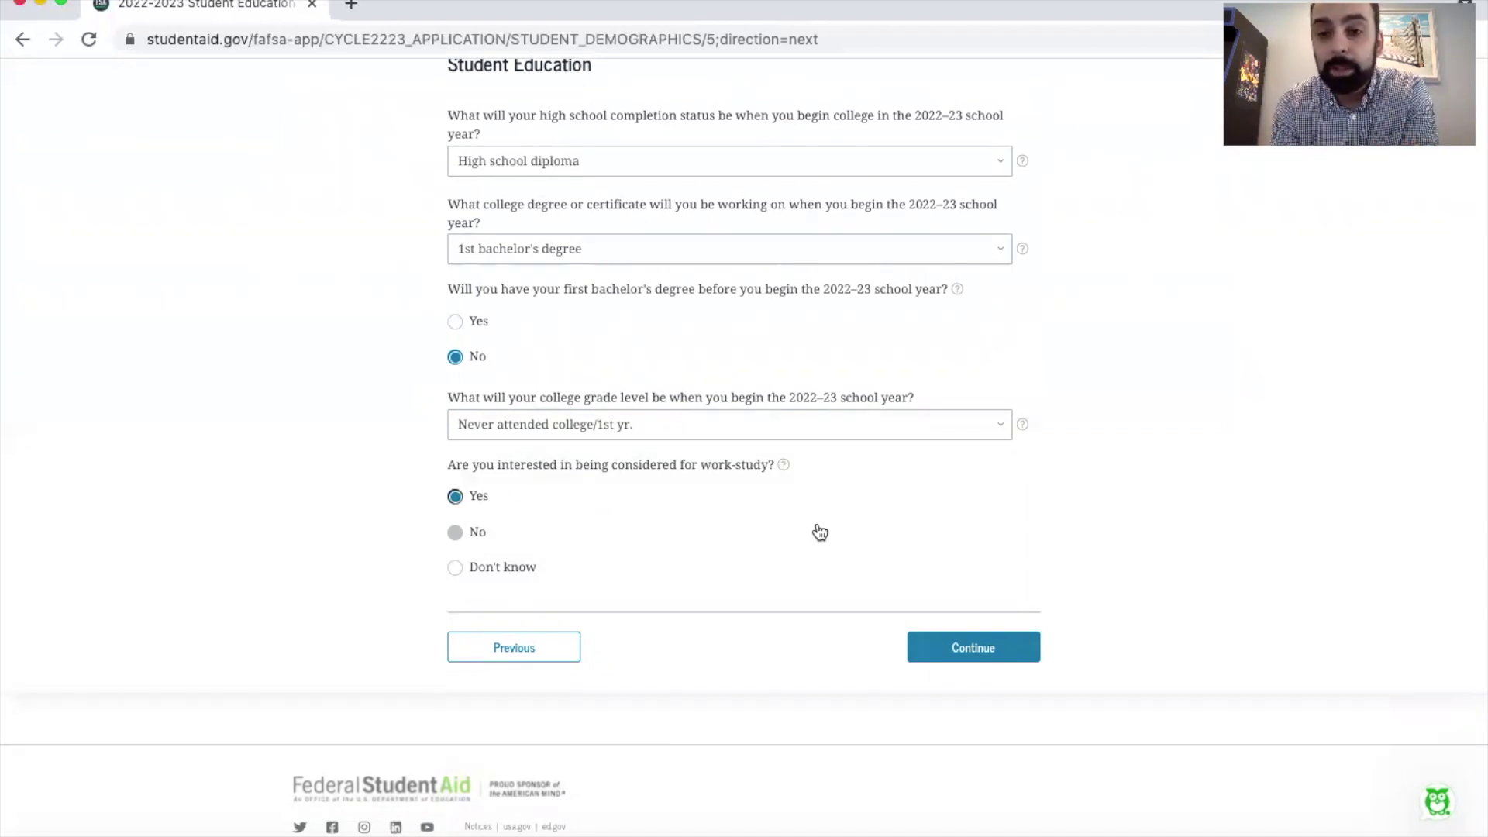
{"action": "left_click", "coordinate": [961, 646]}
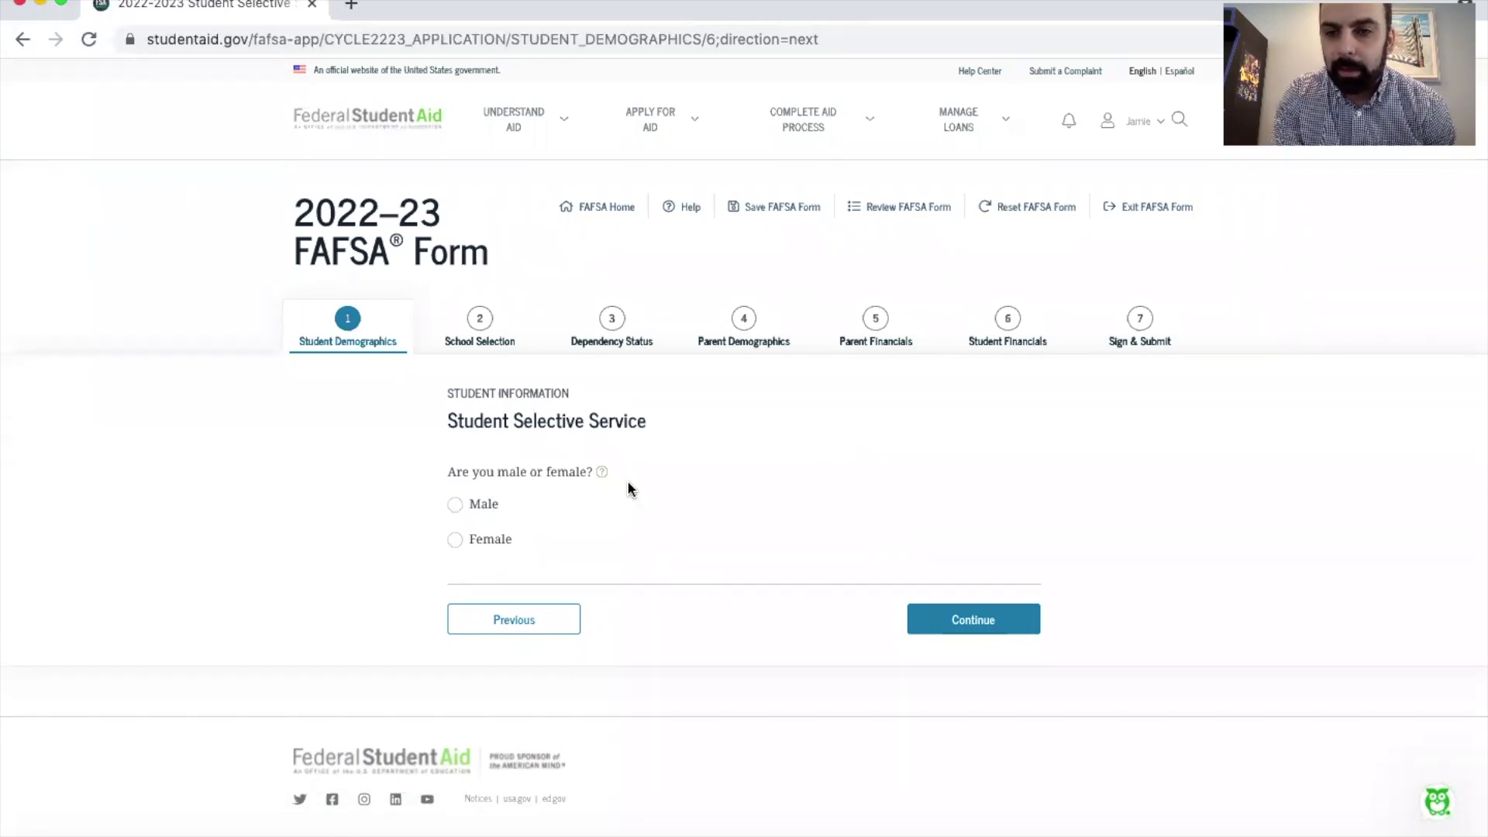
Step: Answer Male, No to registered, and Yes to 'Do you want us to register you', then continue
{"action": "left_click", "coordinate": [450, 540]}
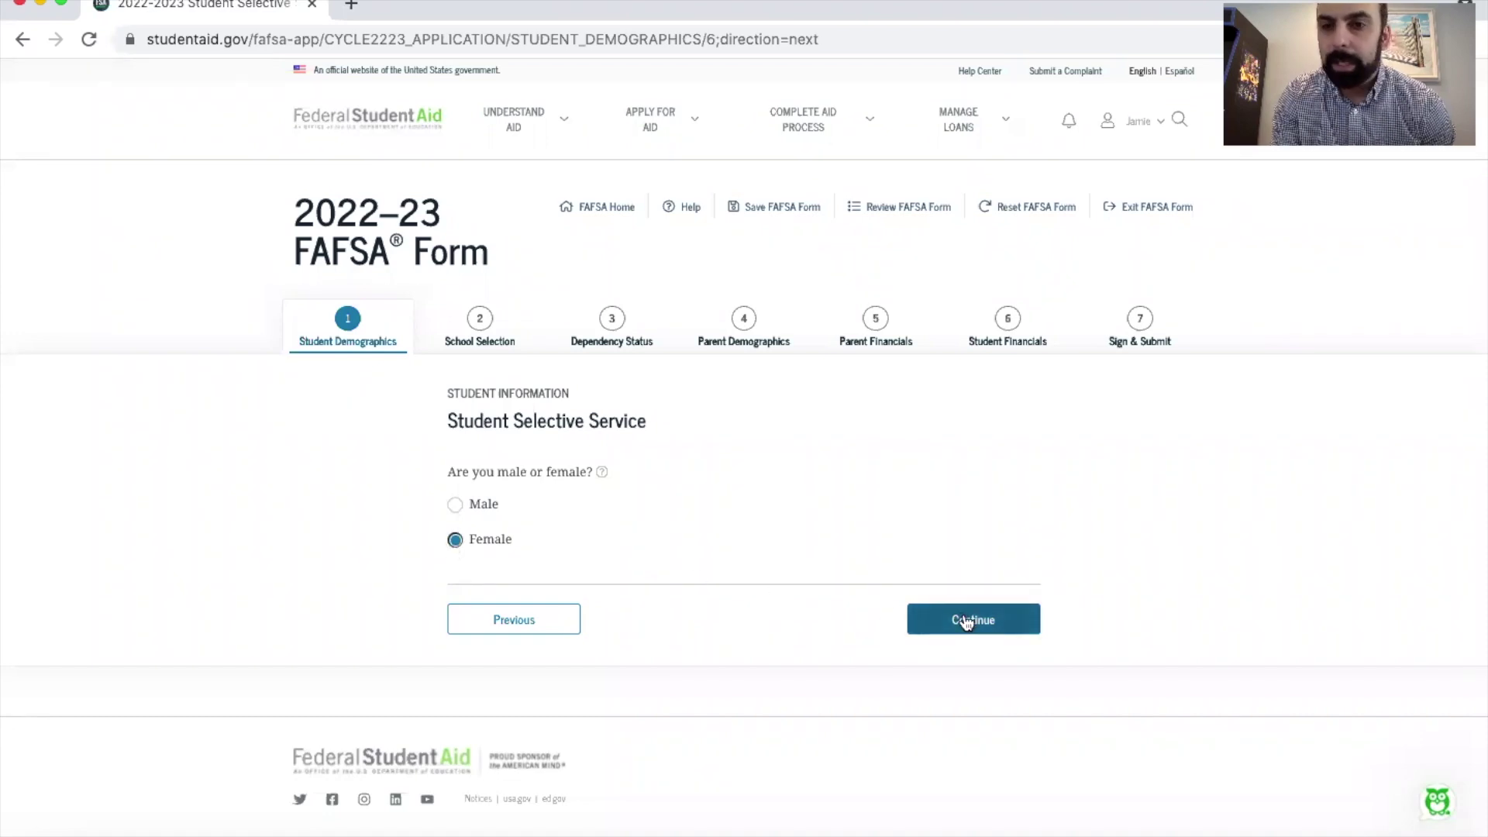
{"action": "left_click", "coordinate": [462, 505]}
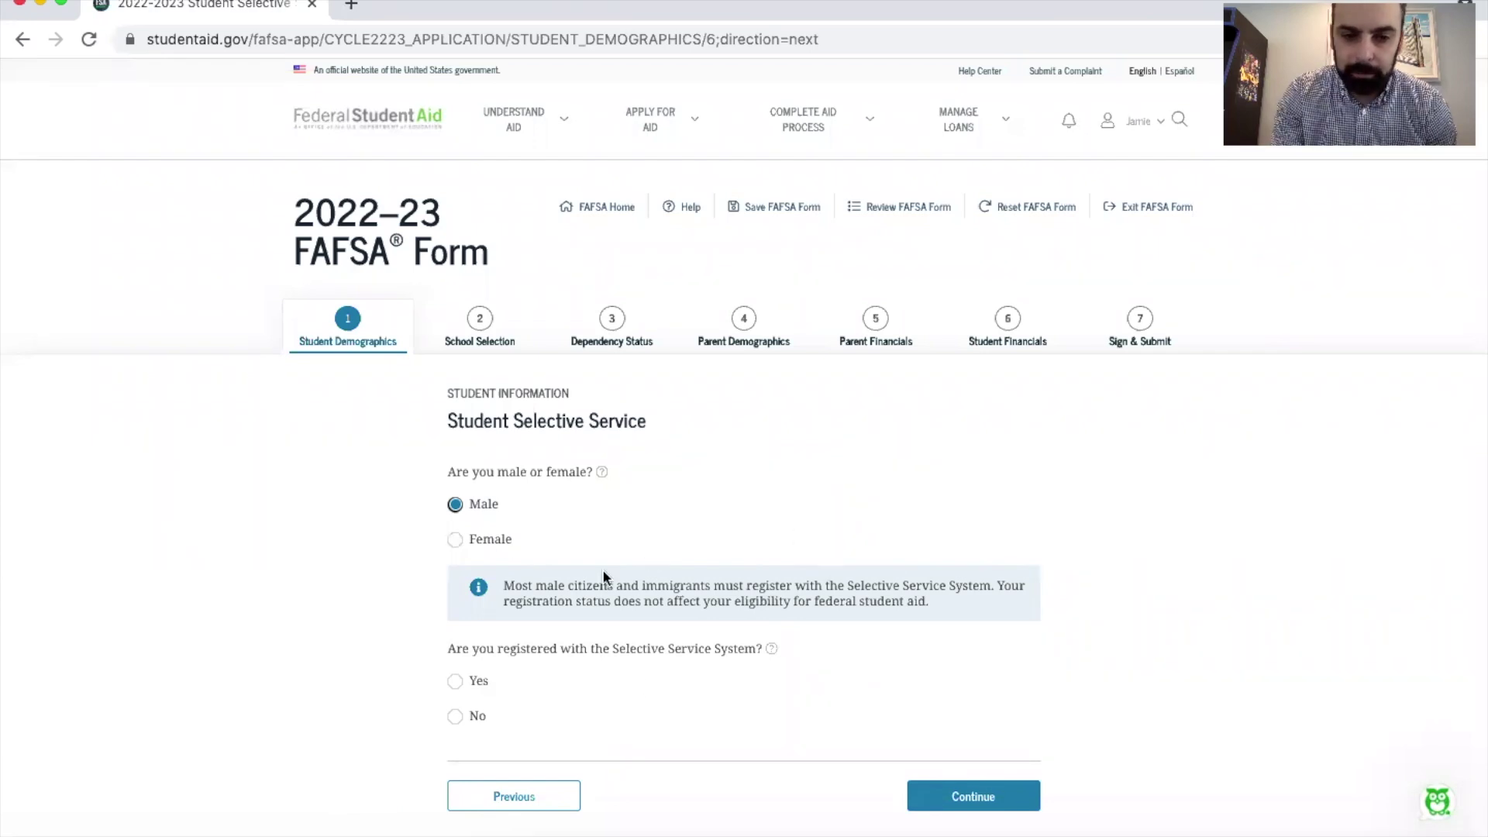
{"action": "scroll", "coordinate": [602, 568], "scroll_direction": "down", "scroll_amount": 2}
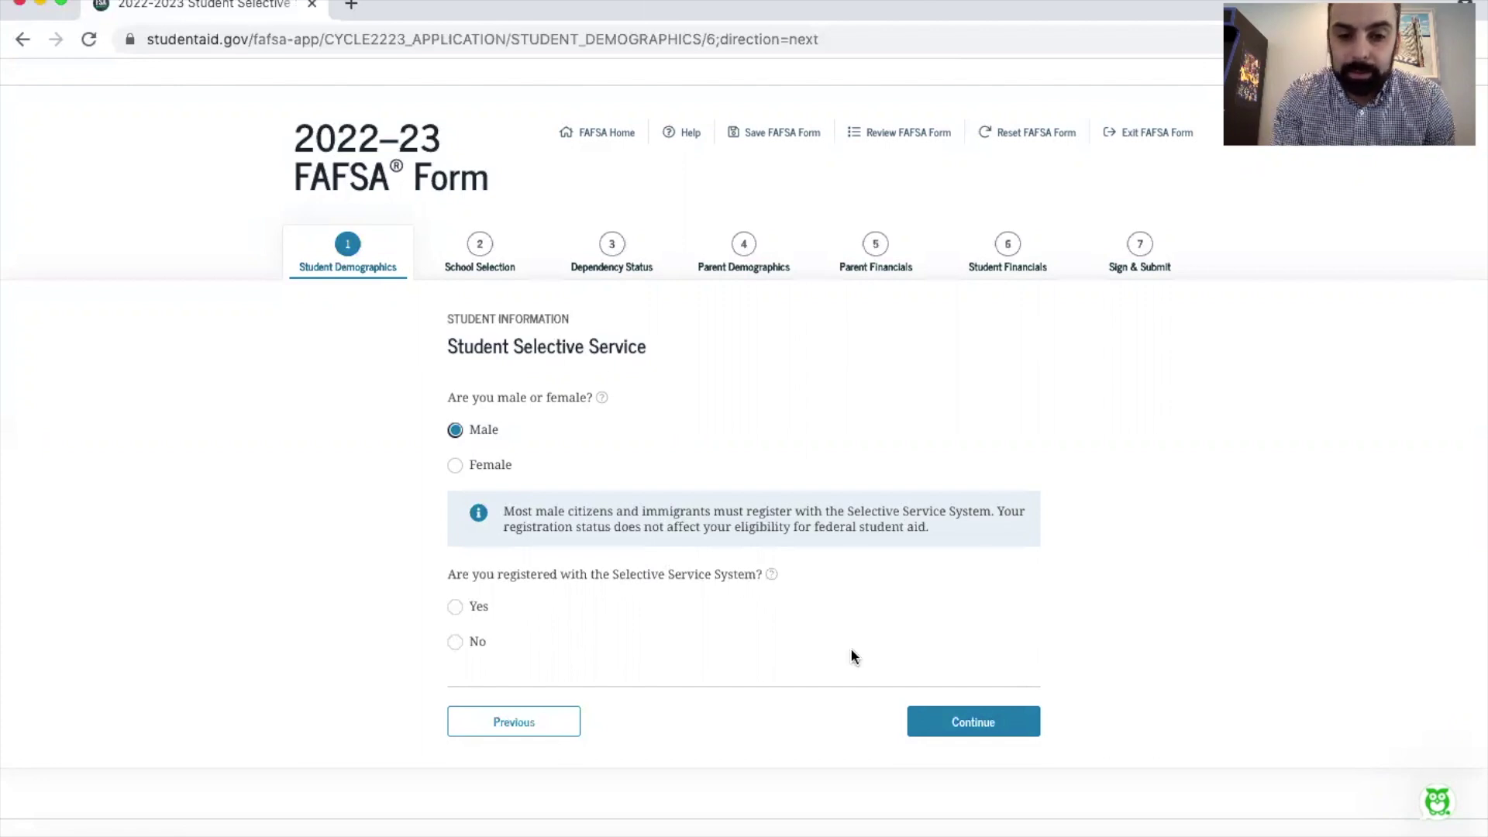
{"action": "left_click", "coordinate": [455, 642]}
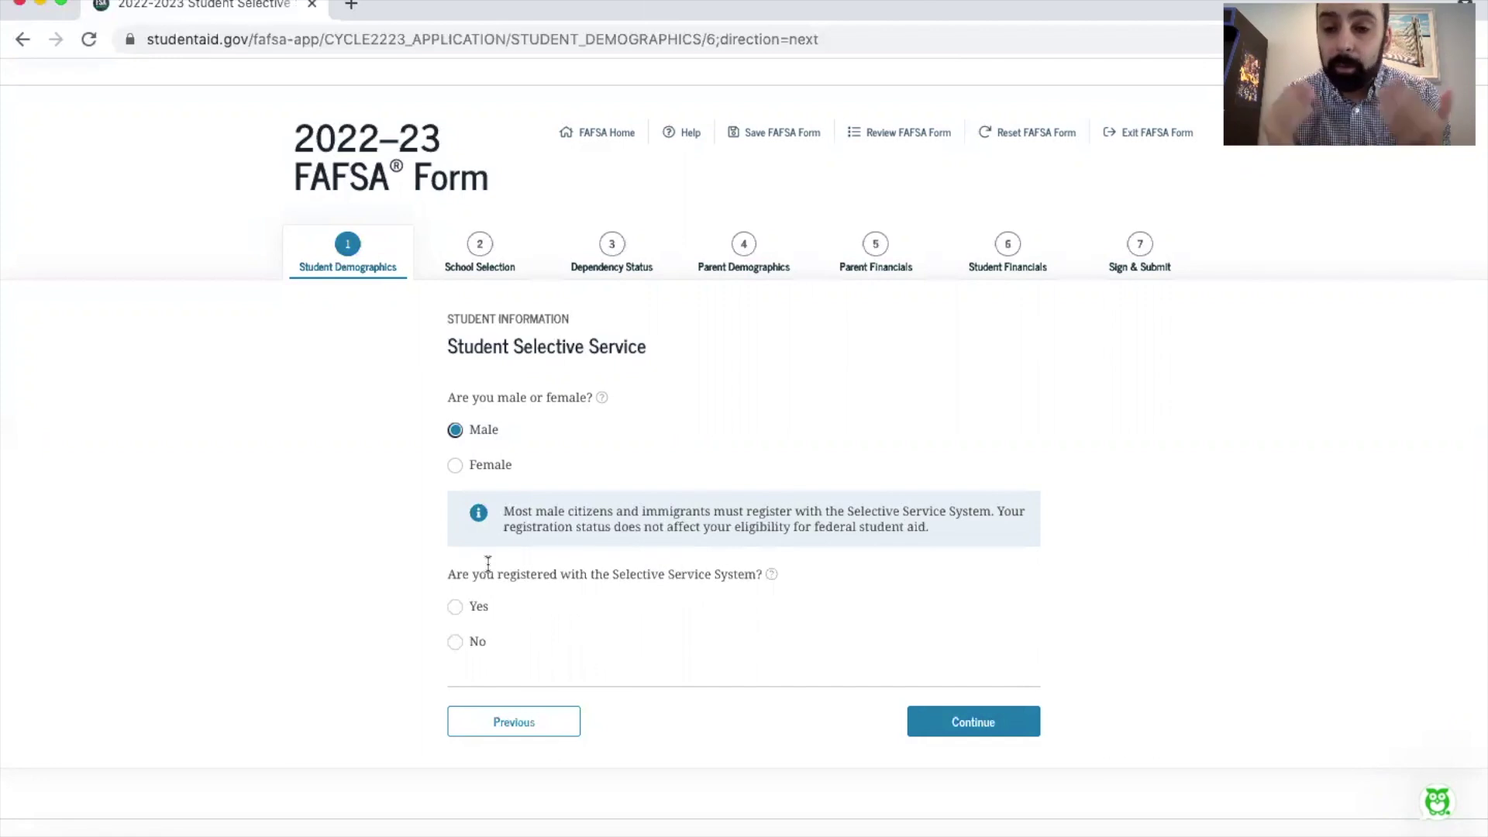
{"action": "left_click", "coordinate": [456, 643]}
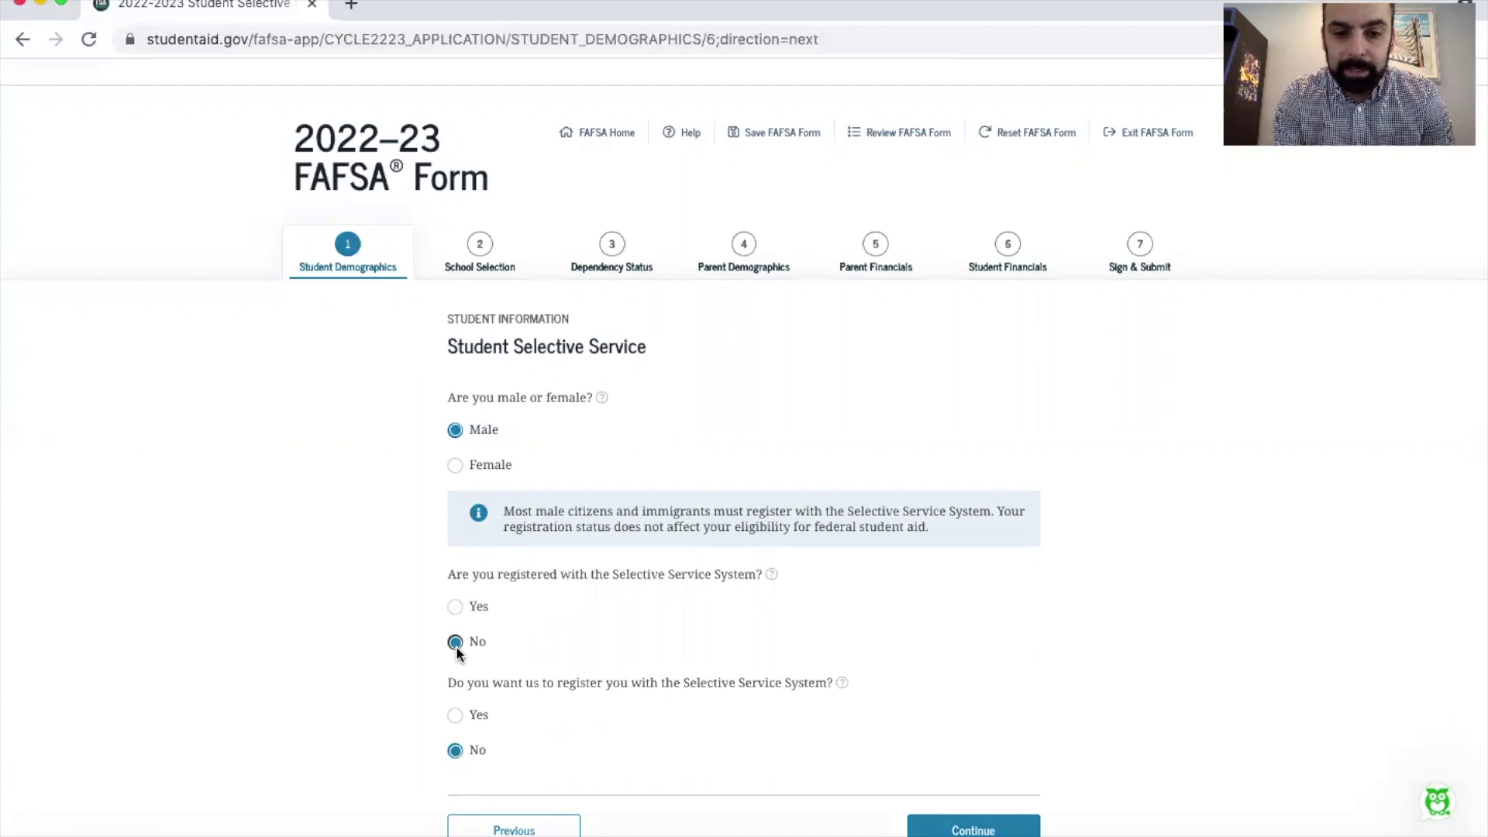
{"action": "scroll", "coordinate": [455, 646], "scroll_direction": "down", "scroll_amount": 2}
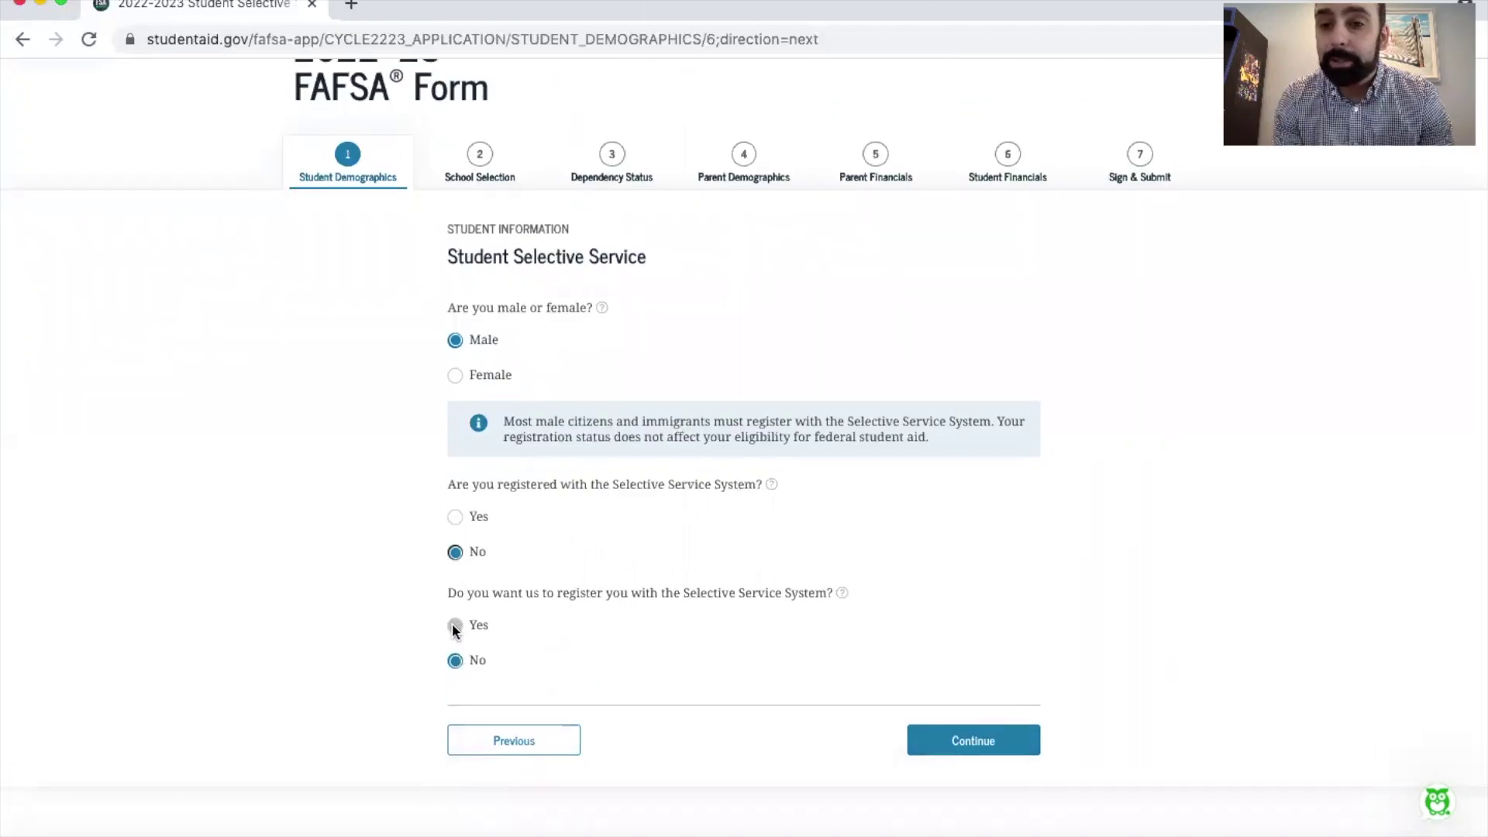
{"action": "left_click", "coordinate": [456, 625]}
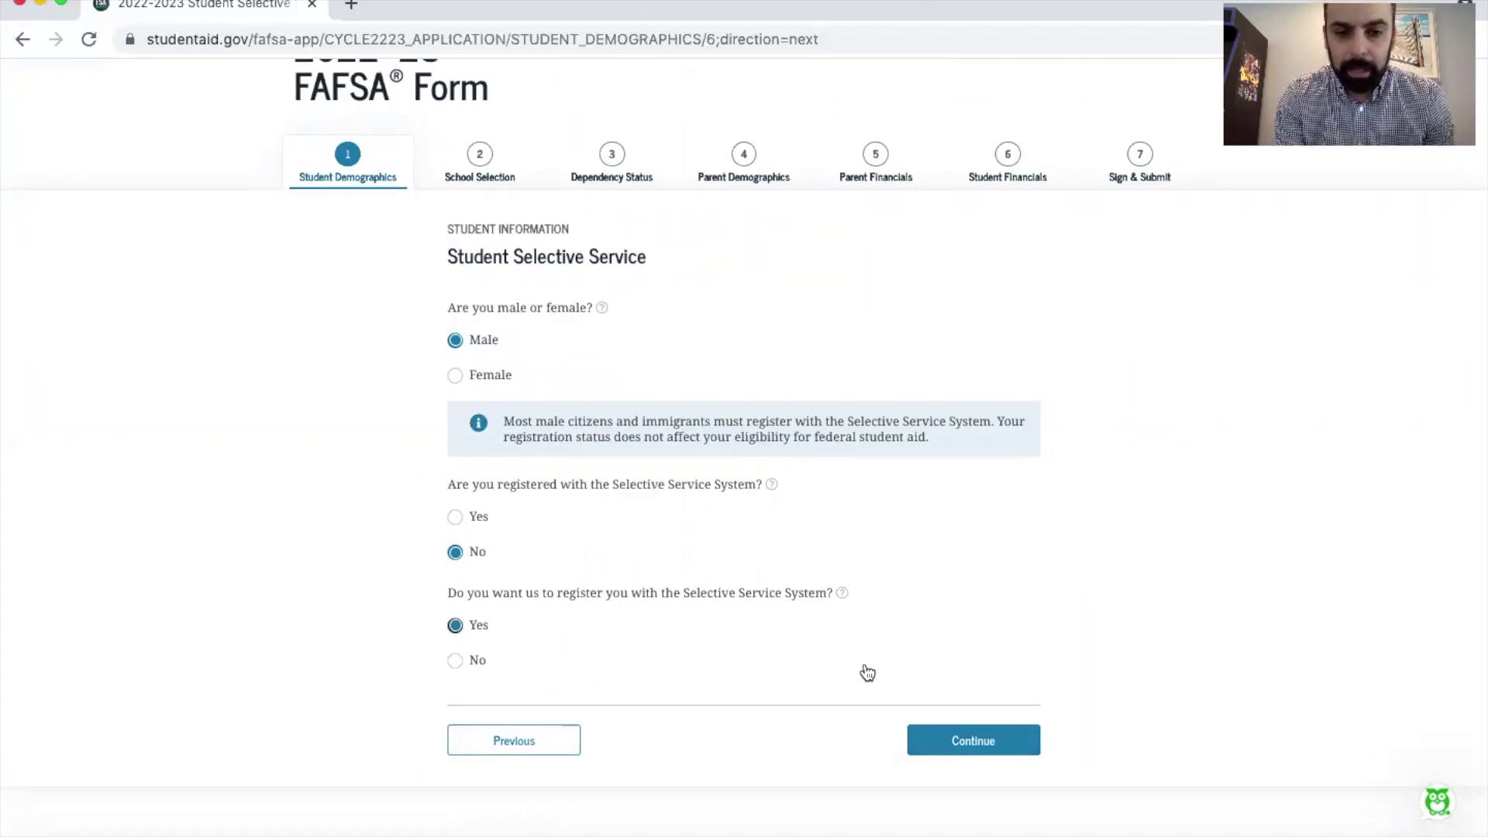
{"action": "left_click", "coordinate": [982, 743]}
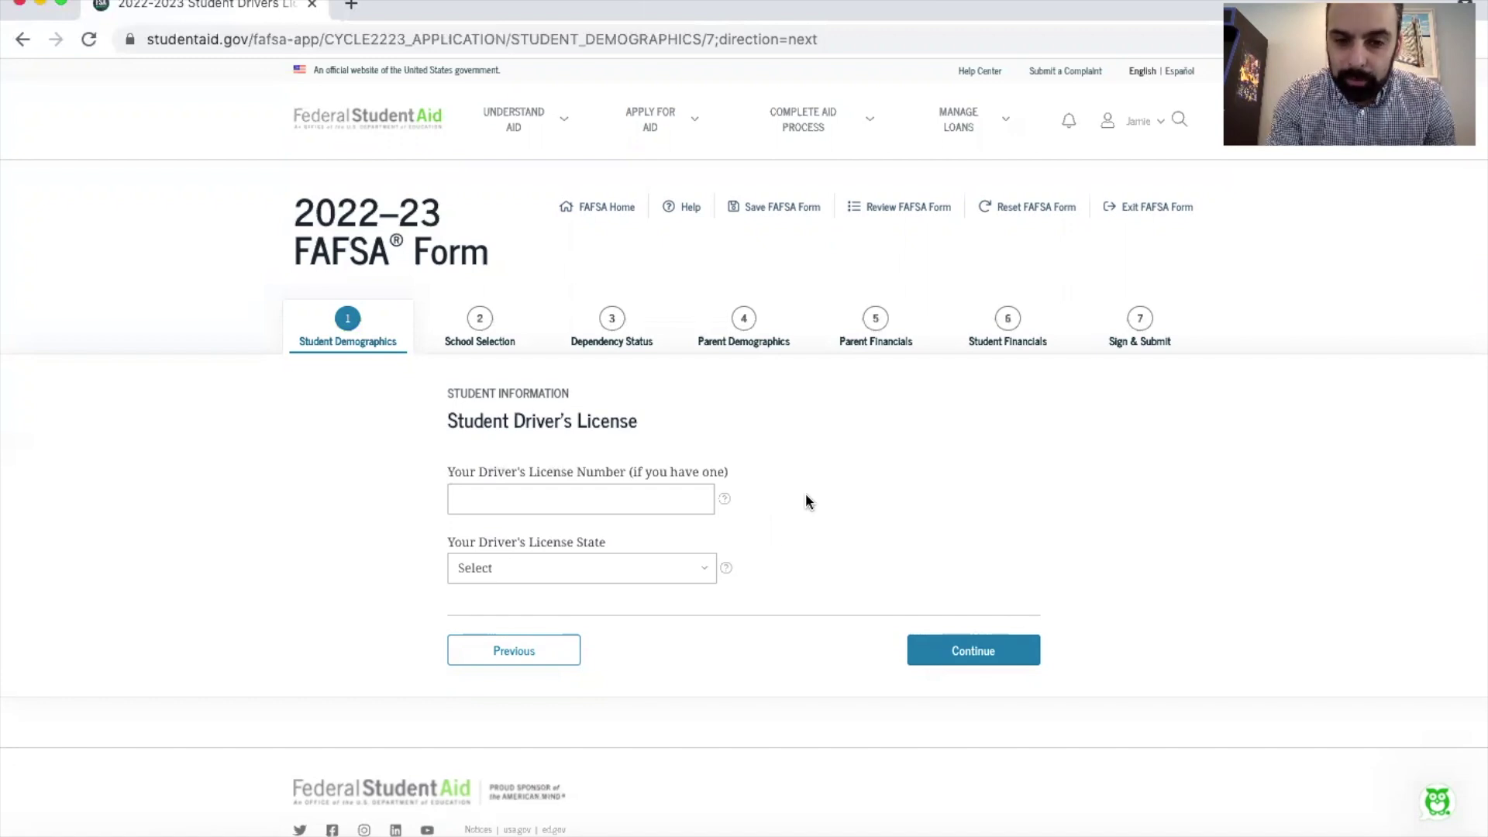
Step: Leave the driver's license number and state blank and continue
{"action": "left_click", "coordinate": [970, 651]}
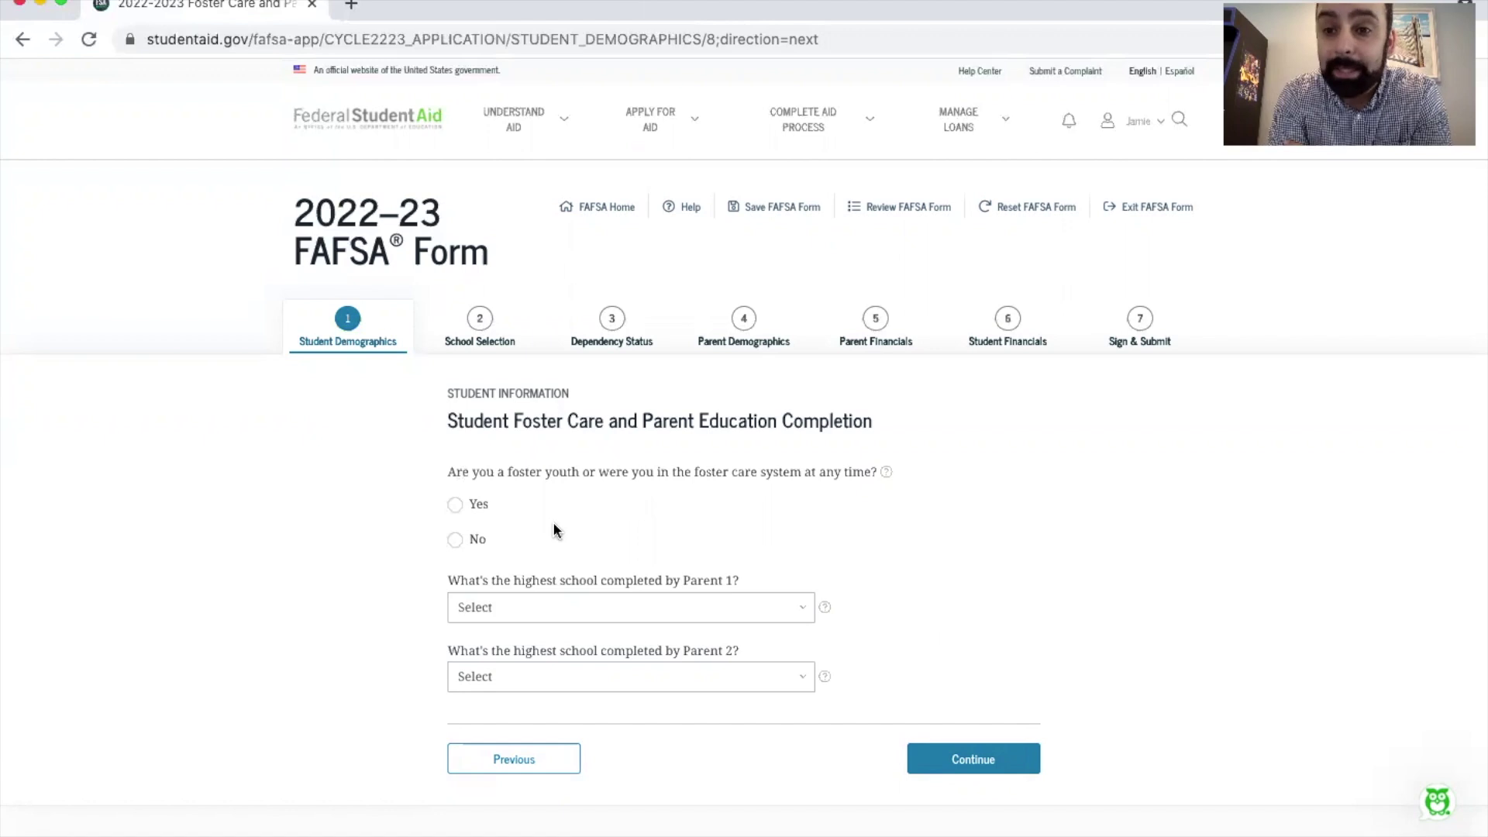
Step: Answer No to foster care and choose College or beyond for the parents' highest school completed
{"action": "left_click", "coordinate": [455, 505]}
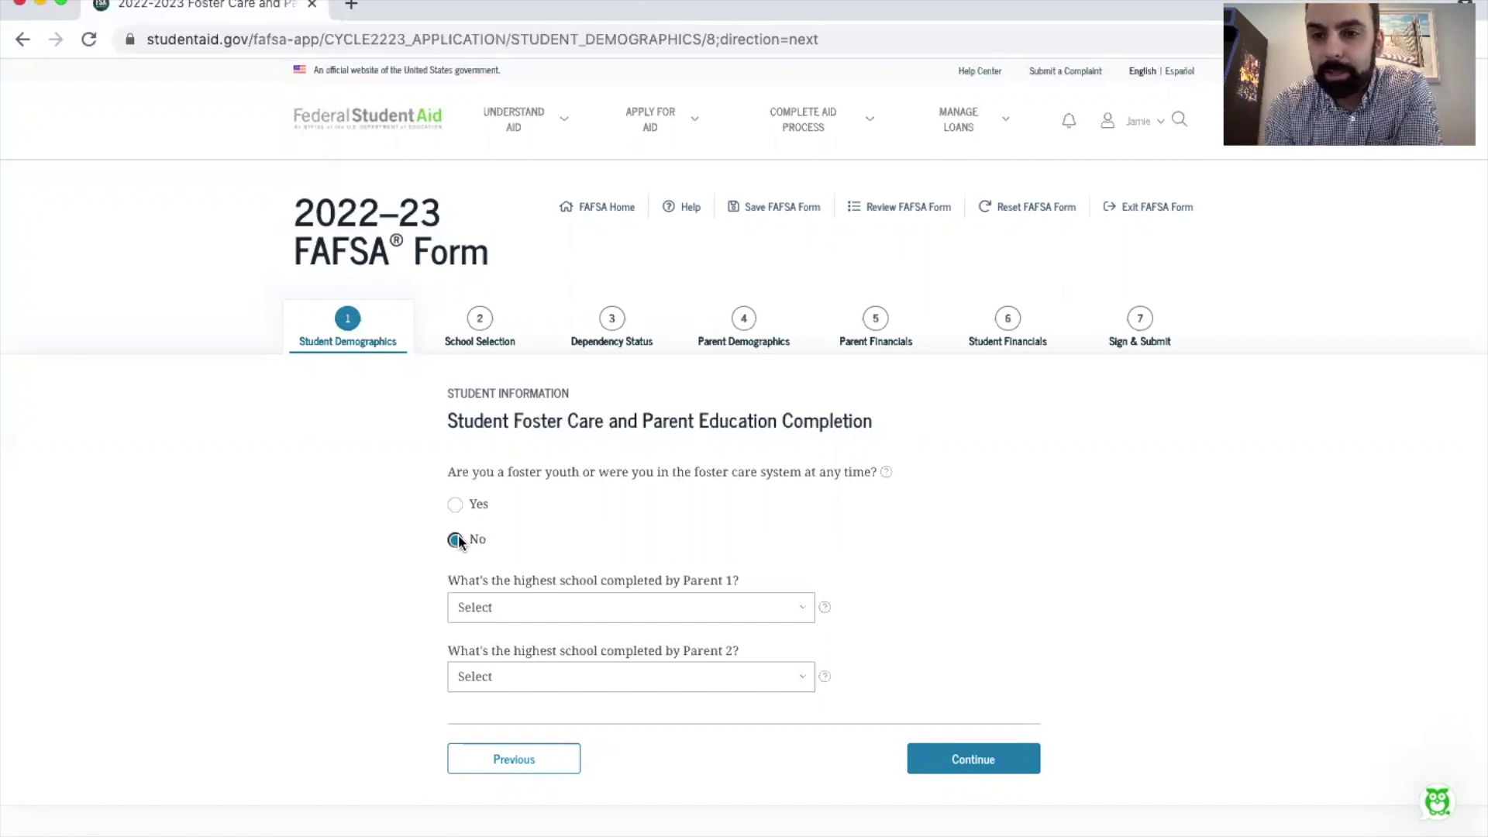
{"action": "left_click", "coordinate": [588, 606]}
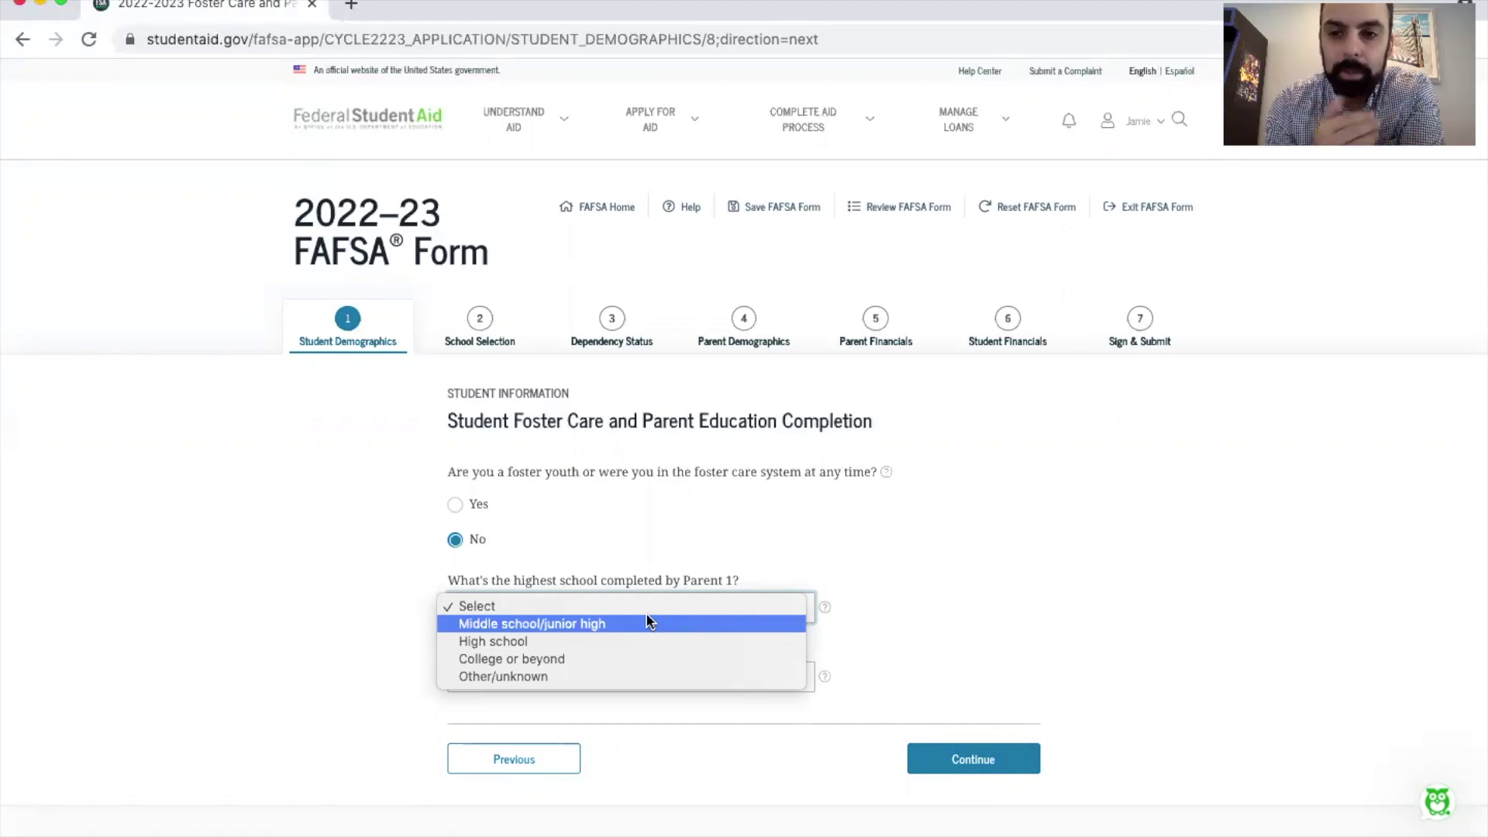
{"action": "left_click", "coordinate": [664, 658]}
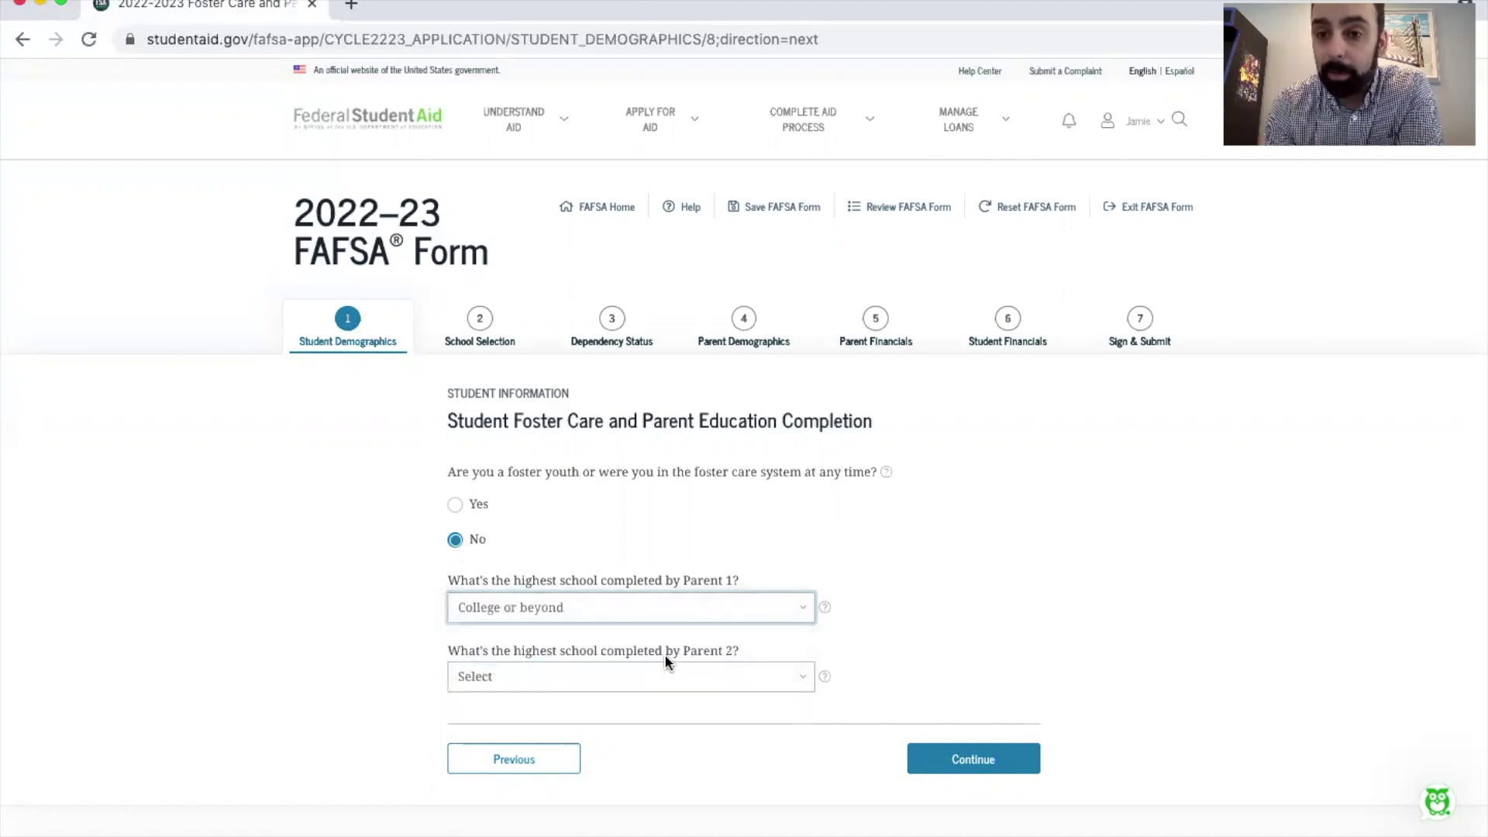
{"action": "left_click", "coordinate": [665, 676]}
{"action": "left_click", "coordinate": [675, 723]}
Step: Go to the high school search and set its state to New Jersey
{"action": "left_click", "coordinate": [973, 758]}
{"action": "scroll", "coordinate": [908, 606], "scroll_direction": "down", "scroll_amount": 2}
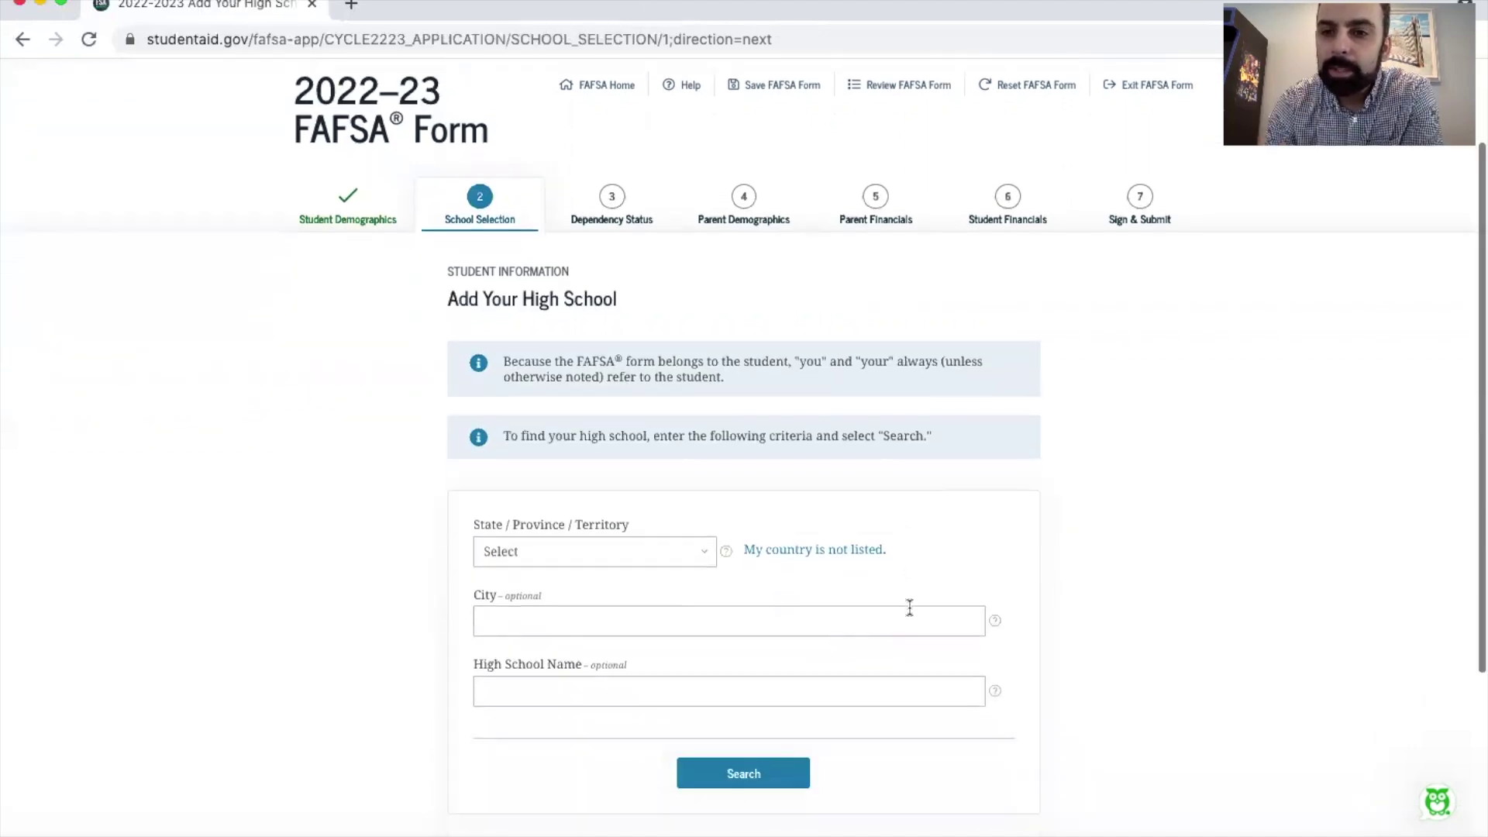
{"action": "scroll", "coordinate": [908, 606], "scroll_direction": "down", "scroll_amount": 2}
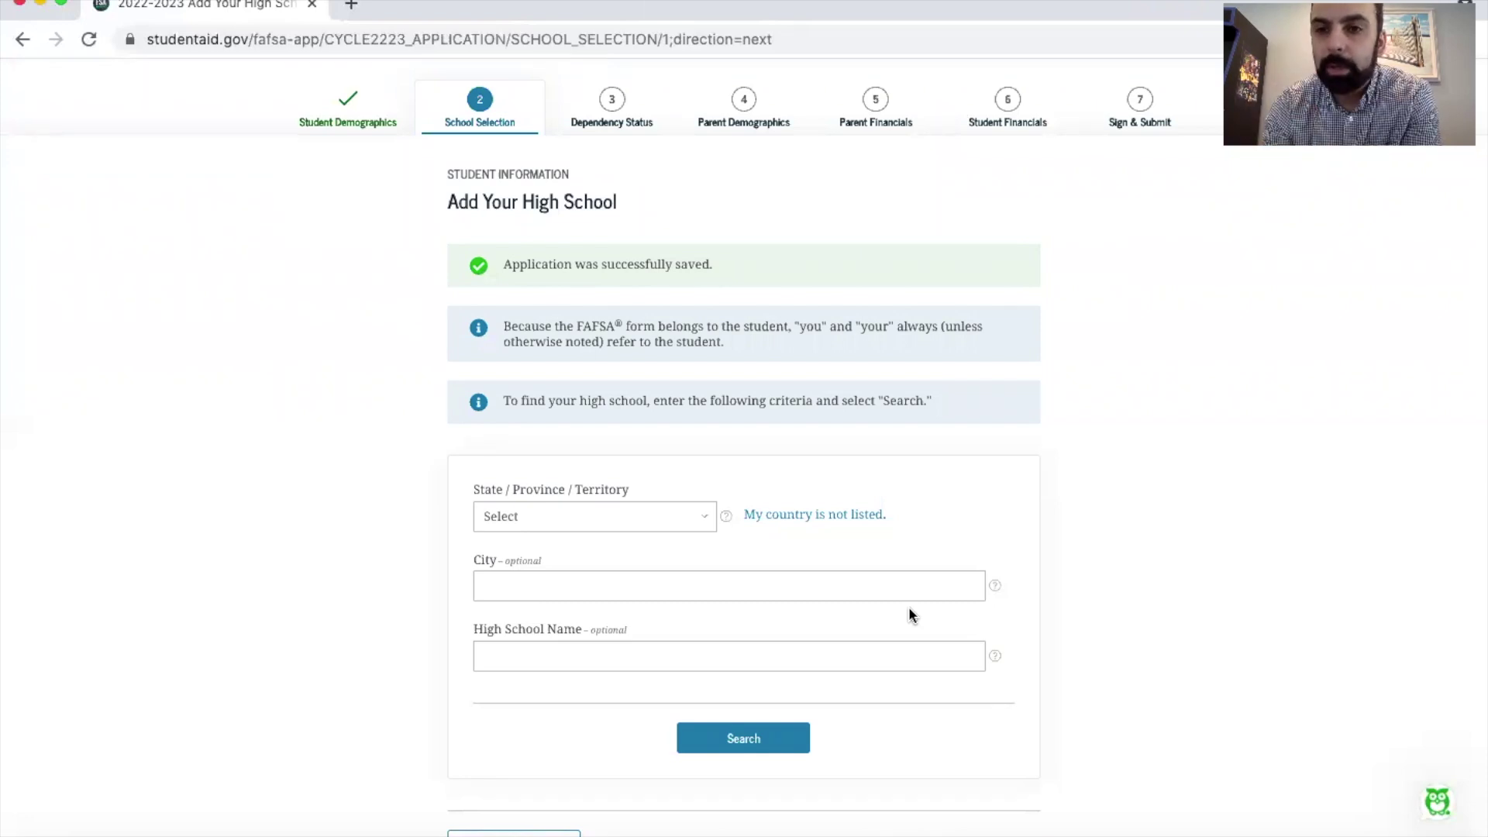
{"action": "left_click", "coordinate": [649, 518]}
{"action": "scroll", "coordinate": [638, 674], "scroll_direction": "down", "scroll_amount": 3}
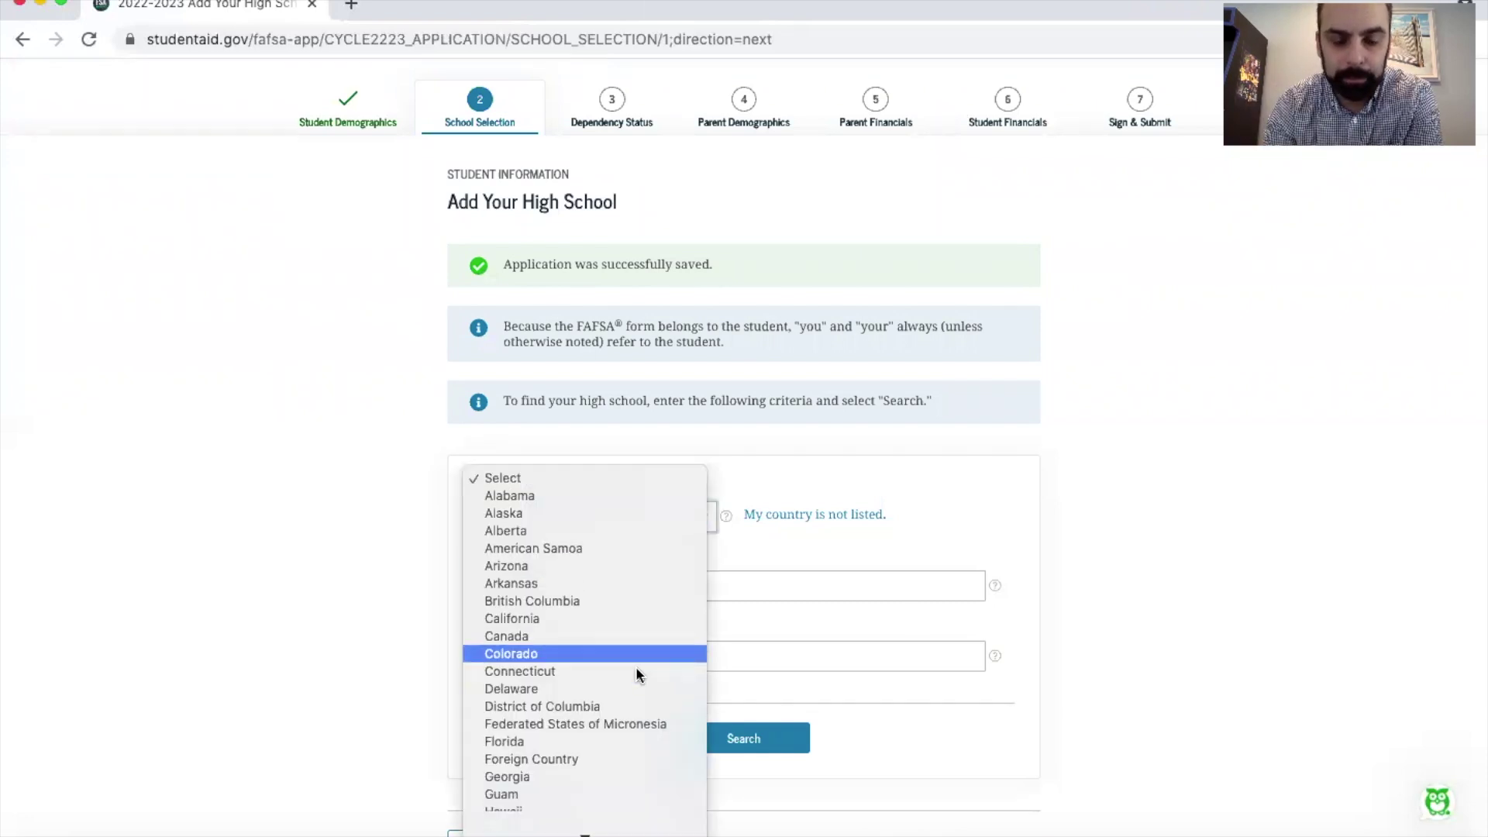
{"action": "left_click", "coordinate": [647, 682]}
Step: Search 'Oratory Prep', select Oratory Preparatory School, and confirm the high school
{"action": "left_click", "coordinate": [691, 654]}
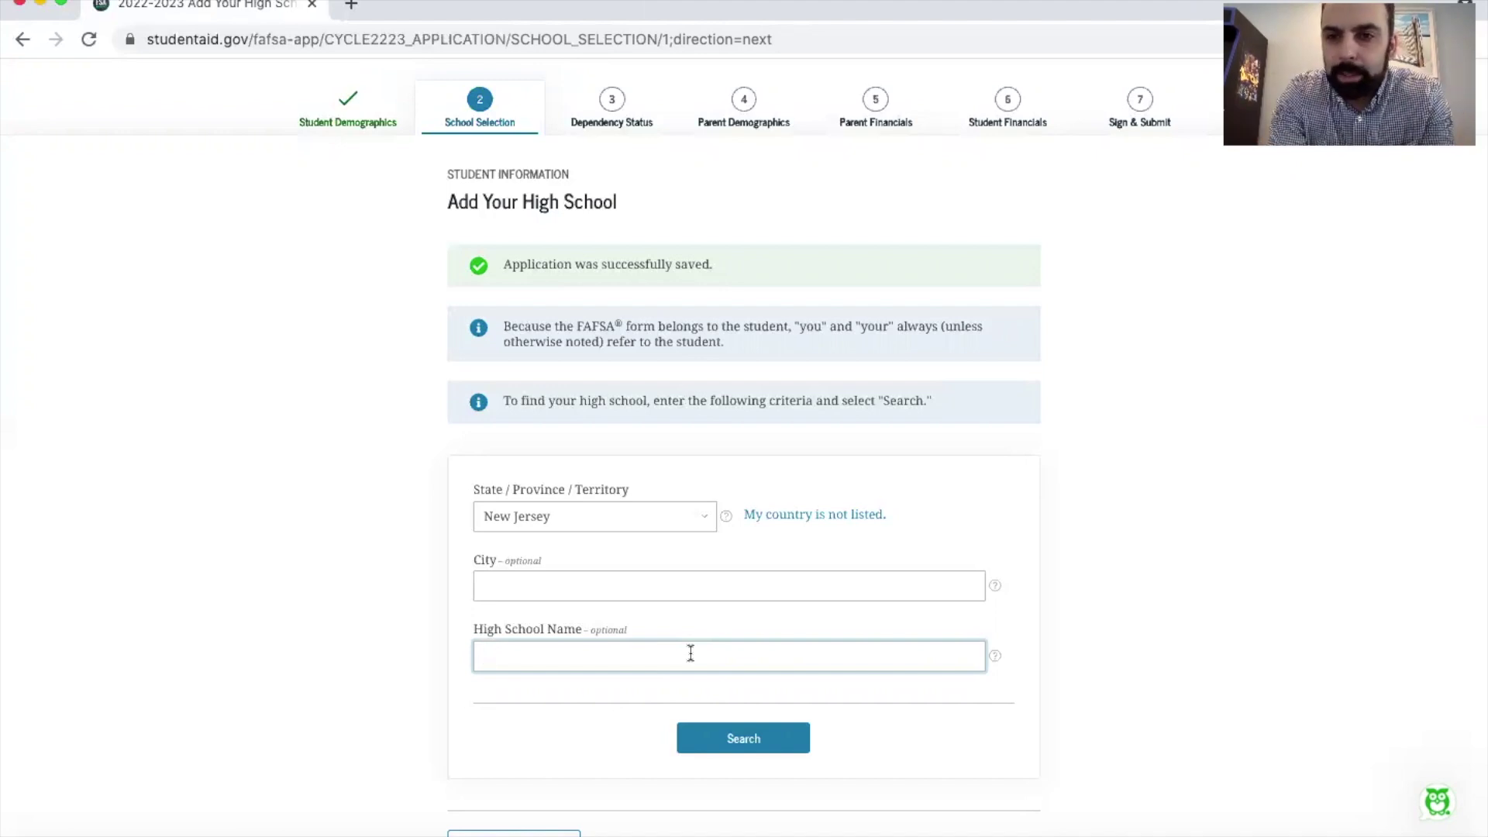
{"action": "type", "text": "Oratory Pre"}
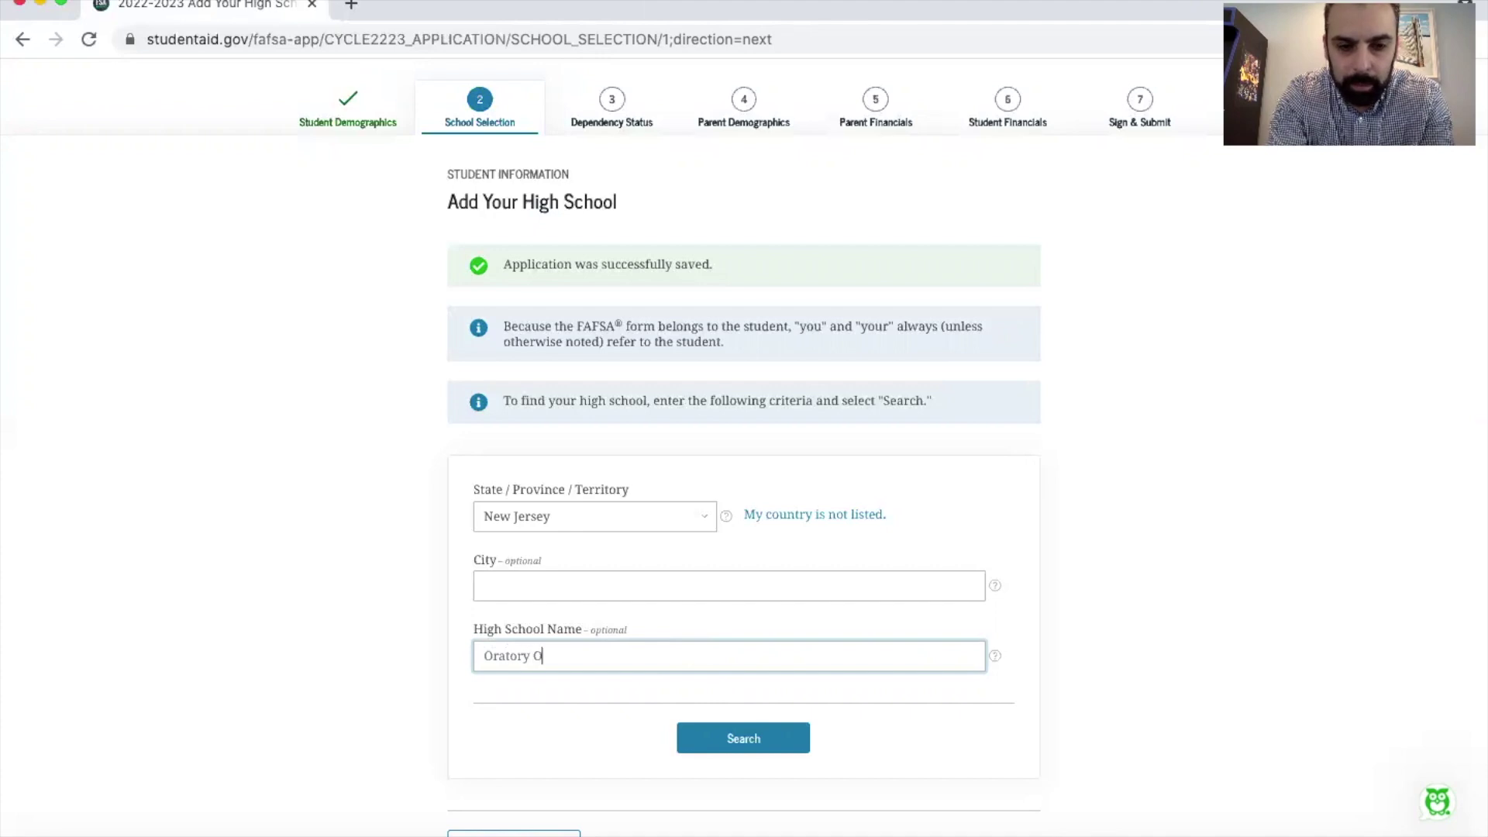
{"action": "type", "text": "p"}
{"action": "key", "text": "Return"}
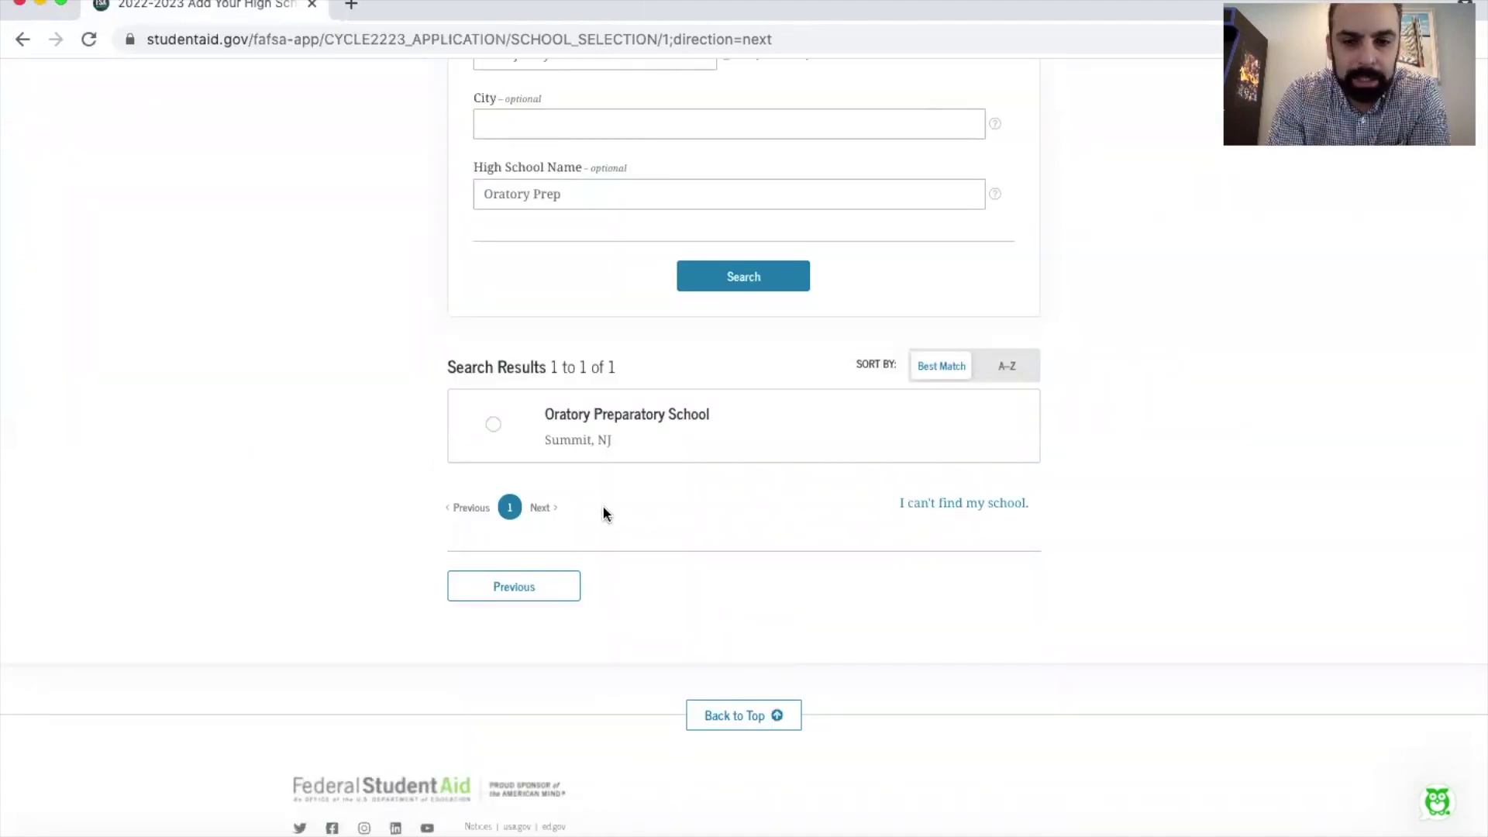
{"action": "left_click", "coordinate": [494, 425]}
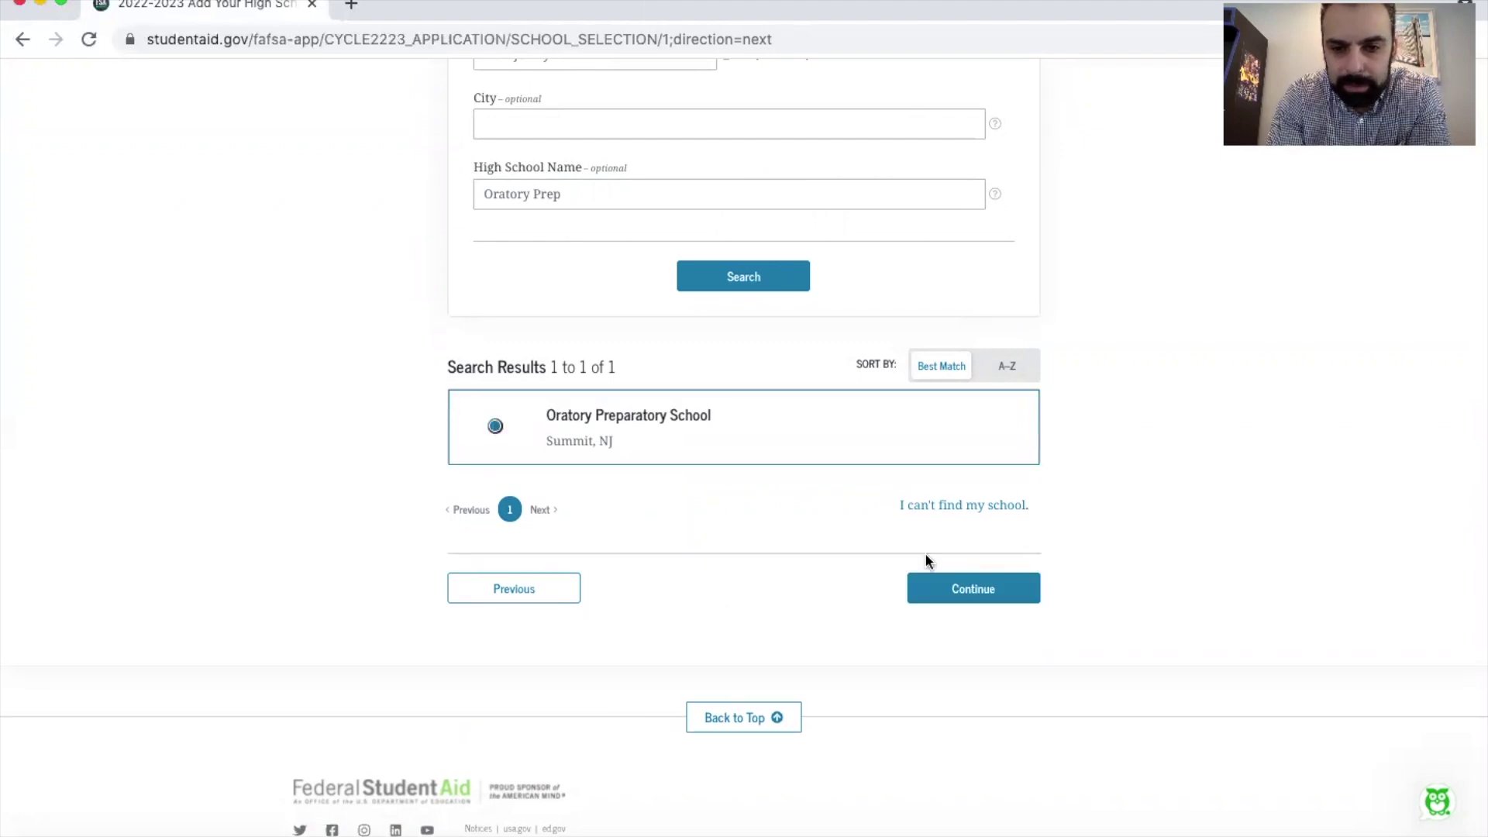
{"action": "left_click", "coordinate": [961, 587]}
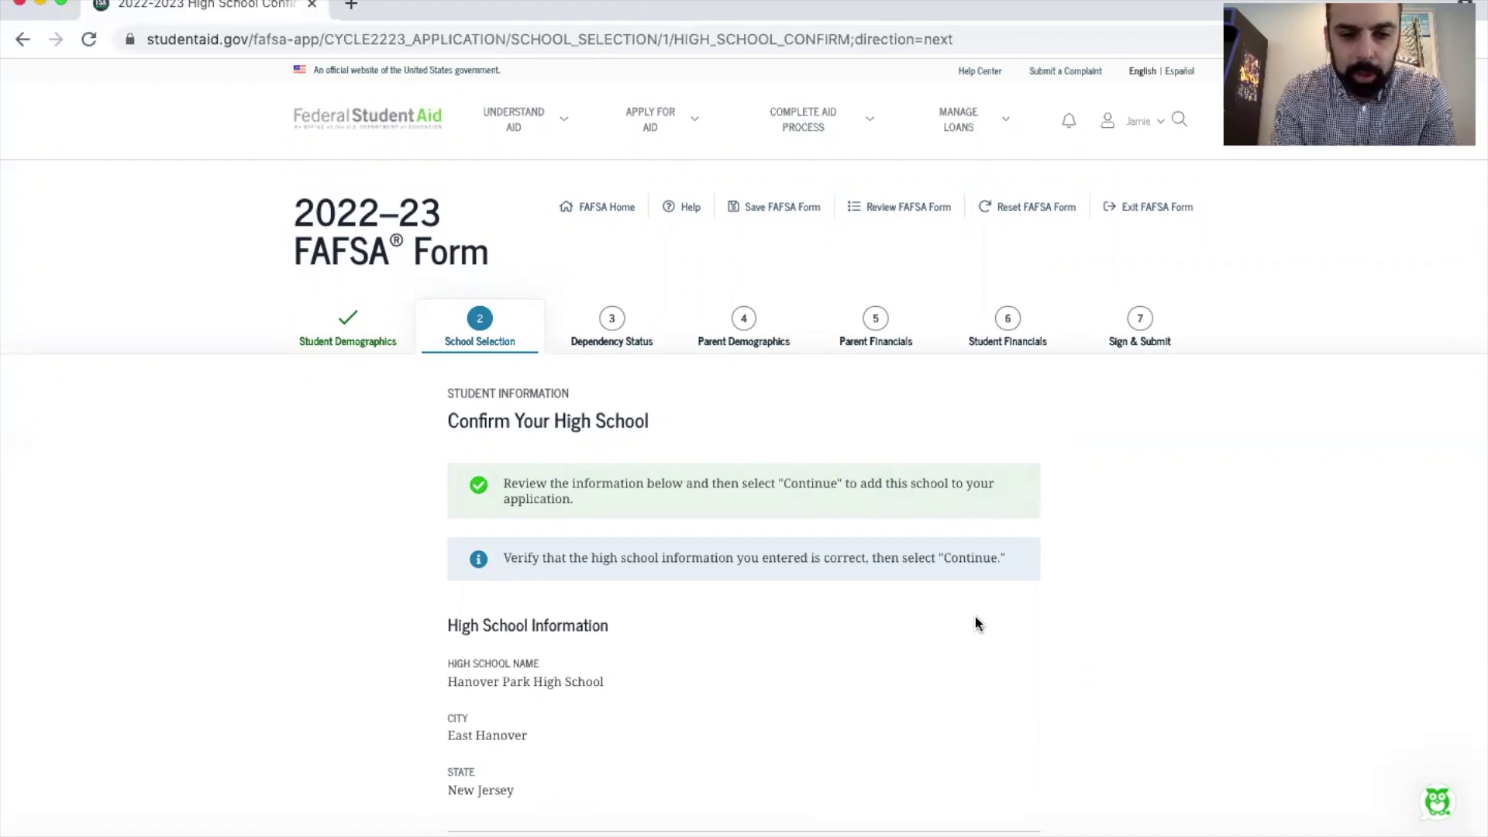
{"action": "scroll", "coordinate": [974, 615], "scroll_direction": "down", "scroll_amount": 3}
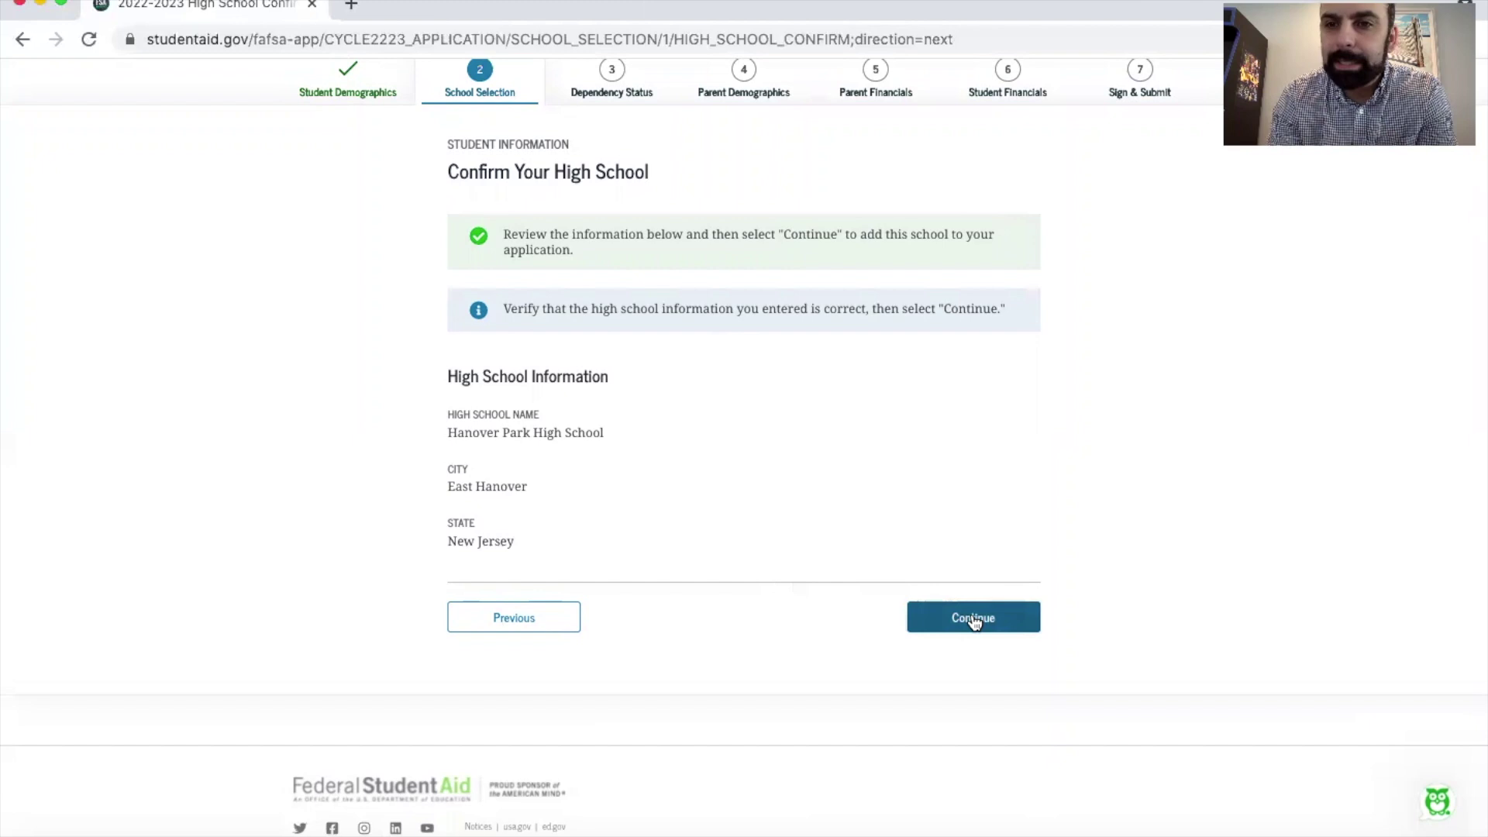
{"action": "left_click", "coordinate": [974, 618]}
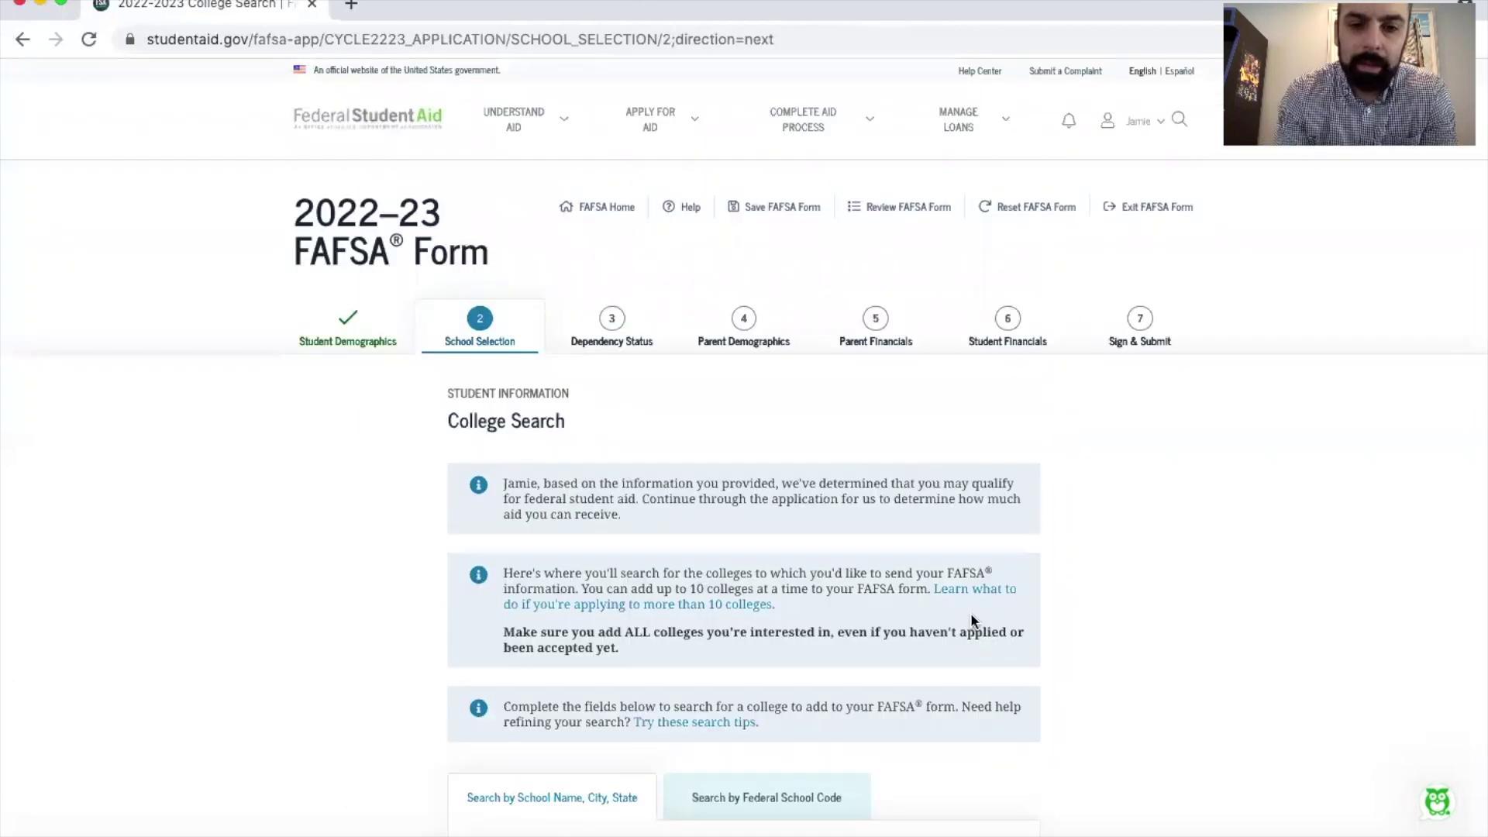
Step: On College Search, try the Federal School Code search, return to name search, and open the State list
{"action": "scroll", "coordinate": [970, 612], "scroll_direction": "down", "scroll_amount": 2}
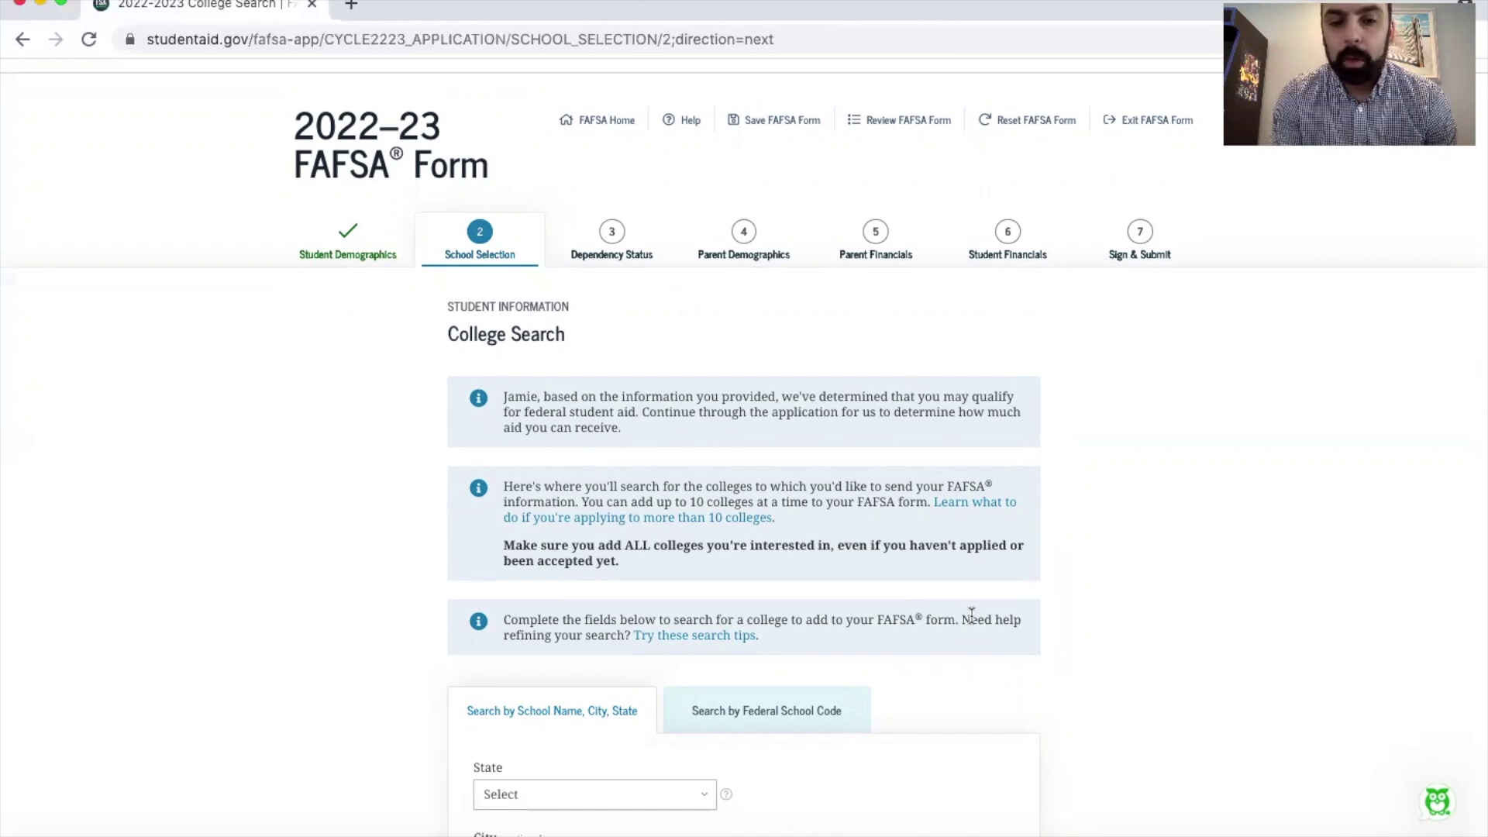
{"action": "scroll", "coordinate": [971, 614], "scroll_direction": "down", "scroll_amount": 1}
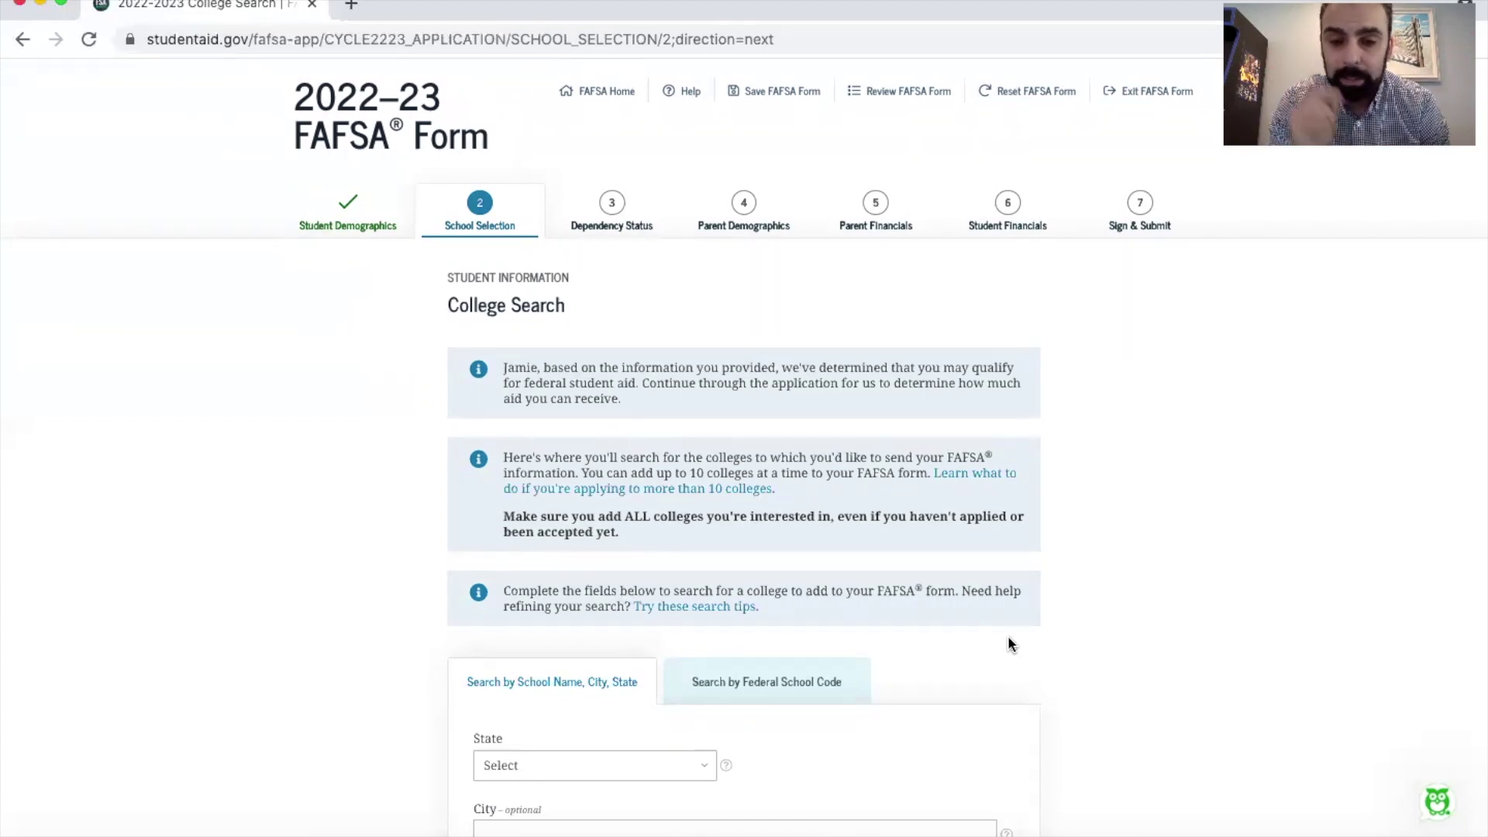
{"action": "scroll", "coordinate": [1038, 443], "scroll_direction": "down", "scroll_amount": 4}
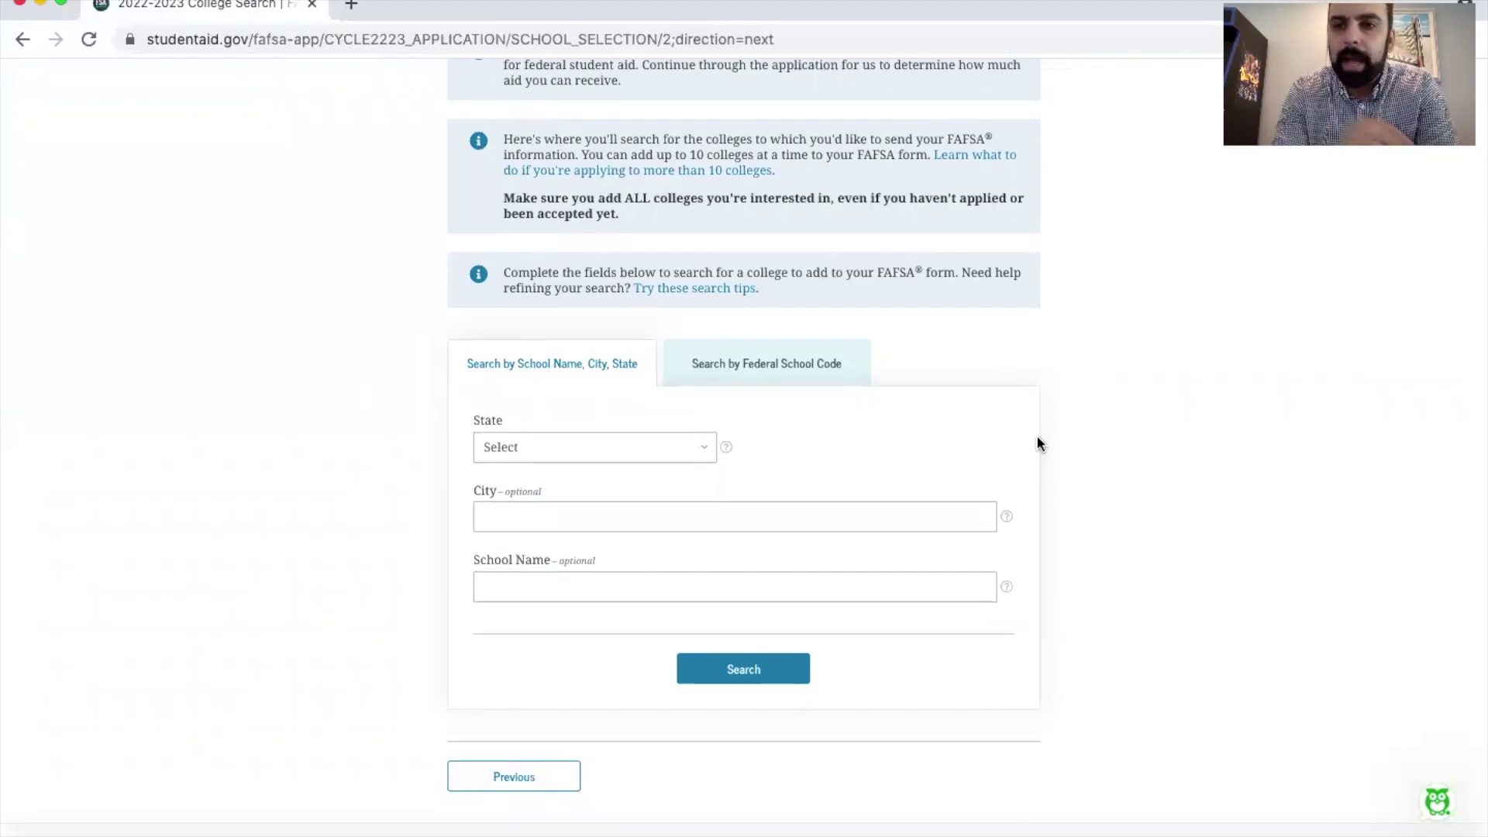
{"action": "left_click", "coordinate": [797, 371]}
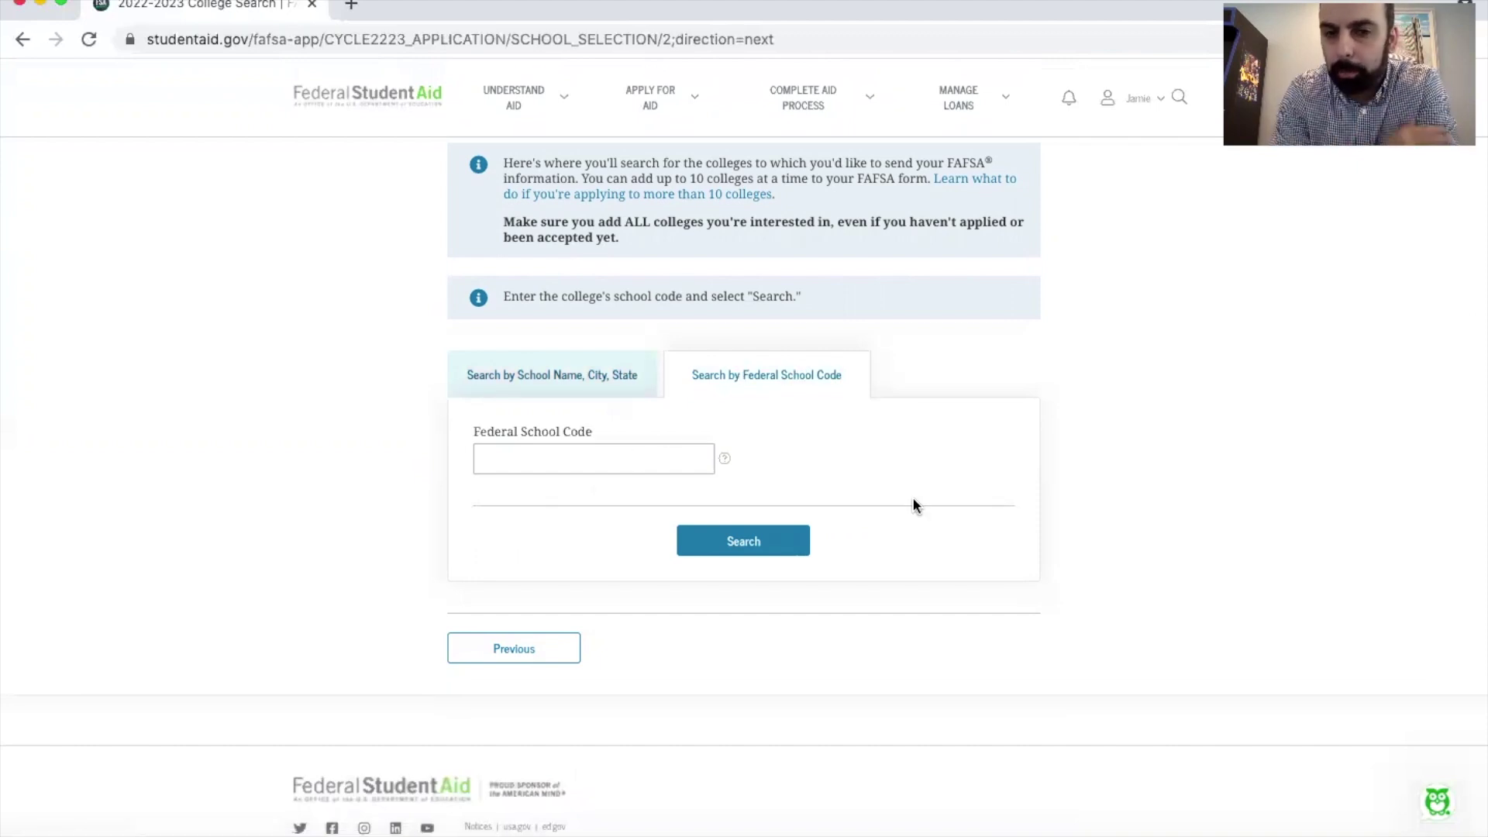
{"action": "left_click", "coordinate": [541, 378]}
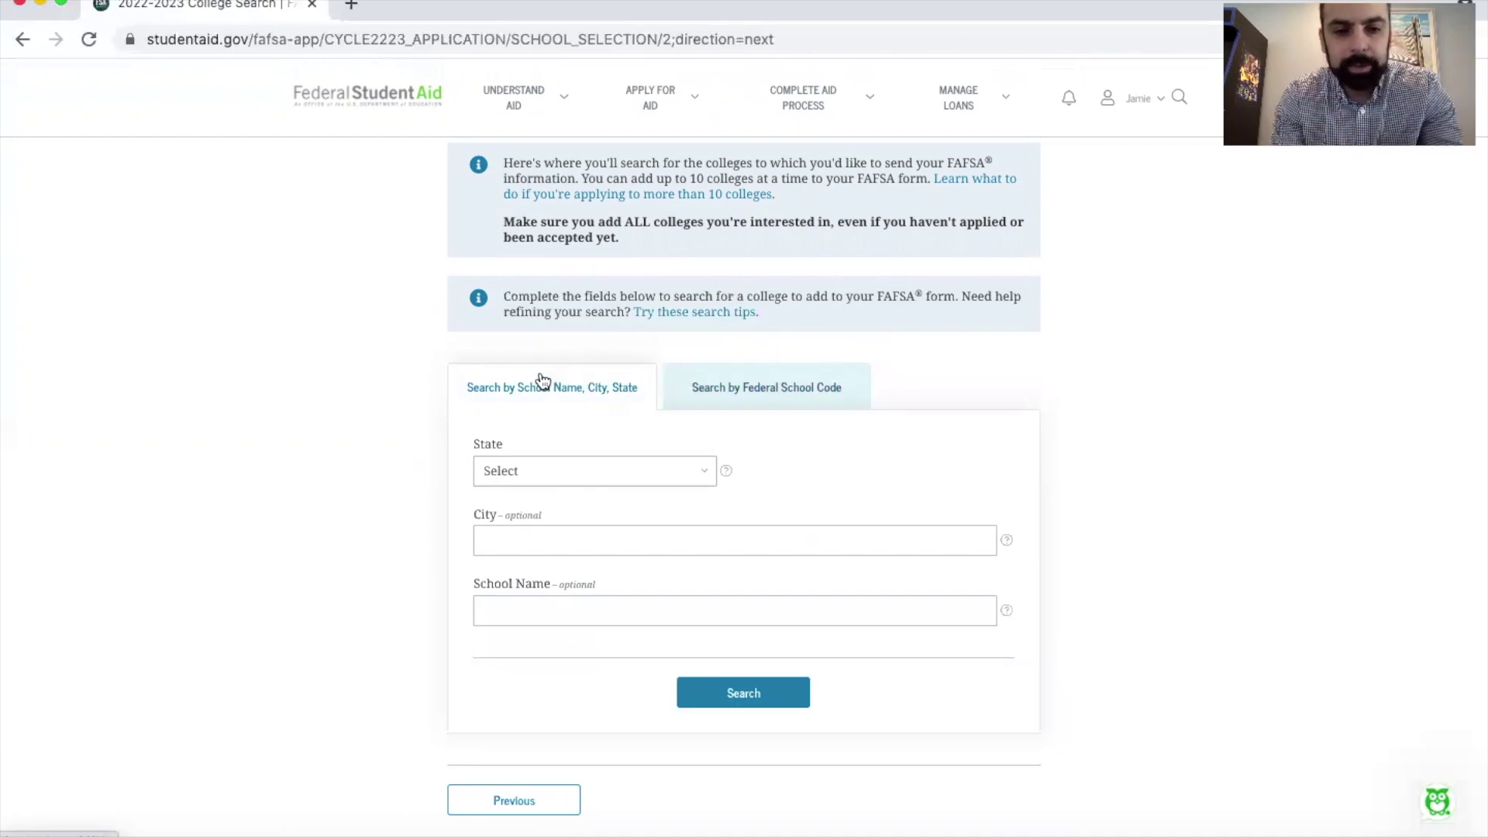
{"action": "left_click", "coordinate": [588, 471]}
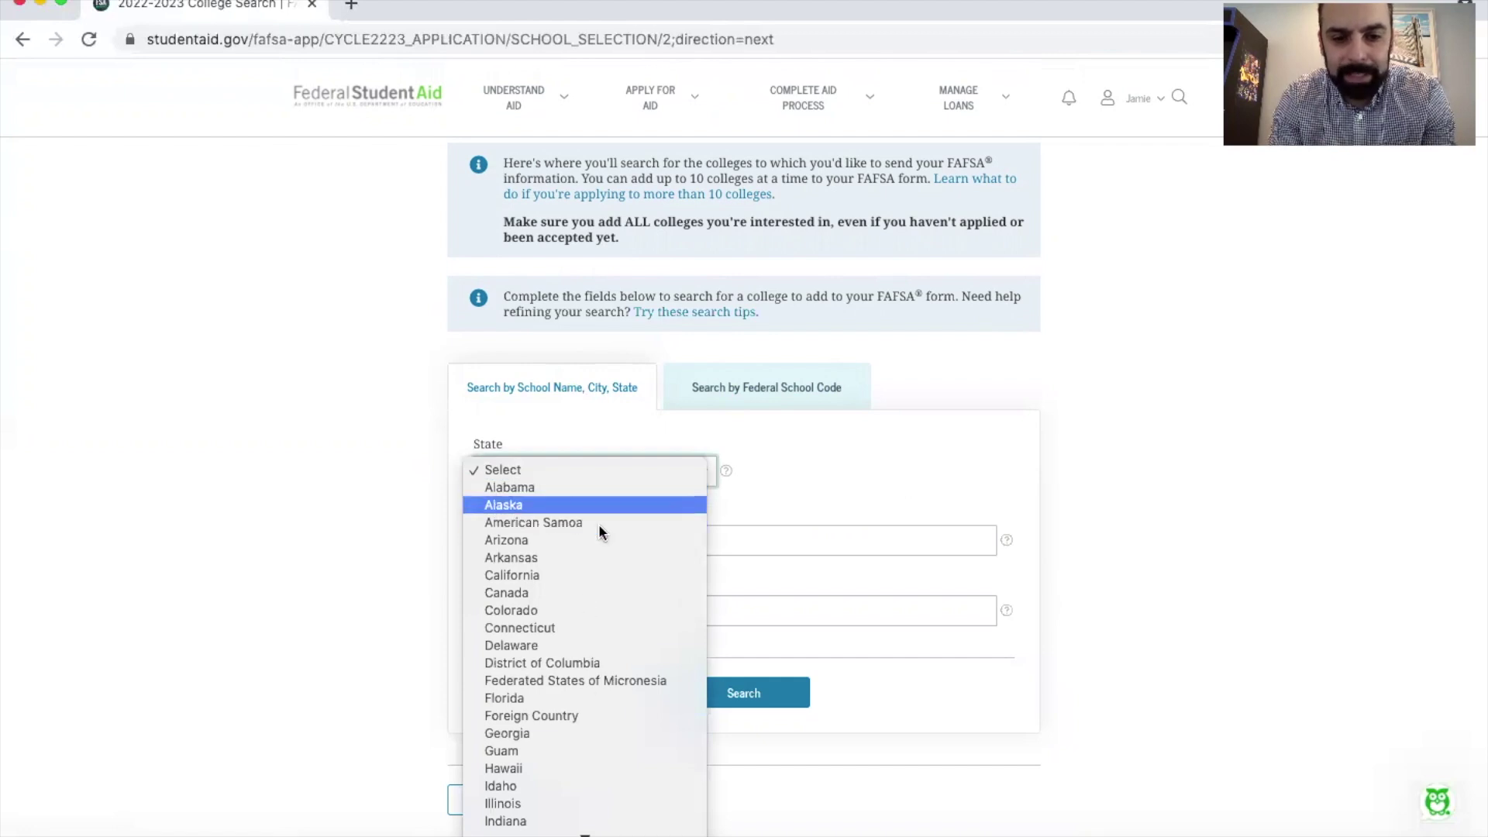
Step: Search Delaware and select Delaware State University, Goldey Beacom College and the Hair Academy
{"action": "left_click", "coordinate": [595, 646]}
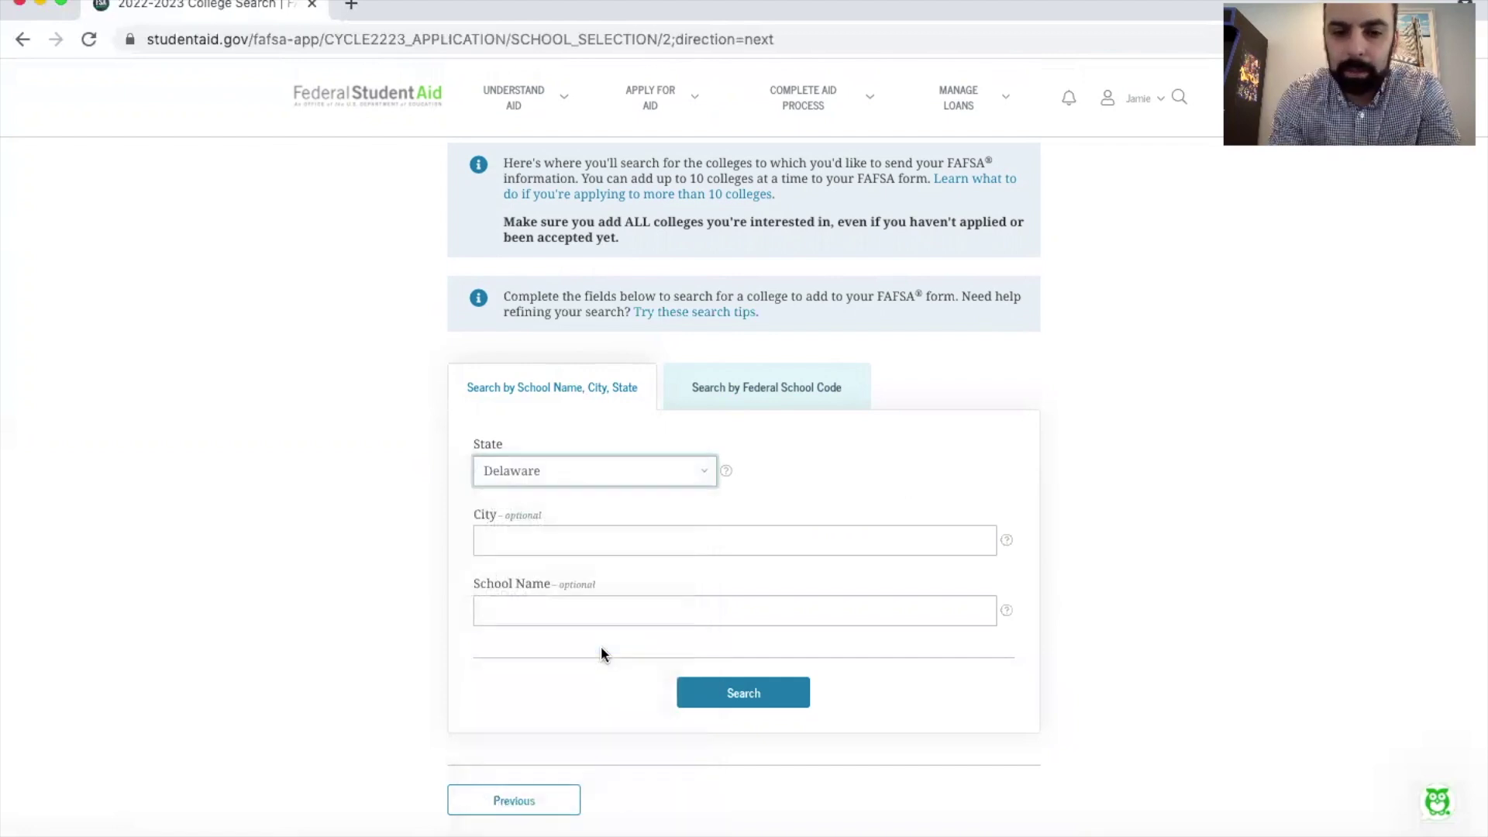
{"action": "left_click", "coordinate": [759, 711]}
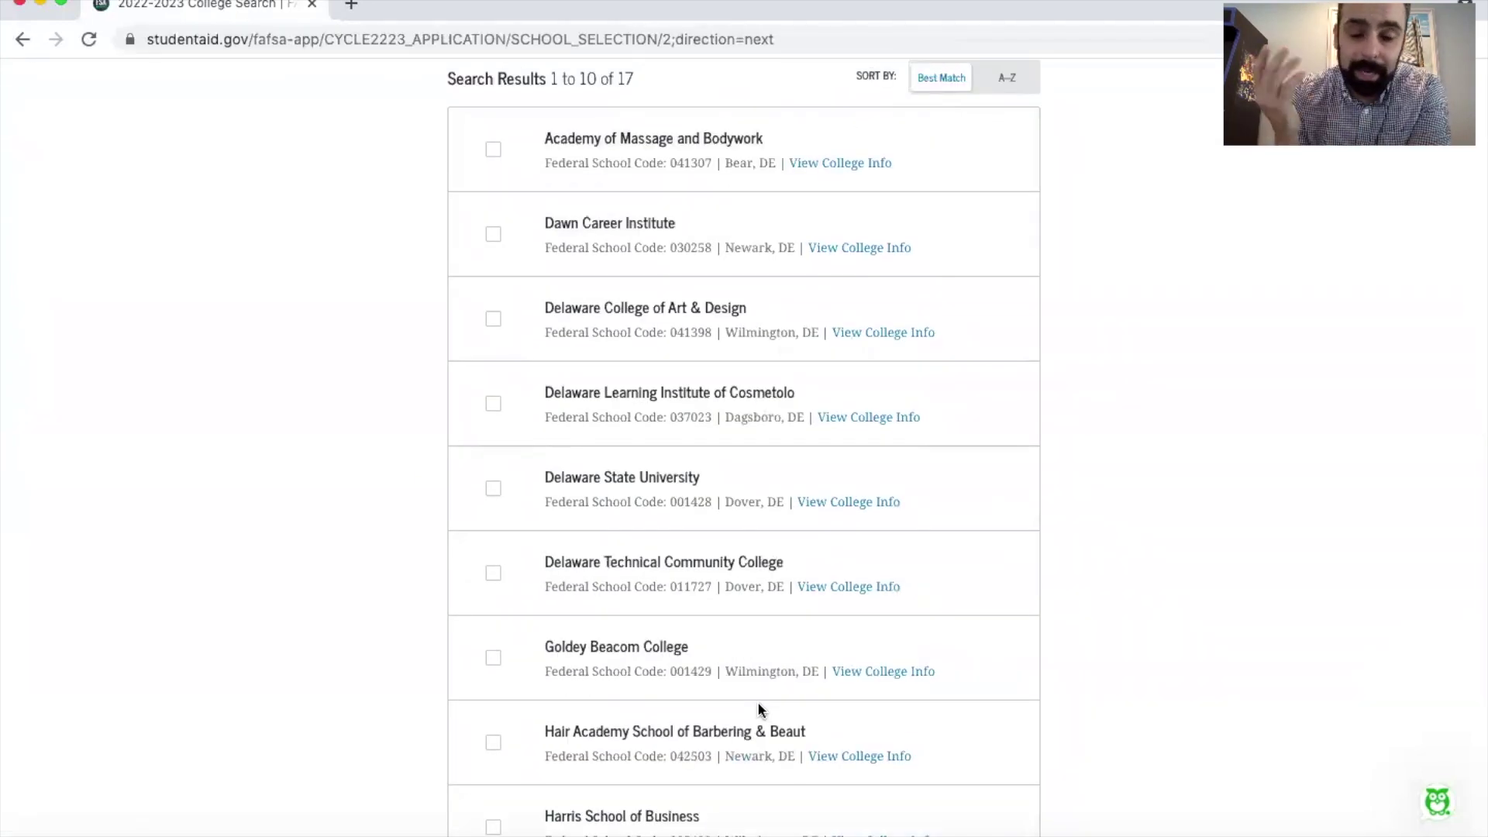
{"action": "left_click", "coordinate": [493, 488]}
{"action": "left_click", "coordinate": [493, 658]}
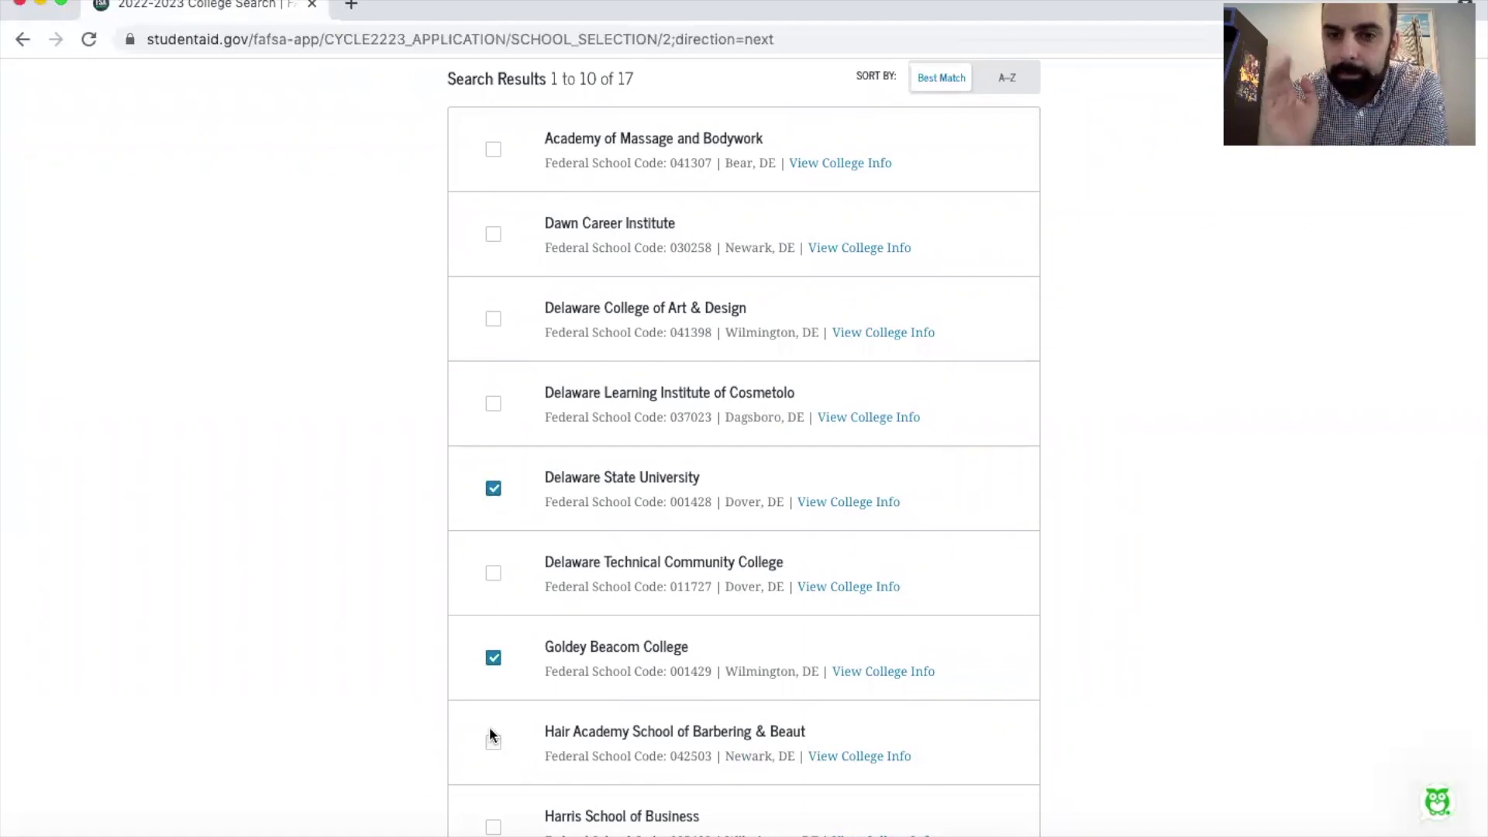
{"action": "left_click", "coordinate": [493, 742]}
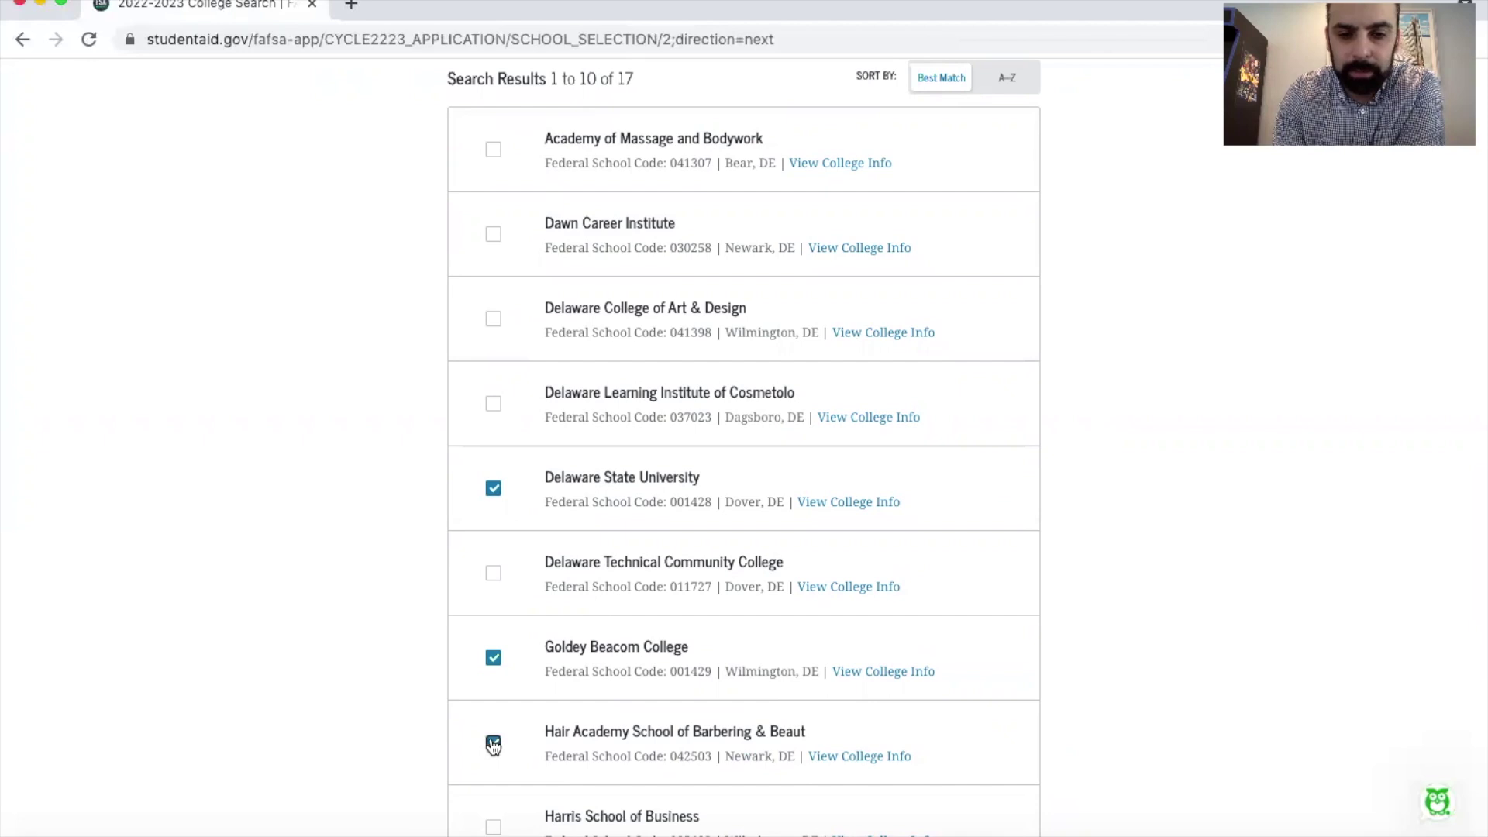
{"action": "scroll", "coordinate": [493, 743], "scroll_direction": "down", "scroll_amount": 6}
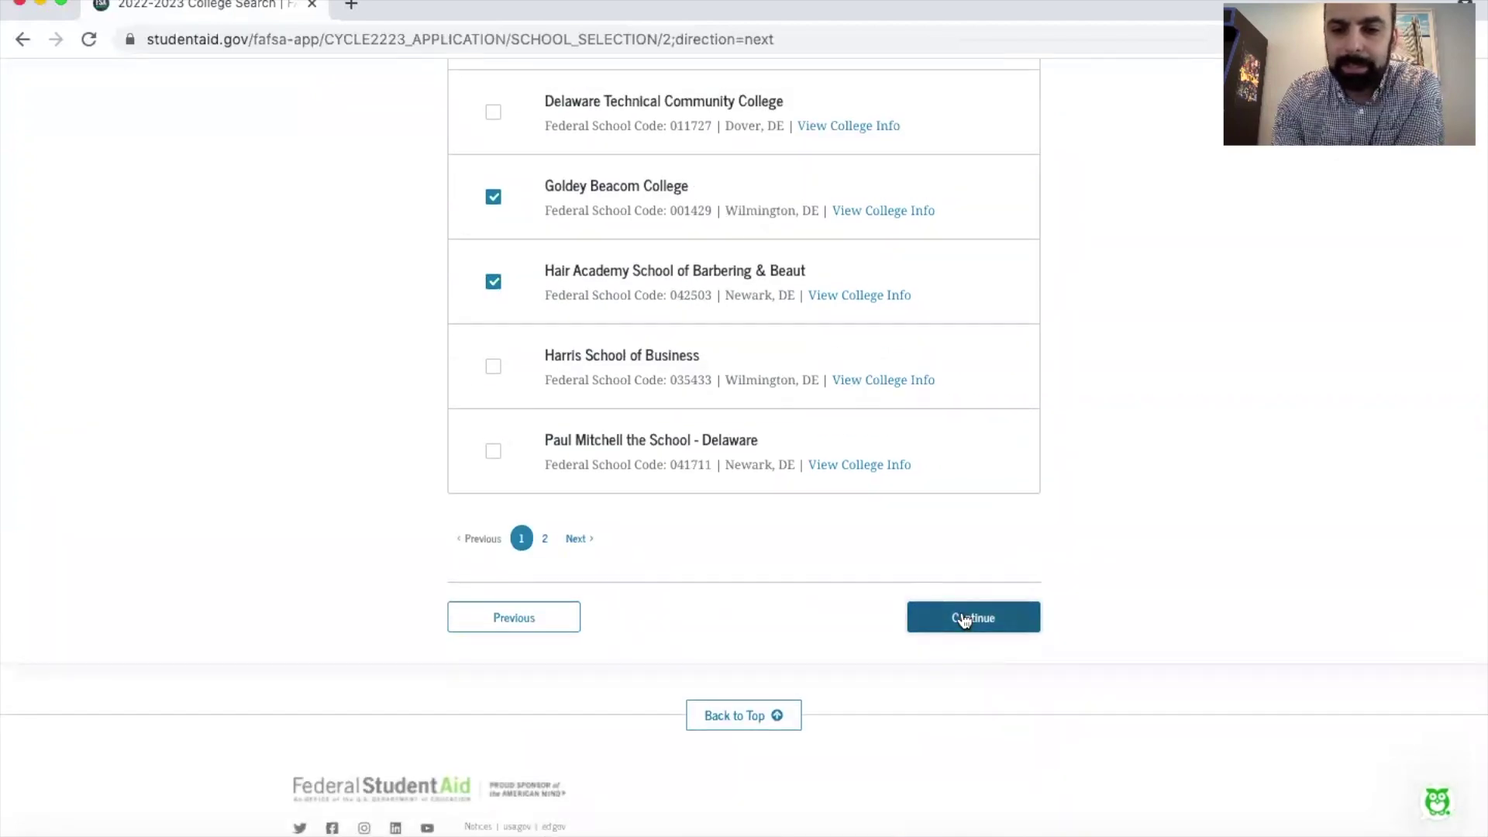
{"action": "left_click", "coordinate": [964, 618]}
Step: Reorder the three selected colleges, remove them, and return to College Search
{"action": "scroll", "coordinate": [960, 618], "scroll_direction": "down", "scroll_amount": 5}
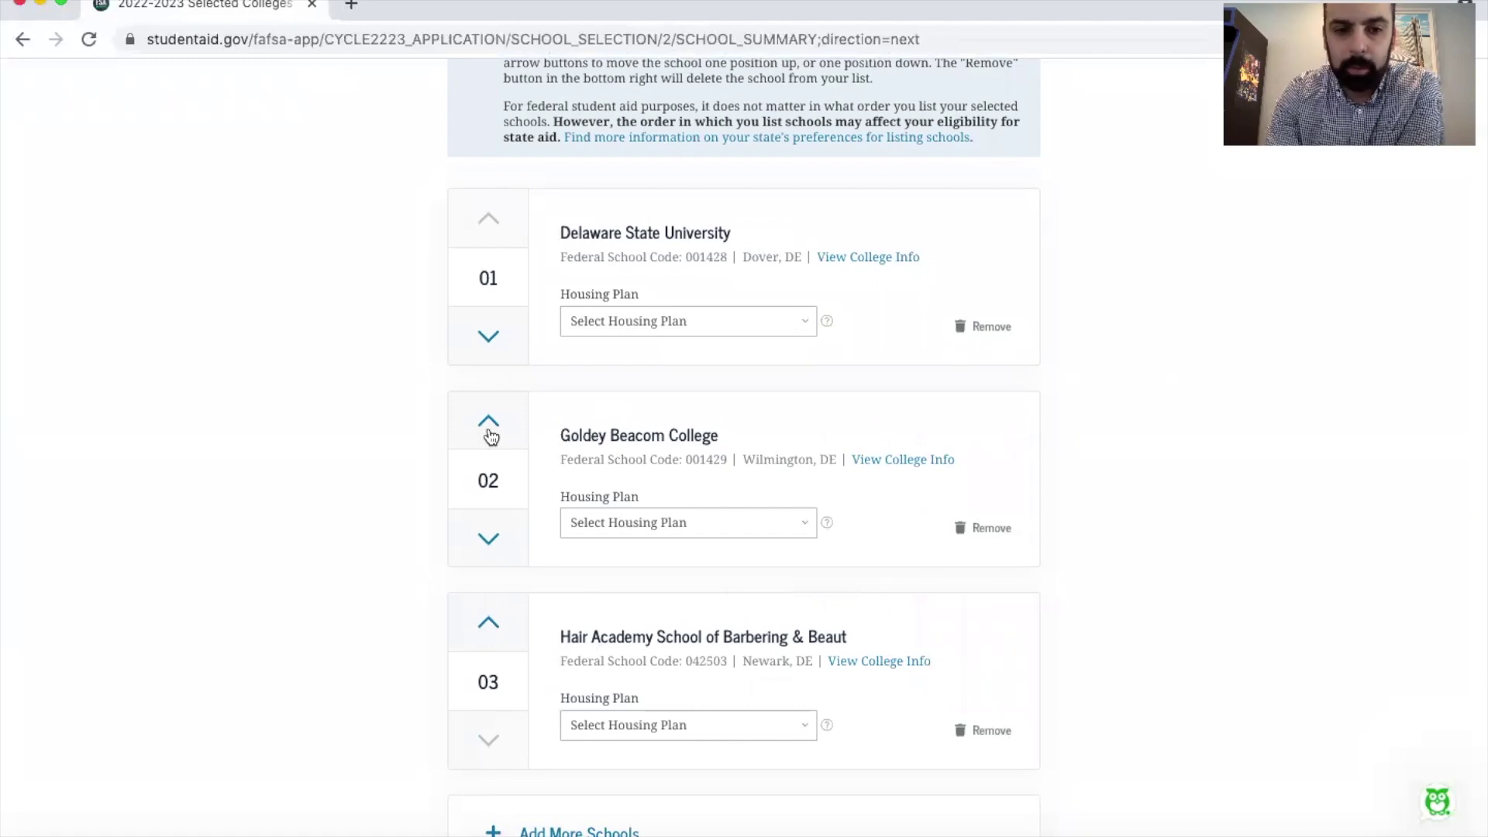
{"action": "left_click", "coordinate": [488, 422]}
{"action": "left_click", "coordinate": [489, 497]}
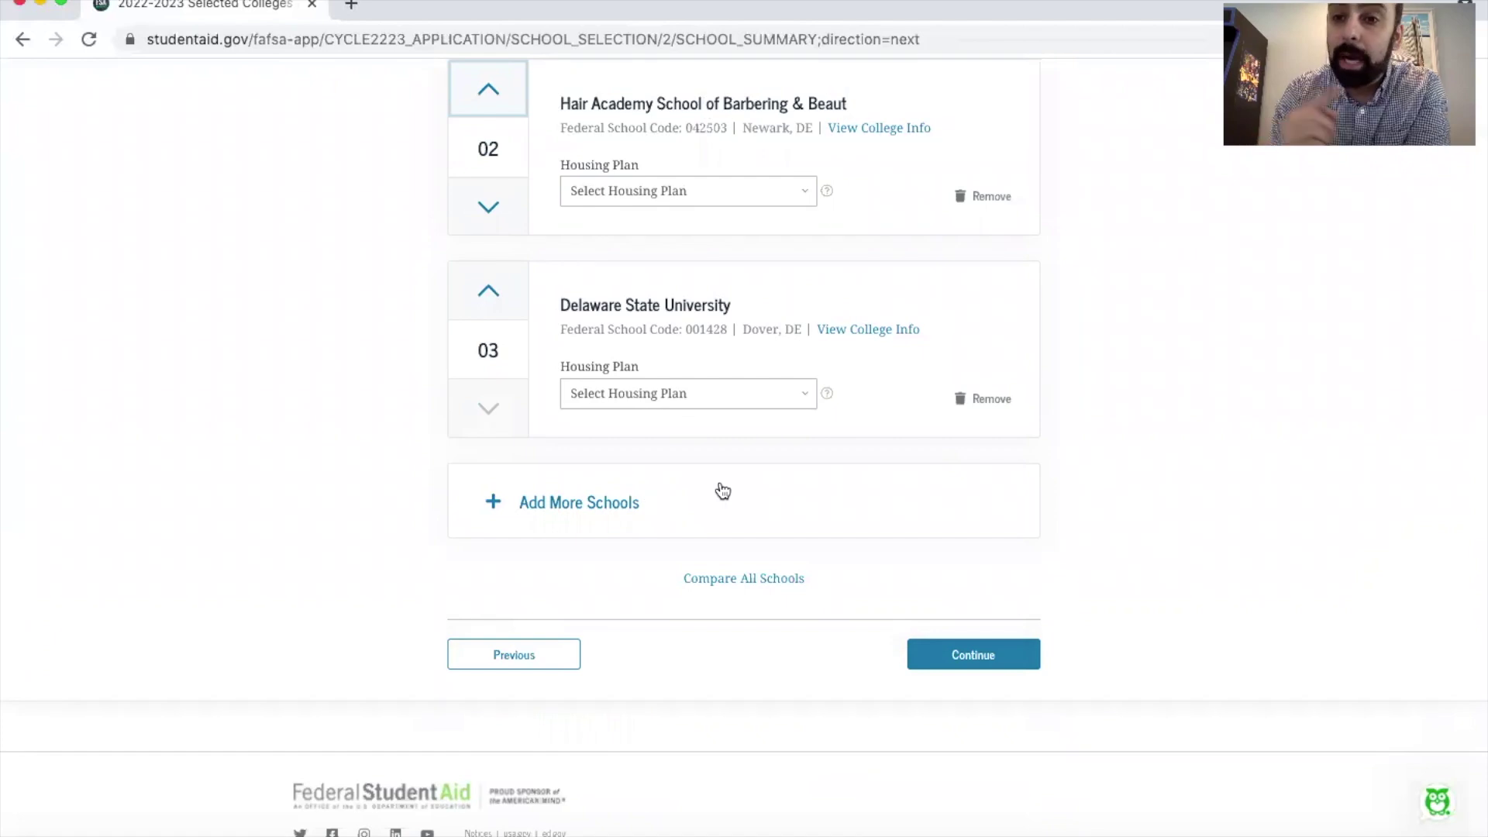
{"action": "scroll", "coordinate": [723, 491], "scroll_direction": "up", "scroll_amount": 3}
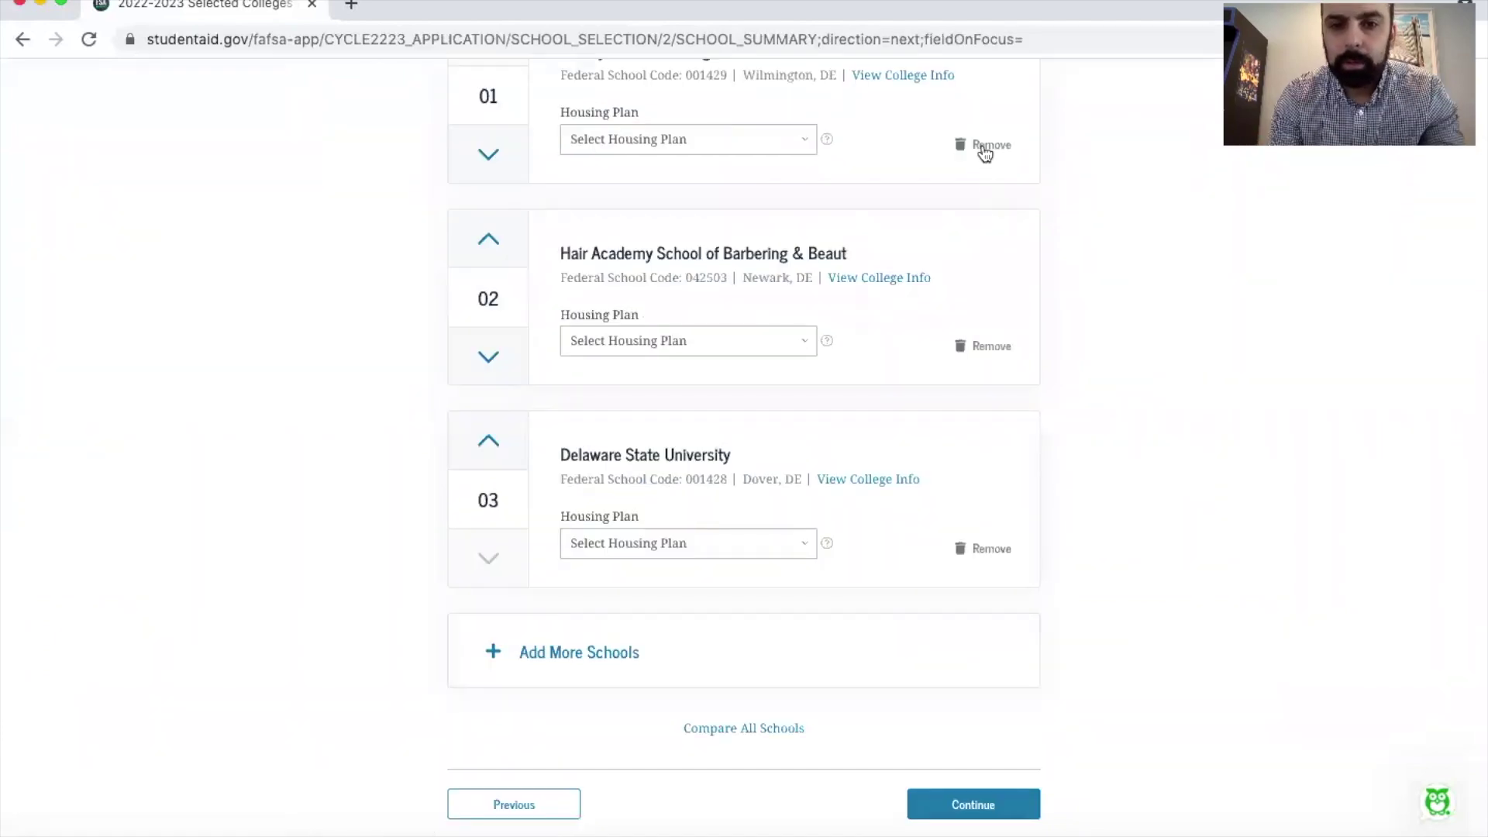
{"action": "left_click", "coordinate": [984, 150]}
{"action": "scroll", "coordinate": [979, 581], "scroll_direction": "down", "scroll_amount": 2}
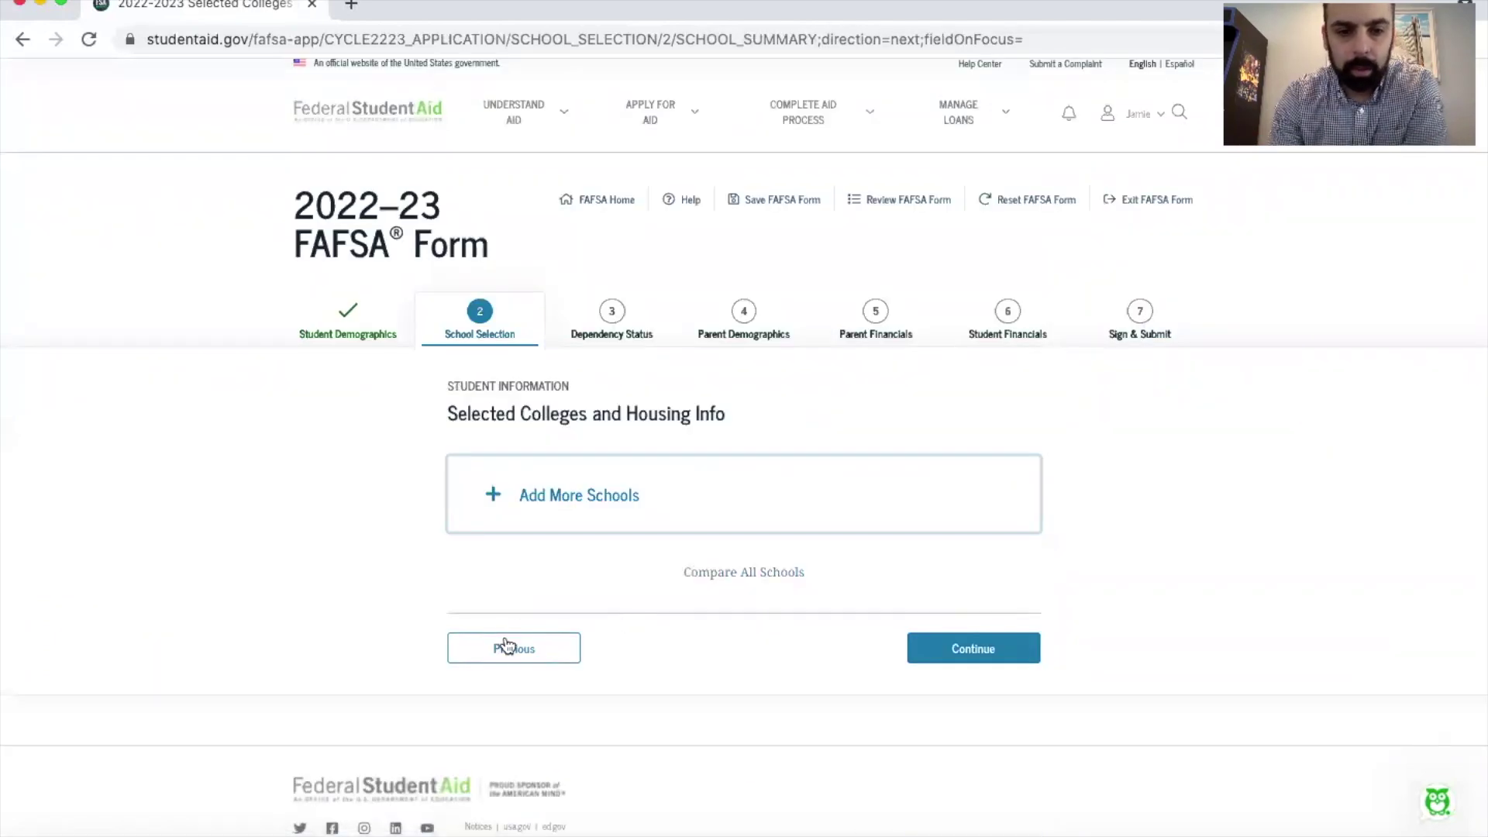
{"action": "left_click", "coordinate": [507, 648]}
Step: Search New Jersey for 'The college of new jersey' and check College of New Jersey (The)
{"action": "left_click", "coordinate": [589, 469]}
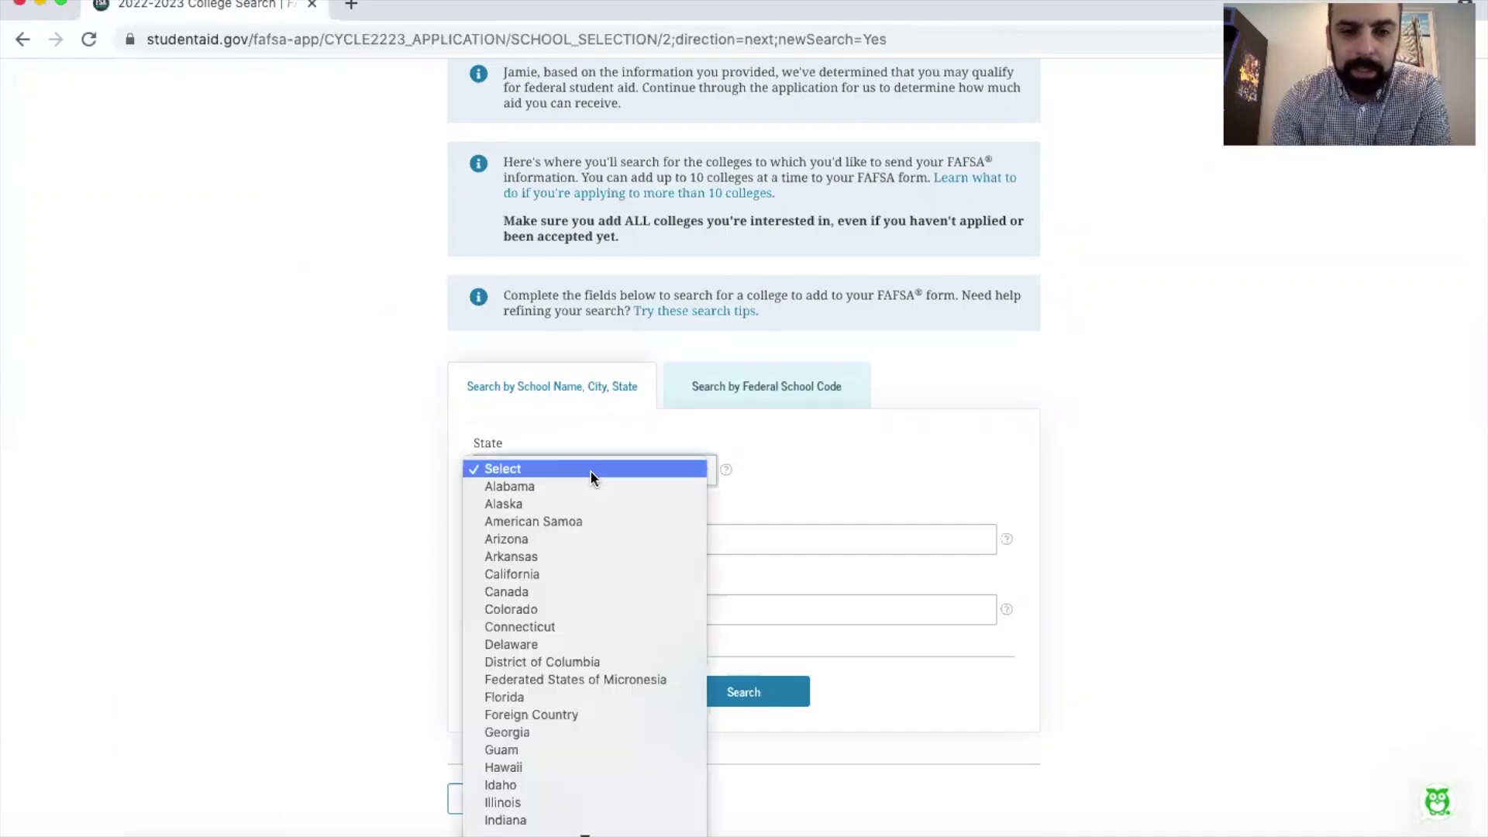
{"action": "scroll", "coordinate": [594, 539], "scroll_direction": "down", "scroll_amount": 3}
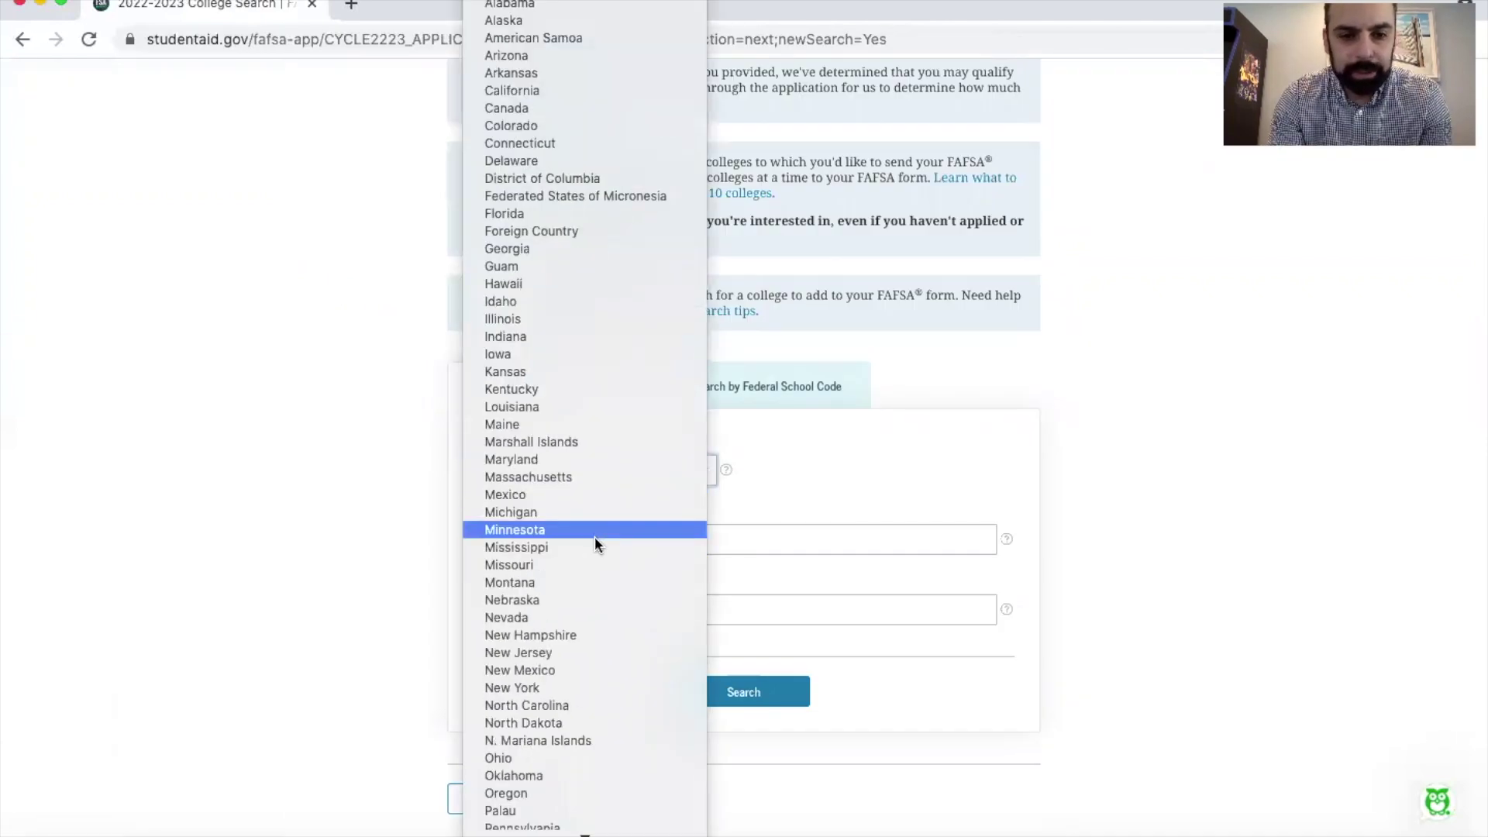
{"action": "left_click", "coordinate": [597, 654]}
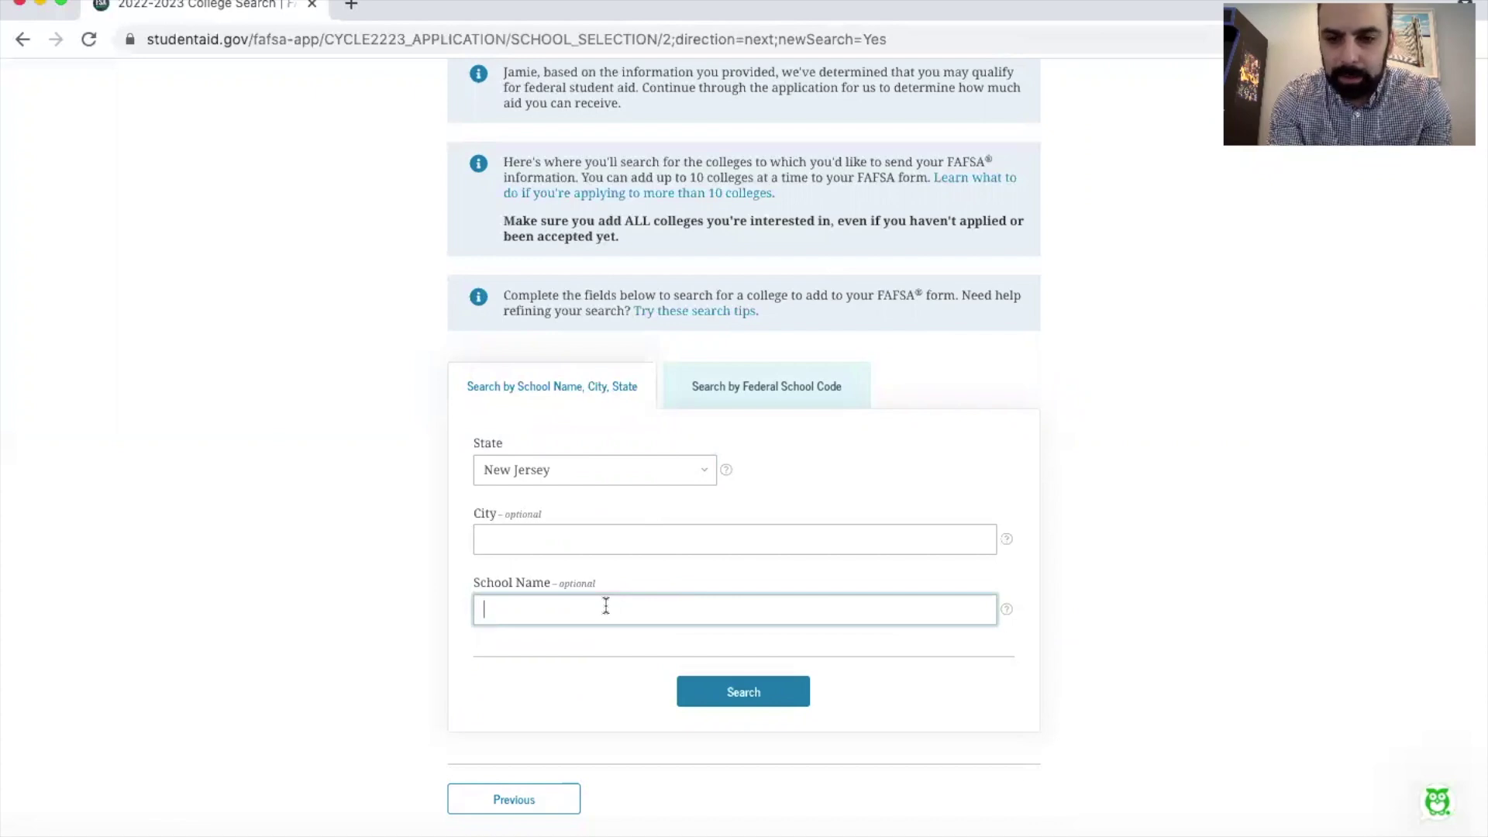
{"action": "type", "text": "The co"}
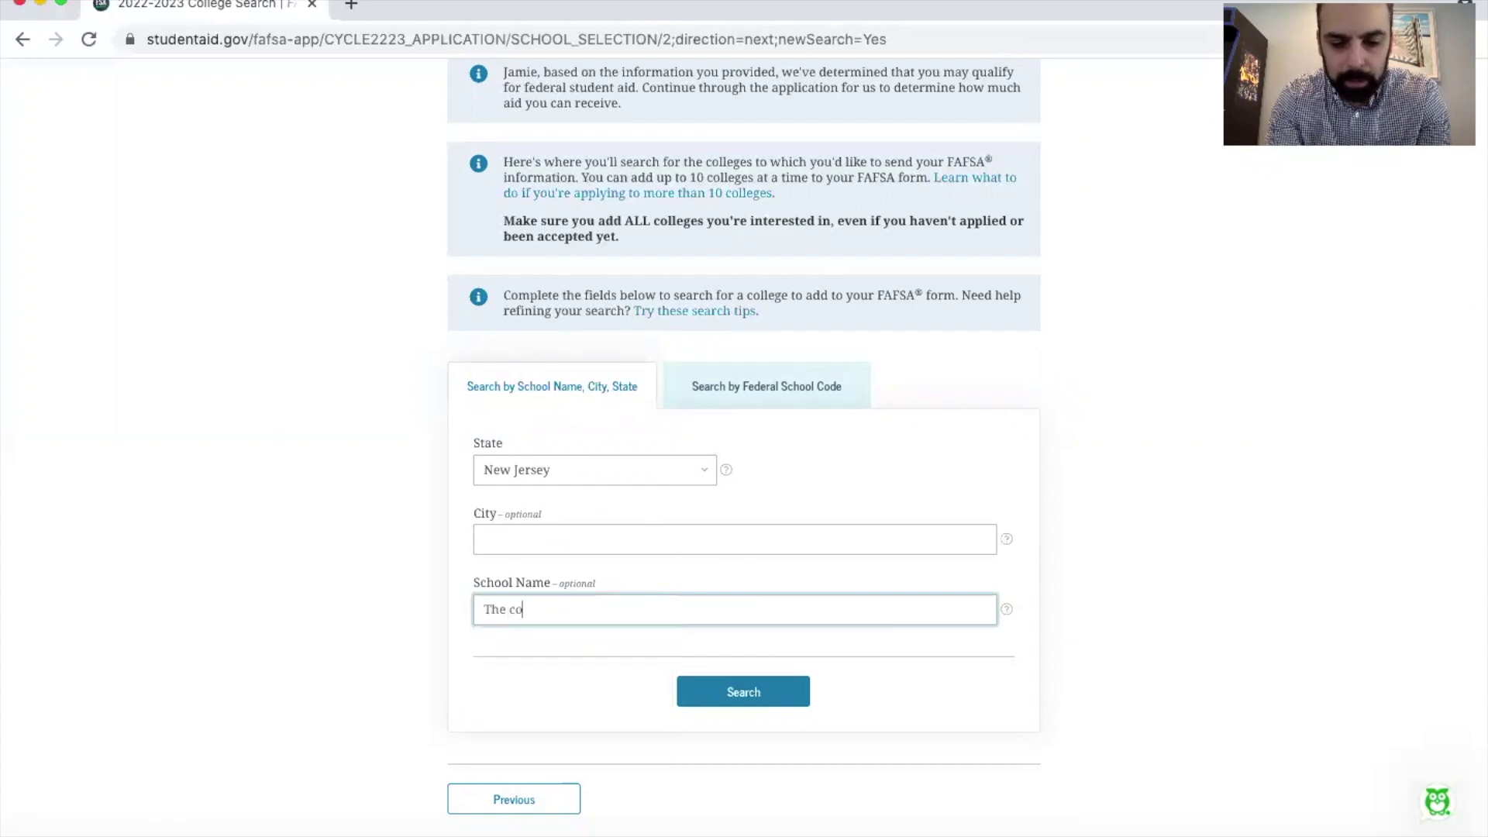
{"action": "type", "text": "llege of "}
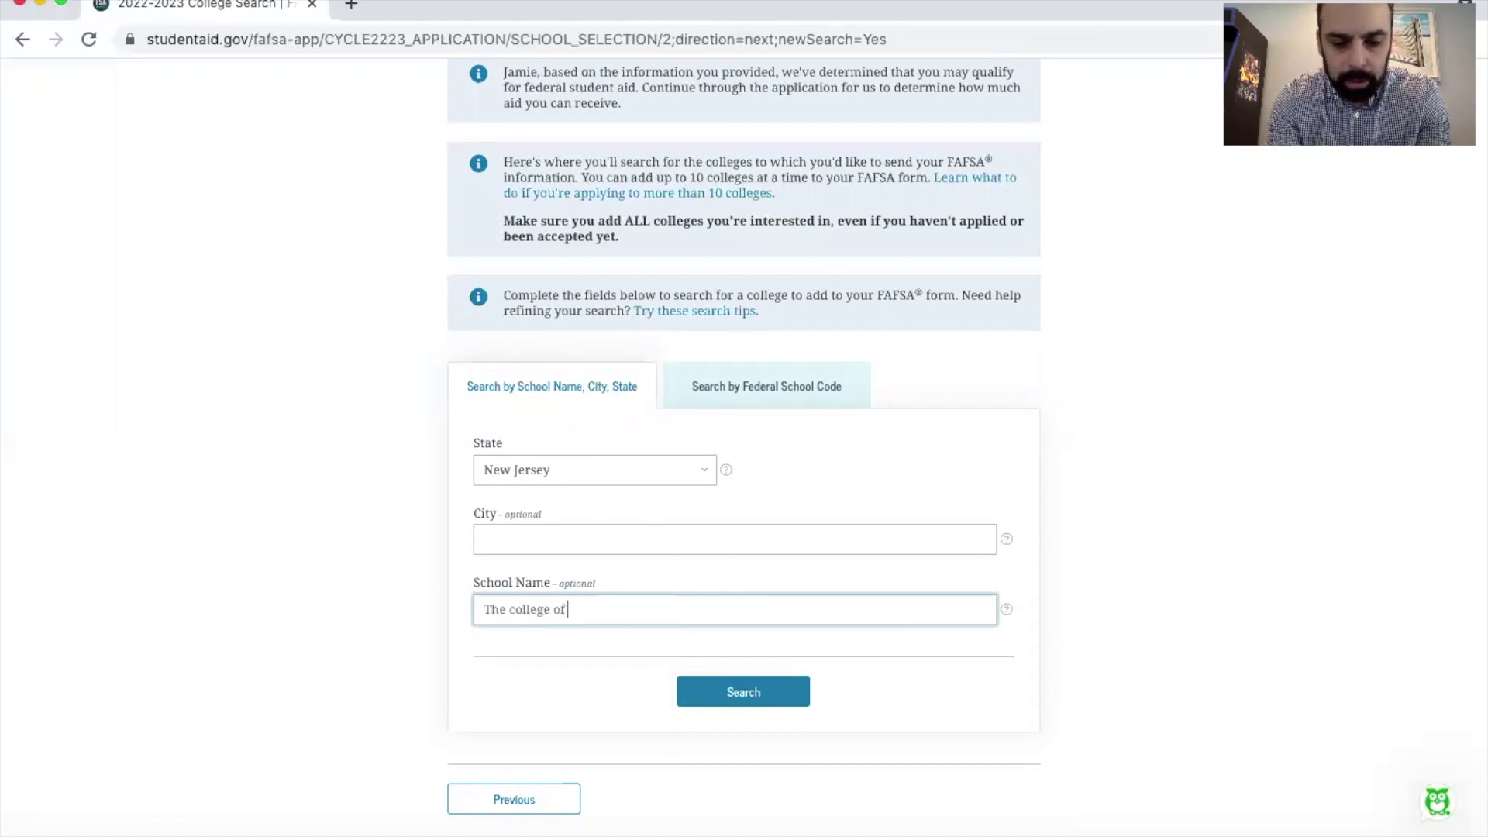
{"action": "type", "text": "new jersey"}
{"action": "left_click", "coordinate": [729, 682]}
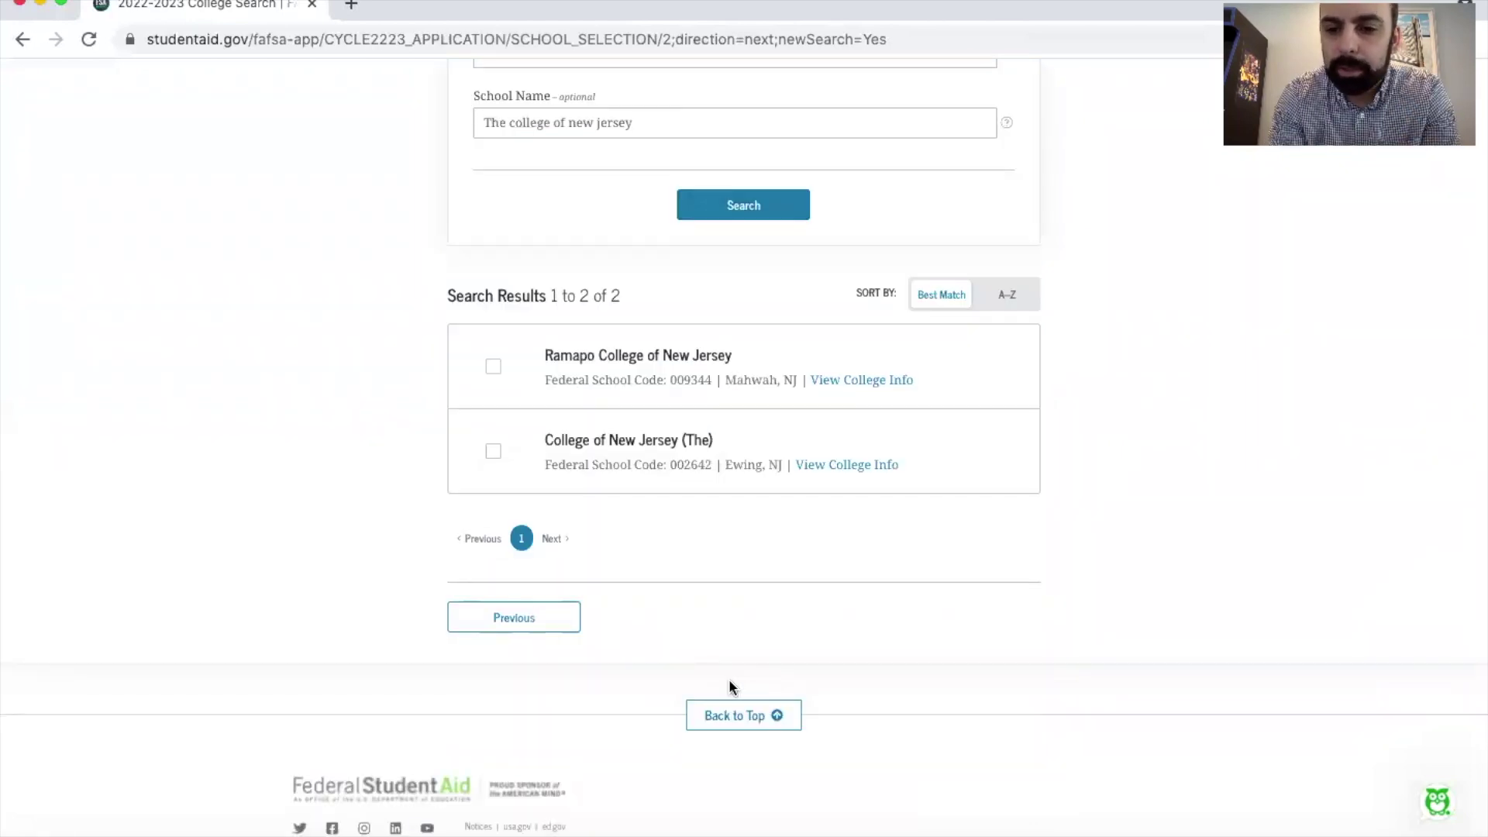
{"action": "left_click", "coordinate": [495, 450]}
{"action": "scroll", "coordinate": [836, 615], "scroll_direction": "up", "scroll_amount": 5}
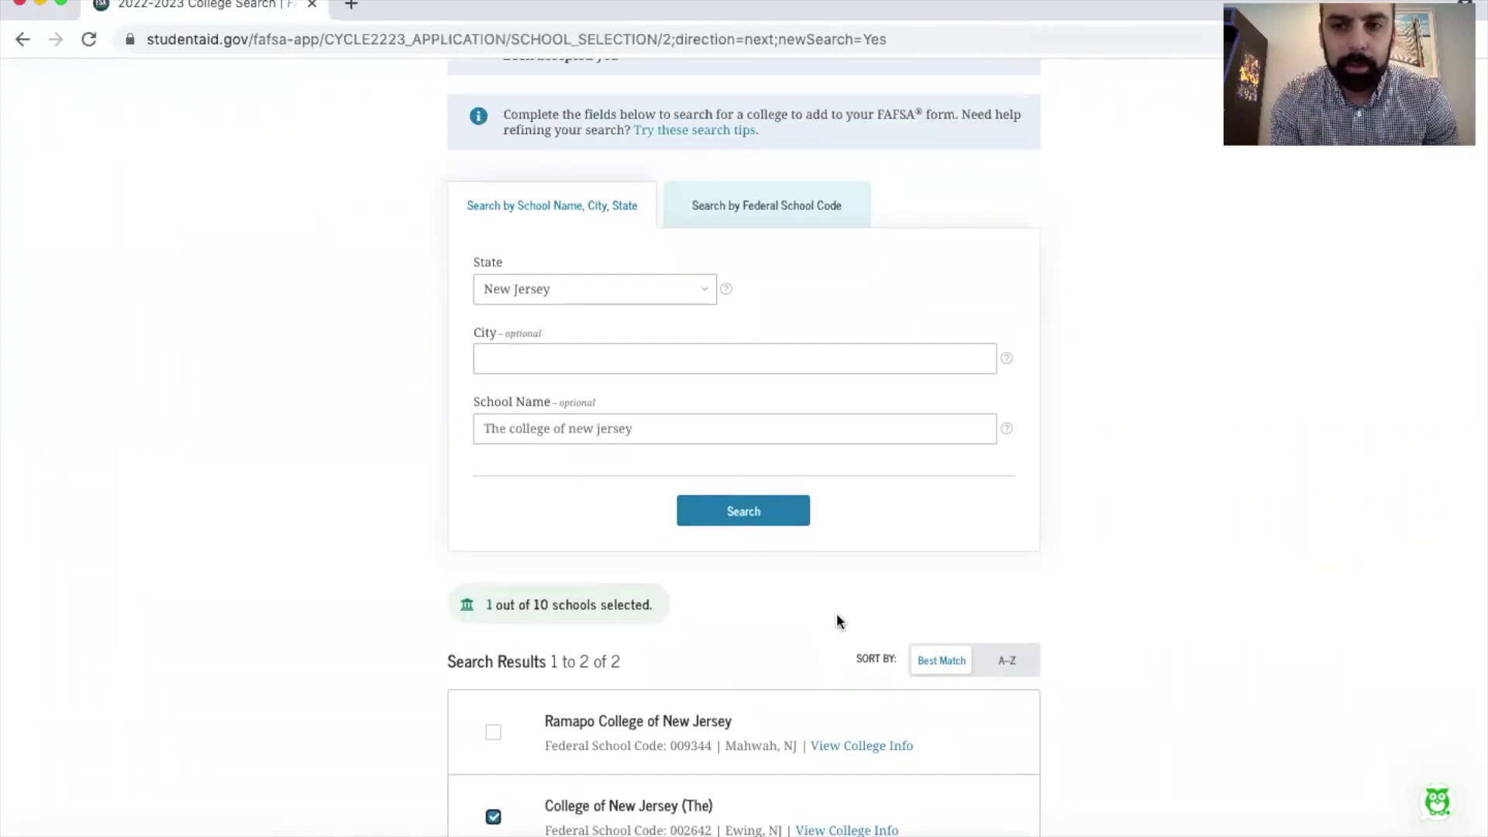
{"action": "scroll", "coordinate": [836, 621], "scroll_direction": "down", "scroll_amount": 4}
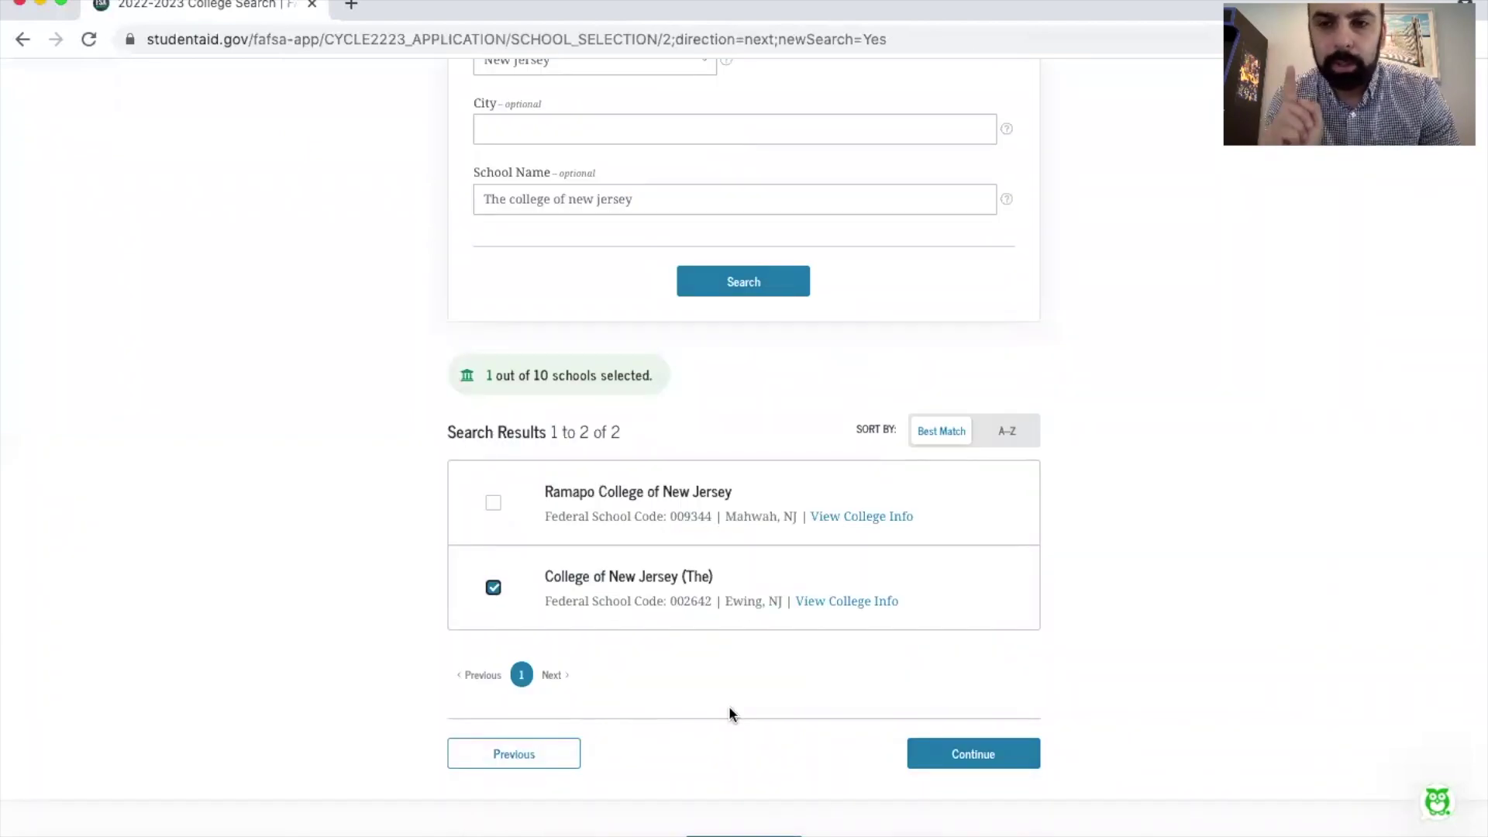
{"action": "scroll", "coordinate": [709, 317], "scroll_direction": "up", "scroll_amount": 2}
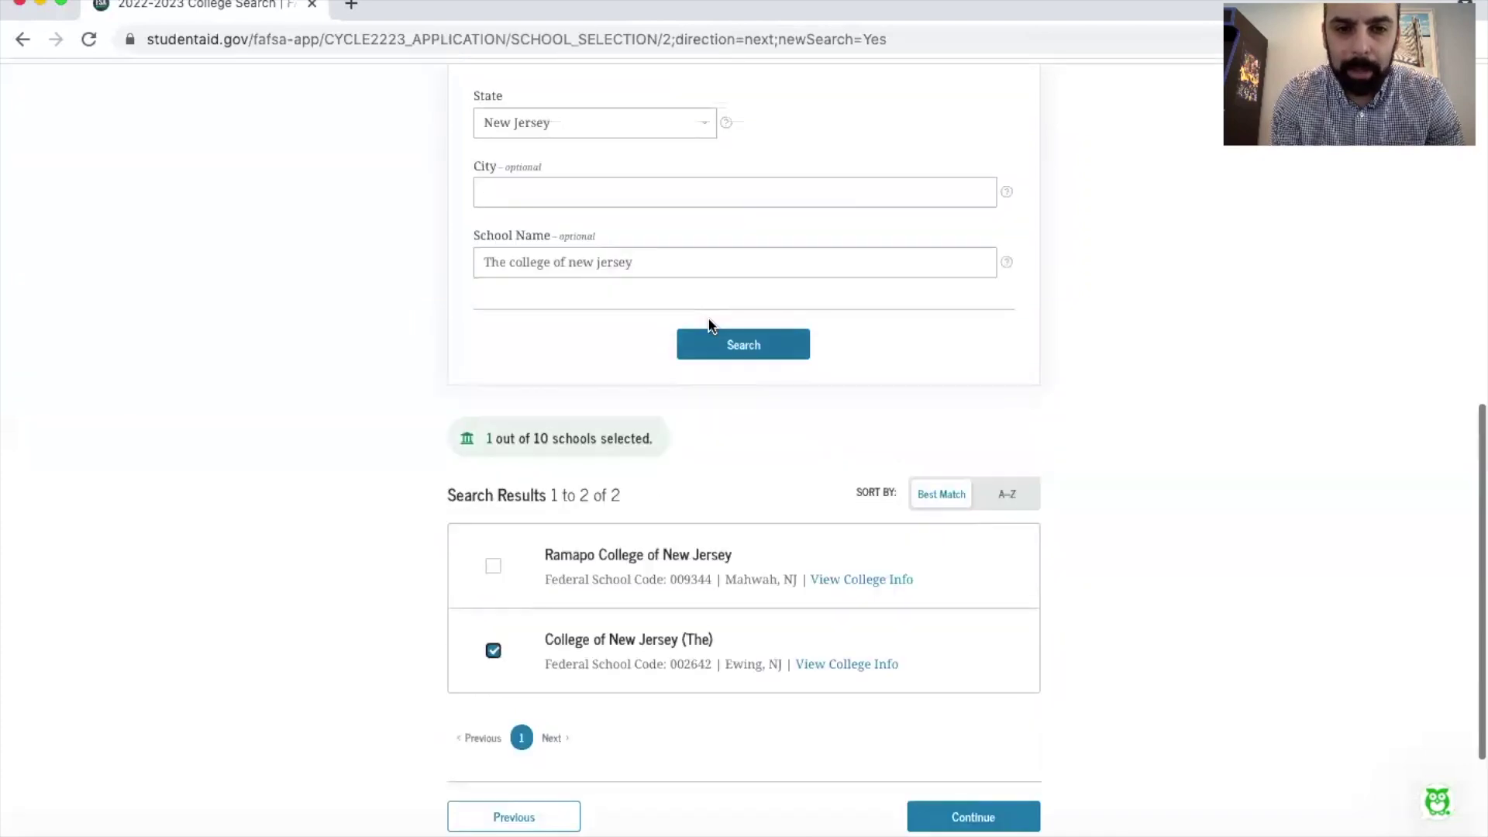
Step: Search for 'montclair' and add Montclair State University to the school list
{"action": "triple_click", "coordinate": [650, 306]}
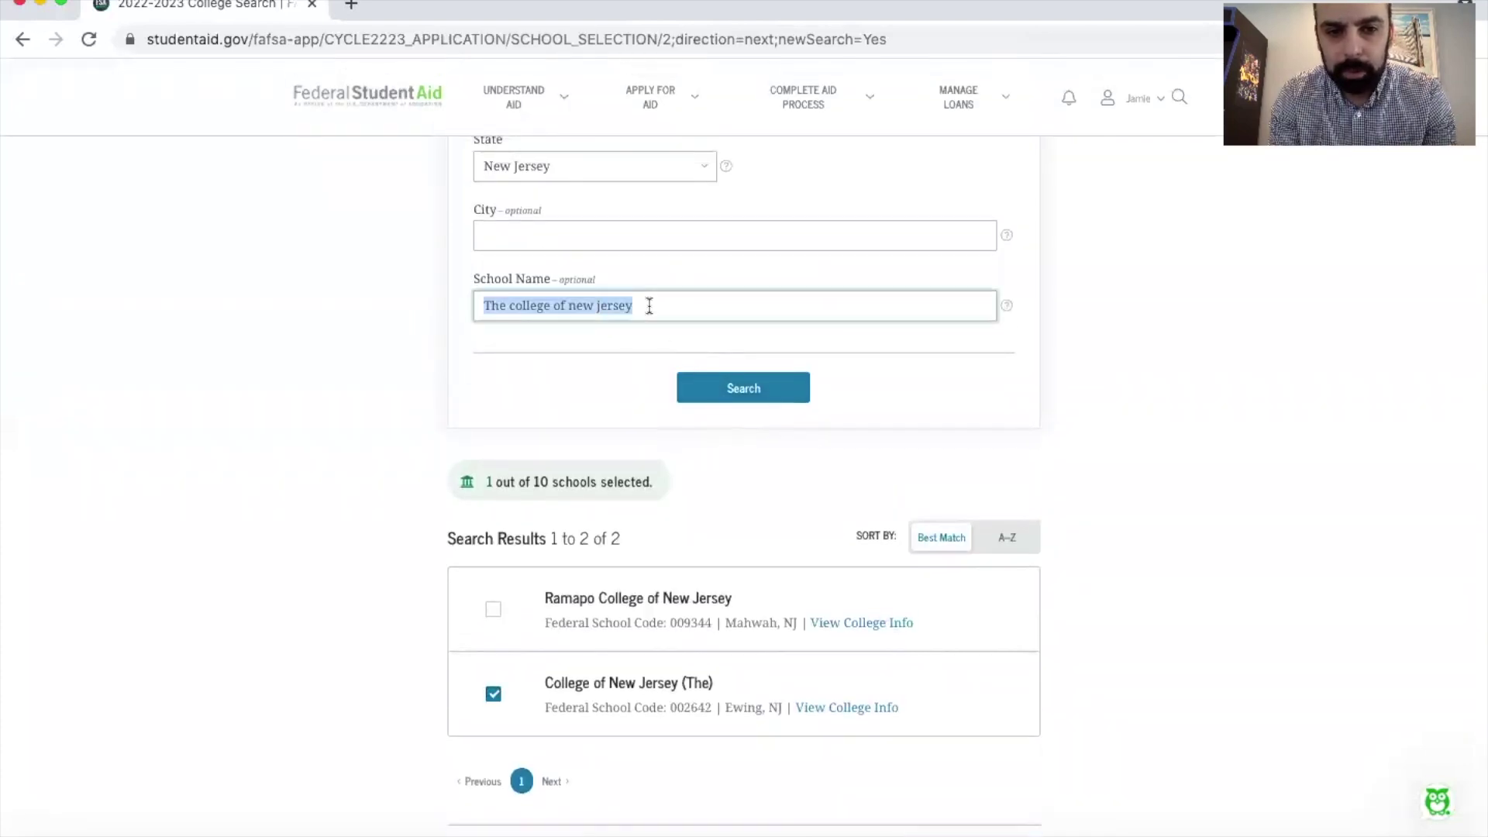
{"action": "type", "text": "montclair"}
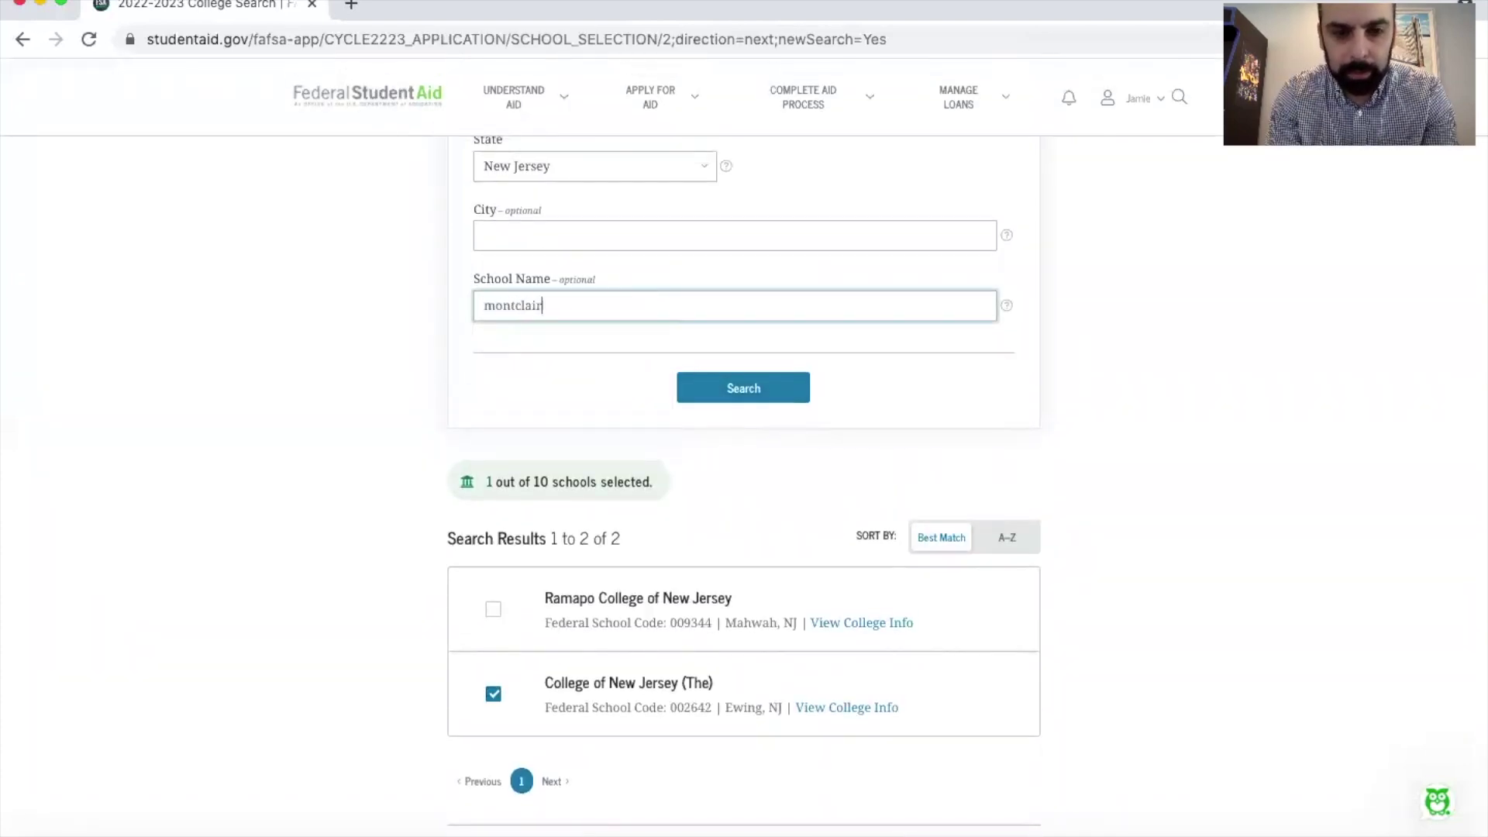
{"action": "left_click", "coordinate": [738, 400]}
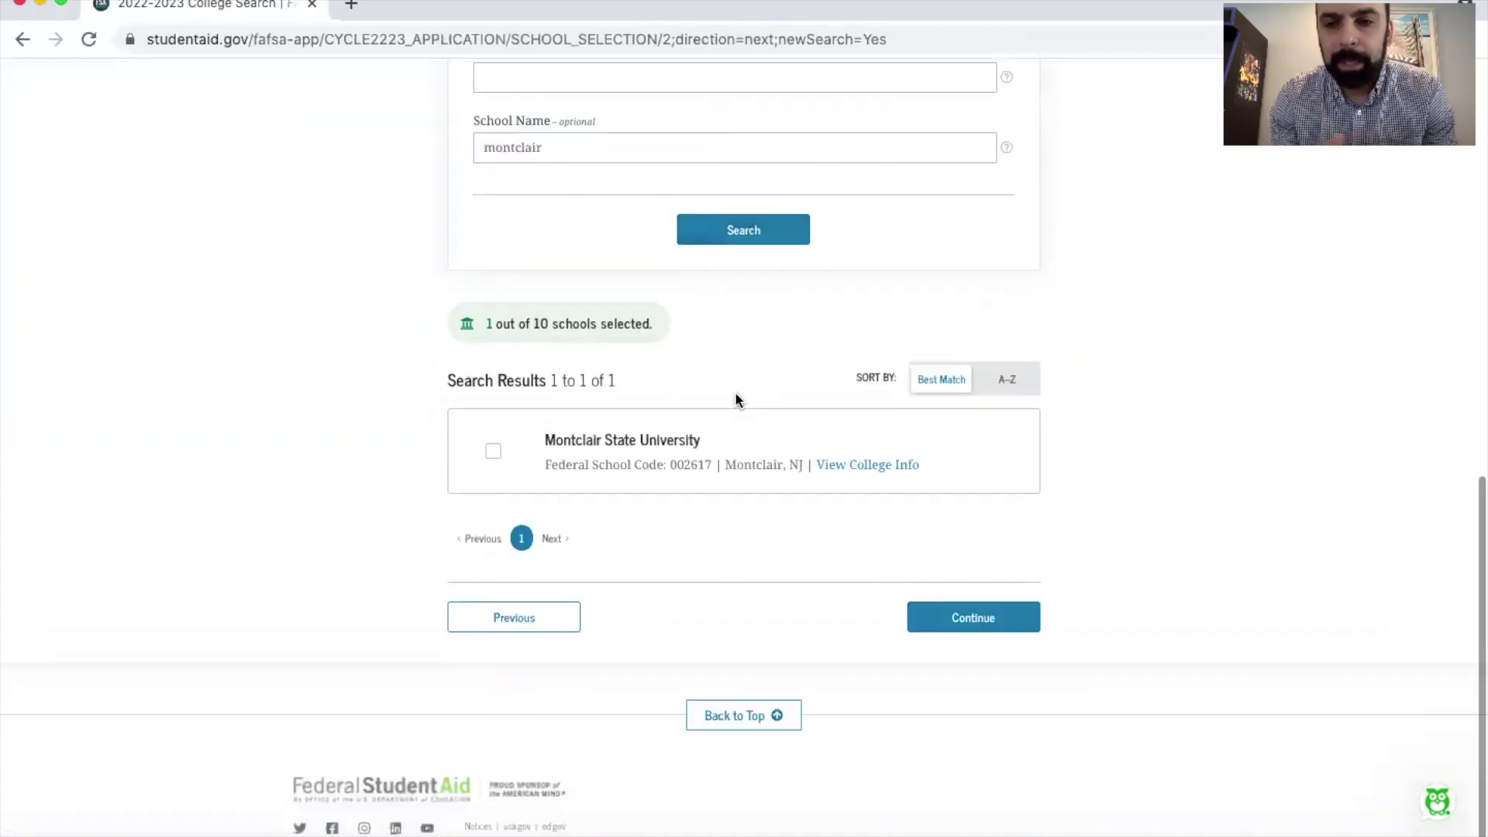
{"action": "left_click", "coordinate": [494, 451]}
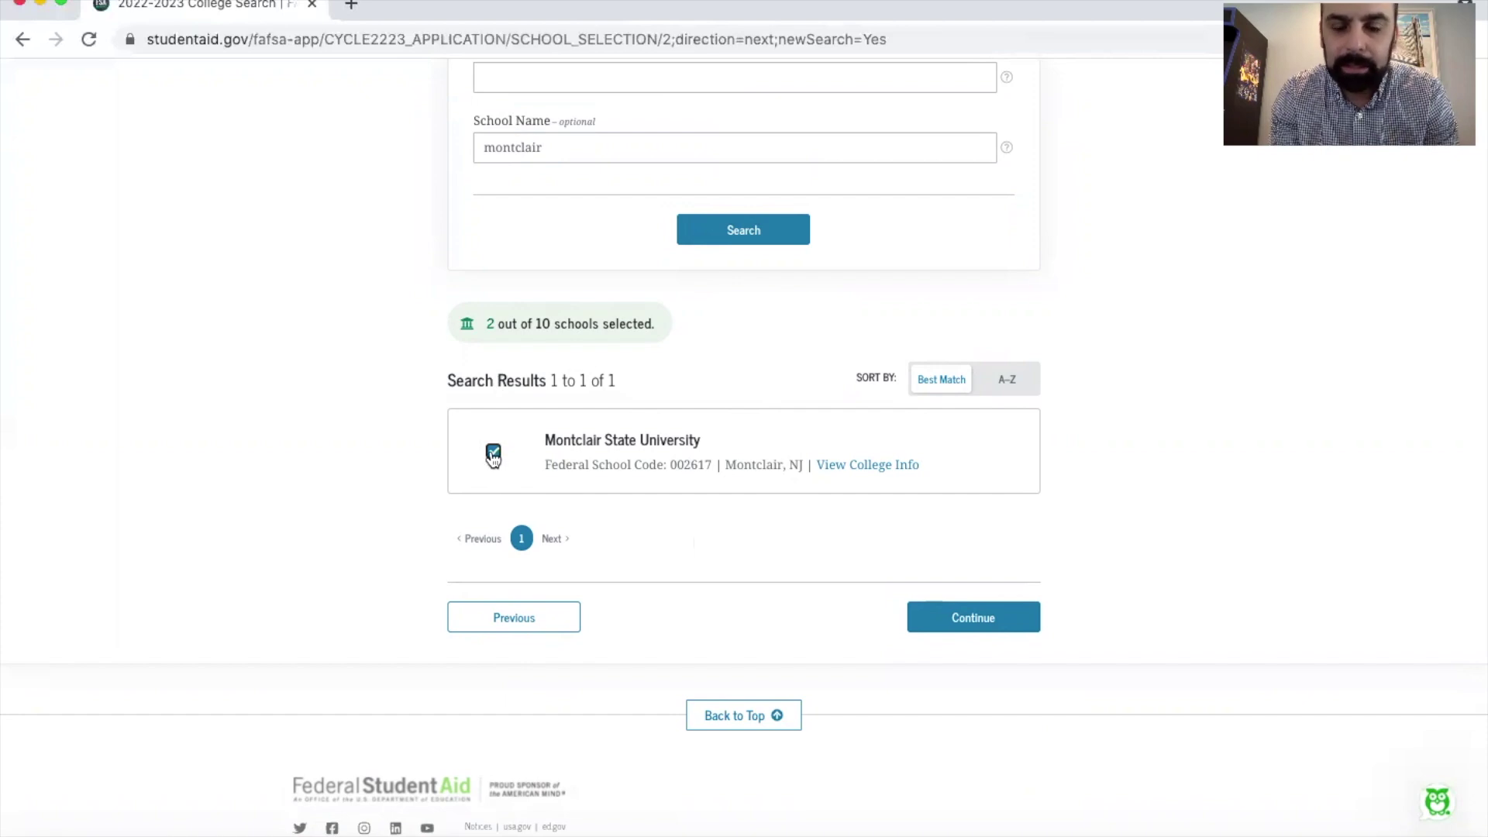
Step: Search for 'JMU' and add James Madison University to the school list
{"action": "scroll", "coordinate": [504, 461], "scroll_direction": "up", "scroll_amount": 4}
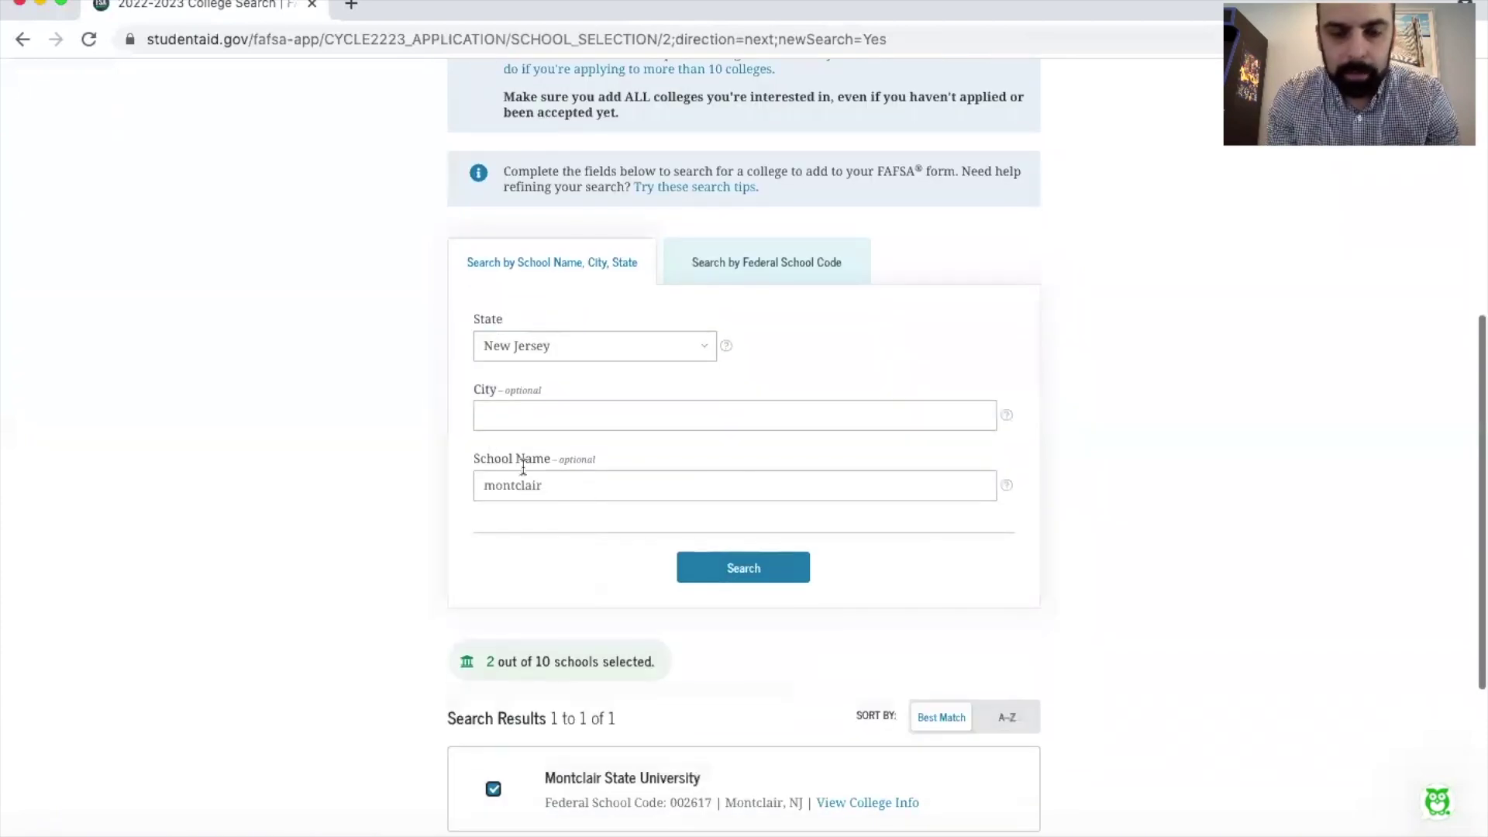
{"action": "left_click", "coordinate": [598, 346]}
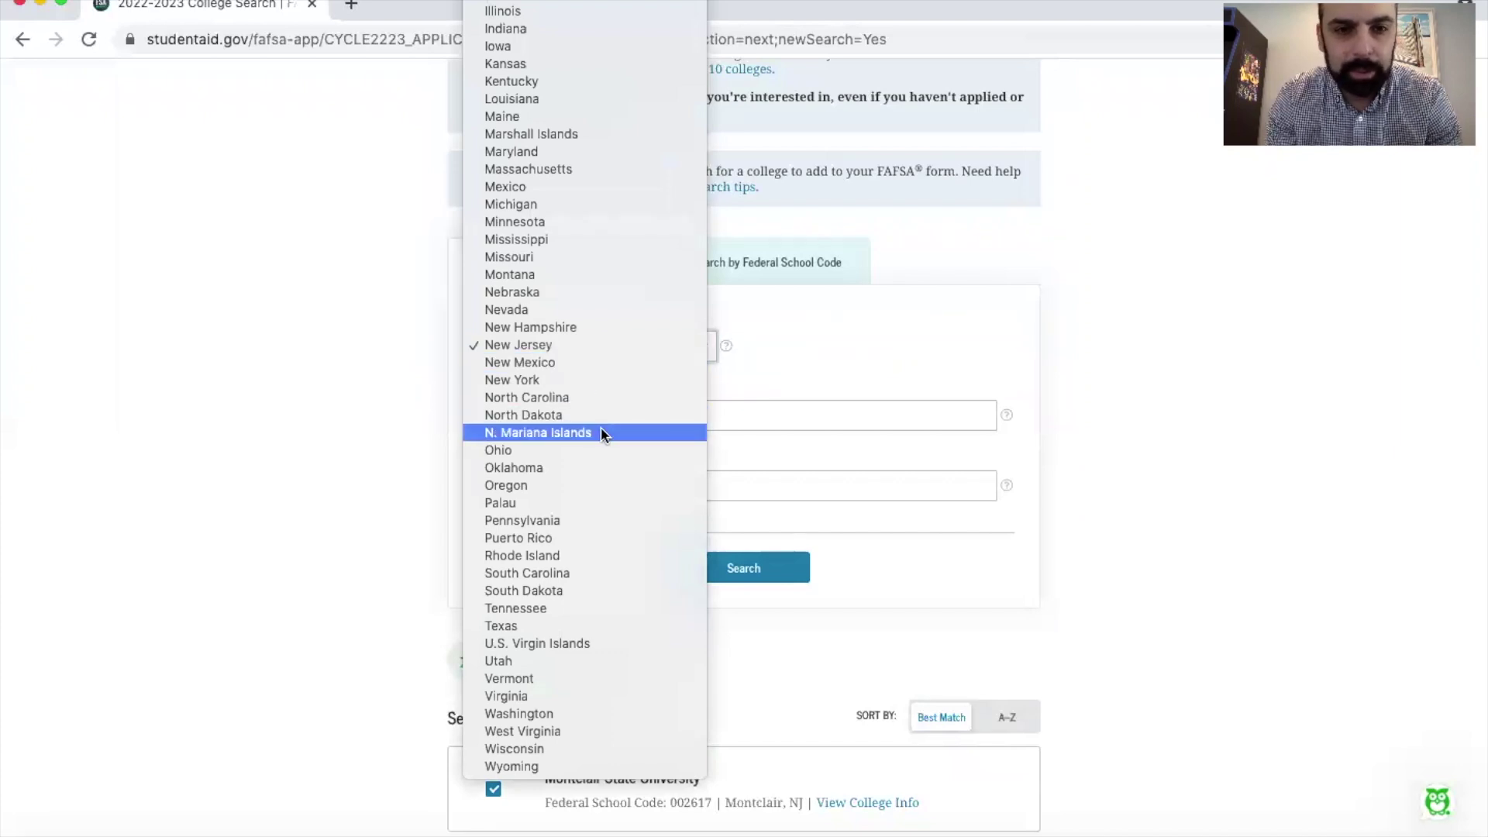
{"action": "type", "text": "mary"}
{"action": "key", "text": "Return"}
{"action": "double_click", "coordinate": [624, 482]}
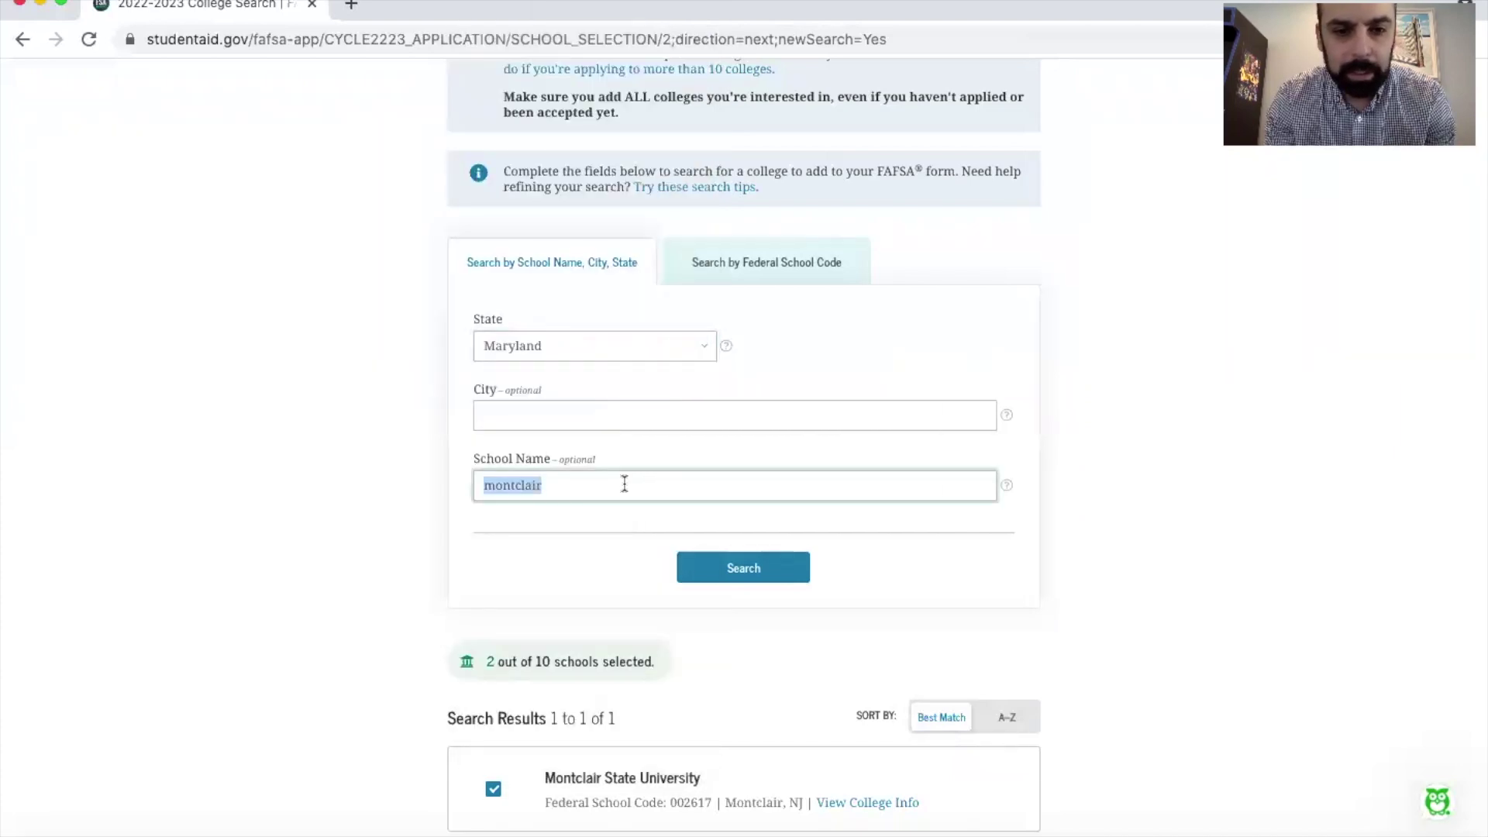
{"action": "type", "text": "JMU"}
{"action": "type", "text": "JMU"}
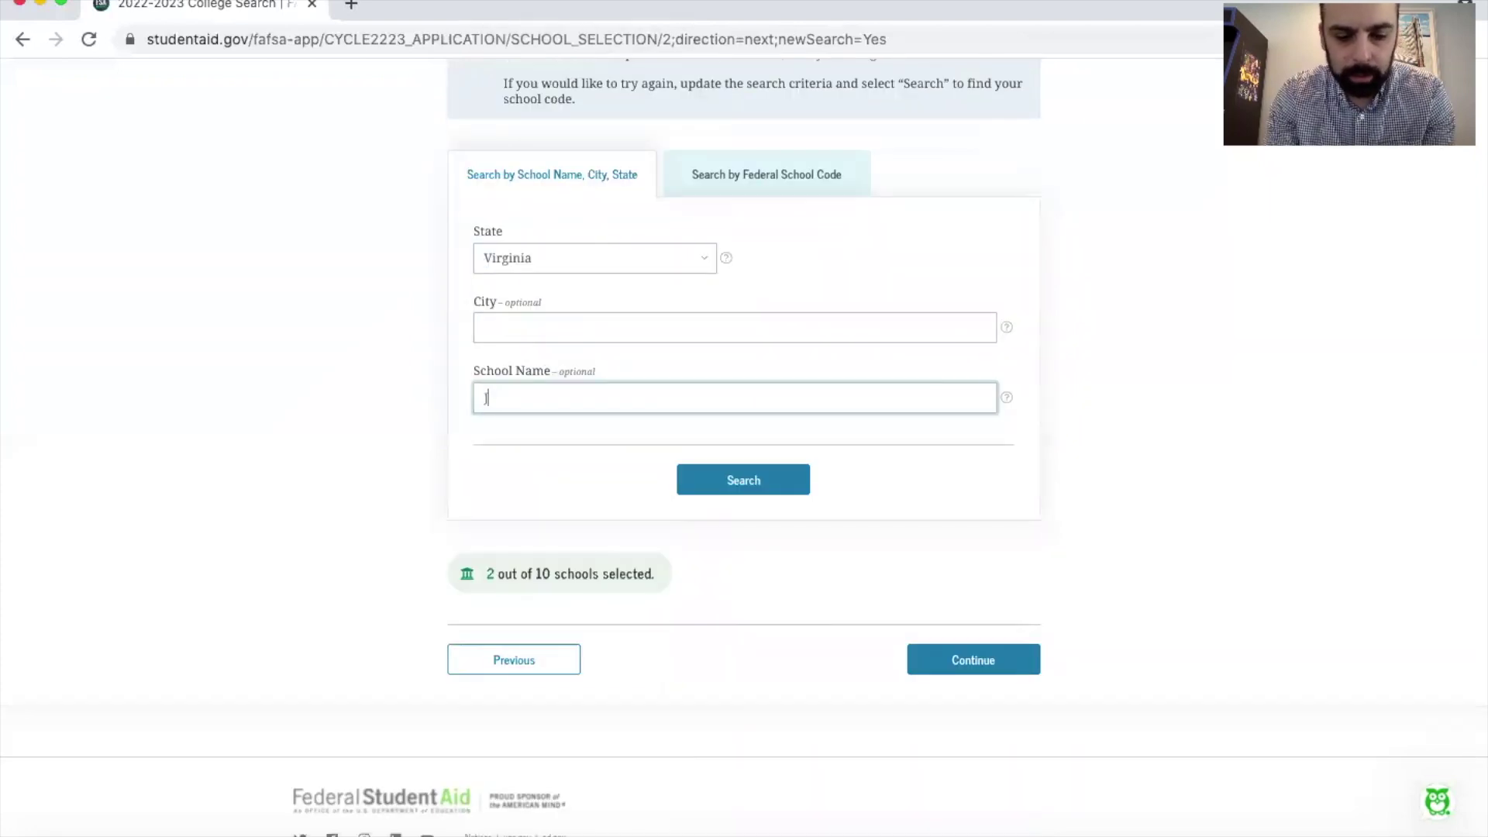
{"action": "left_click", "coordinate": [745, 481]}
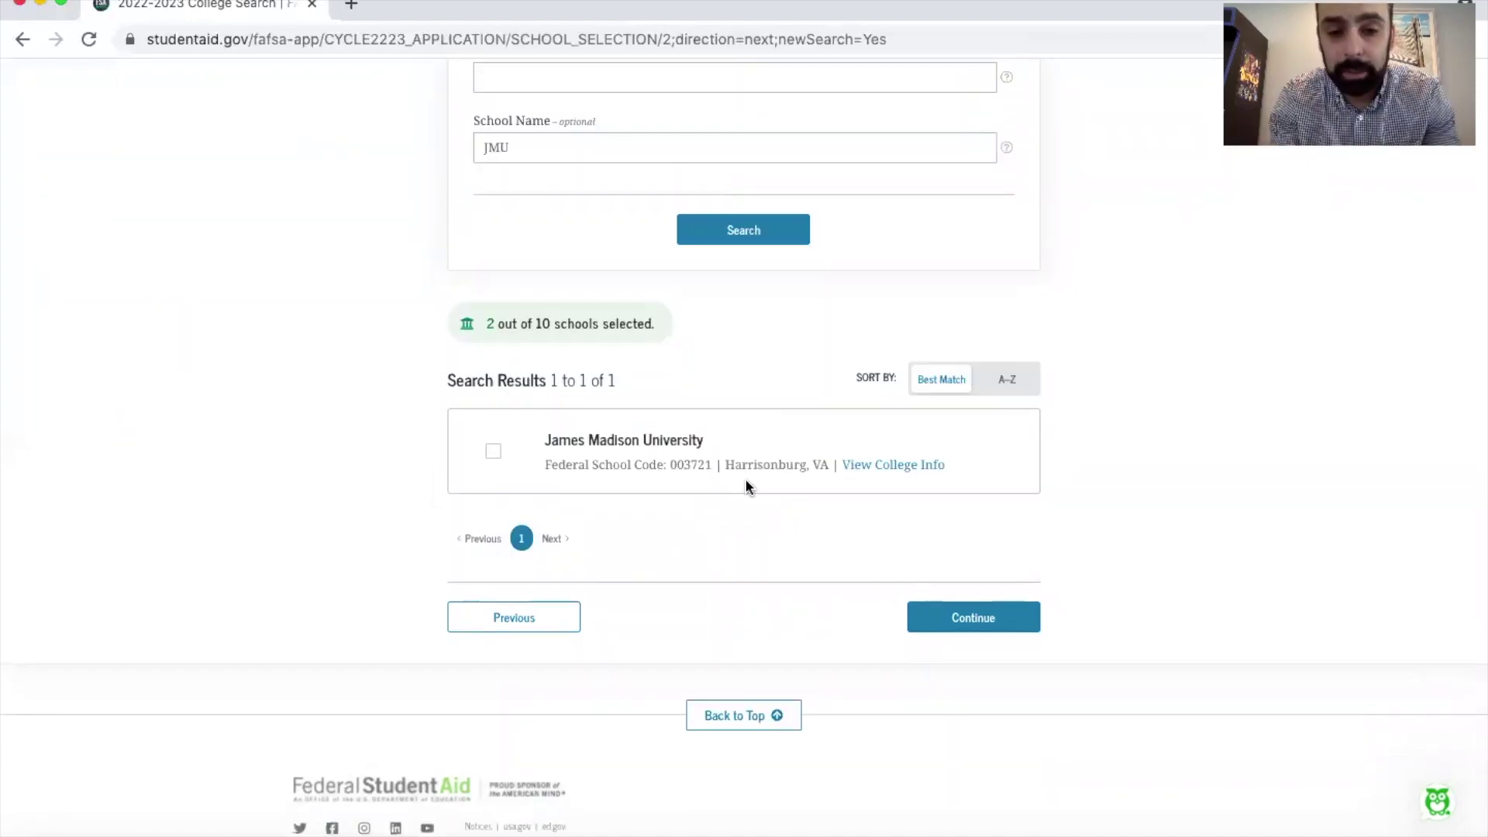
{"action": "left_click", "coordinate": [493, 451]}
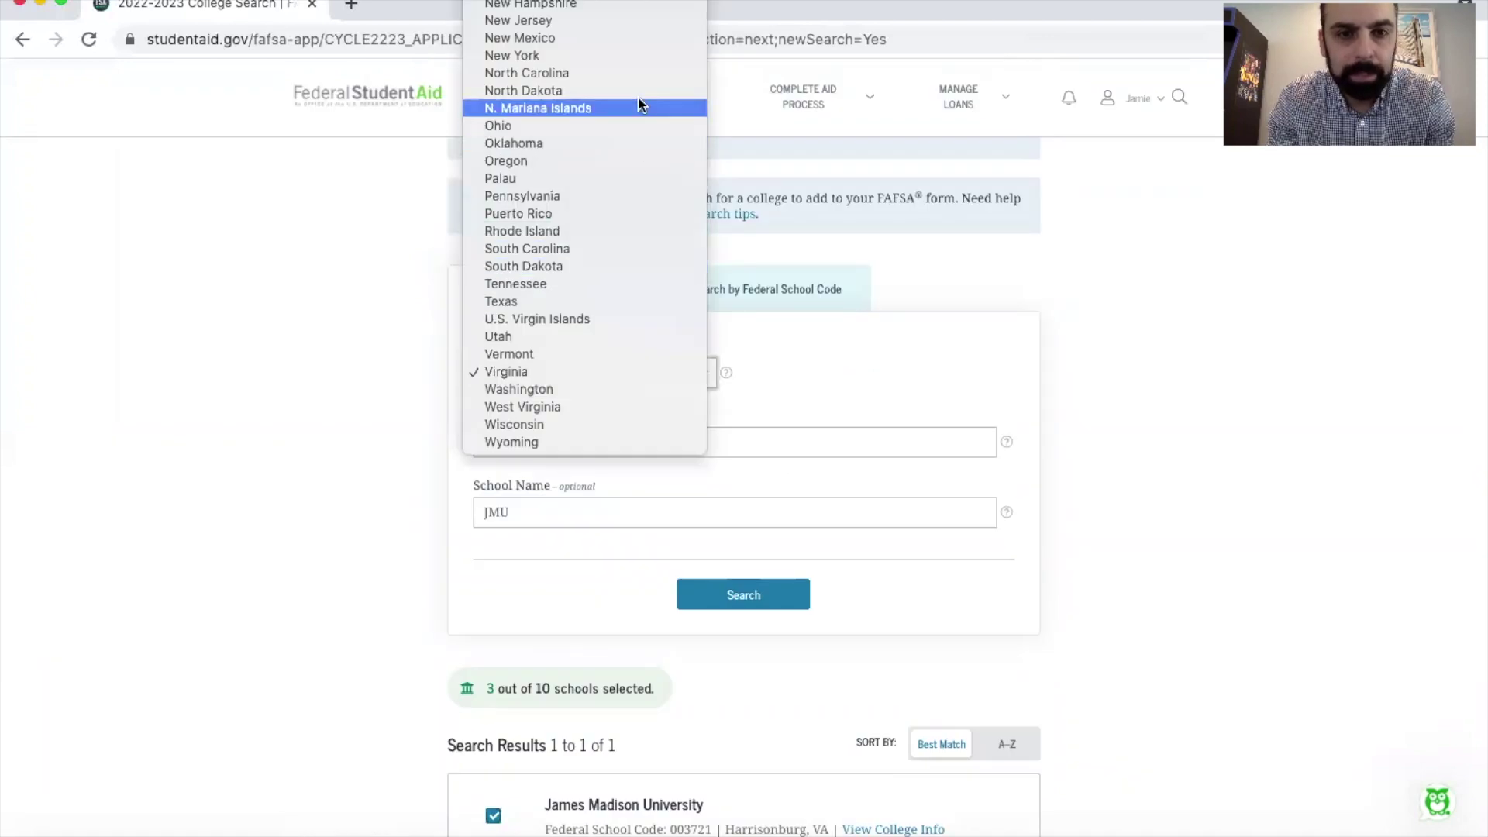
Step: Search by city College Park, Maryland, add University of Maryland, College Park, and continue
{"action": "scroll", "coordinate": [632, 38], "scroll_direction": "up", "scroll_amount": 5}
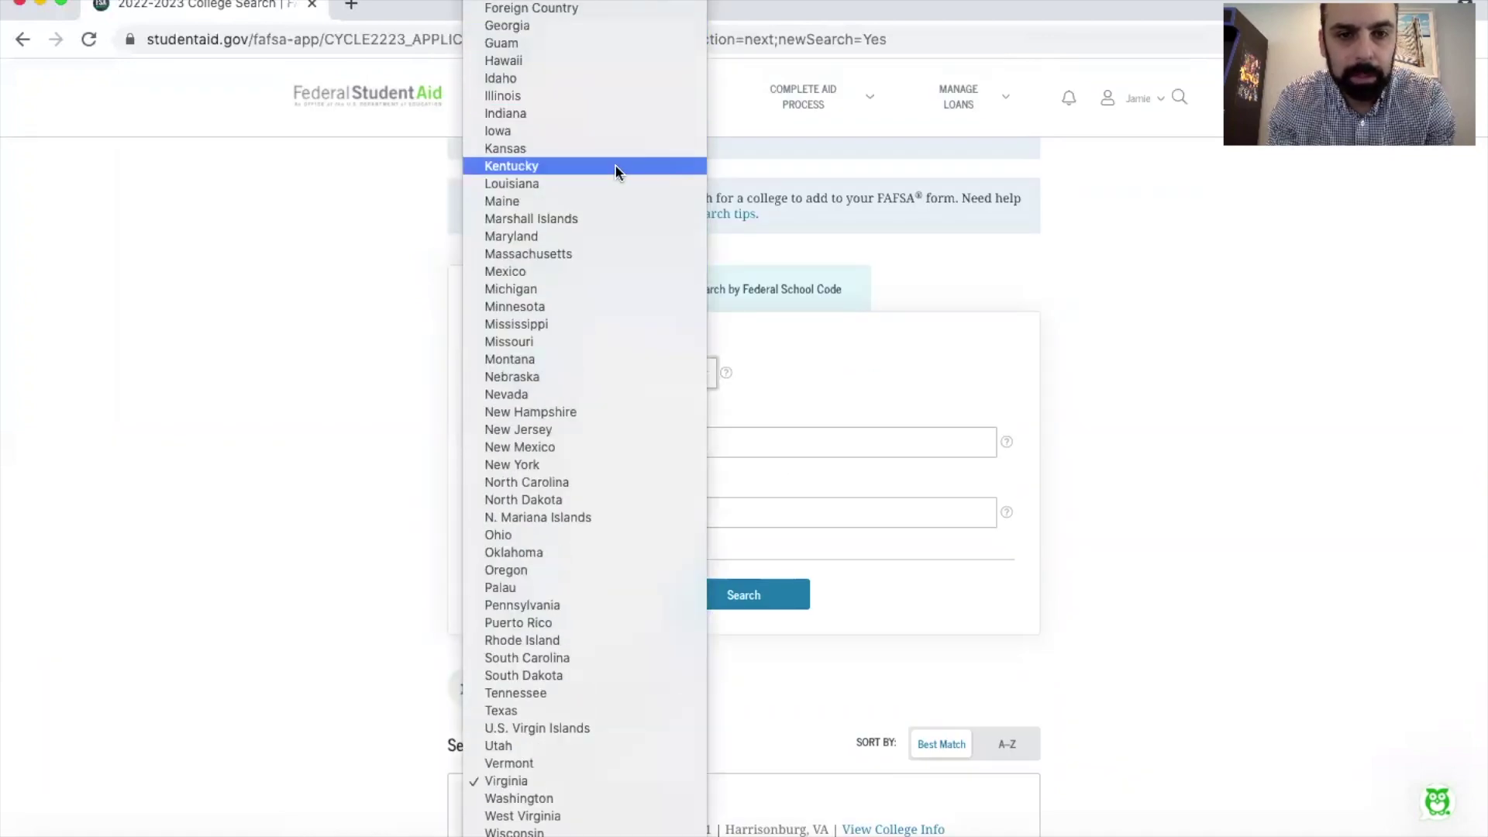
{"action": "left_click", "coordinate": [601, 236]}
{"action": "left_click", "coordinate": [584, 511]}
{"action": "key", "text": "super+a"}
{"action": "key", "text": "BackSpace"}
{"action": "left_click", "coordinate": [614, 439]}
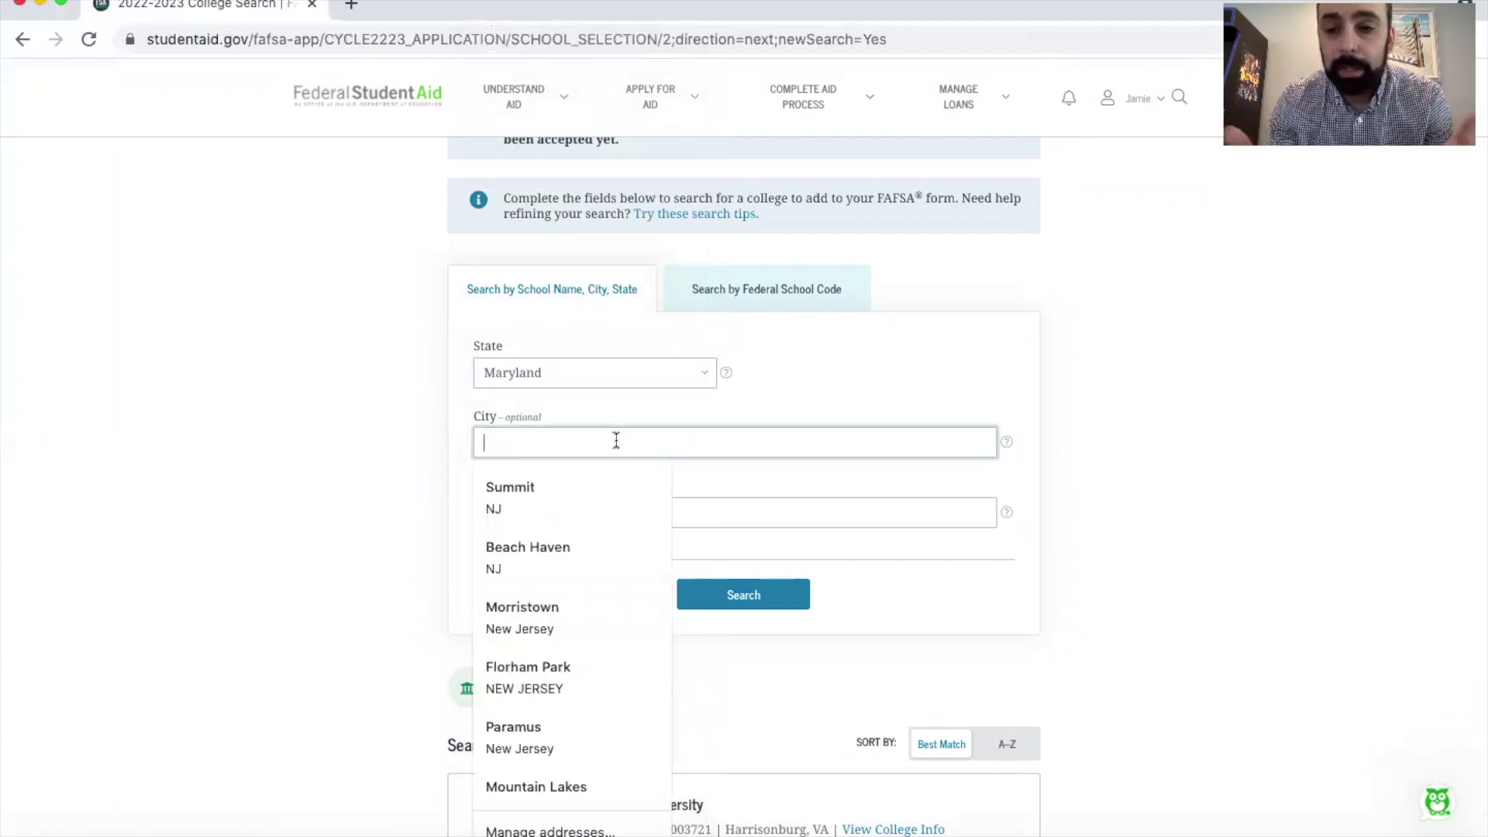
{"action": "type", "text": "College"}
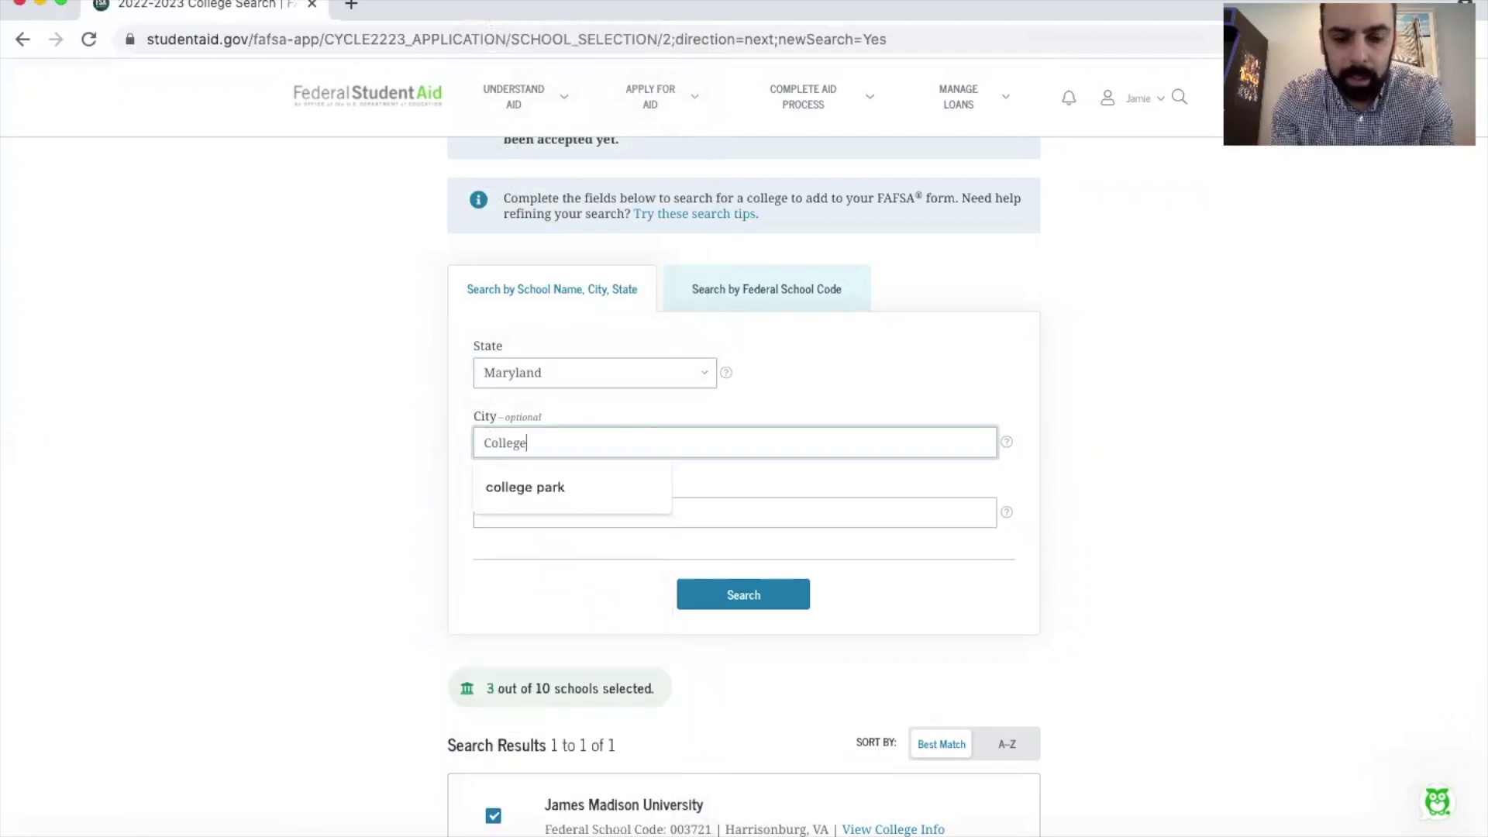
{"action": "key", "text": "Down"}
{"action": "key", "text": "Return"}
{"action": "left_click", "coordinate": [742, 598]}
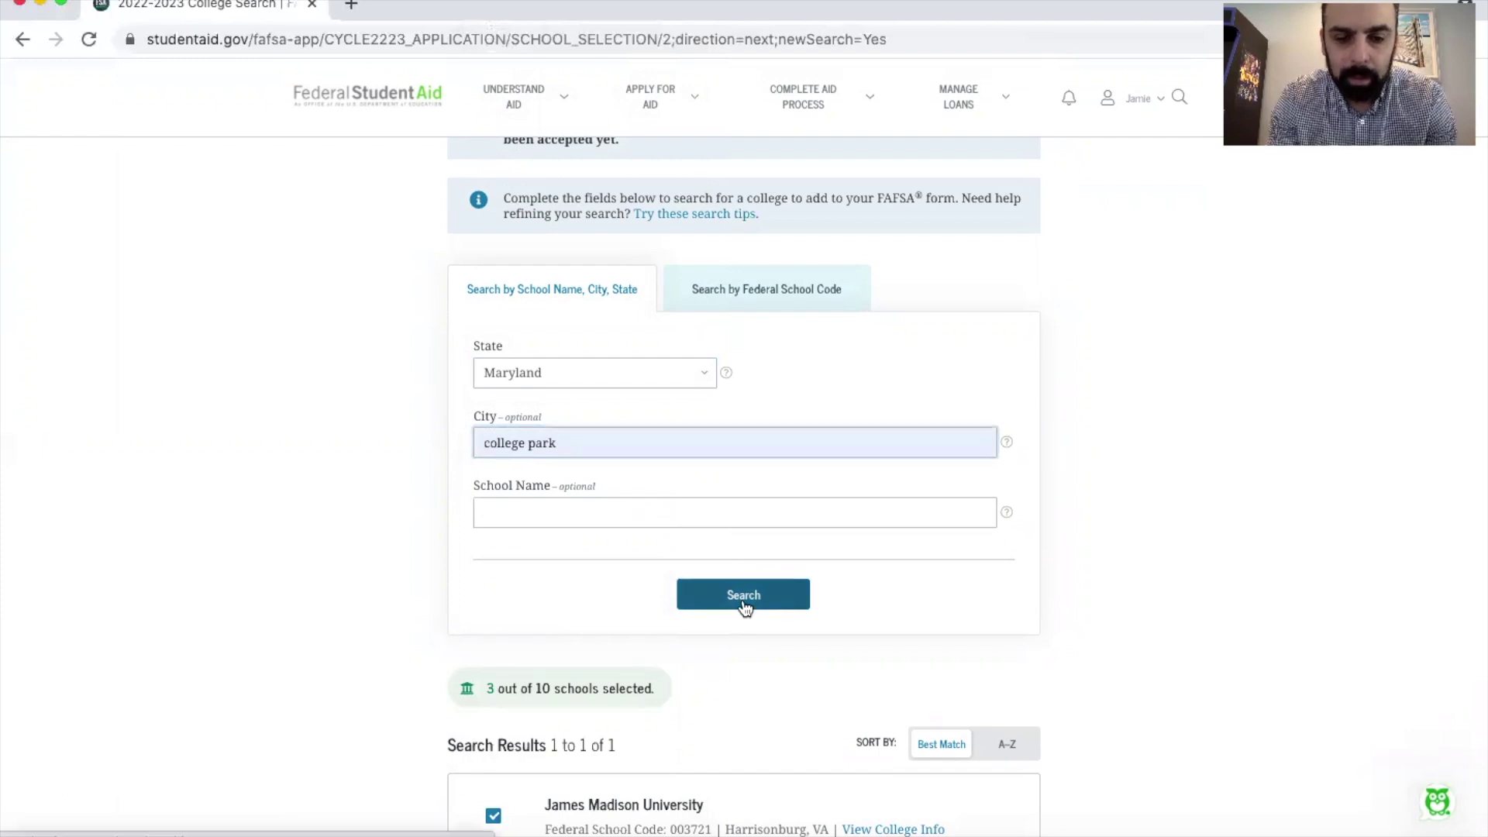
{"action": "scroll", "coordinate": [743, 603], "scroll_direction": "down", "scroll_amount": 5}
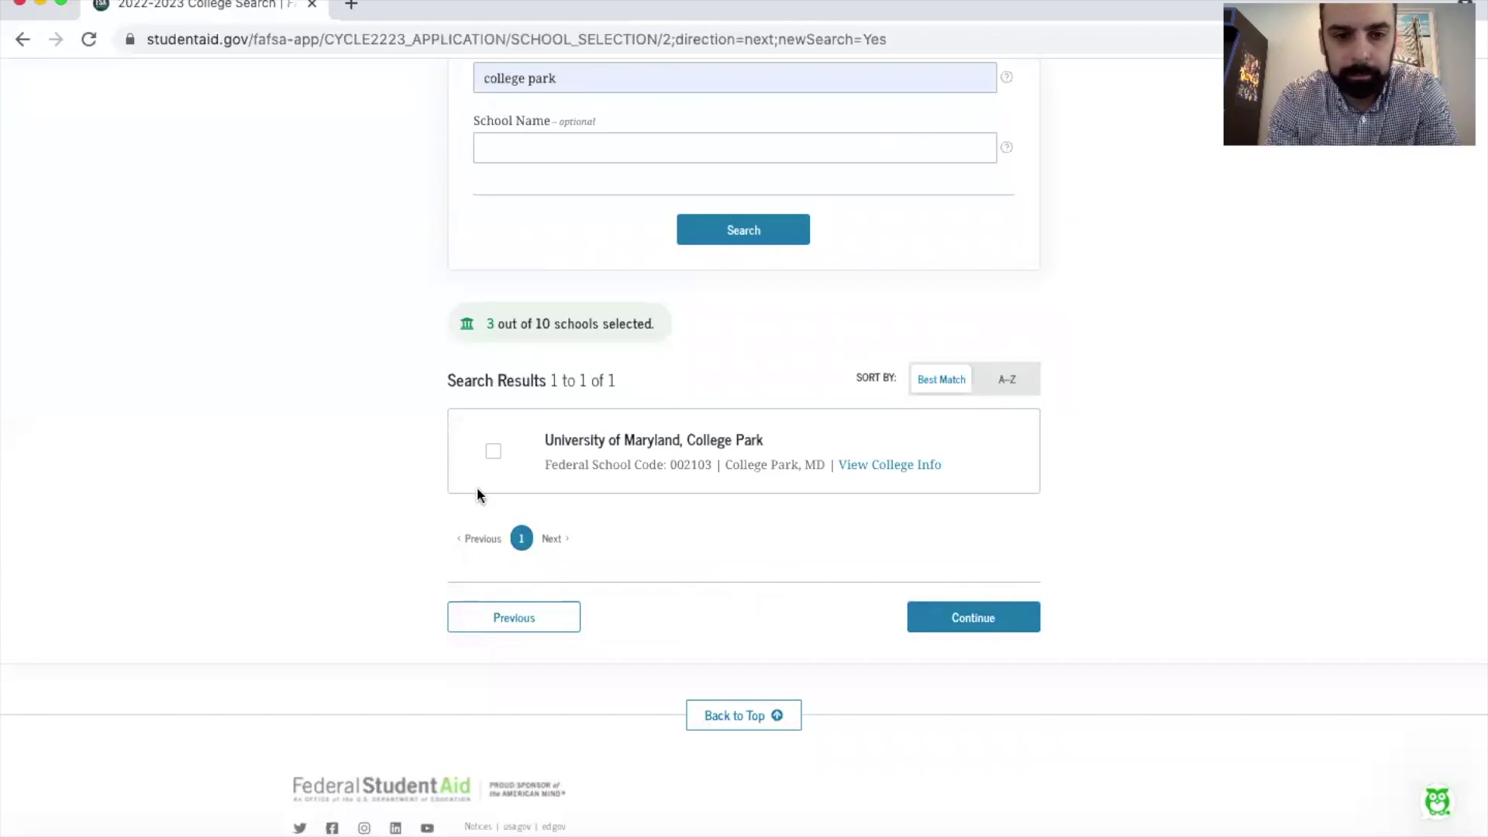
{"action": "left_click", "coordinate": [493, 451]}
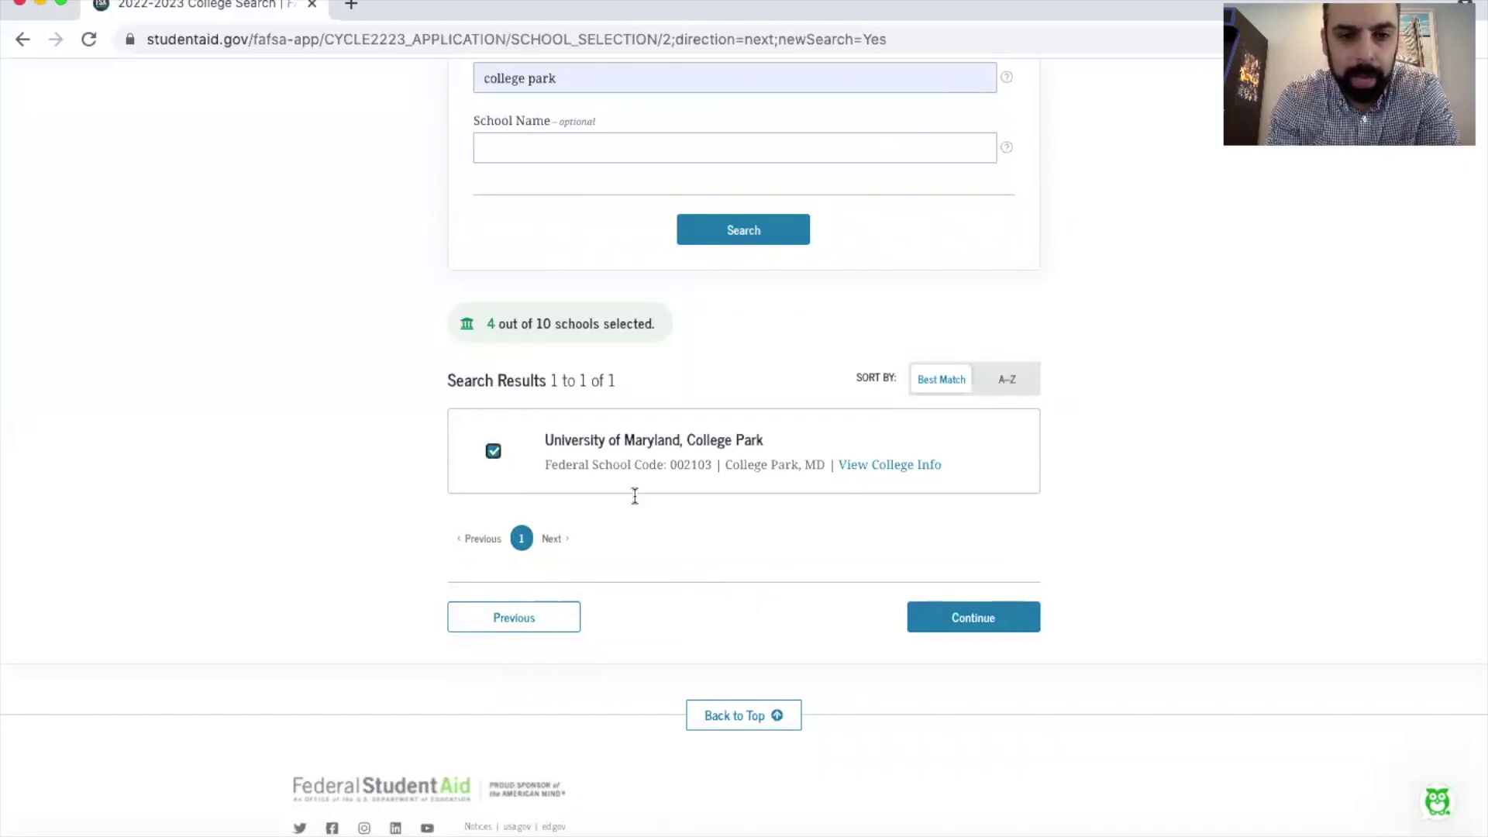
{"action": "left_click", "coordinate": [978, 618]}
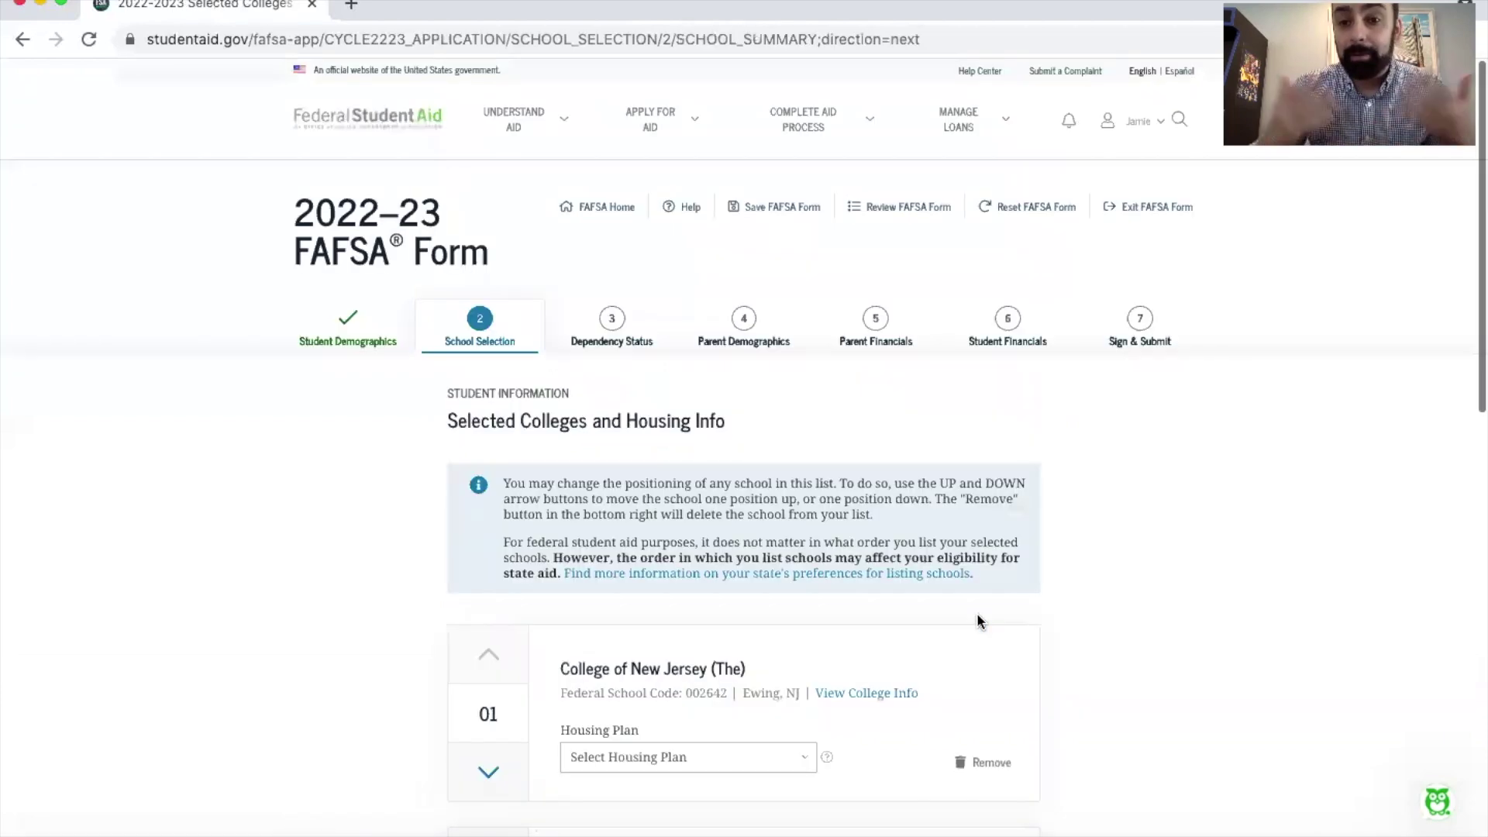
{"action": "scroll", "coordinate": [978, 620], "scroll_direction": "down", "scroll_amount": 9}
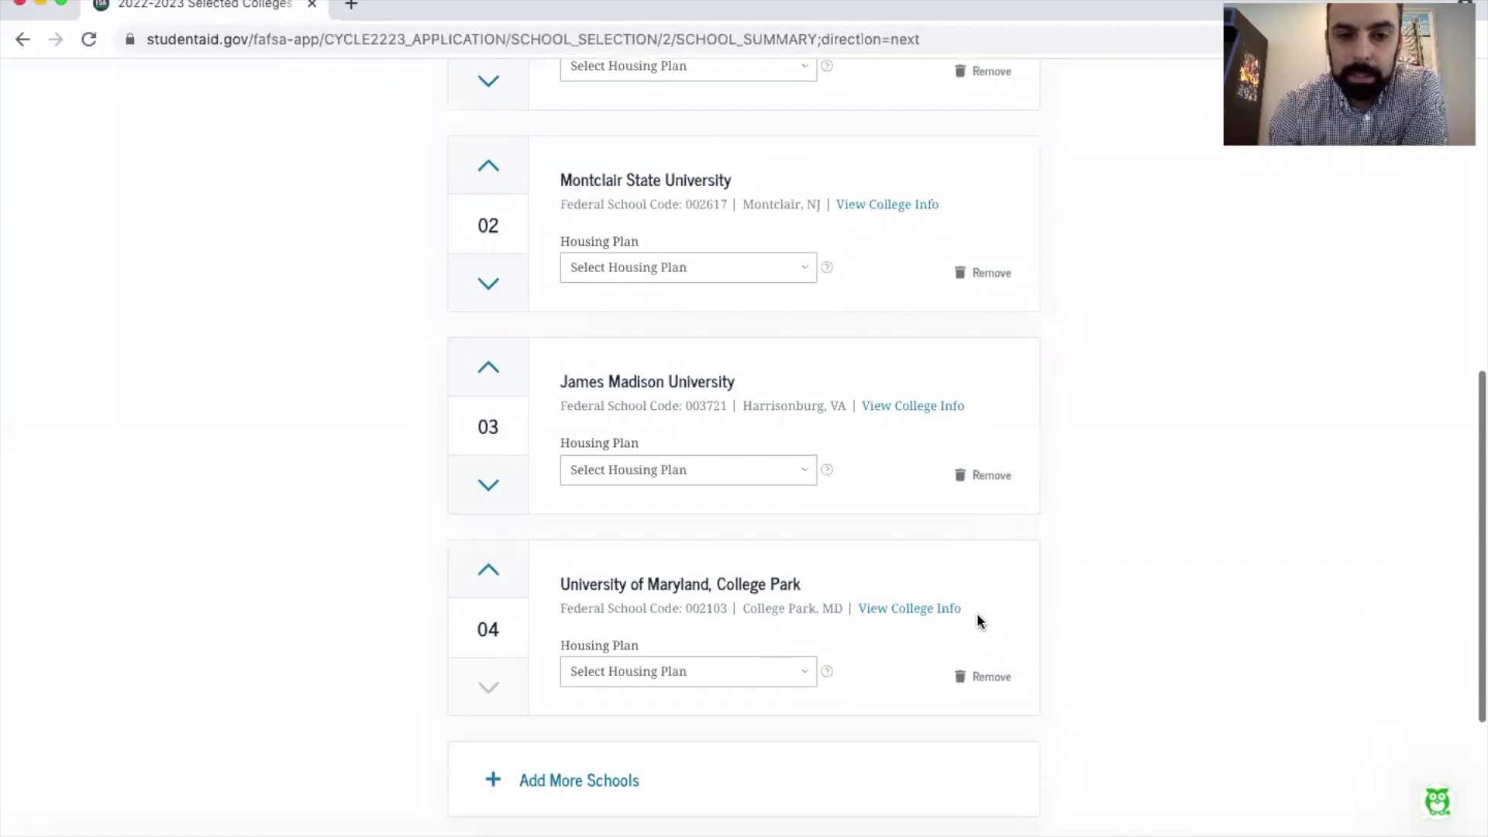
{"action": "scroll", "coordinate": [979, 620], "scroll_direction": "down", "scroll_amount": 1}
{"action": "scroll", "coordinate": [978, 620], "scroll_direction": "up", "scroll_amount": 1}
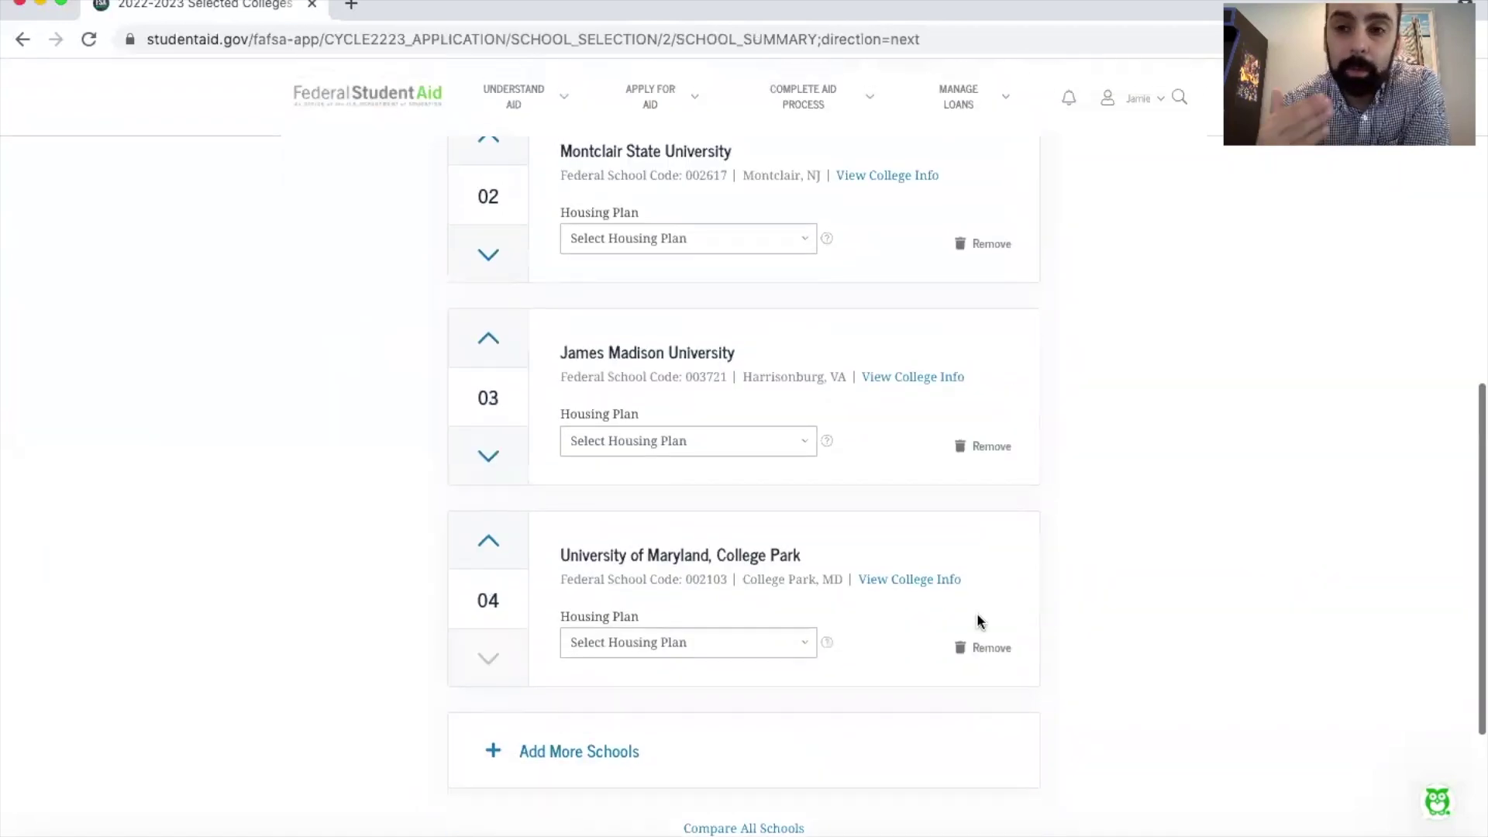
{"action": "scroll", "coordinate": [977, 620], "scroll_direction": "up", "scroll_amount": 1}
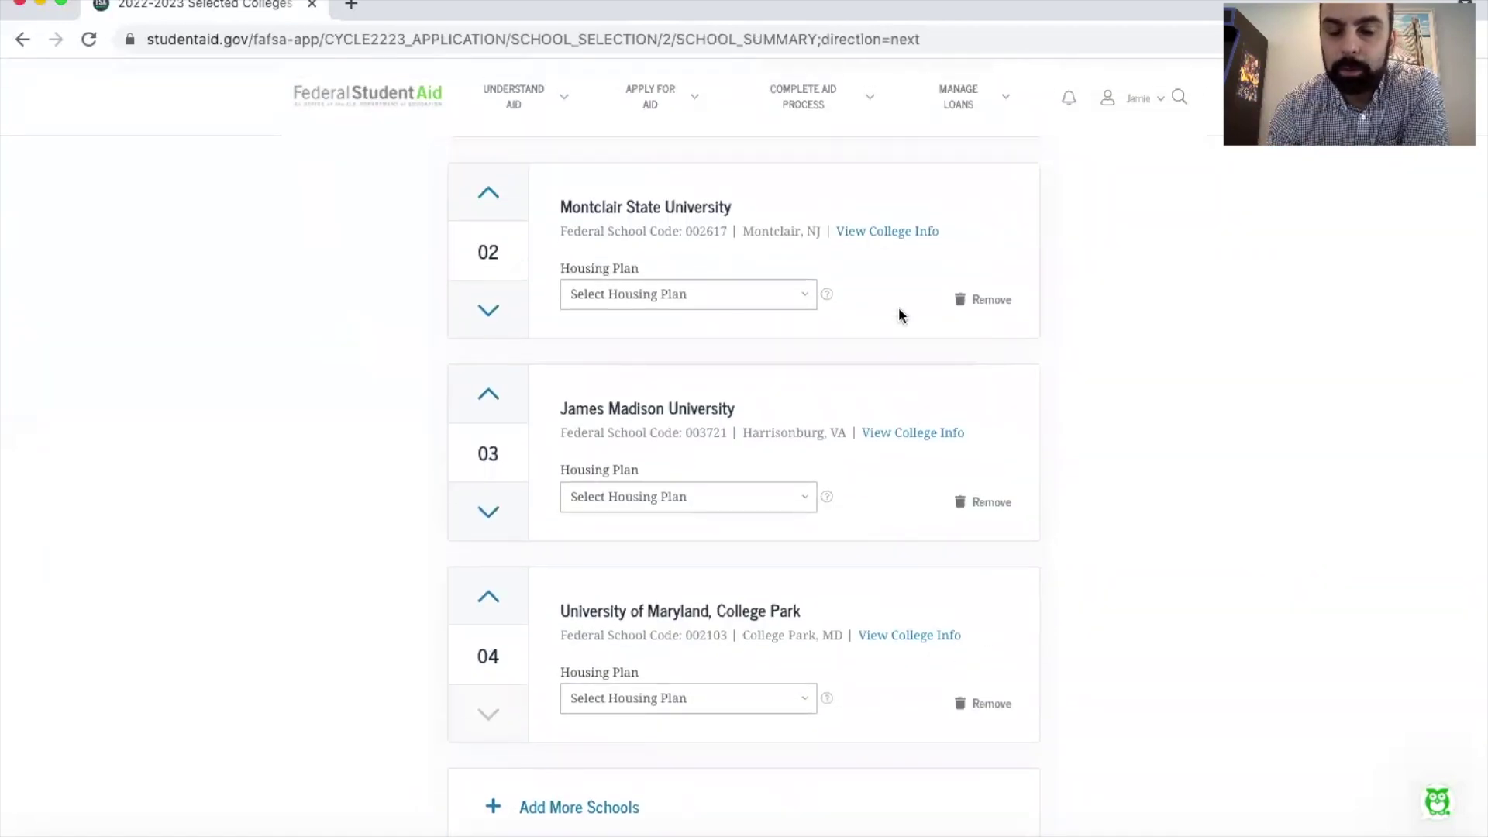
{"action": "scroll", "coordinate": [1072, 453], "scroll_direction": "up", "scroll_amount": 1}
{"action": "scroll", "coordinate": [1072, 453], "scroll_direction": "up", "scroll_amount": 1}
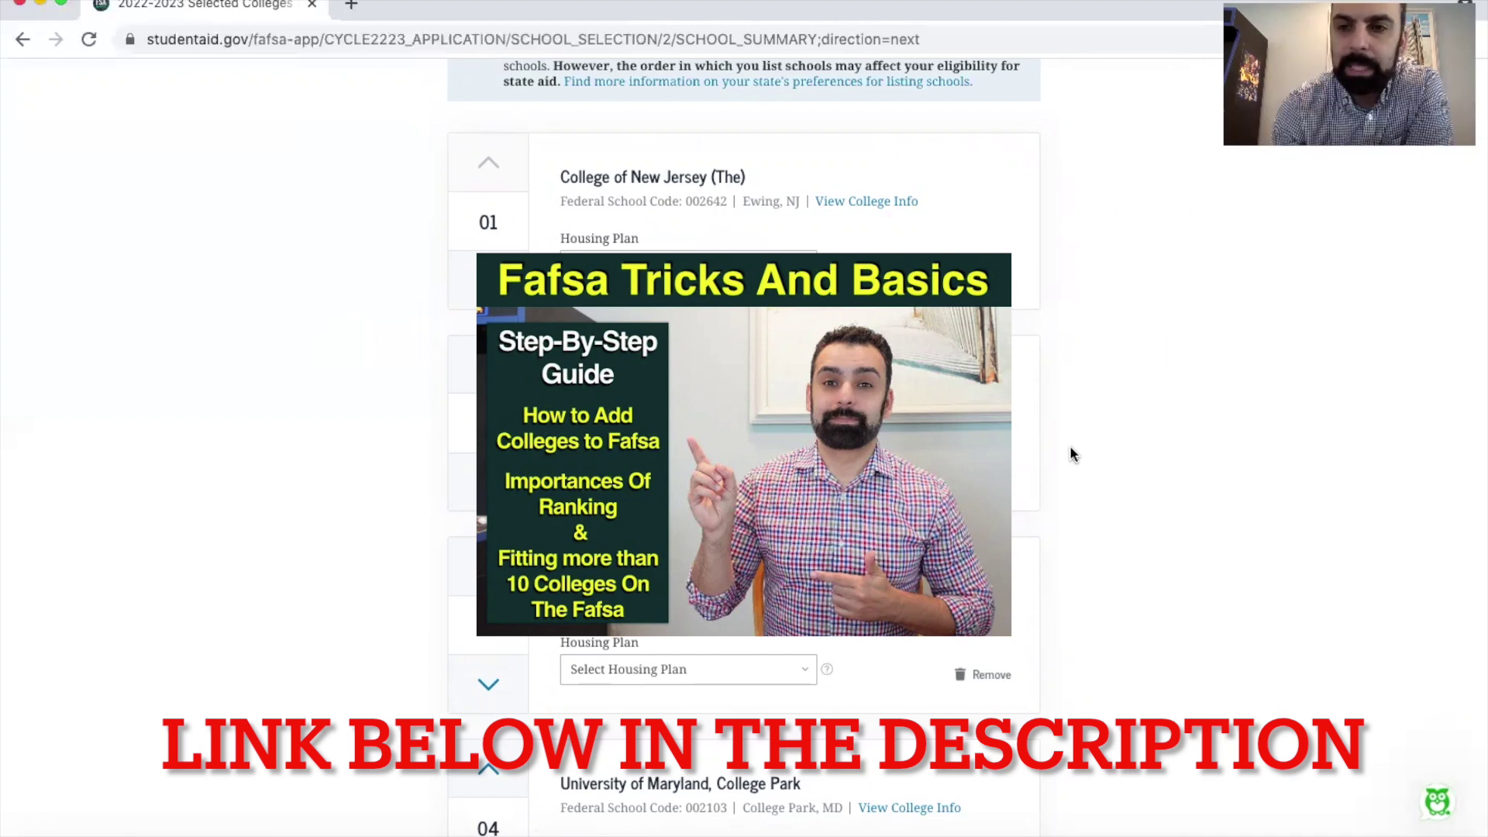
{"action": "scroll", "coordinate": [1070, 448], "scroll_direction": "down", "scroll_amount": 5}
{"action": "scroll", "coordinate": [1070, 448], "scroll_direction": "up", "scroll_amount": 1}
{"action": "scroll", "coordinate": [1070, 448], "scroll_direction": "up", "scroll_amount": 3}
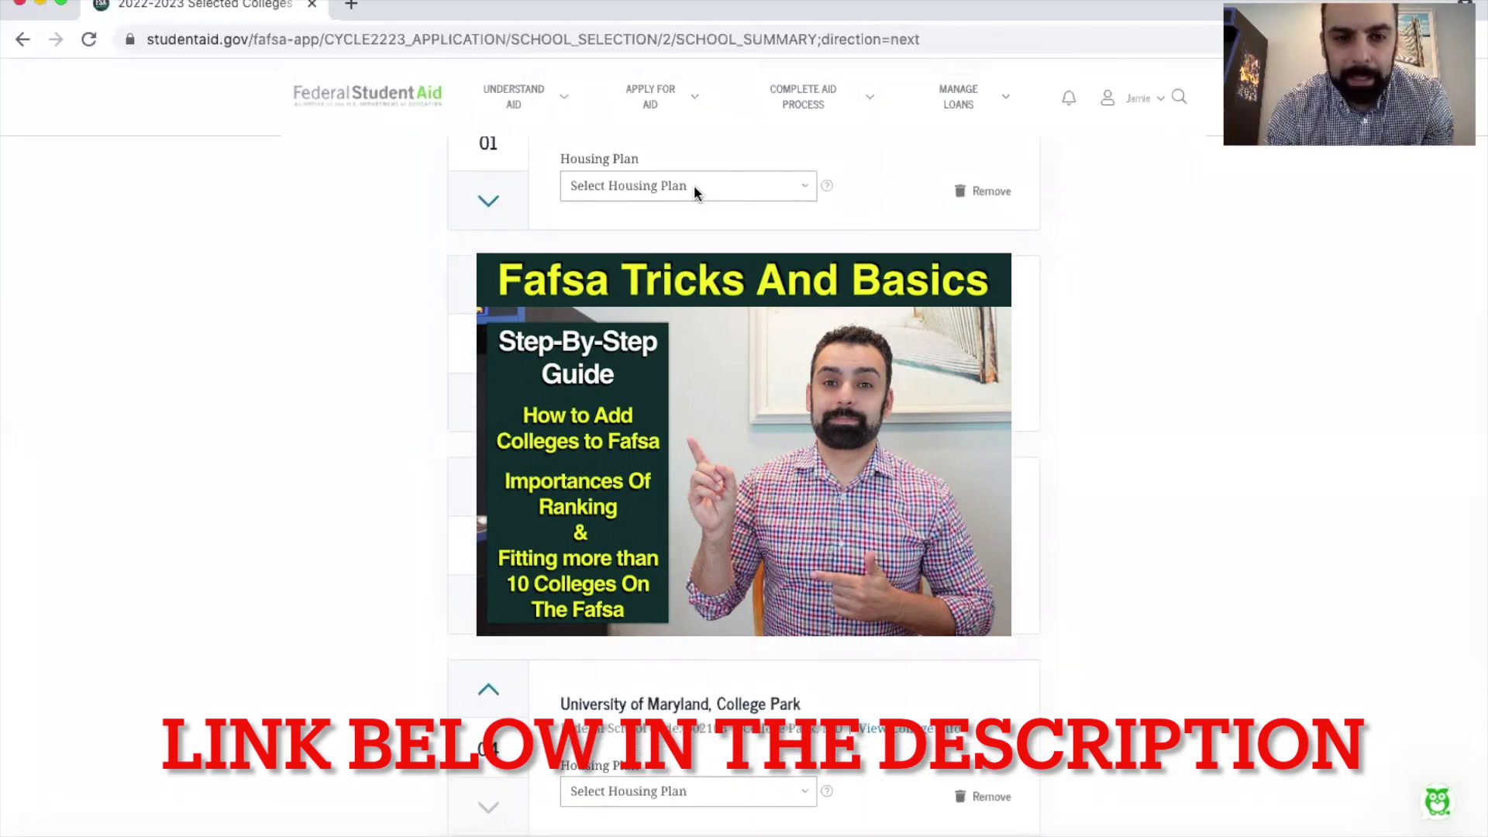
Step: Choose On Campus housing for school 01 and for University of Maryland, College Park
{"action": "left_click", "coordinate": [695, 188]}
{"action": "left_click", "coordinate": [699, 202]}
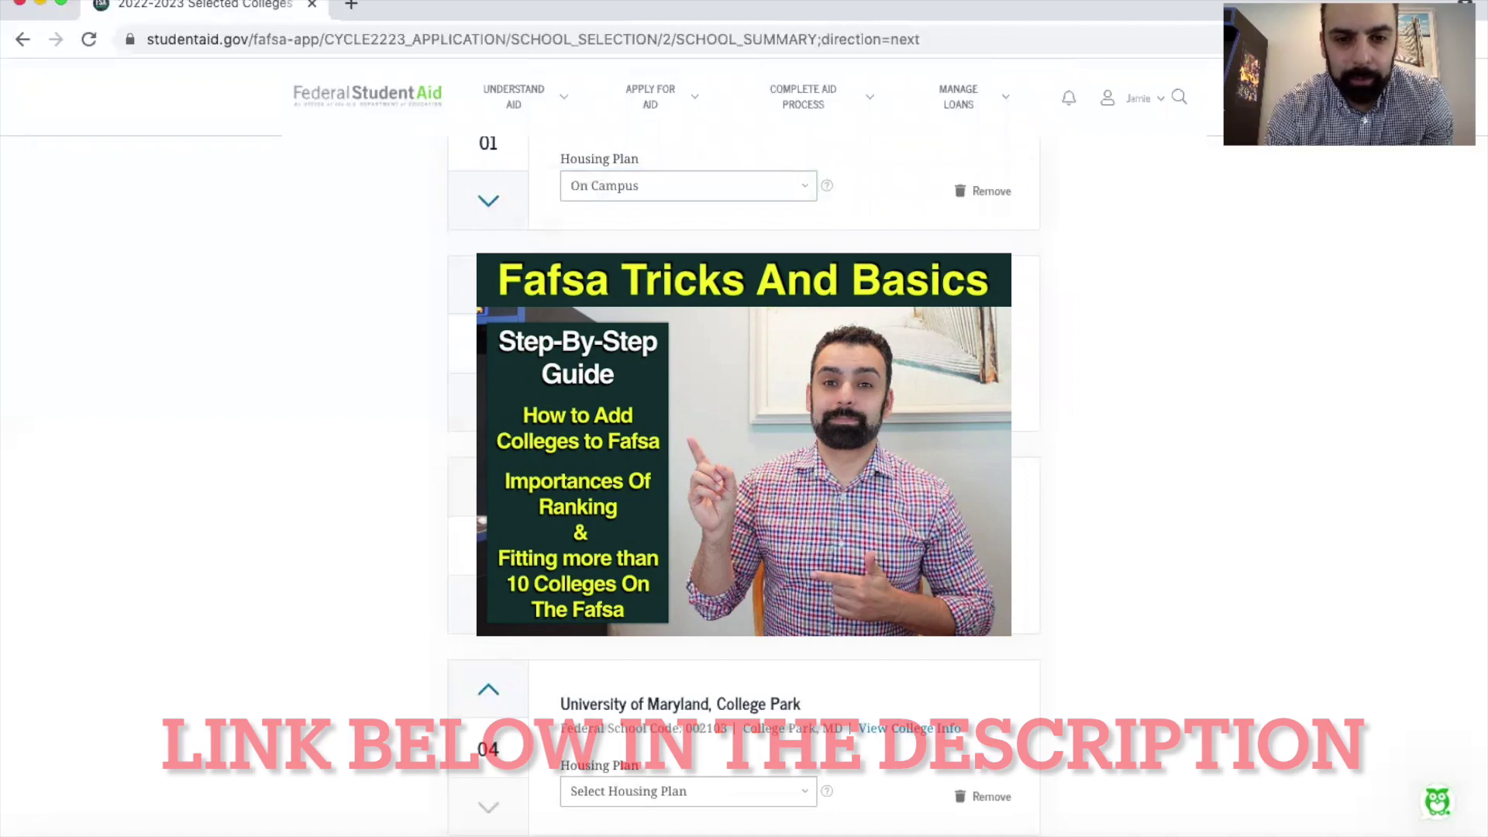
{"action": "scroll", "coordinate": [744, 465], "scroll_direction": "down", "scroll_amount": 2}
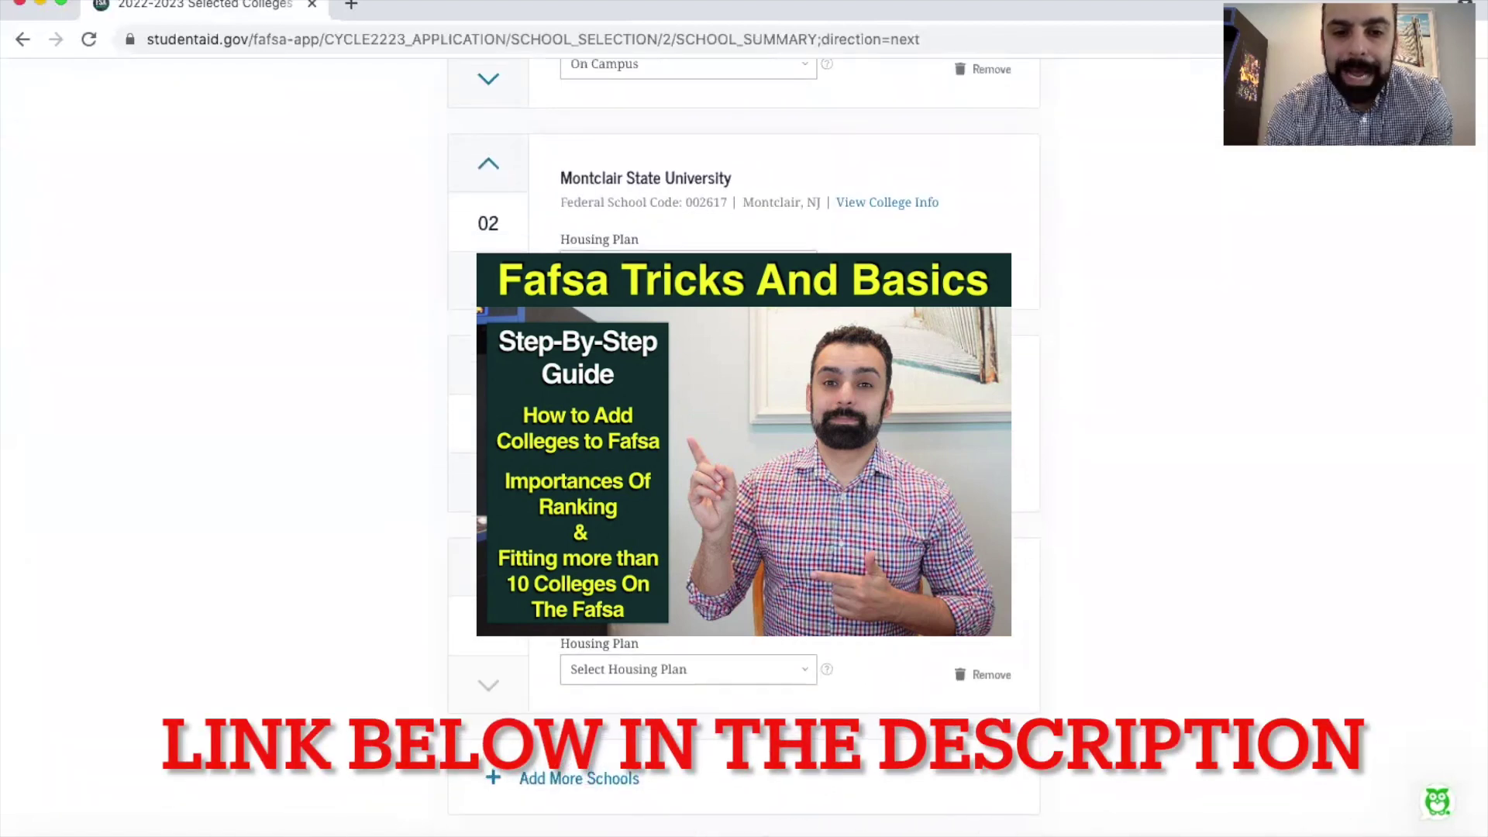
{"action": "left_click", "coordinate": [692, 671]}
{"action": "left_click", "coordinate": [685, 686]}
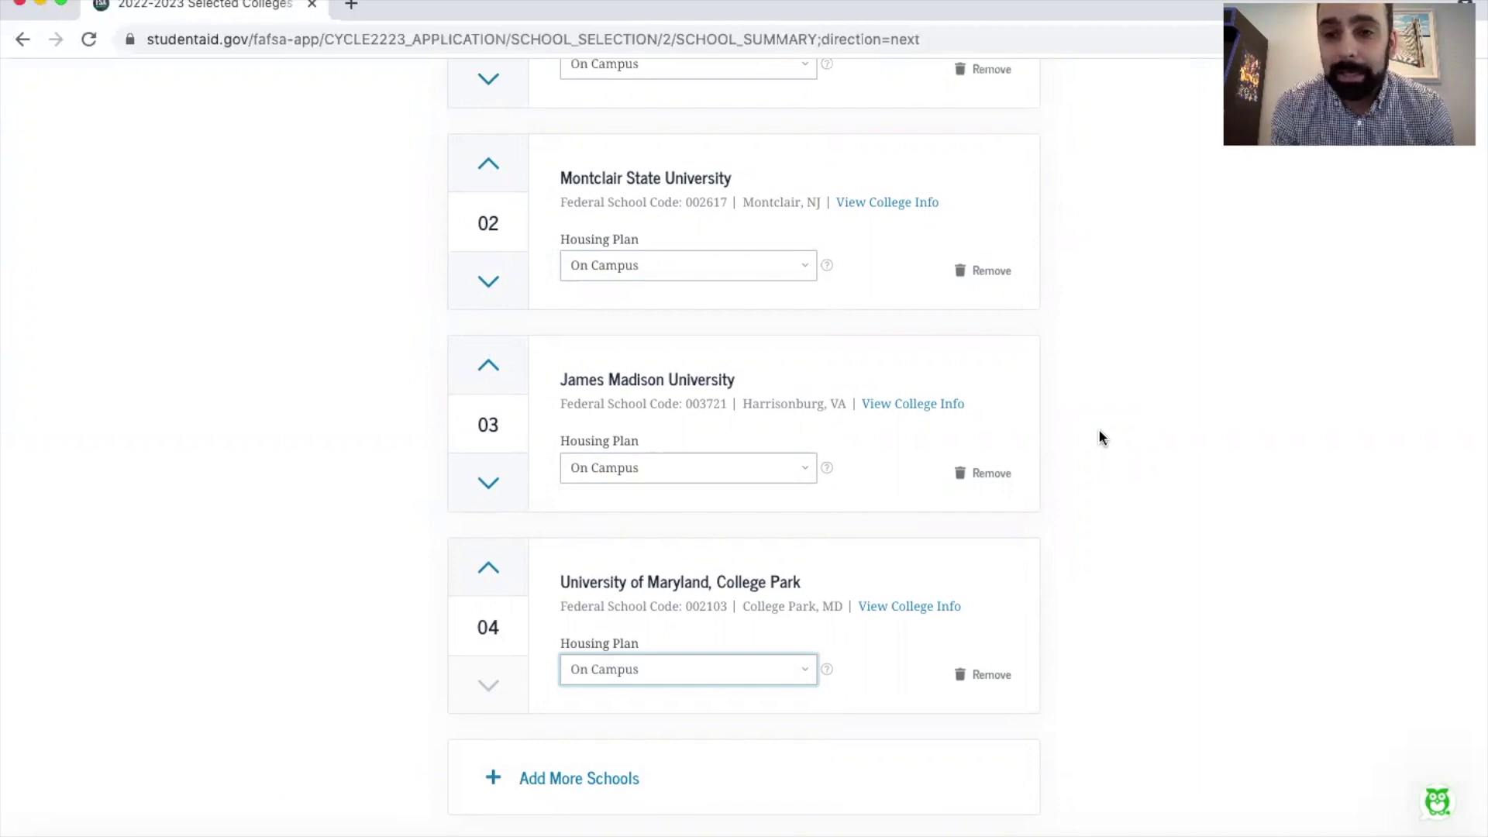
{"action": "scroll", "coordinate": [1099, 437], "scroll_direction": "down", "scroll_amount": 5}
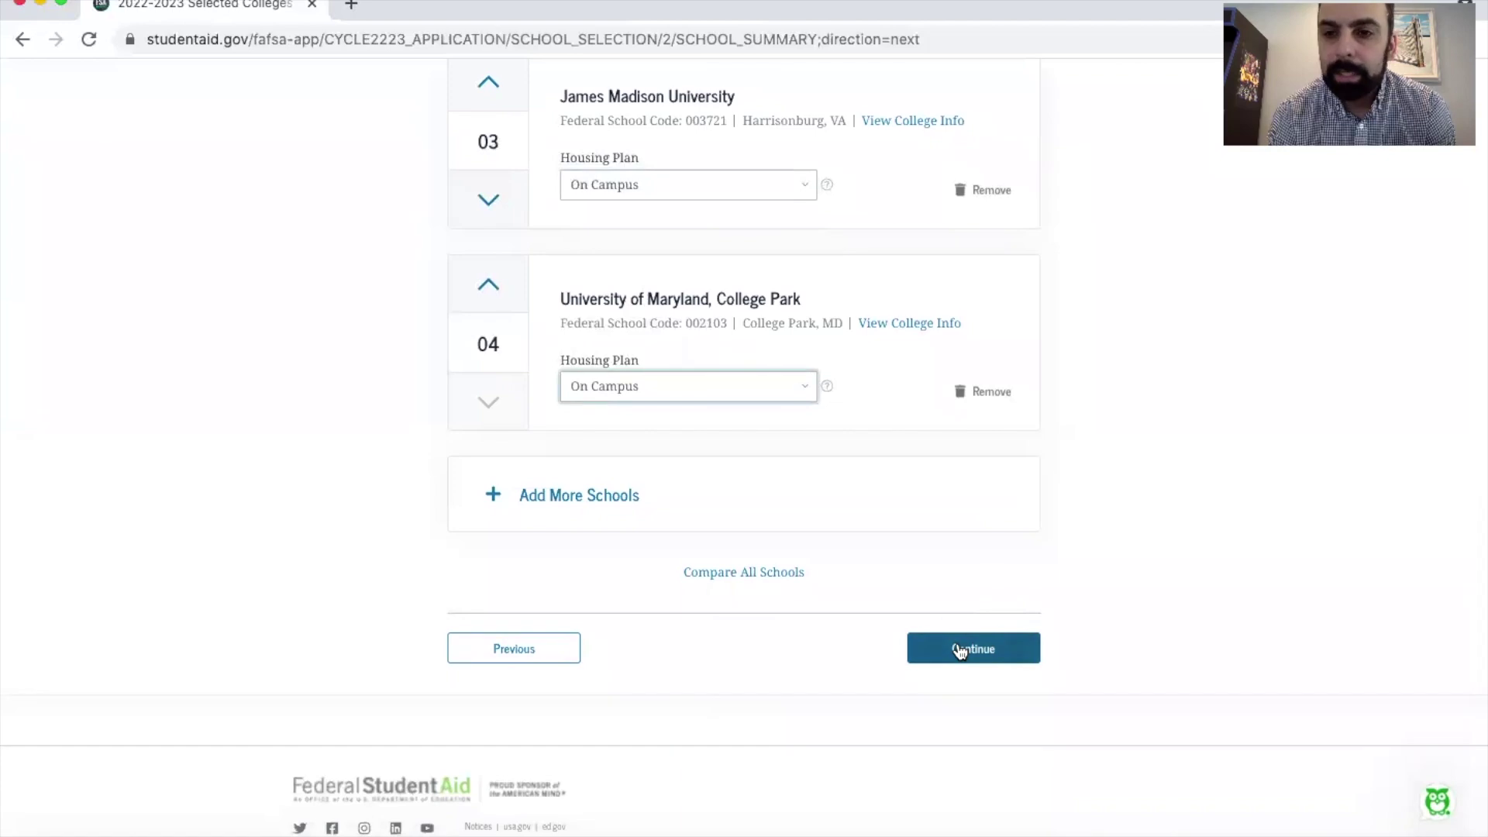
Step: Save the college list, then set the student's marital status to Single and continue
{"action": "left_click", "coordinate": [960, 651]}
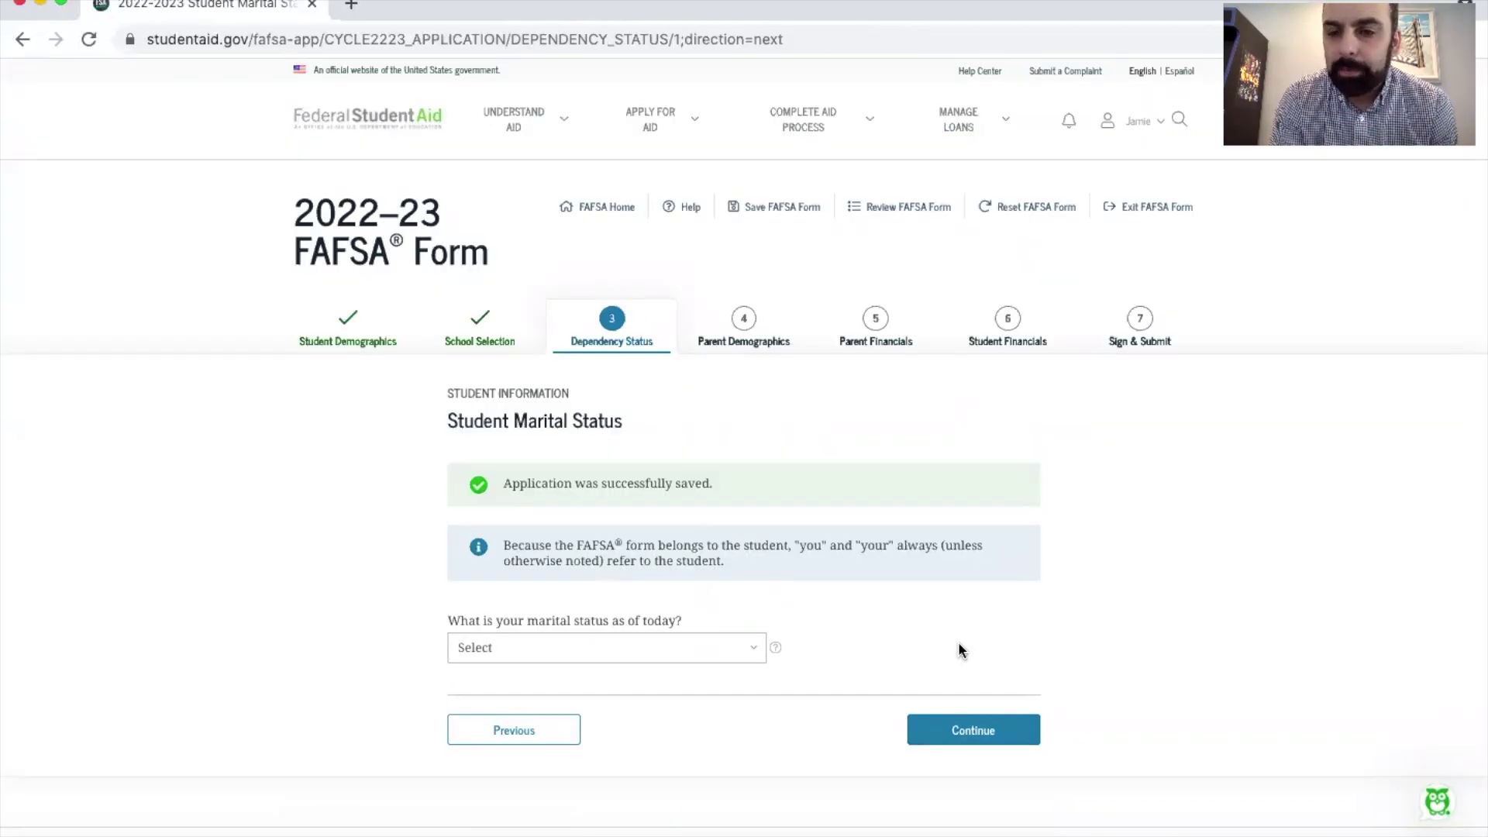
{"action": "scroll", "coordinate": [958, 641], "scroll_direction": "down", "scroll_amount": 2}
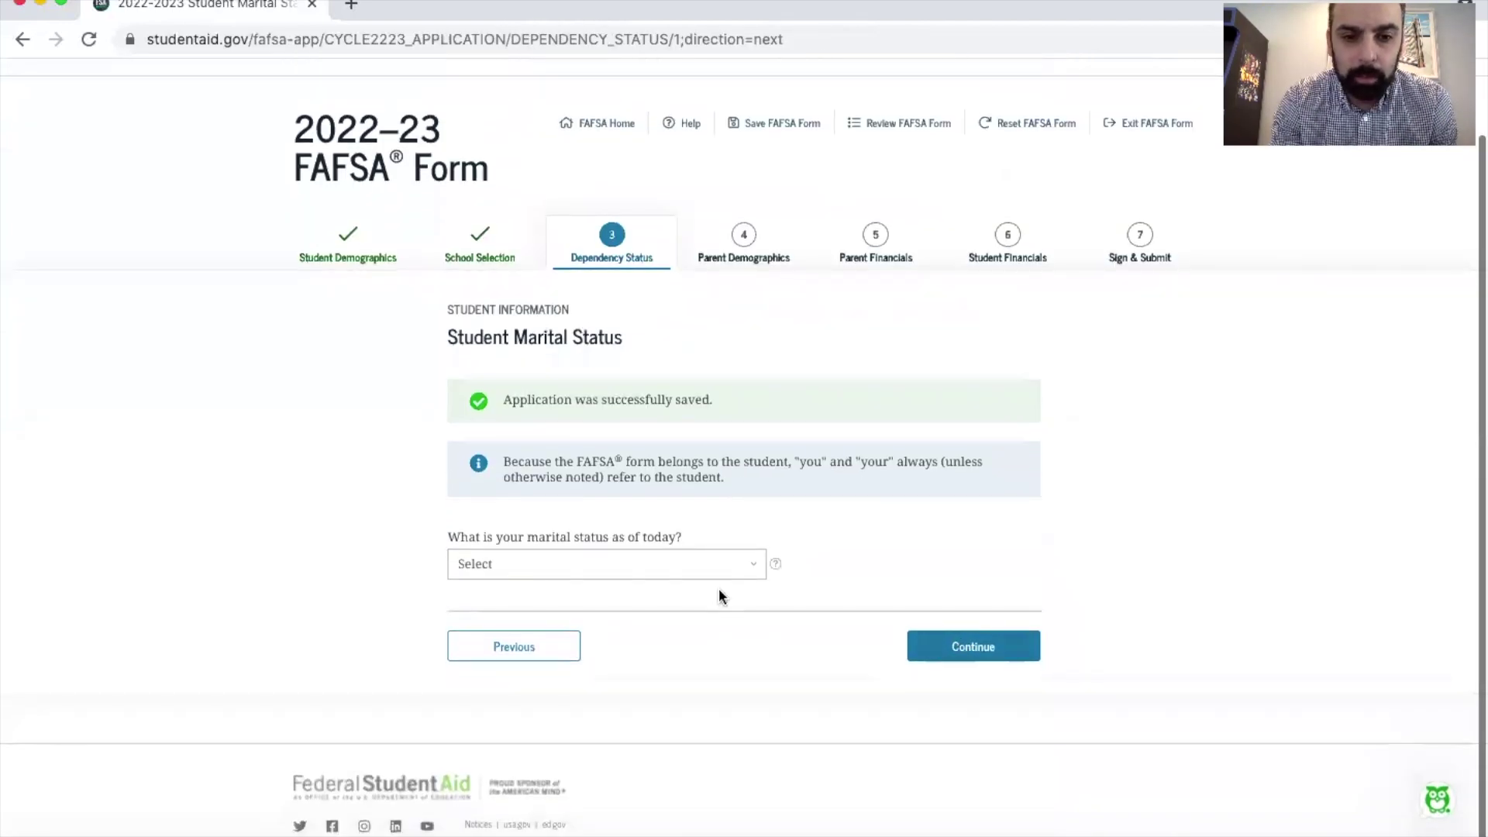
{"action": "left_click", "coordinate": [660, 570]}
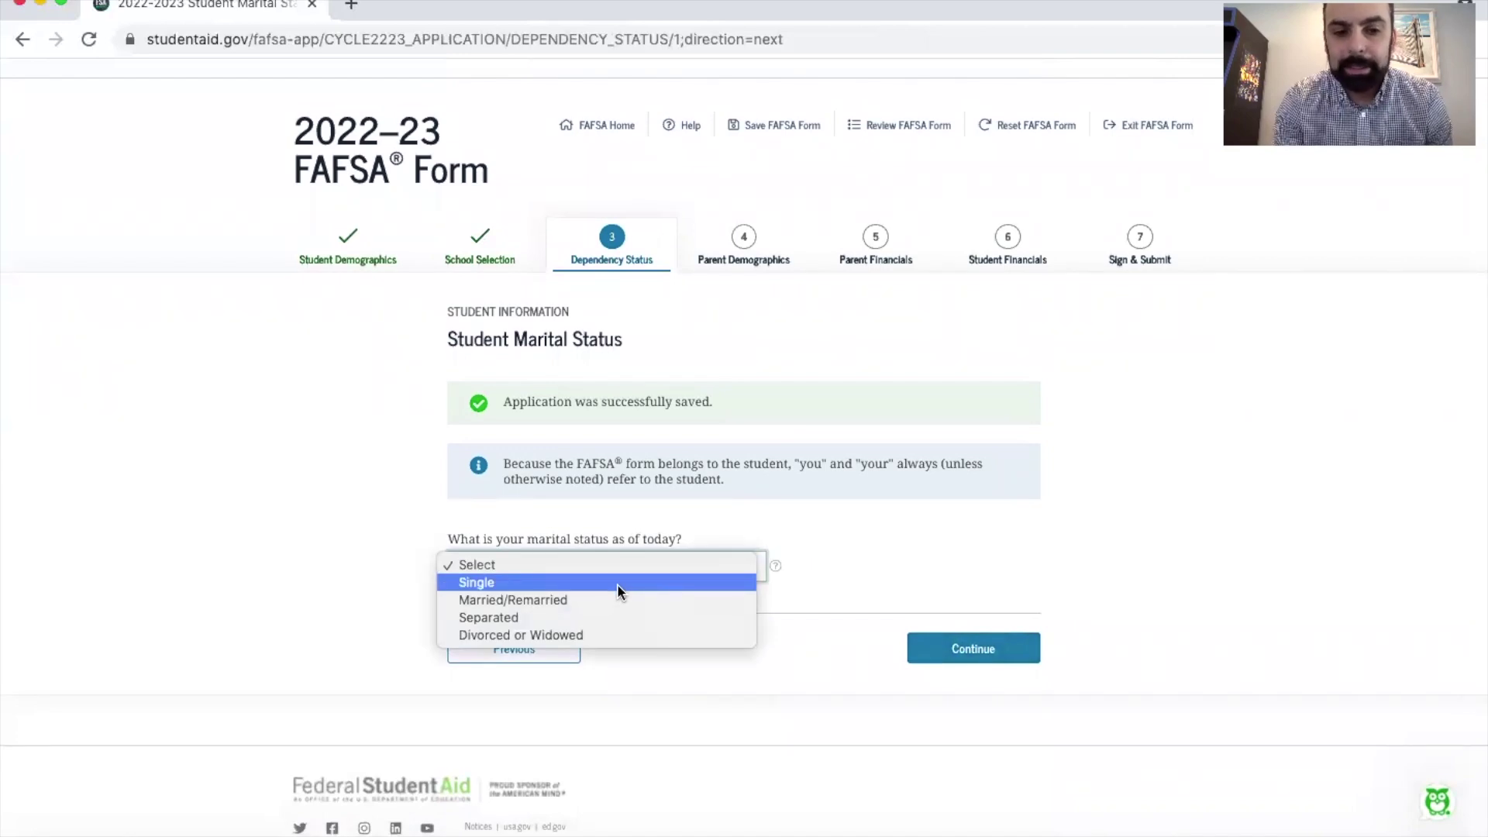
{"action": "left_click", "coordinate": [640, 632]}
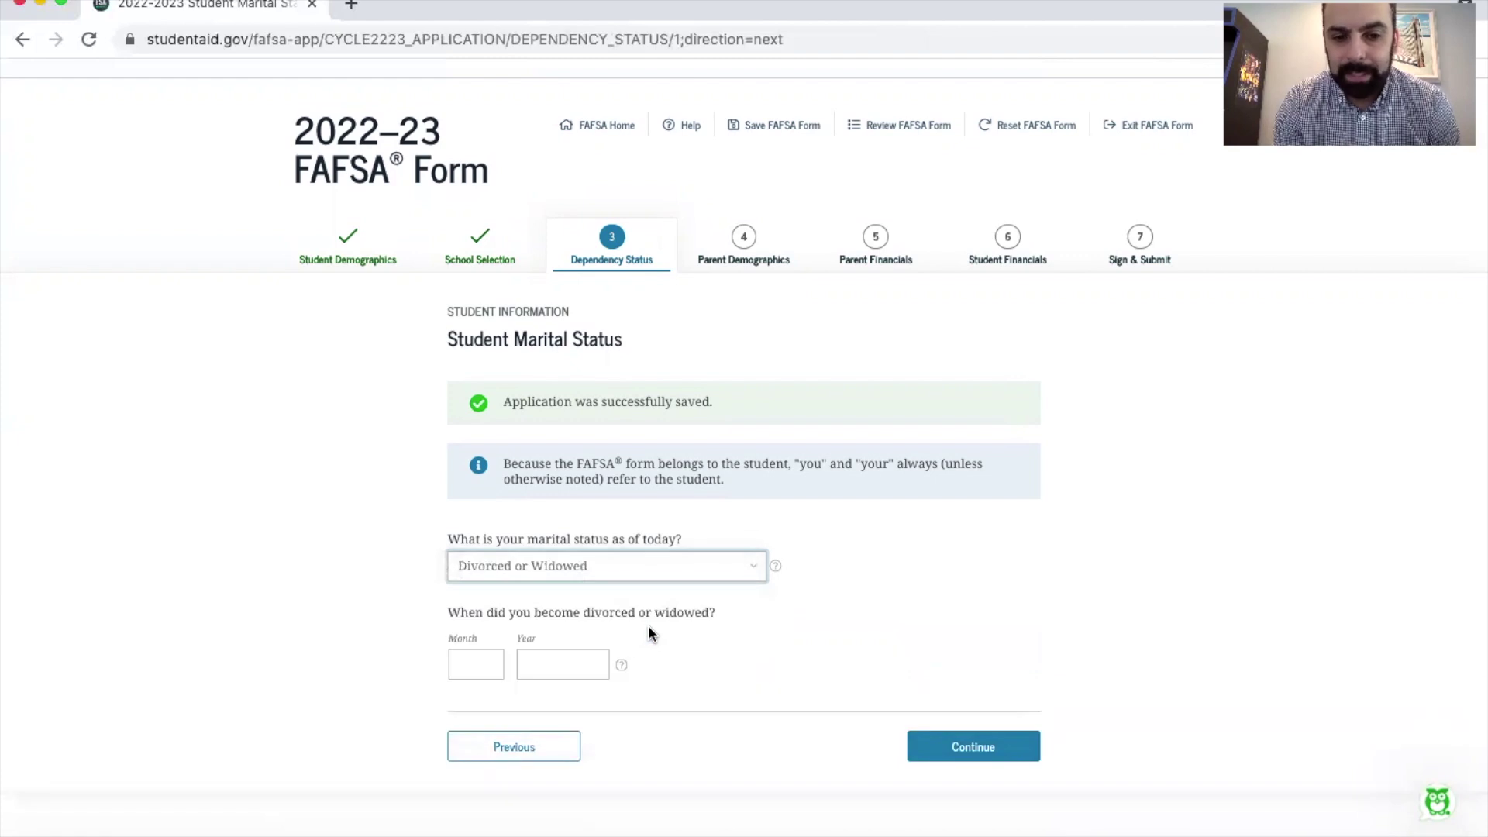
{"action": "left_click", "coordinate": [624, 569]}
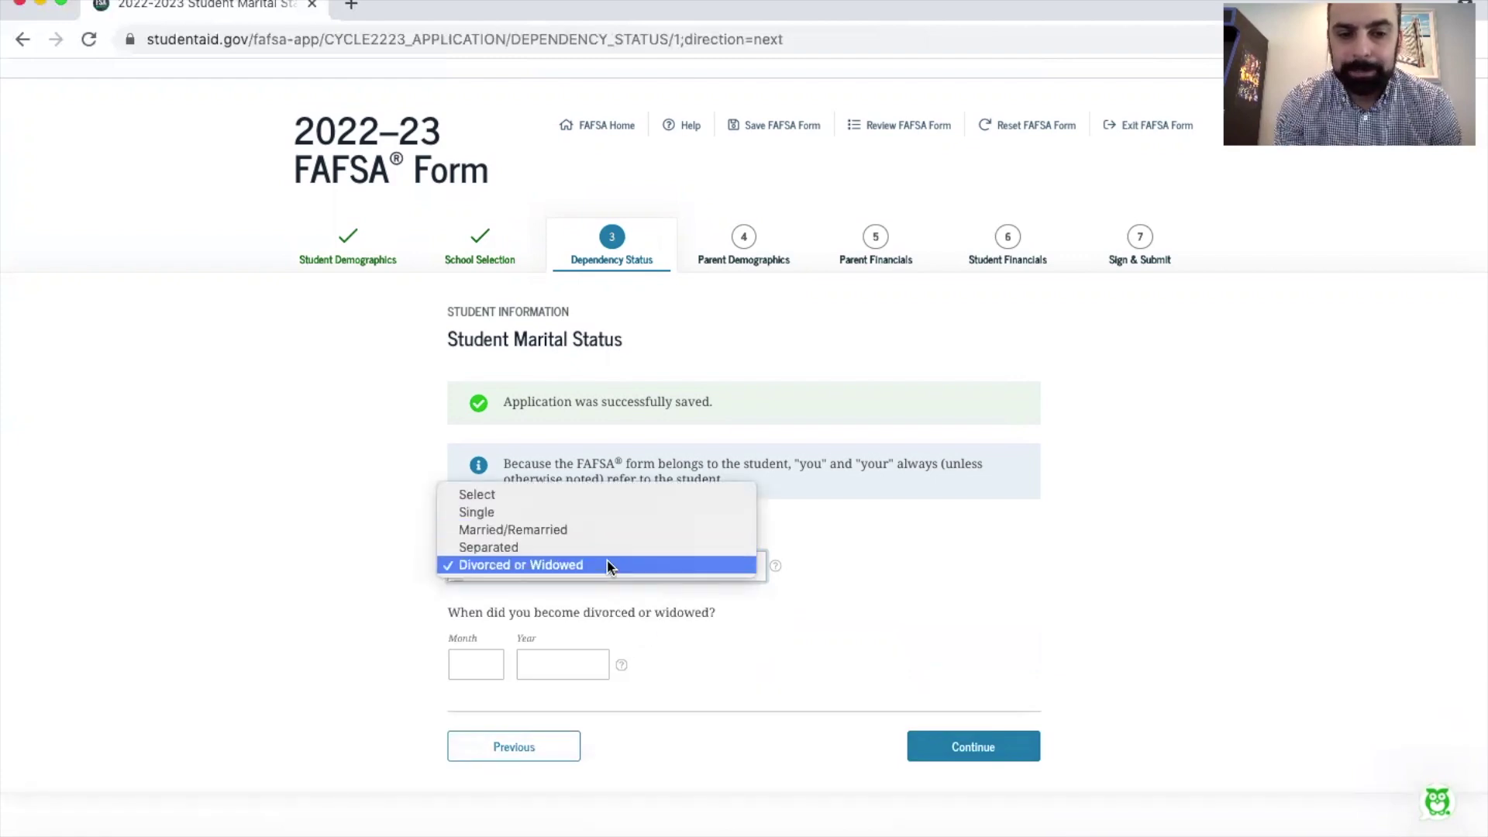
{"action": "left_click", "coordinate": [593, 529]}
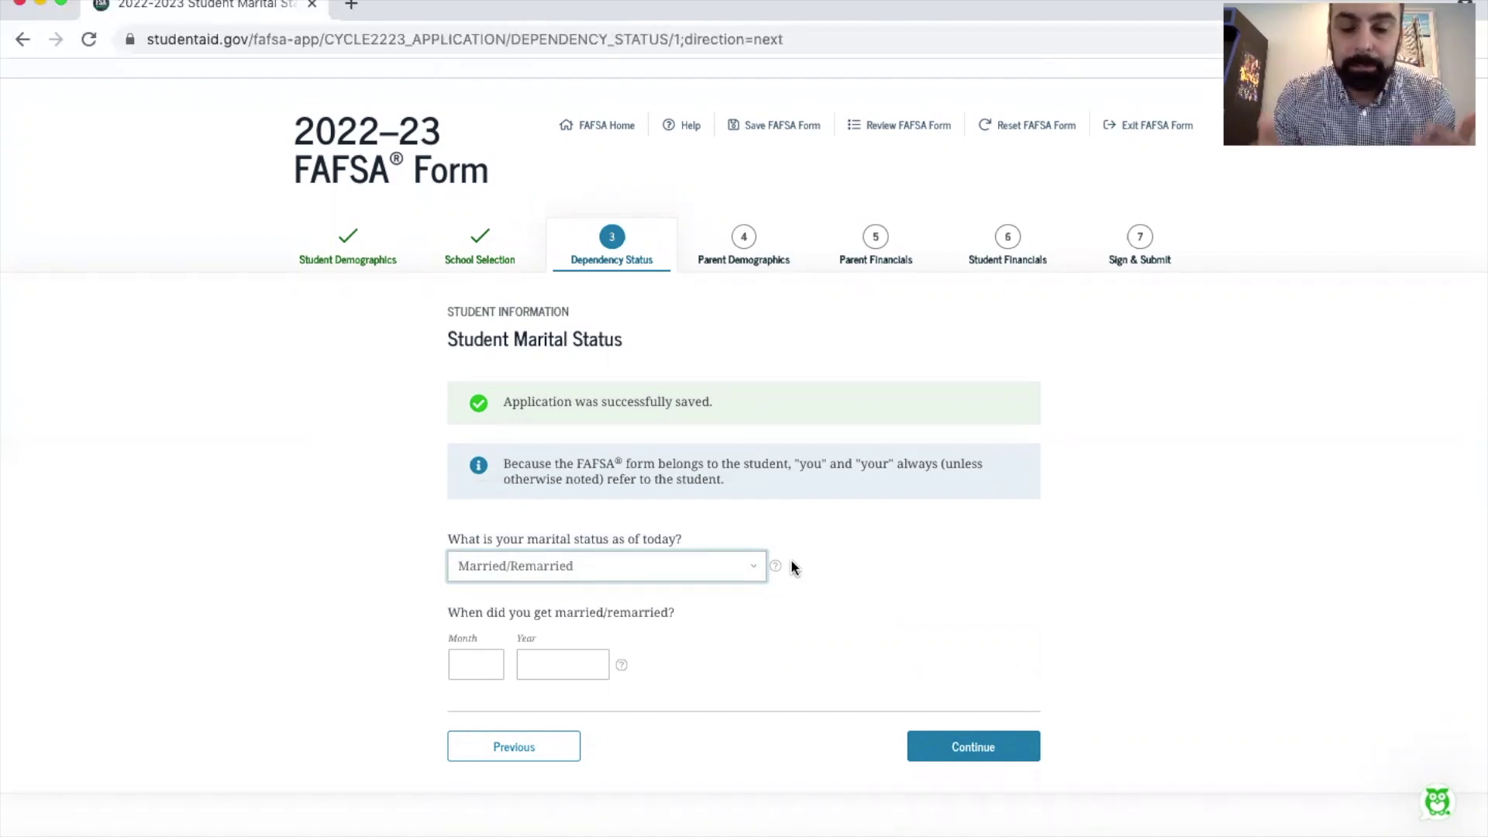
{"action": "left_click", "coordinate": [682, 575]}
{"action": "key", "text": "Up"}
{"action": "key", "text": "Return"}
{"action": "left_click", "coordinate": [968, 654]}
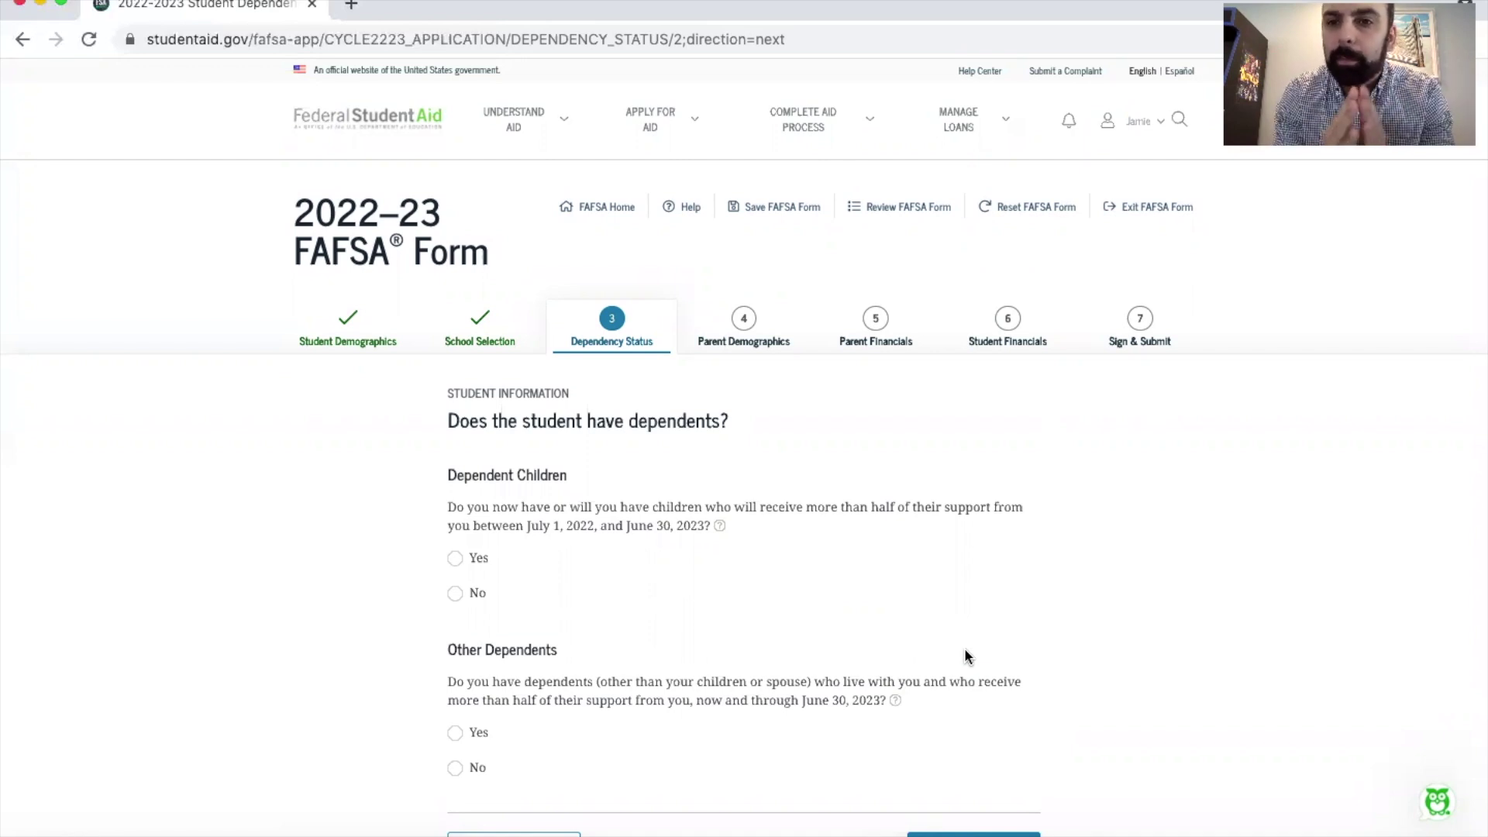
Step: Save progress, answer No for Dependent Children and No for Other Dependents, and continue
{"action": "left_click", "coordinate": [783, 213]}
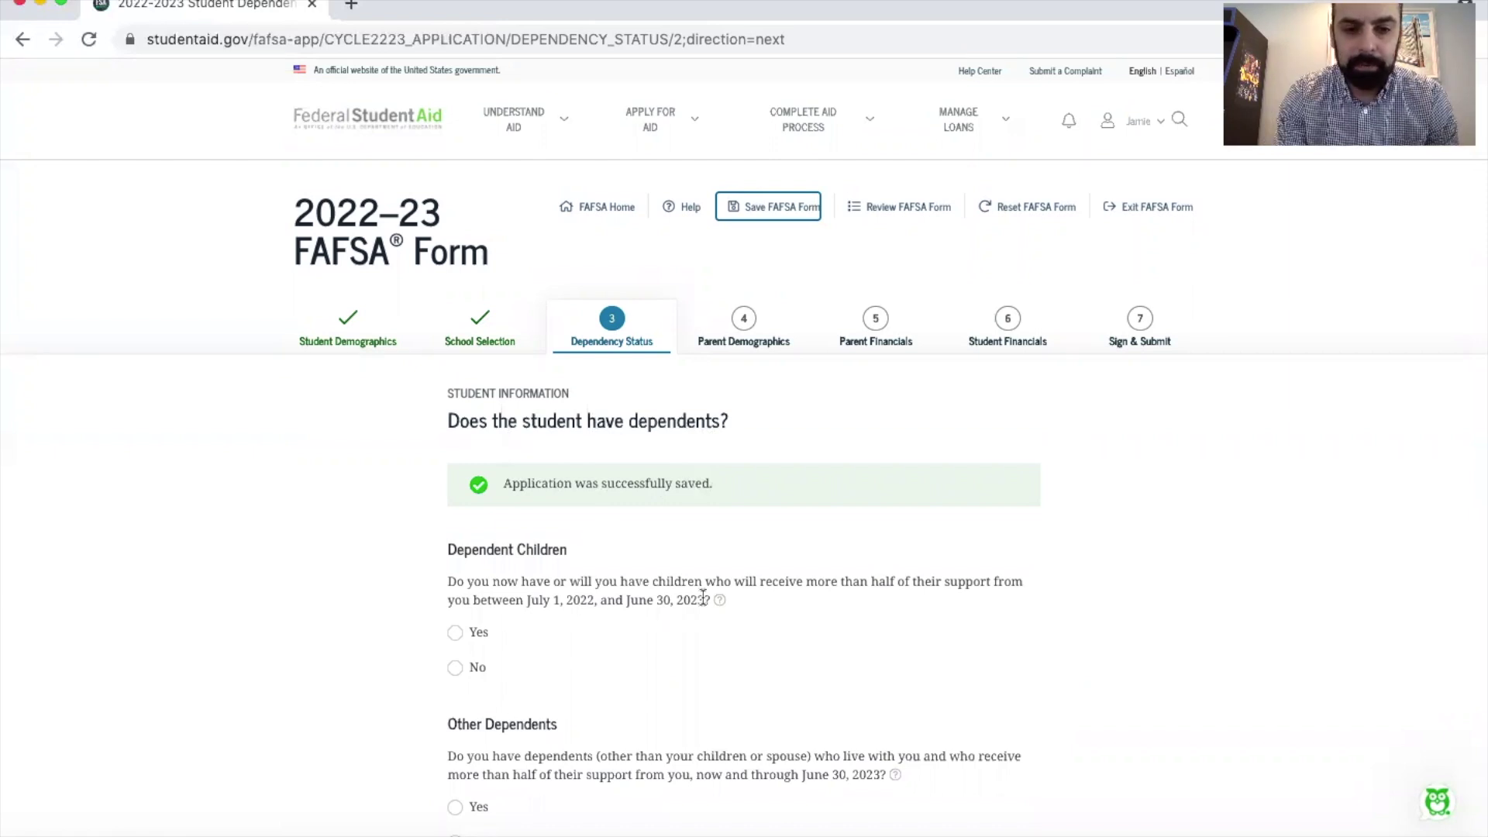
{"action": "scroll", "coordinate": [702, 597], "scroll_direction": "down", "scroll_amount": 3}
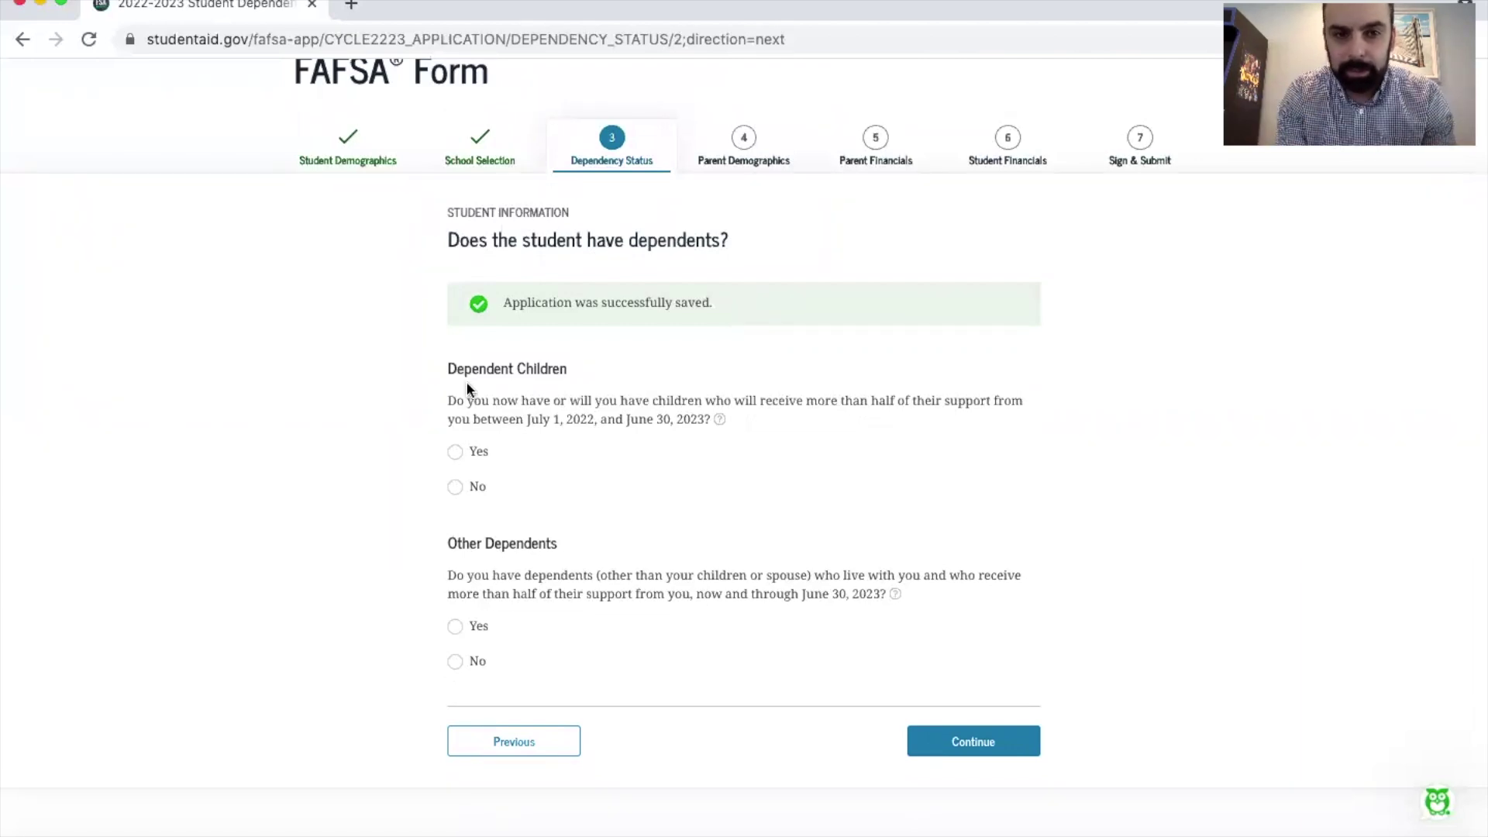
{"action": "scroll", "coordinate": [467, 389], "scroll_direction": "up", "scroll_amount": 1}
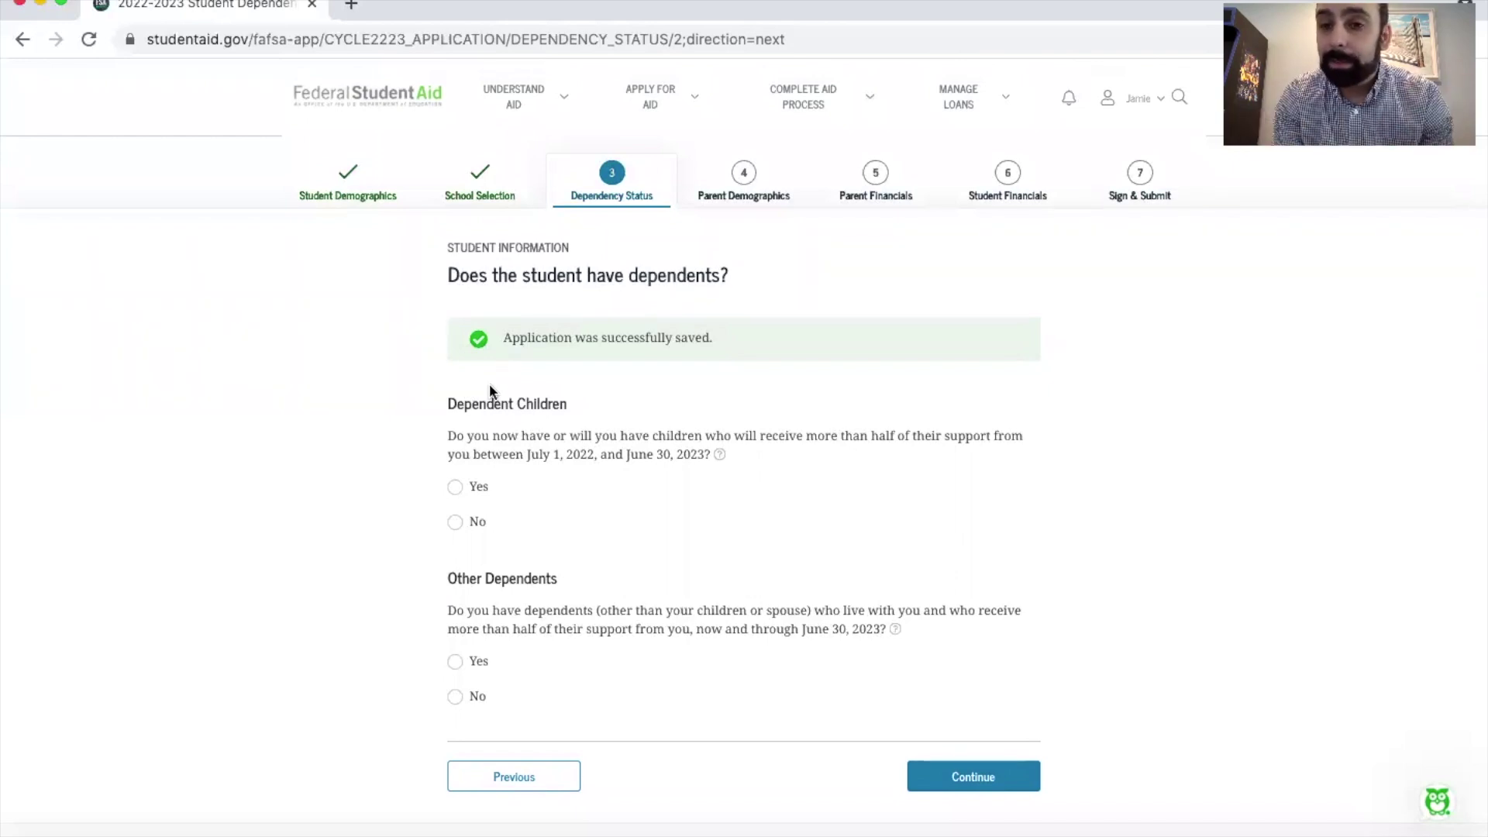
{"action": "left_click", "coordinate": [455, 522]}
{"action": "scroll", "coordinate": [732, 499], "scroll_direction": "down", "scroll_amount": 2}
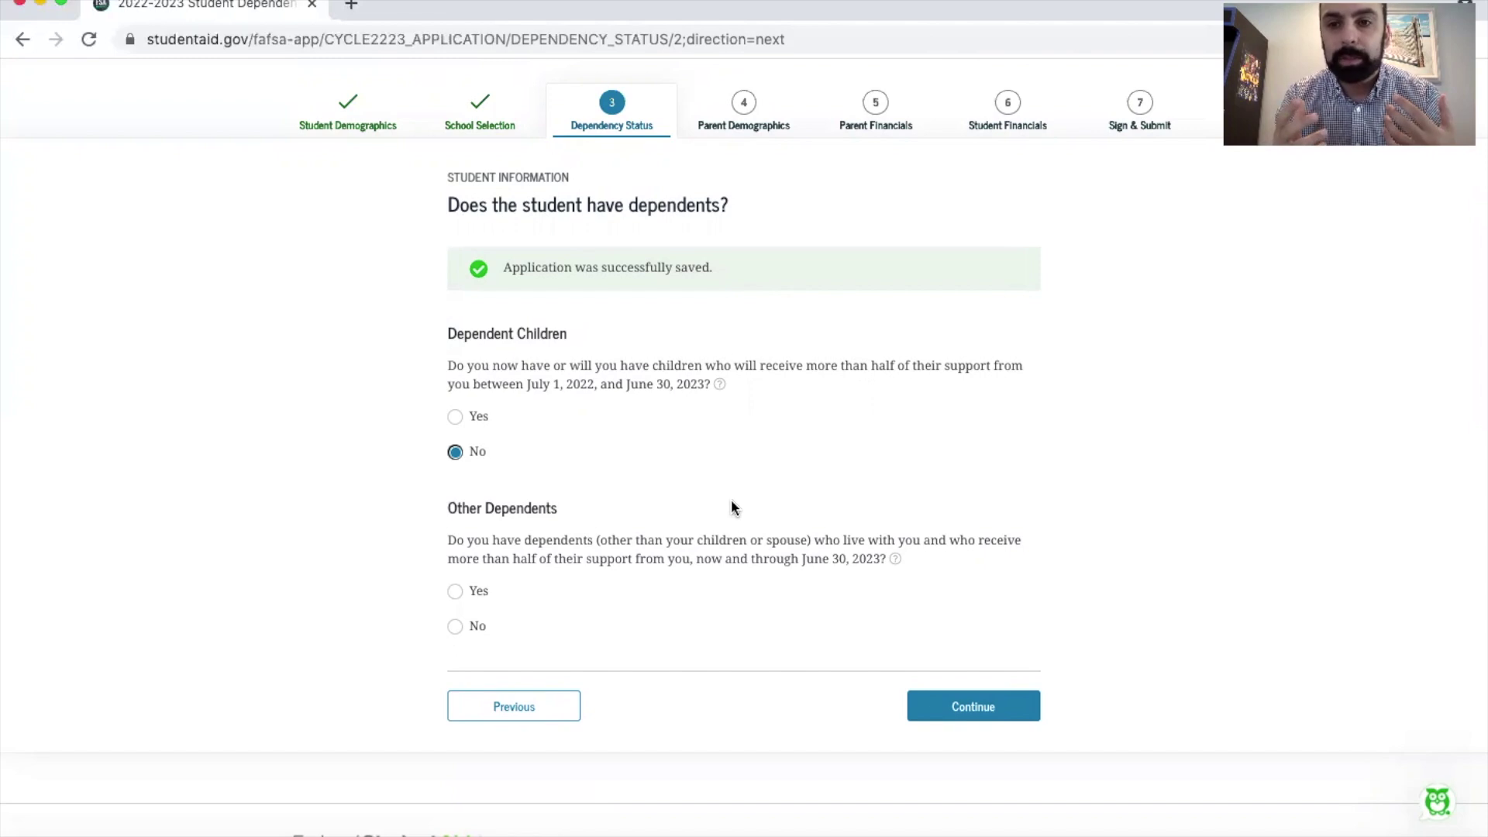
{"action": "scroll", "coordinate": [733, 508], "scroll_direction": "down", "scroll_amount": 1}
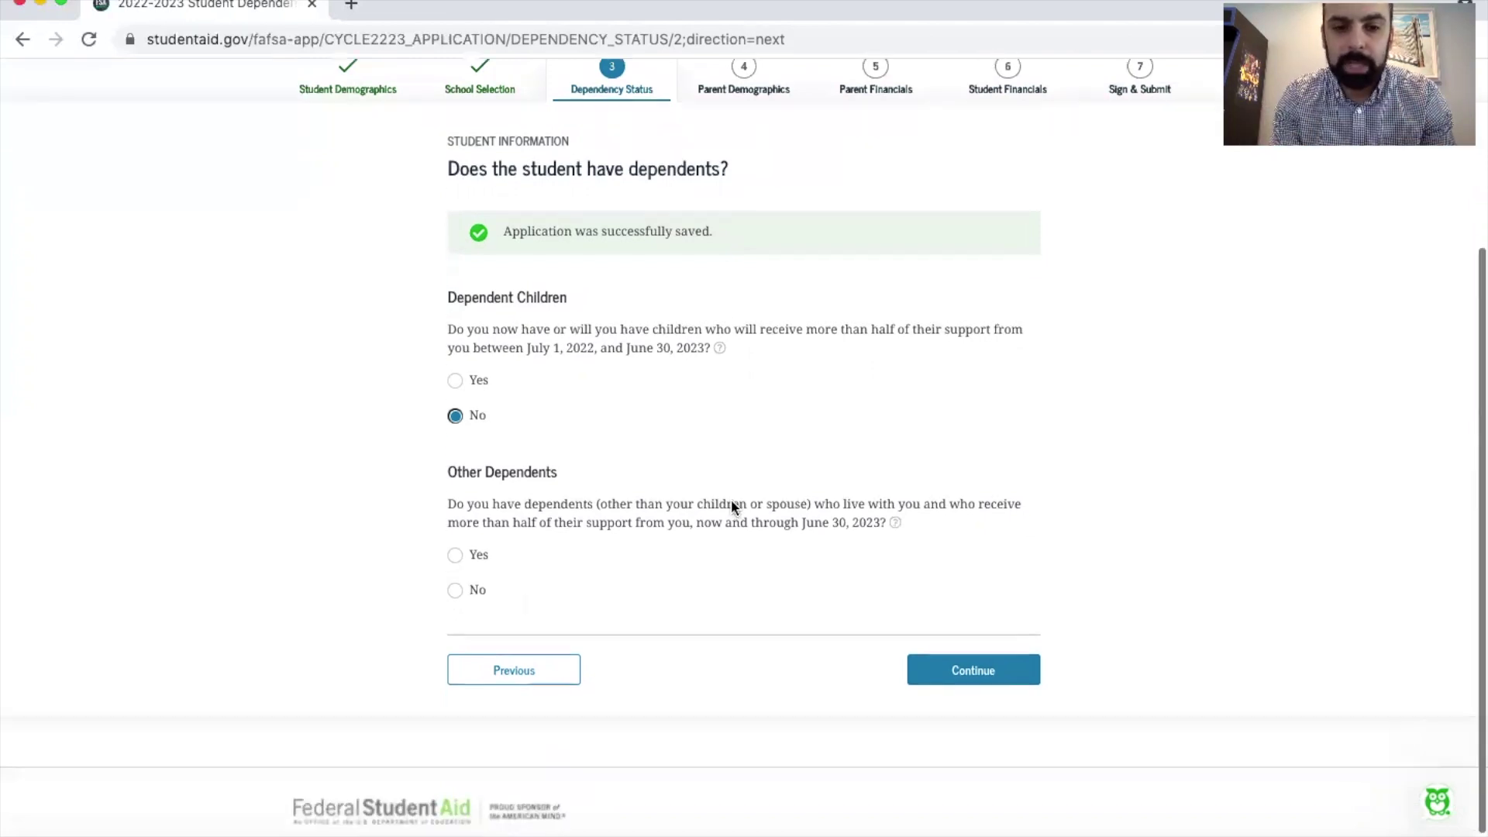
{"action": "left_click", "coordinate": [455, 590]}
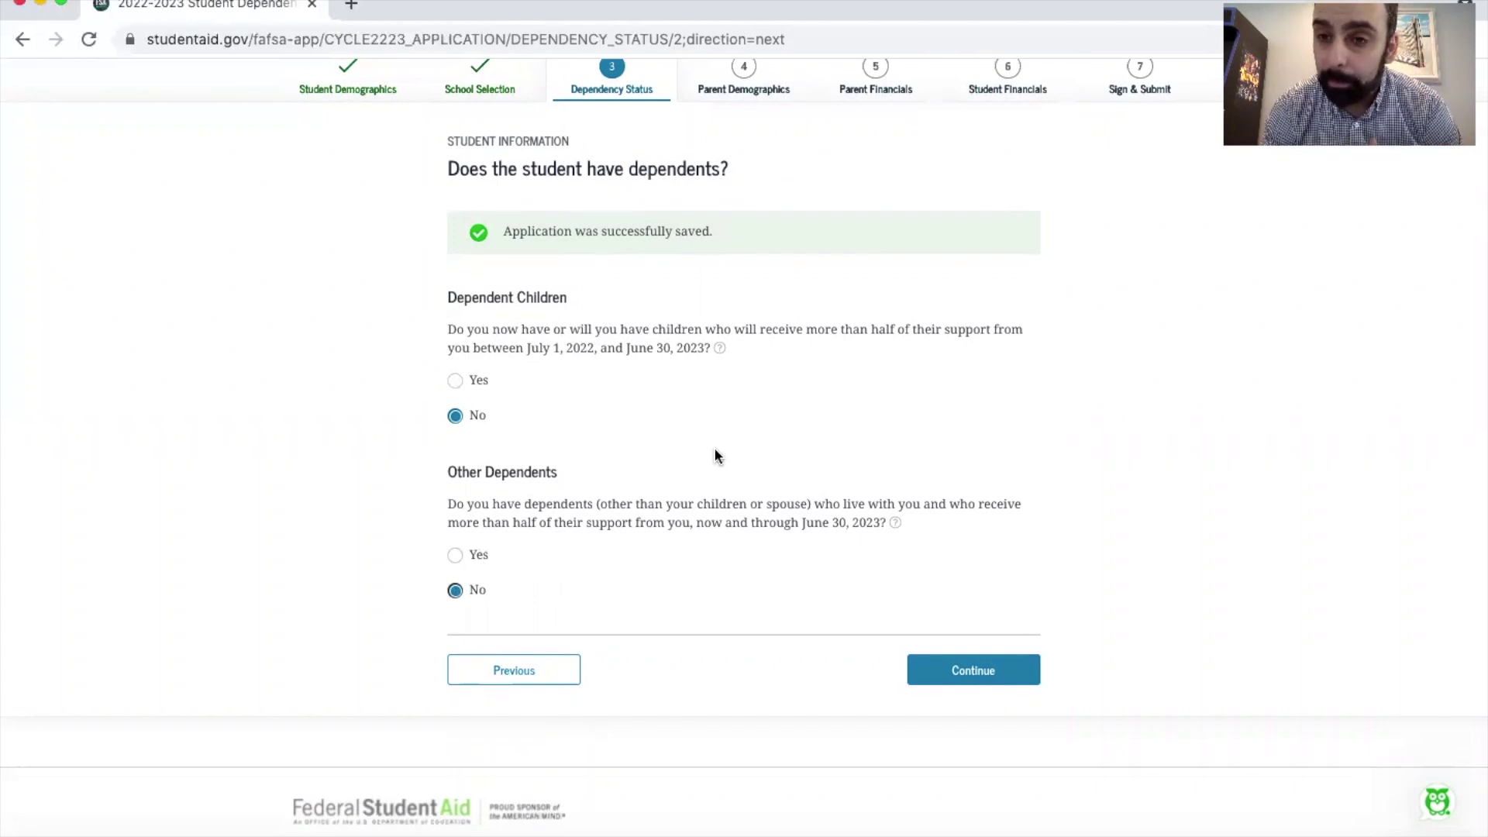
{"action": "left_click", "coordinate": [968, 680]}
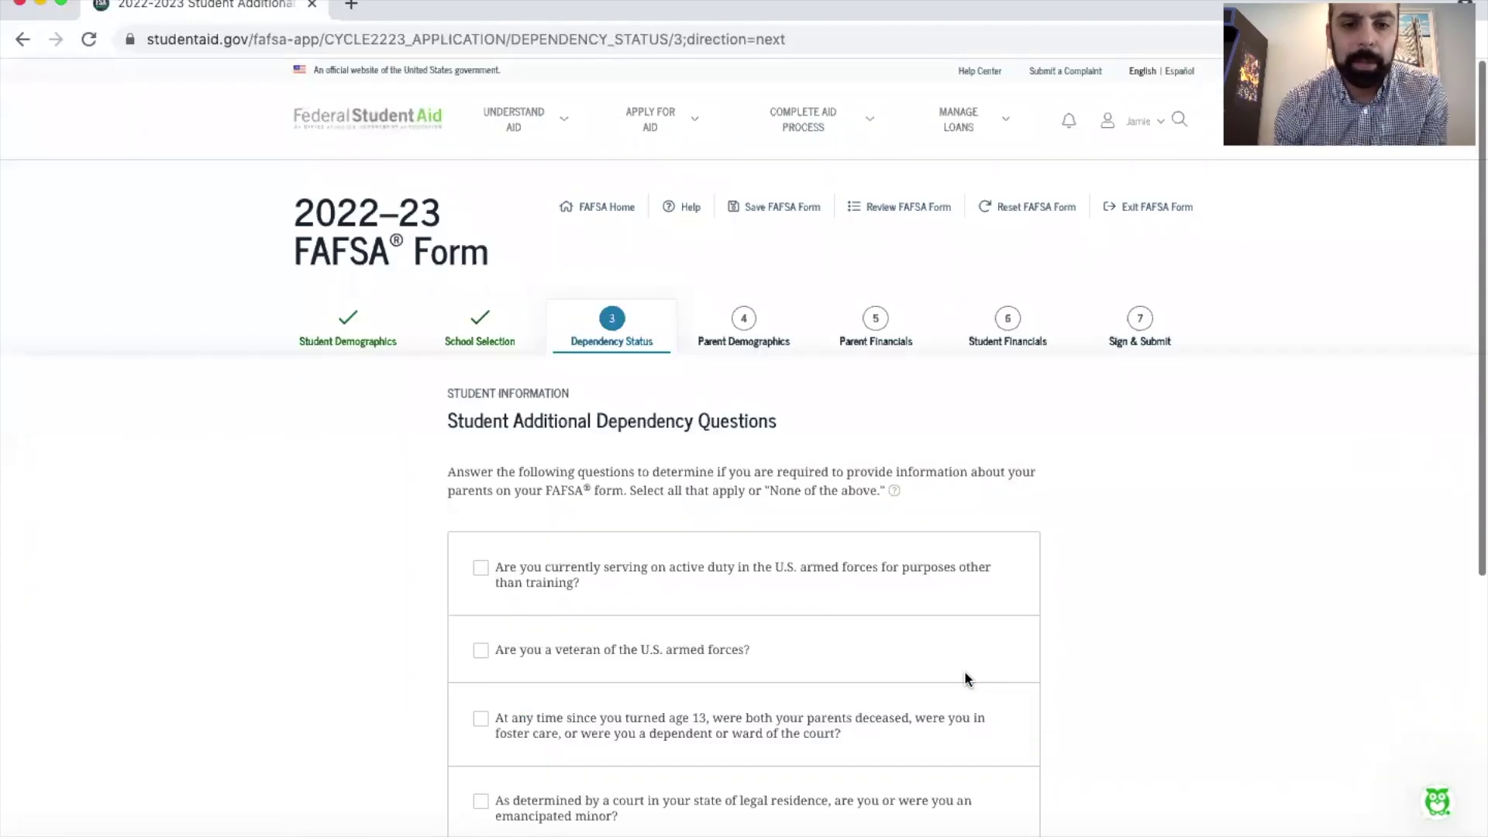
Step: Tick the legal guardianship box, switch to 'None of the above', and continue
{"action": "scroll", "coordinate": [965, 679], "scroll_direction": "down", "scroll_amount": 4}
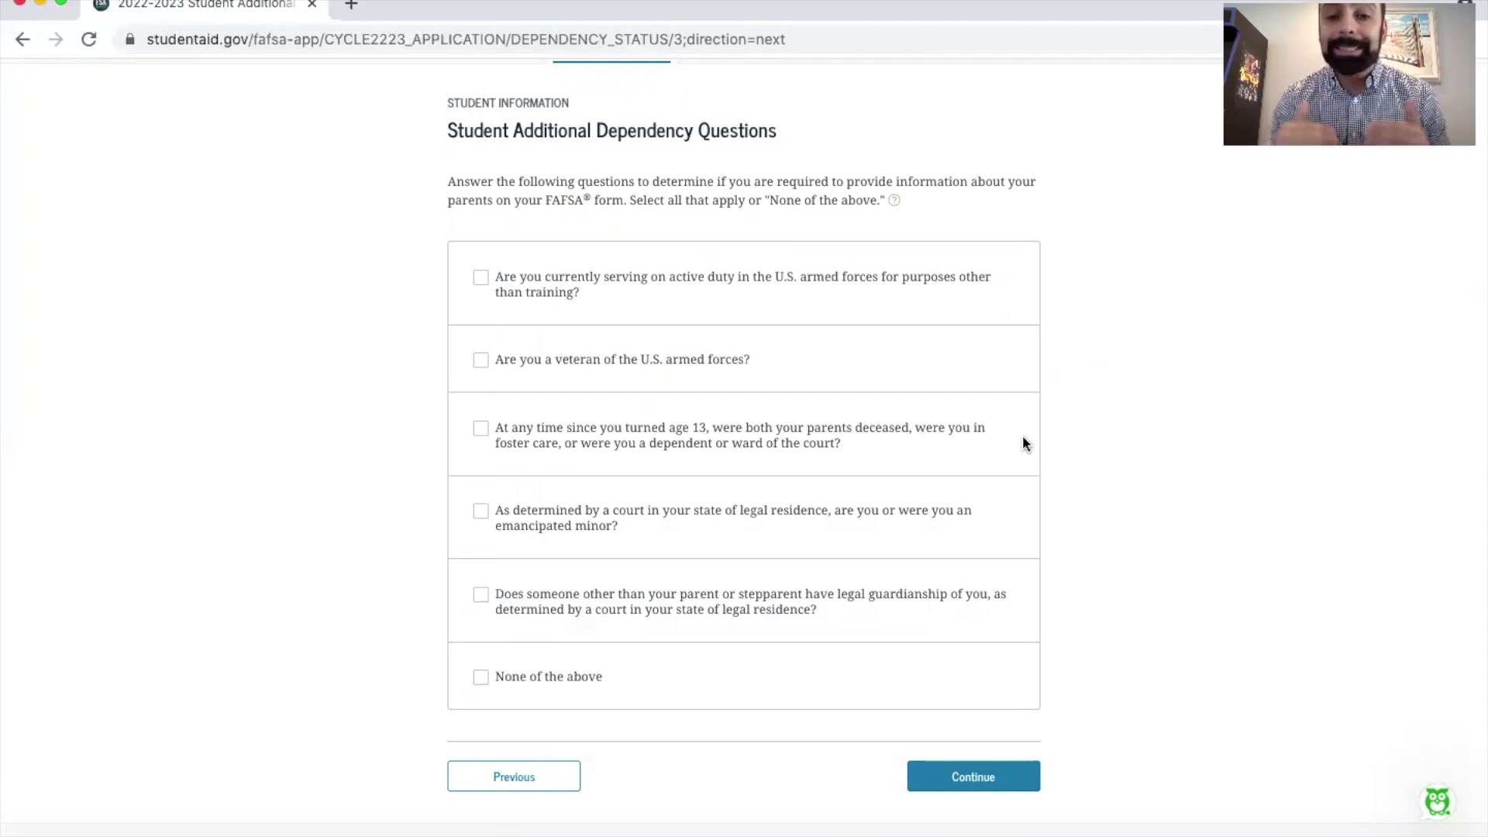
{"action": "left_click", "coordinate": [677, 604]}
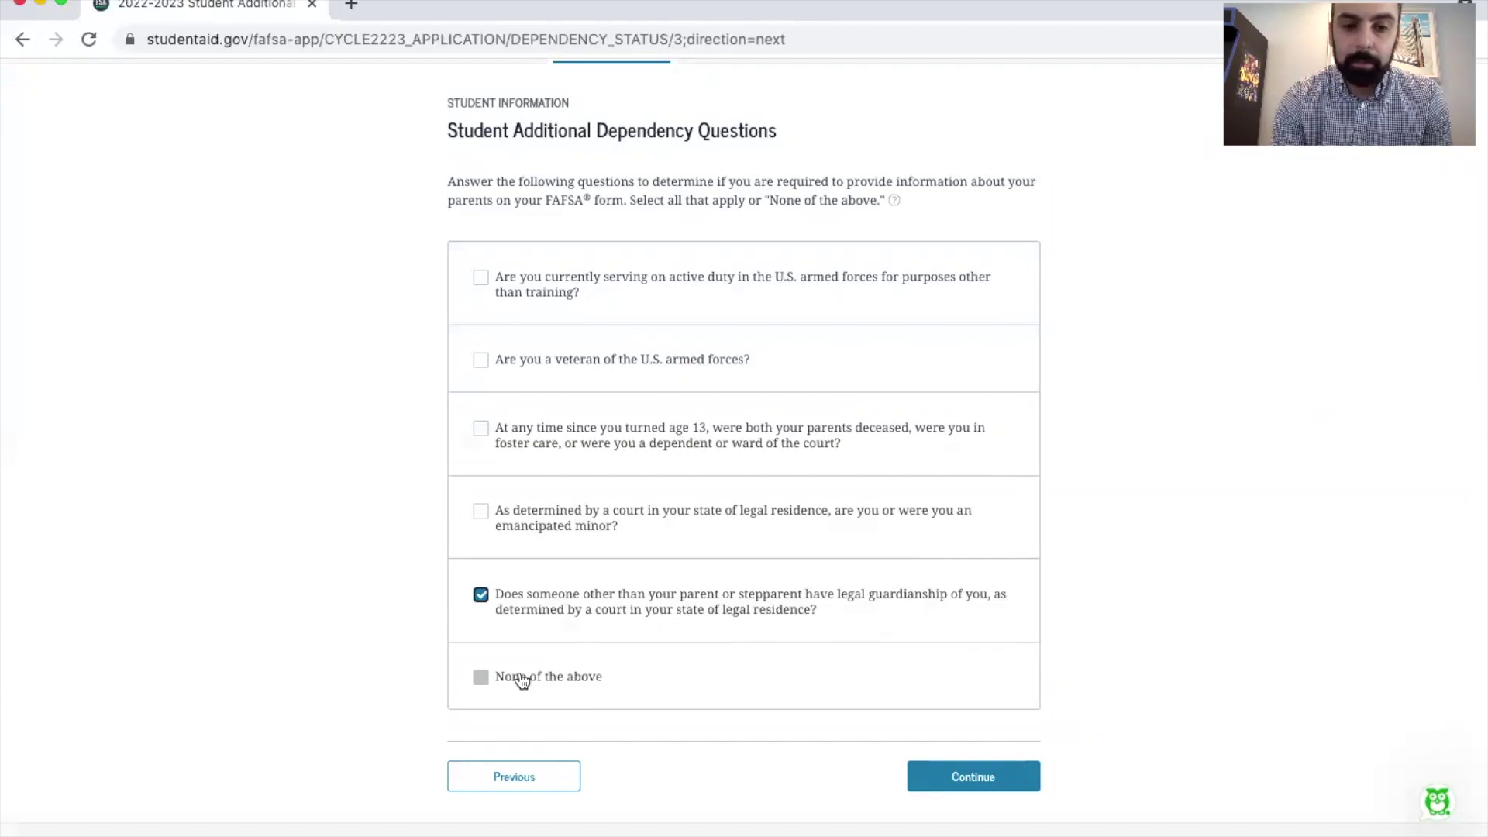
{"action": "left_click", "coordinate": [480, 677]}
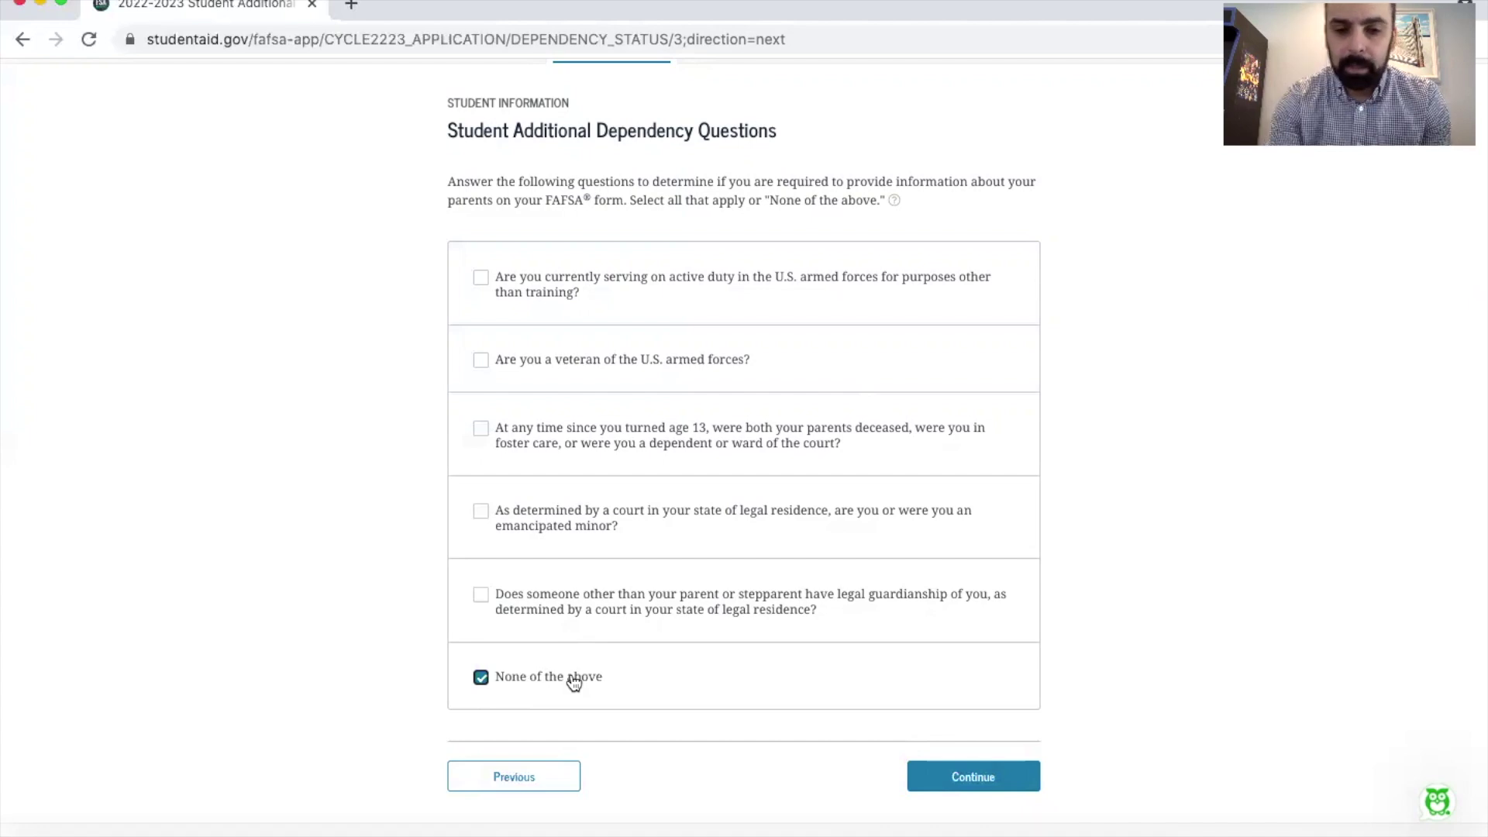
{"action": "left_click", "coordinate": [969, 785]}
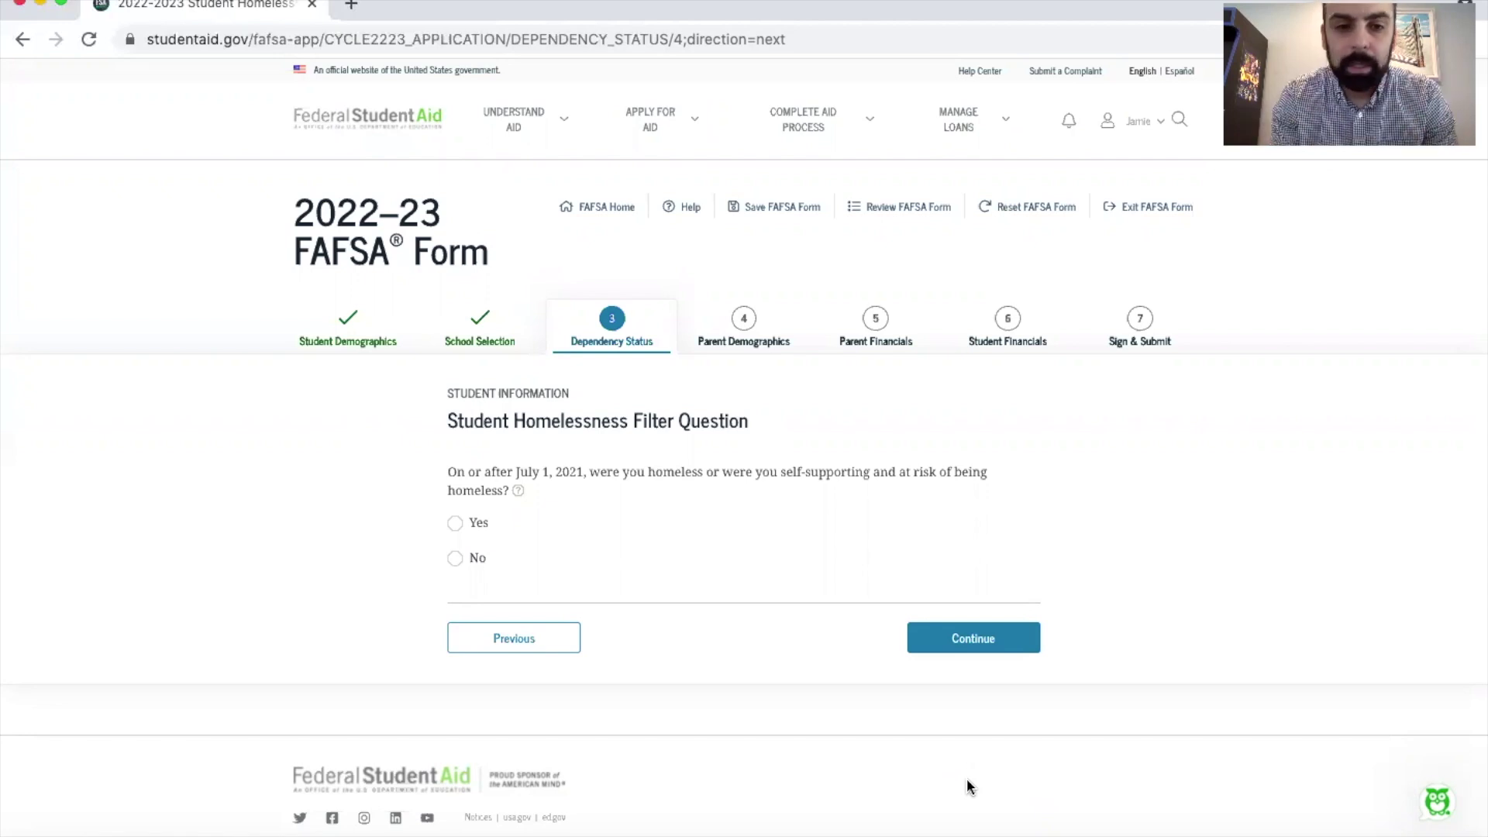
Step: Read the homelessness help note, then answer No and continue
{"action": "left_click", "coordinate": [516, 493]}
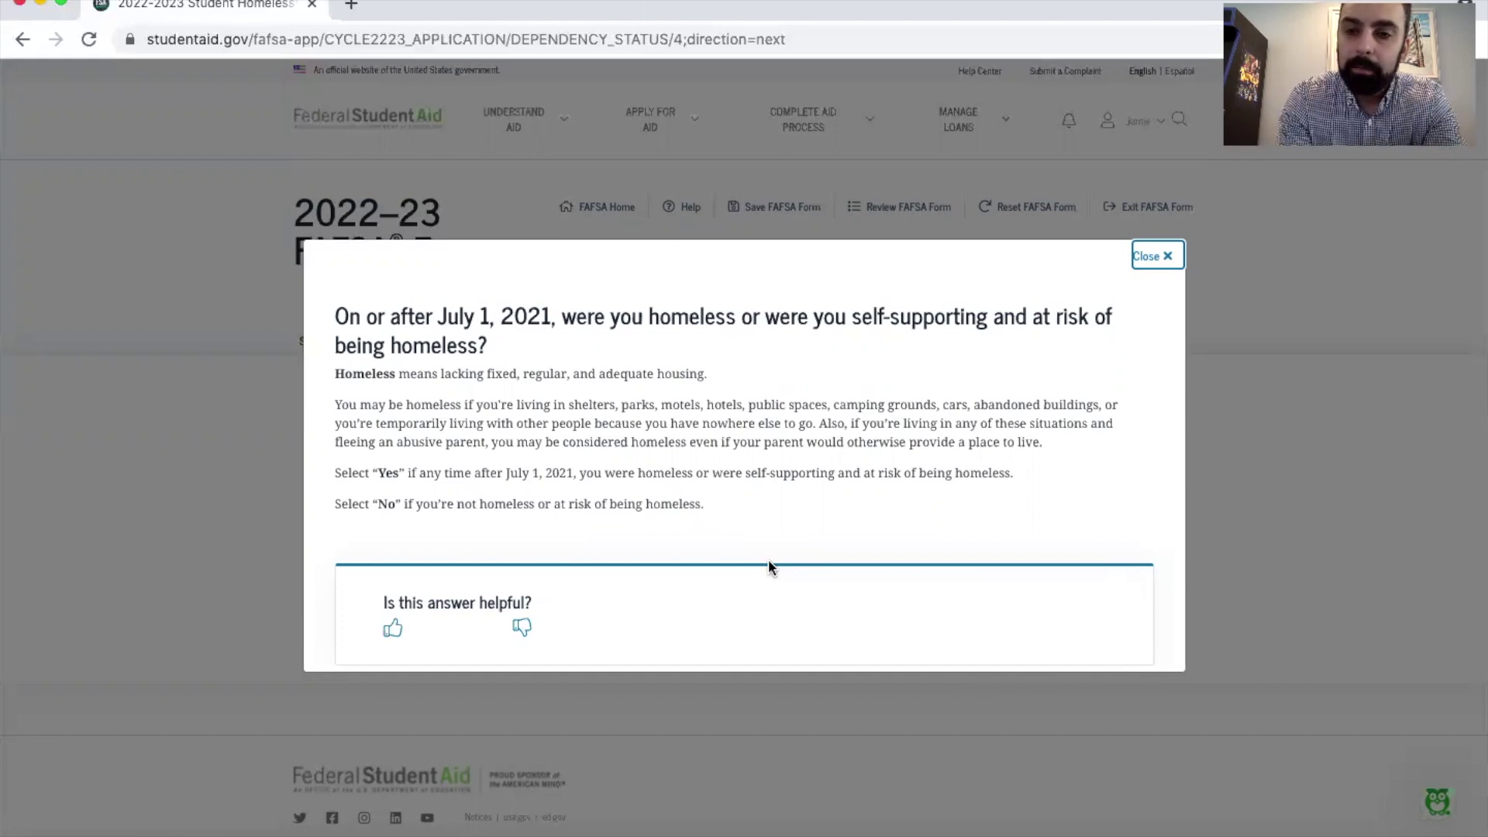
{"action": "left_click", "coordinate": [1145, 259]}
{"action": "left_click", "coordinate": [462, 558]}
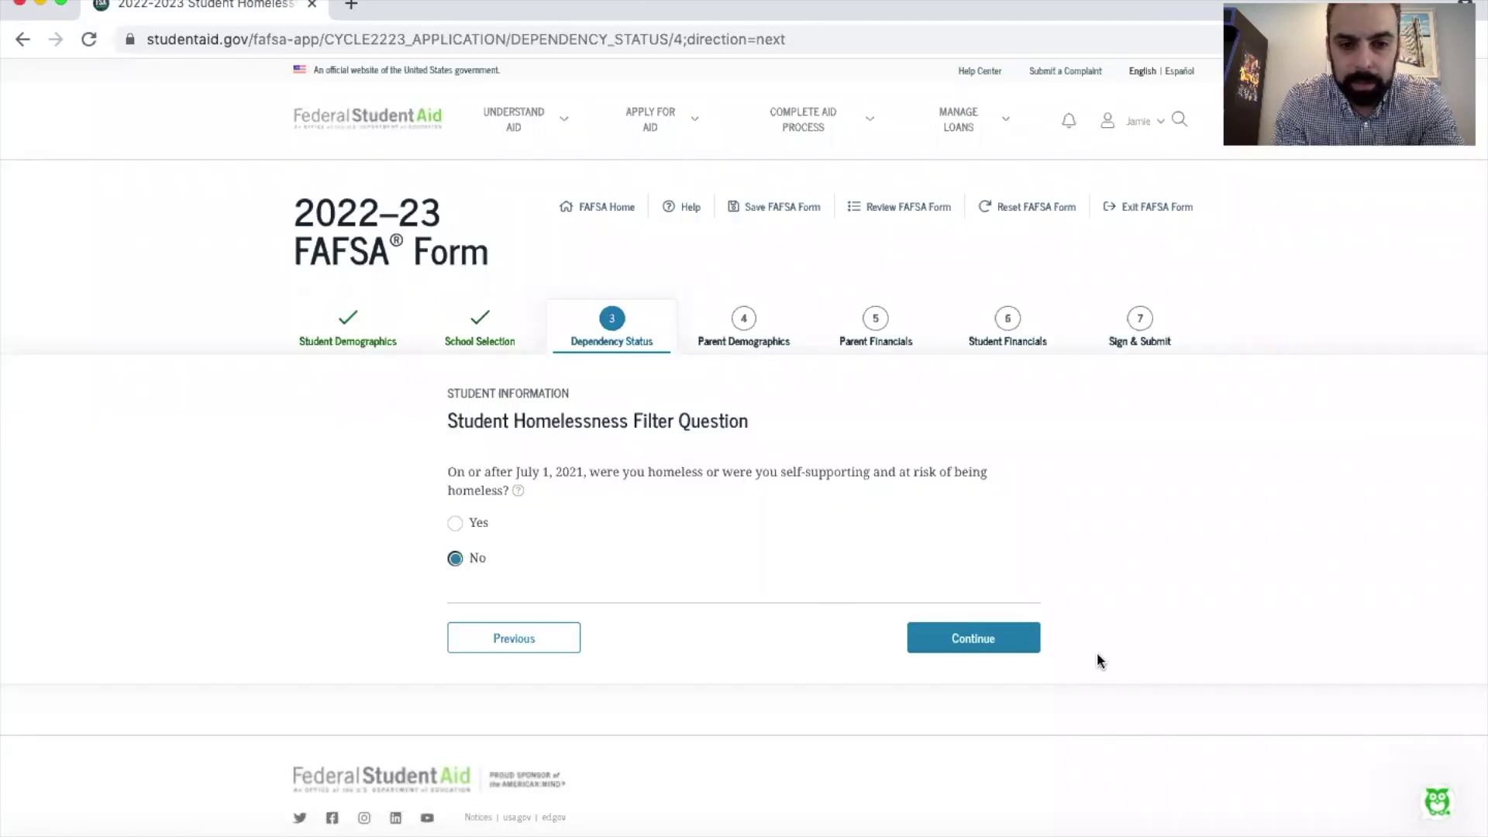
{"action": "left_click", "coordinate": [987, 641]}
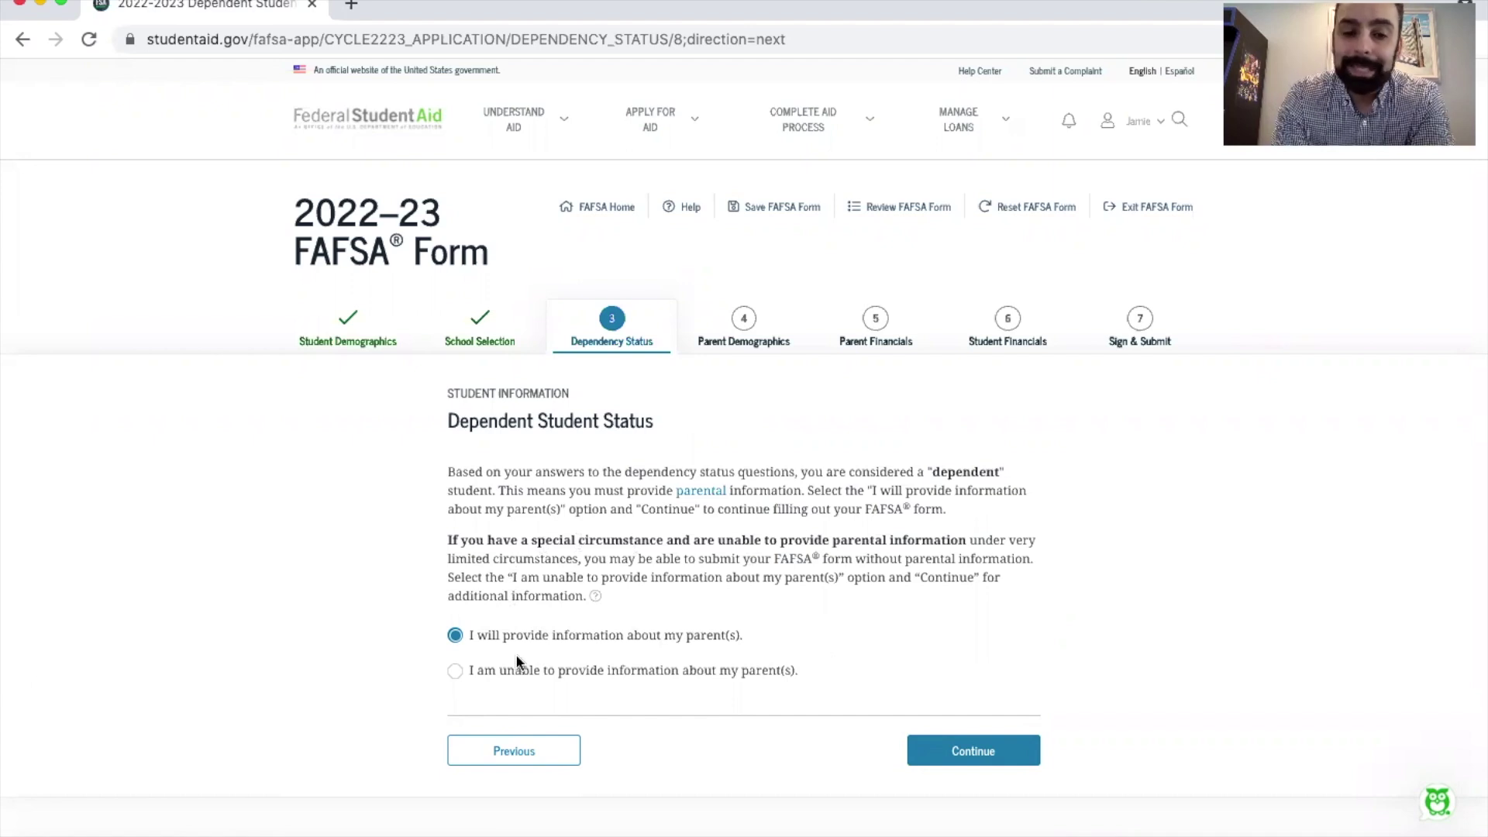
Step: Choose 'I will provide information about my parent(s)' and continue to Parent Demographics
{"action": "left_click", "coordinate": [482, 671]}
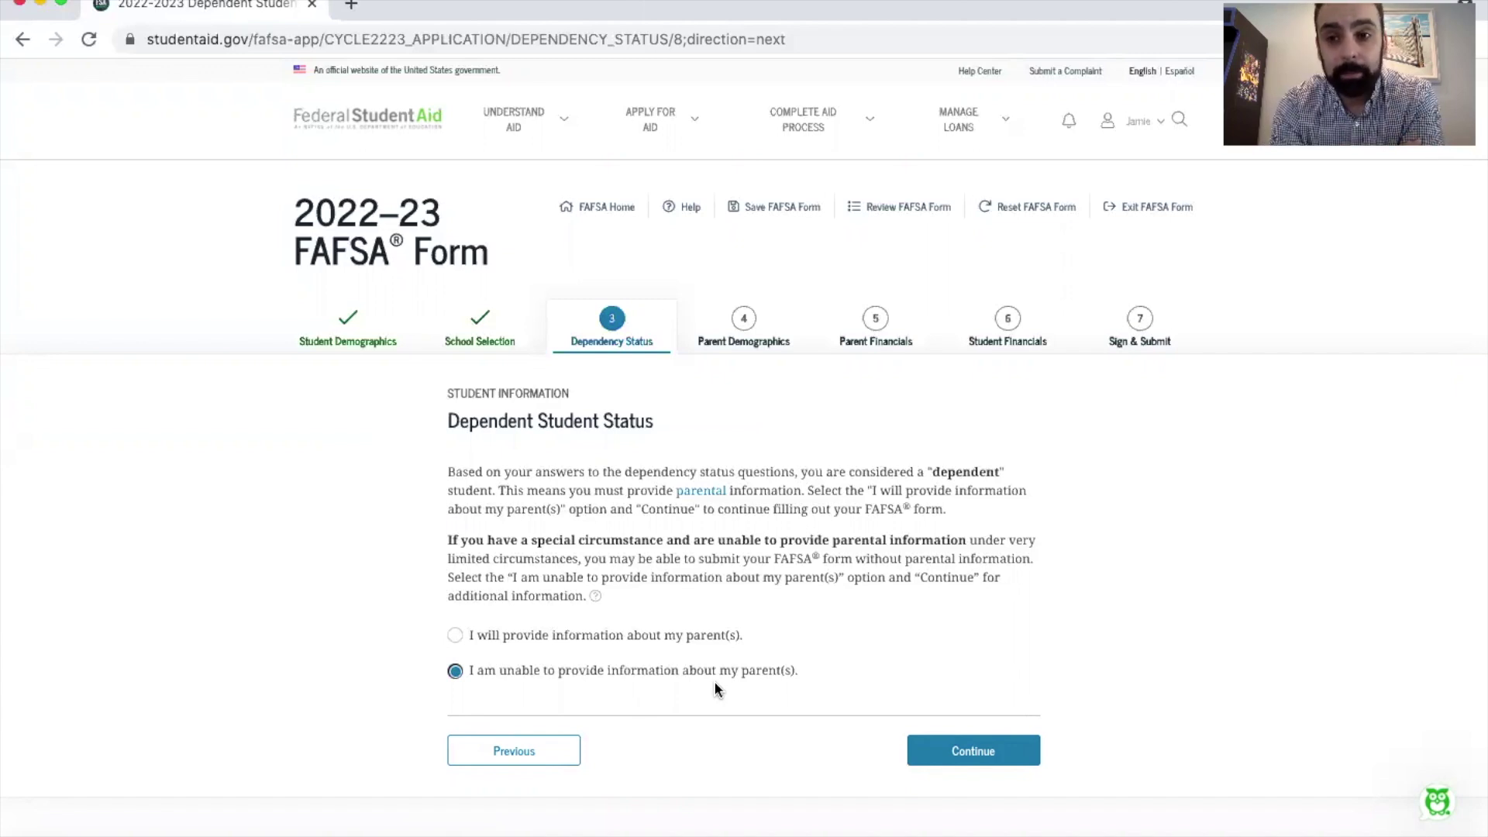
{"action": "left_click", "coordinate": [475, 634]}
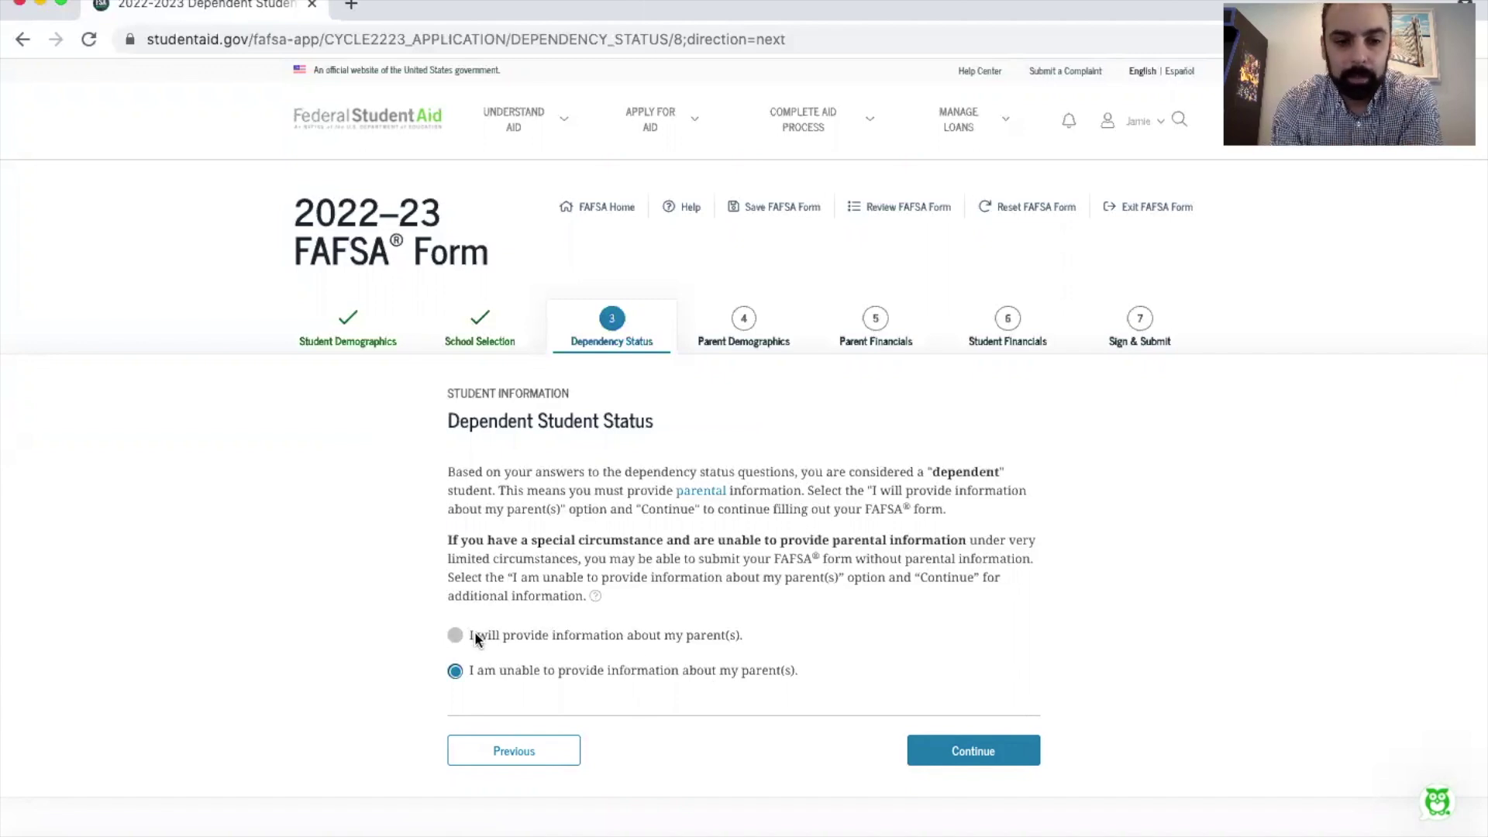
{"action": "left_click", "coordinate": [963, 747]}
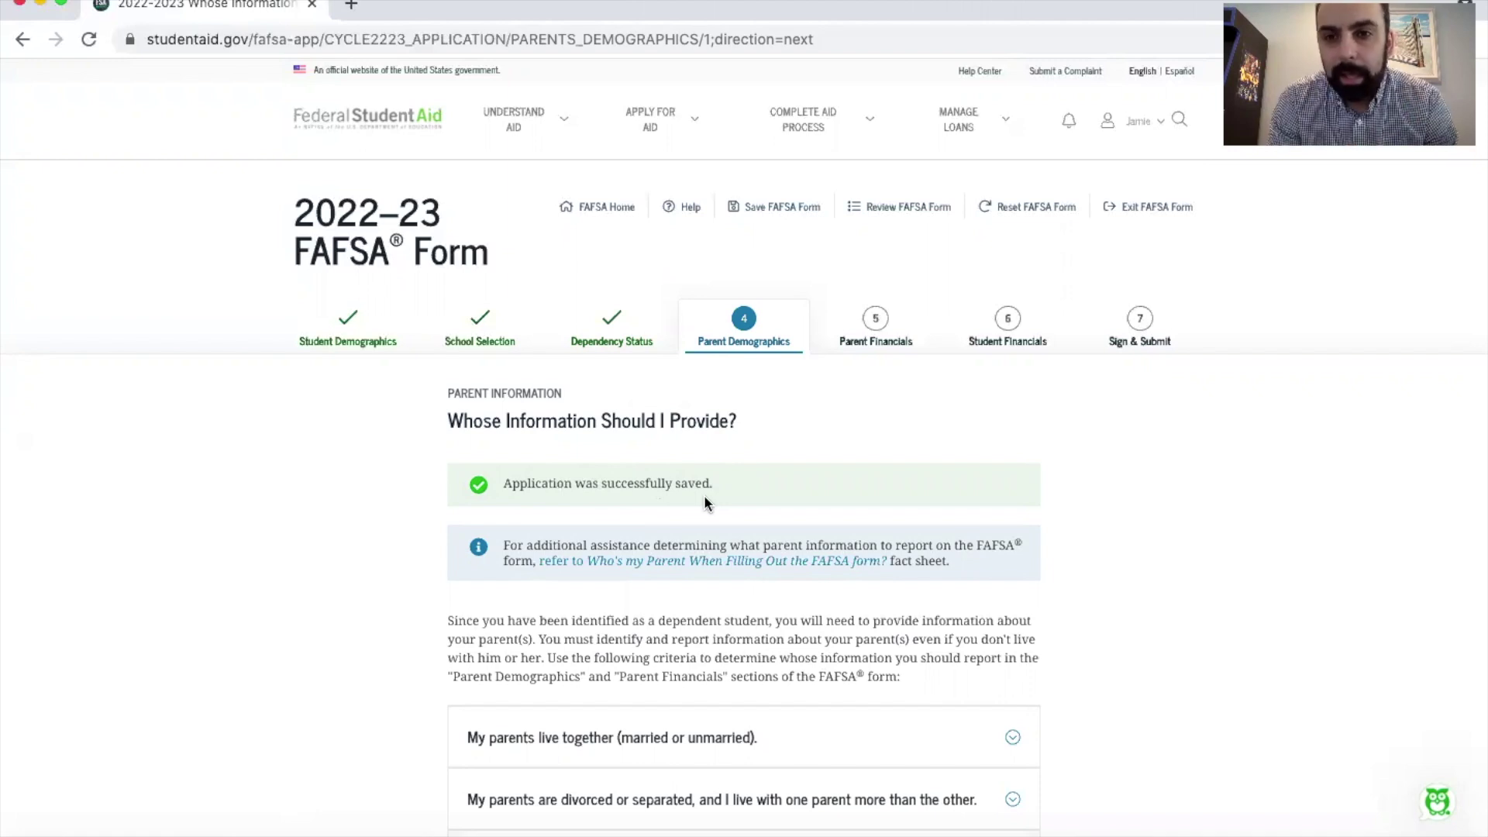
Step: Scroll through the 'Whose Information Should I Provide?' guidance and continue
{"action": "scroll", "coordinate": [704, 498], "scroll_direction": "down", "scroll_amount": 5}
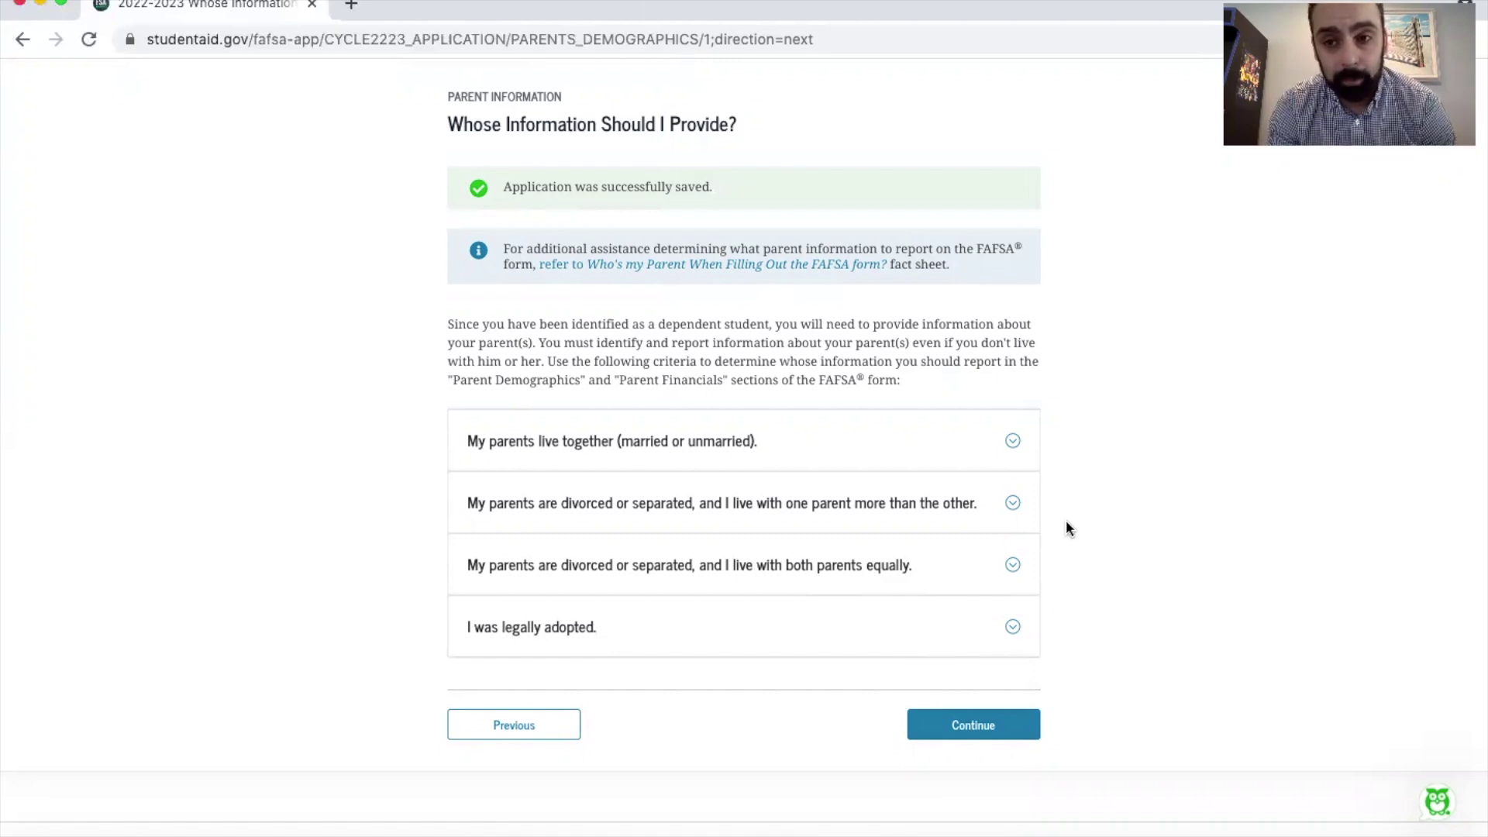
{"action": "left_click", "coordinate": [977, 726]}
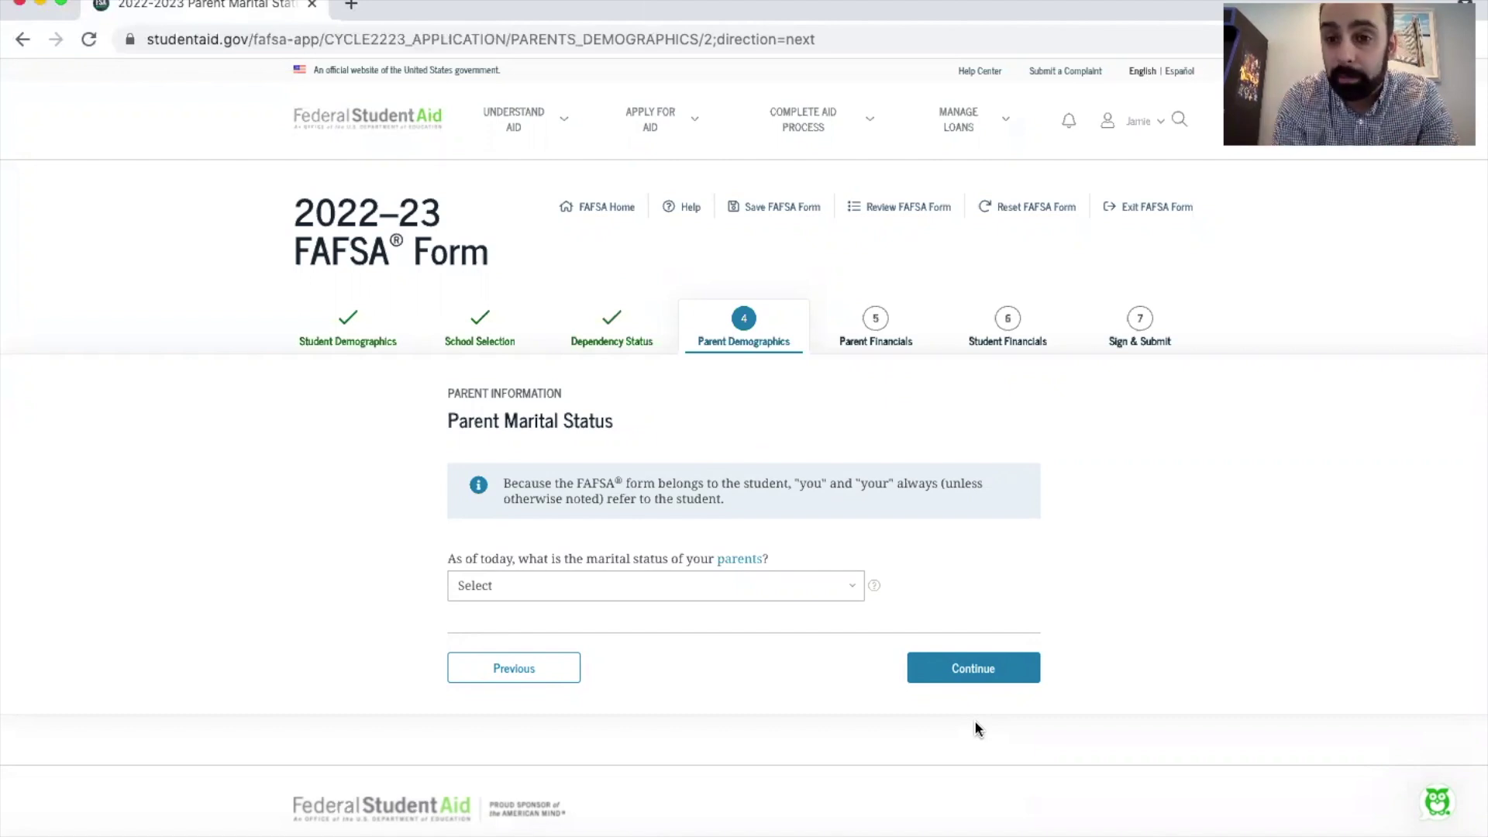
Step: Cycle the parents' marital status through Never married, Unmarried, Married, Divorced, ending on Widowed
{"action": "left_click", "coordinate": [609, 581]}
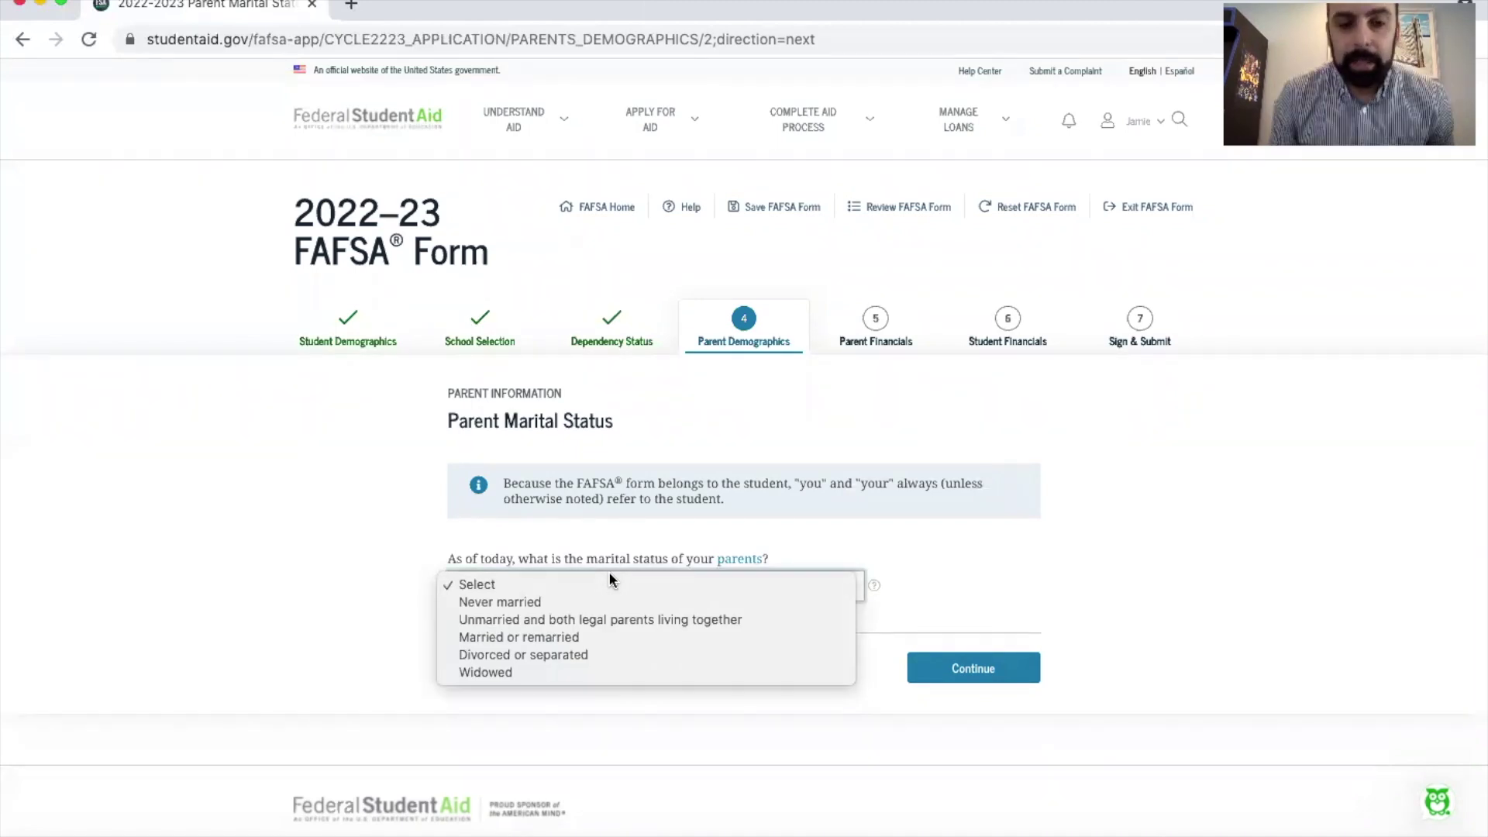
{"action": "left_click", "coordinate": [555, 601]}
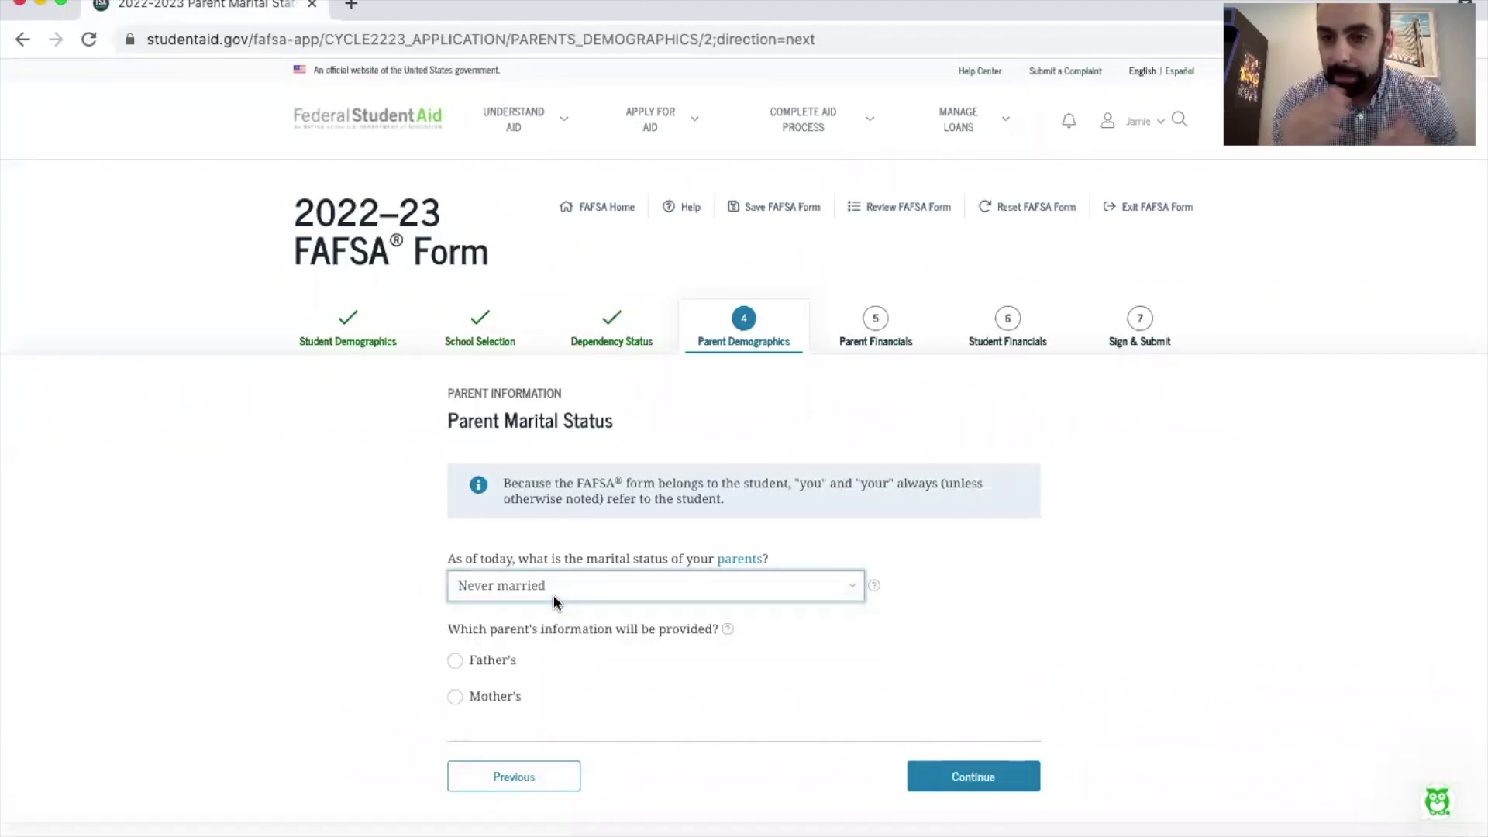
{"action": "left_click", "coordinate": [551, 594]}
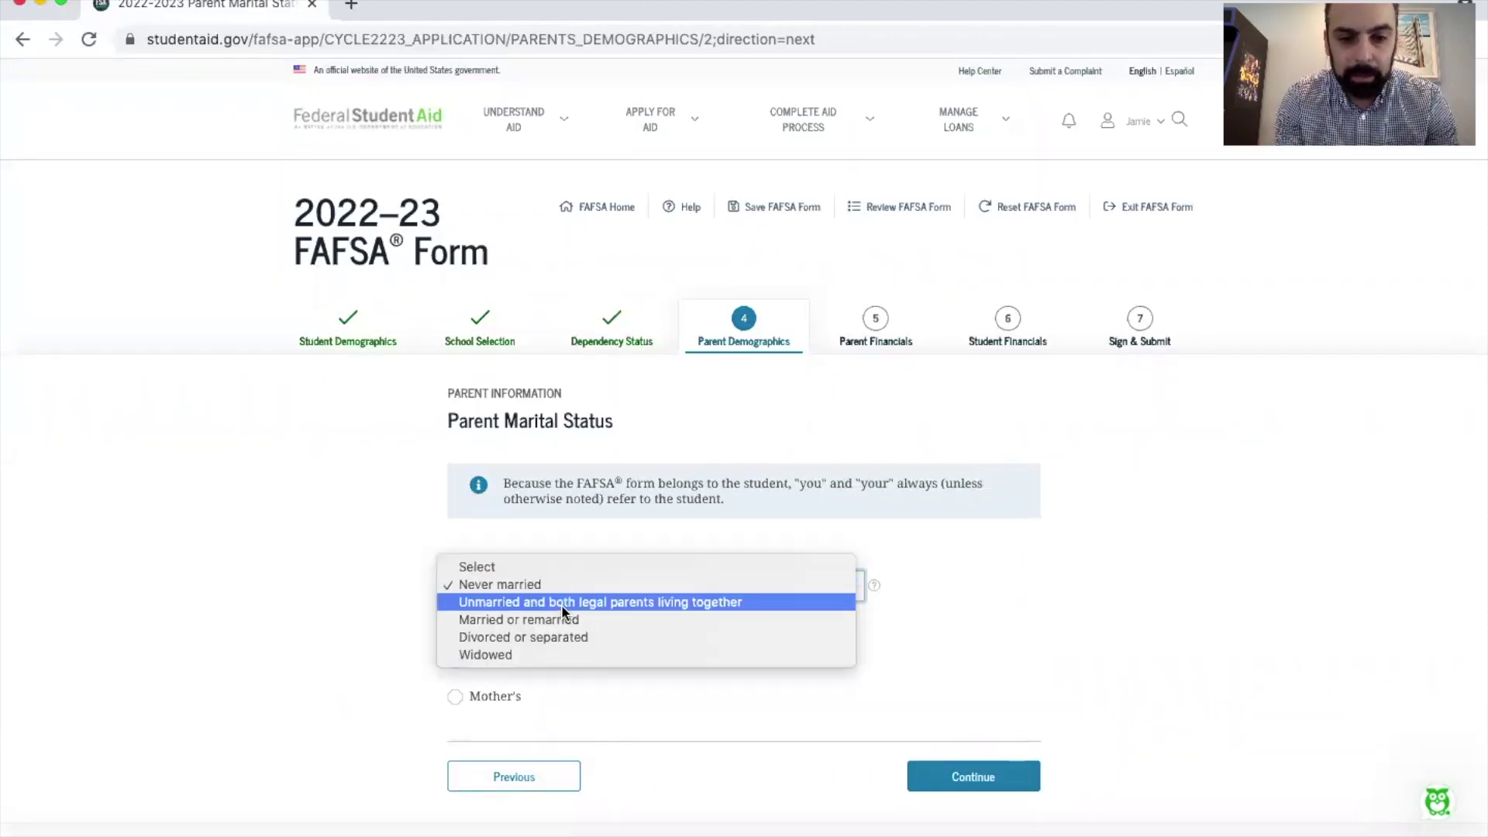
{"action": "left_click", "coordinate": [562, 608]}
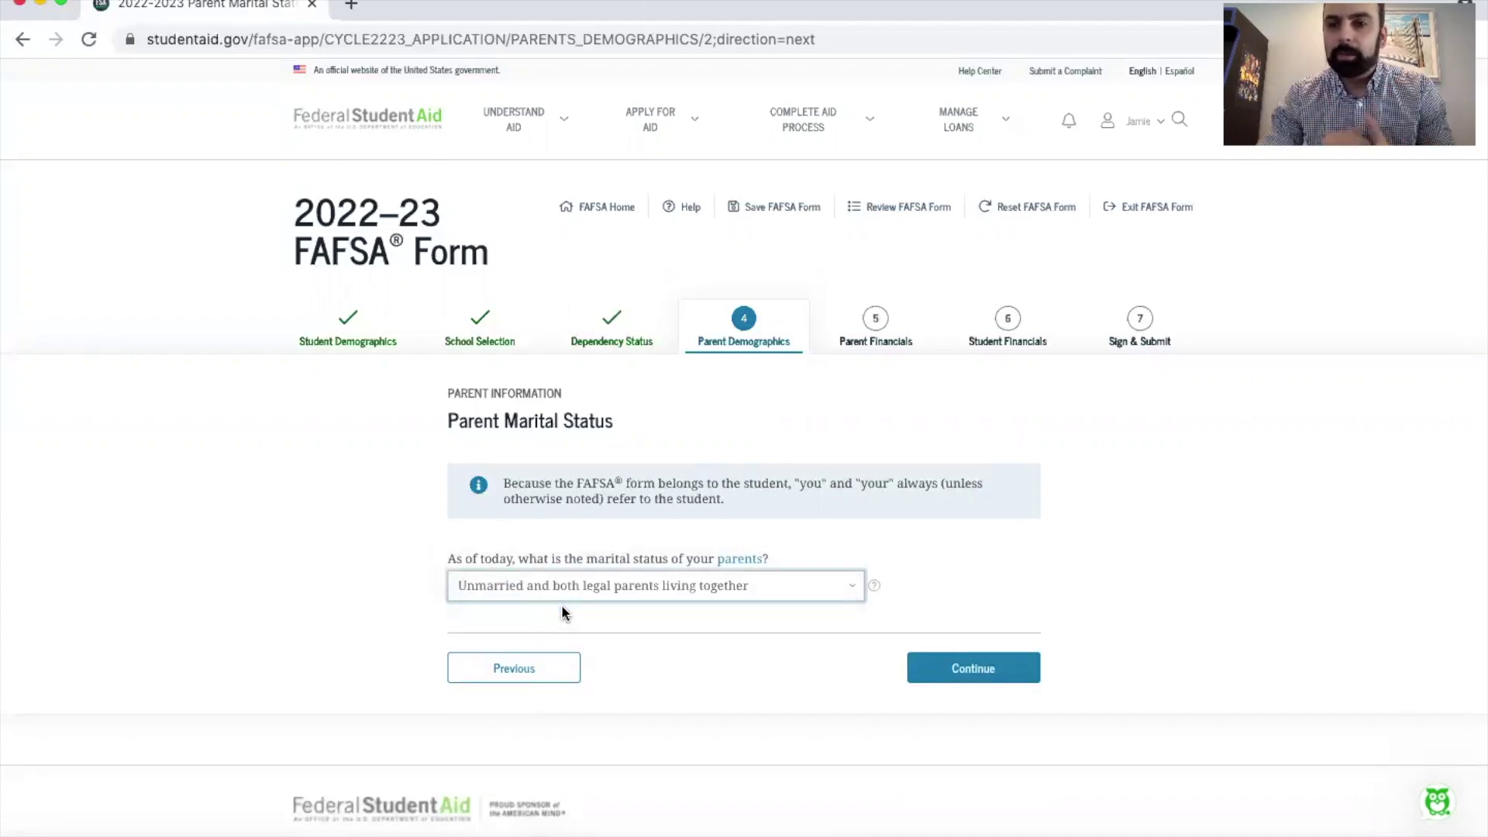
{"action": "left_click", "coordinate": [562, 599]}
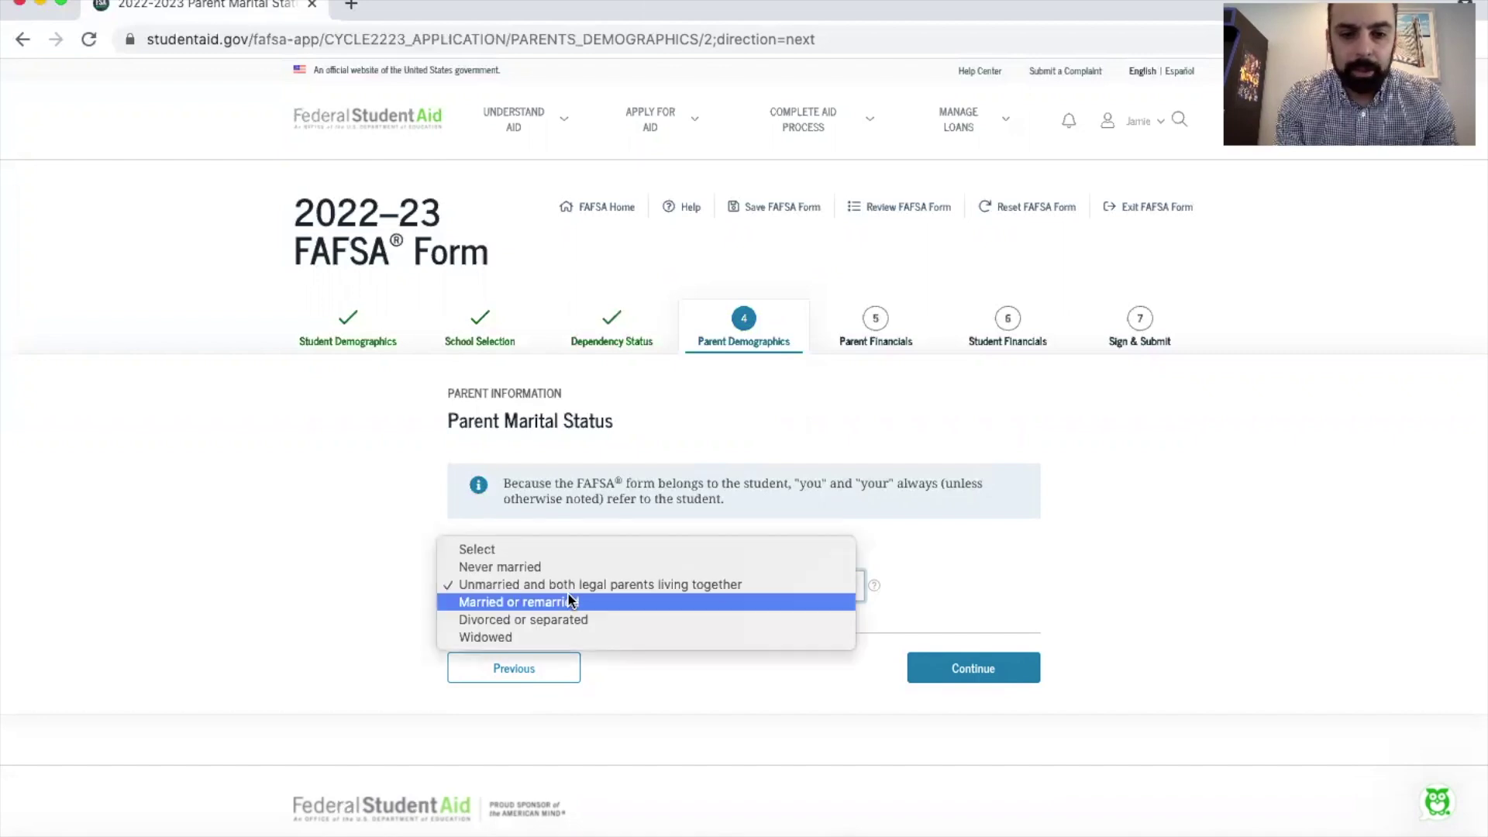
{"action": "left_click", "coordinate": [616, 602]}
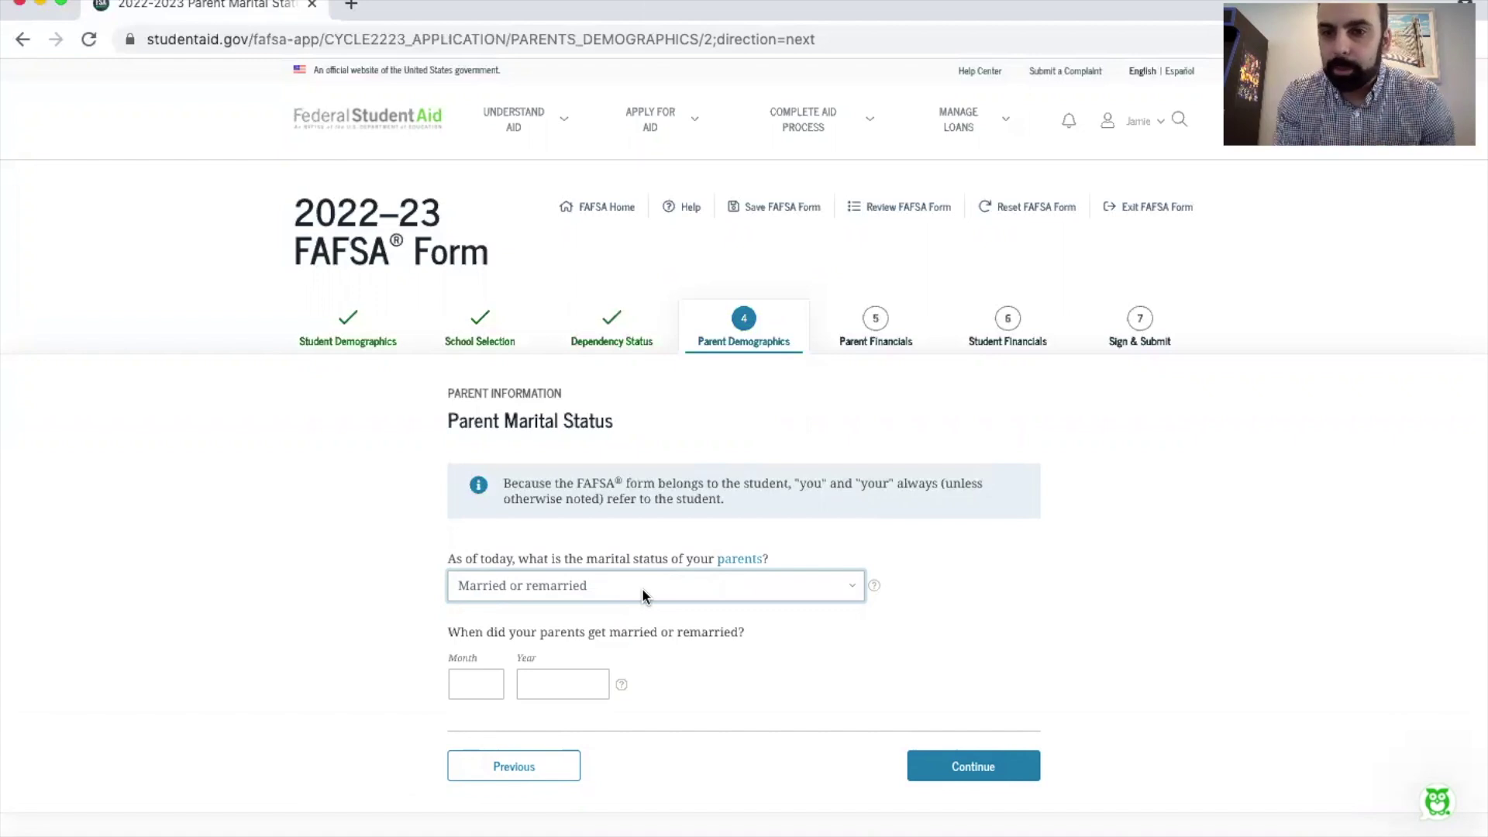
{"action": "left_click", "coordinate": [642, 587]}
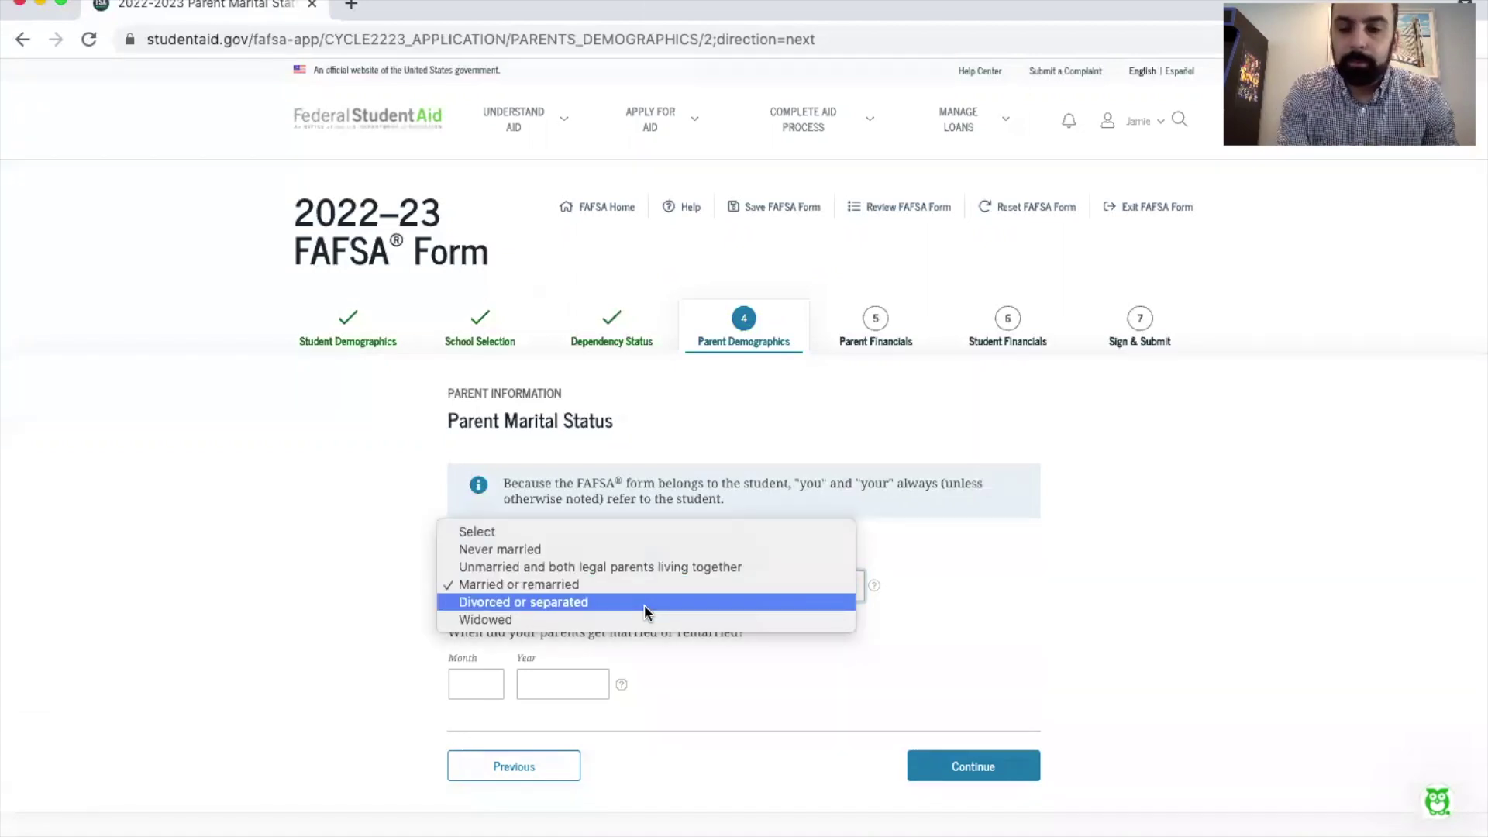
{"action": "left_click", "coordinate": [644, 602]}
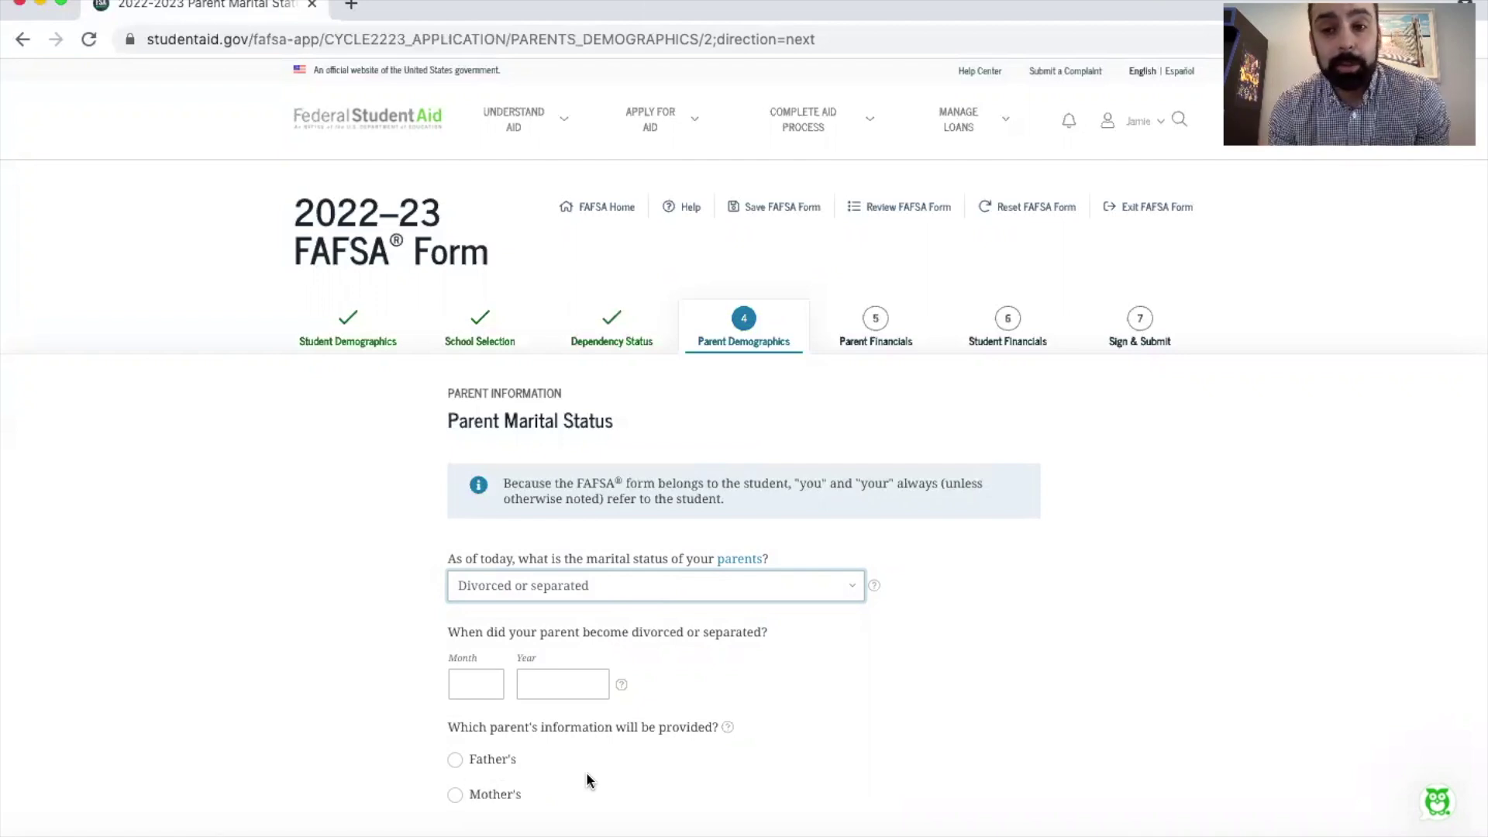
{"action": "left_click", "coordinate": [648, 585]}
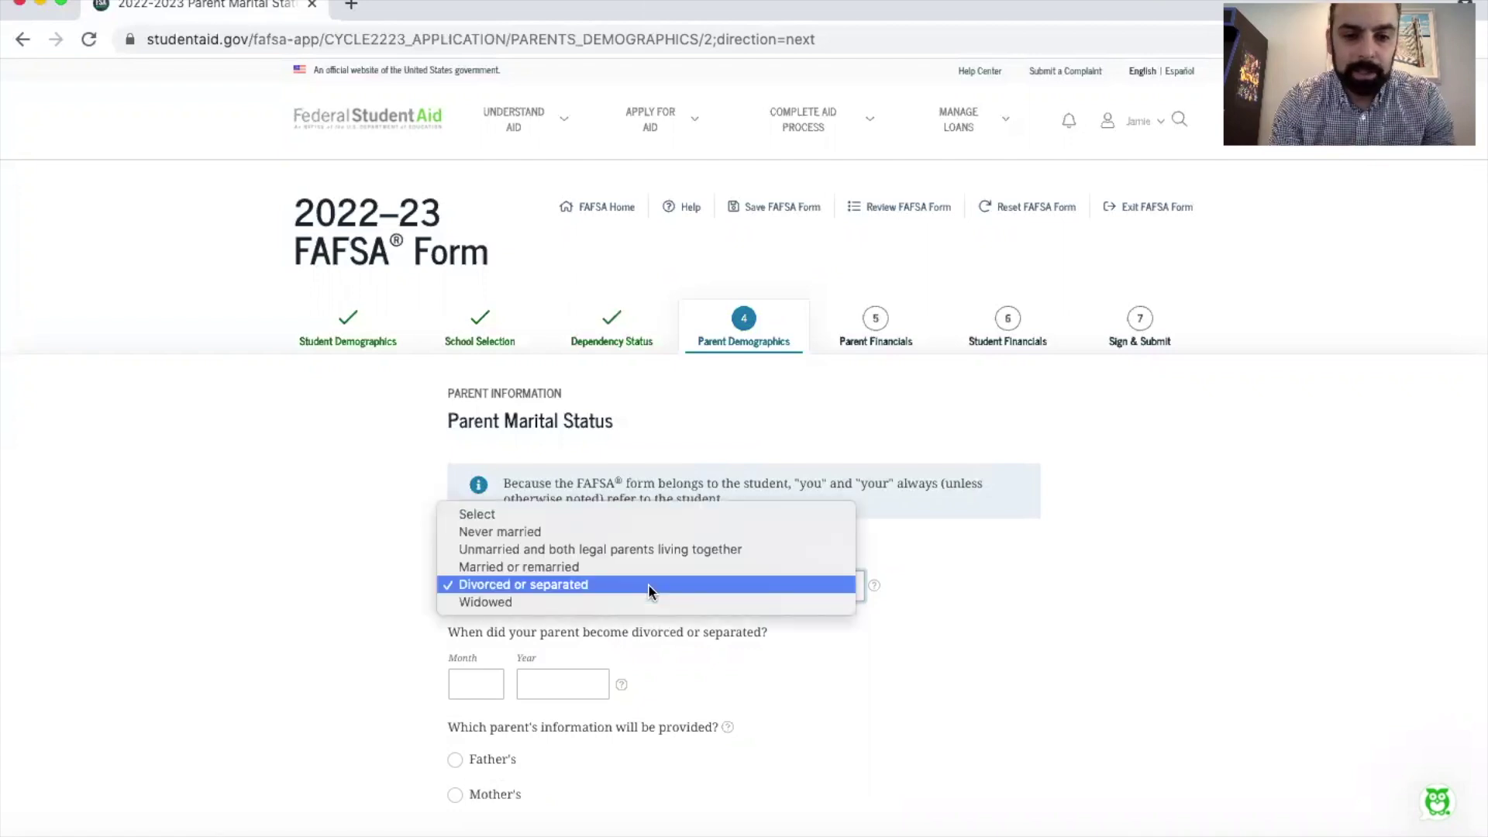
{"action": "left_click", "coordinate": [644, 603]}
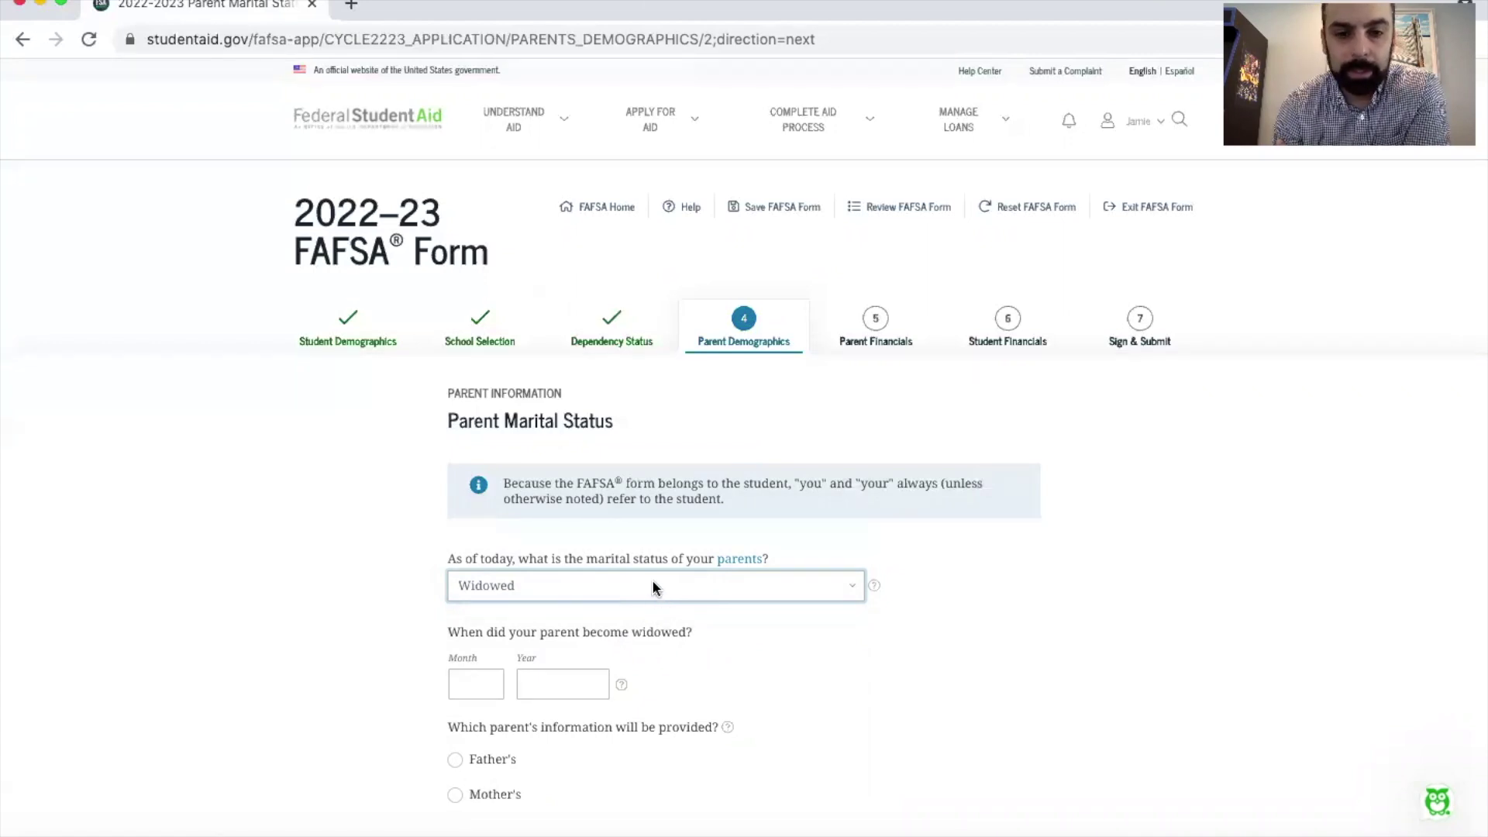
{"action": "left_click", "coordinate": [651, 586]}
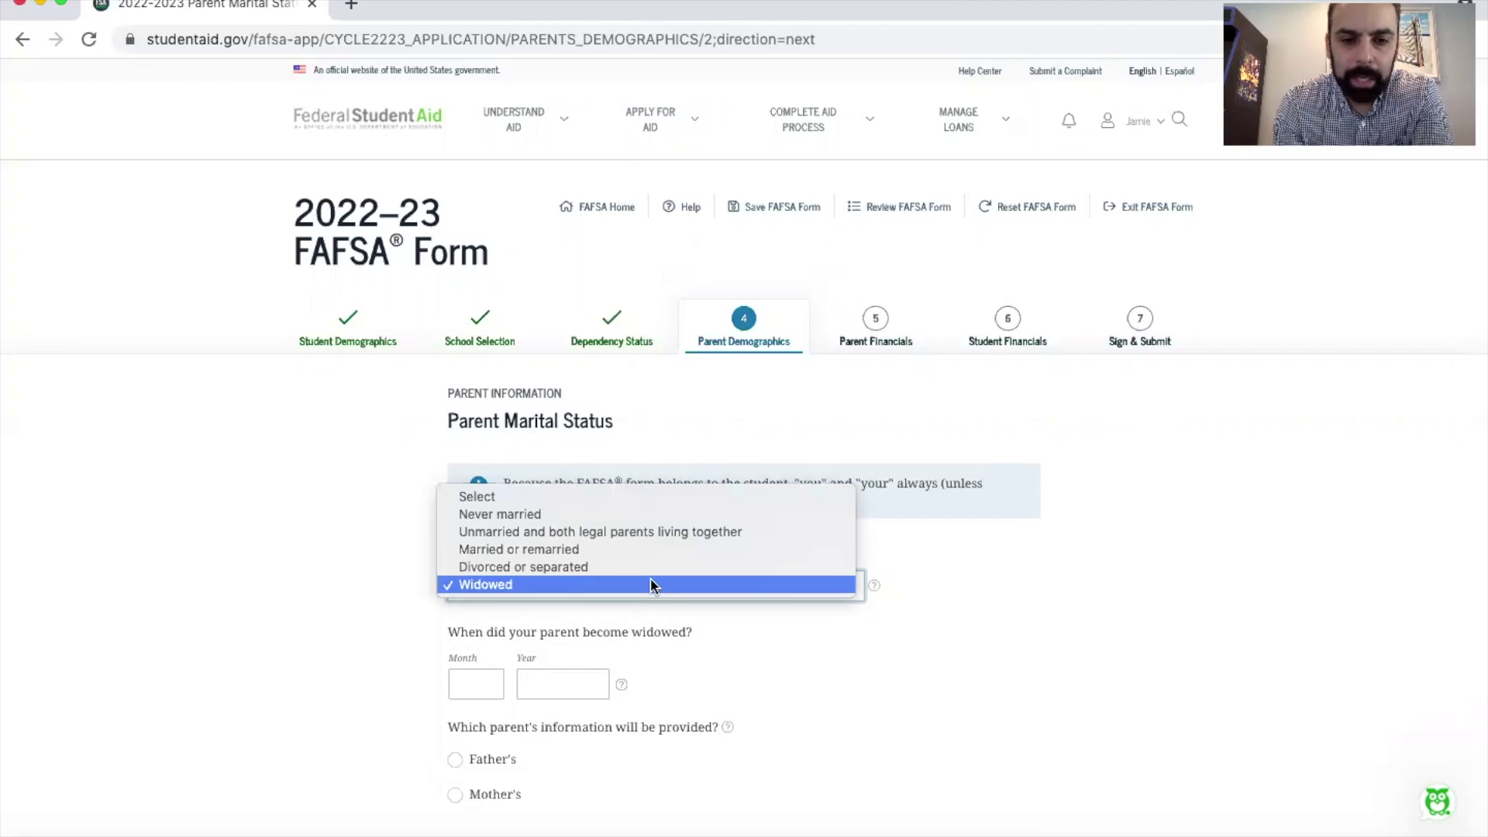
Step: Set the parents' status to Married or remarried with date 01/2002, and continue
{"action": "left_click", "coordinate": [697, 550]}
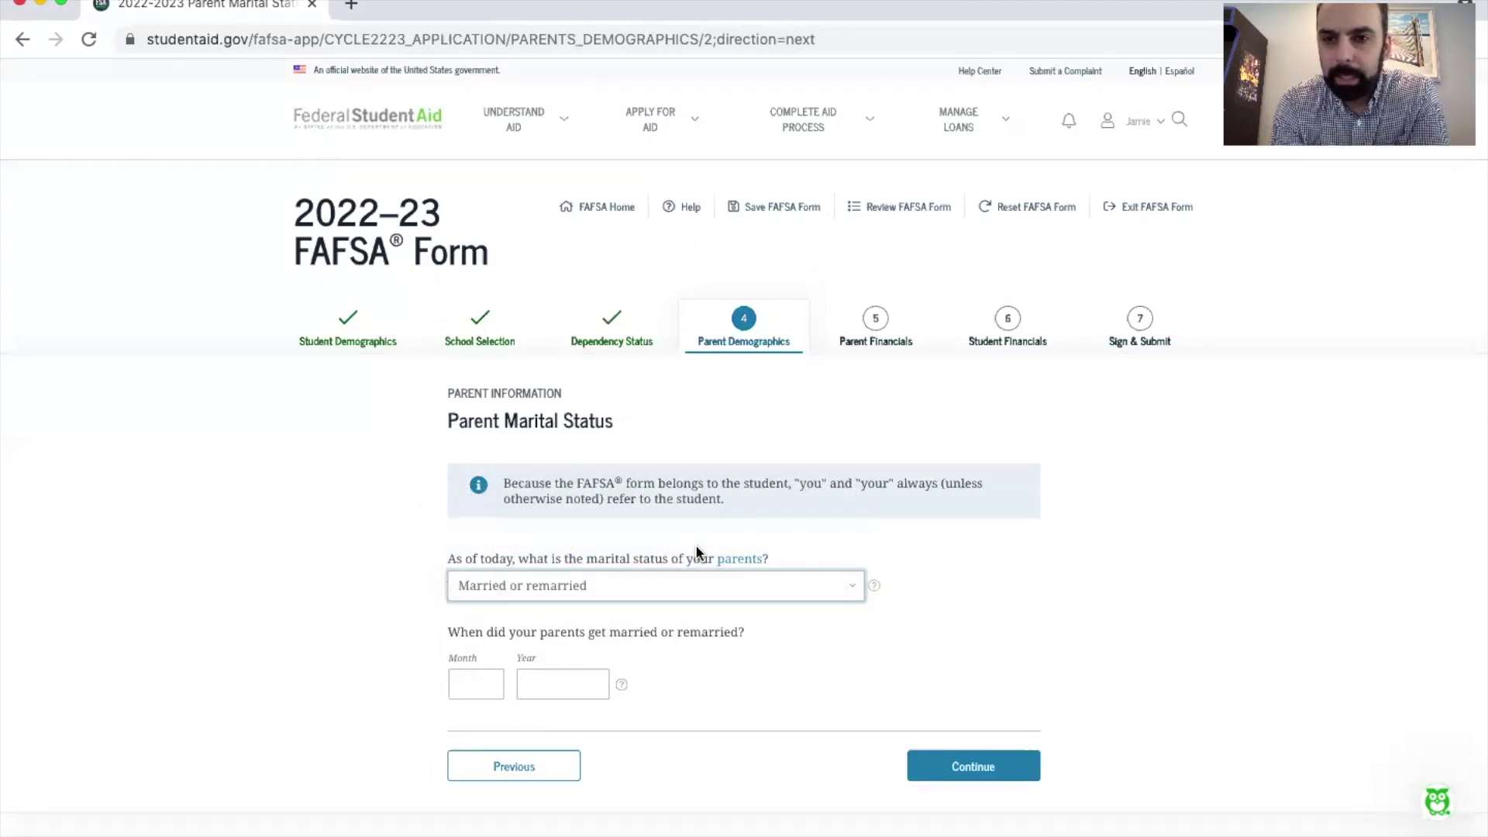
{"action": "left_click", "coordinate": [491, 683]}
{"action": "type", "text": "1"}
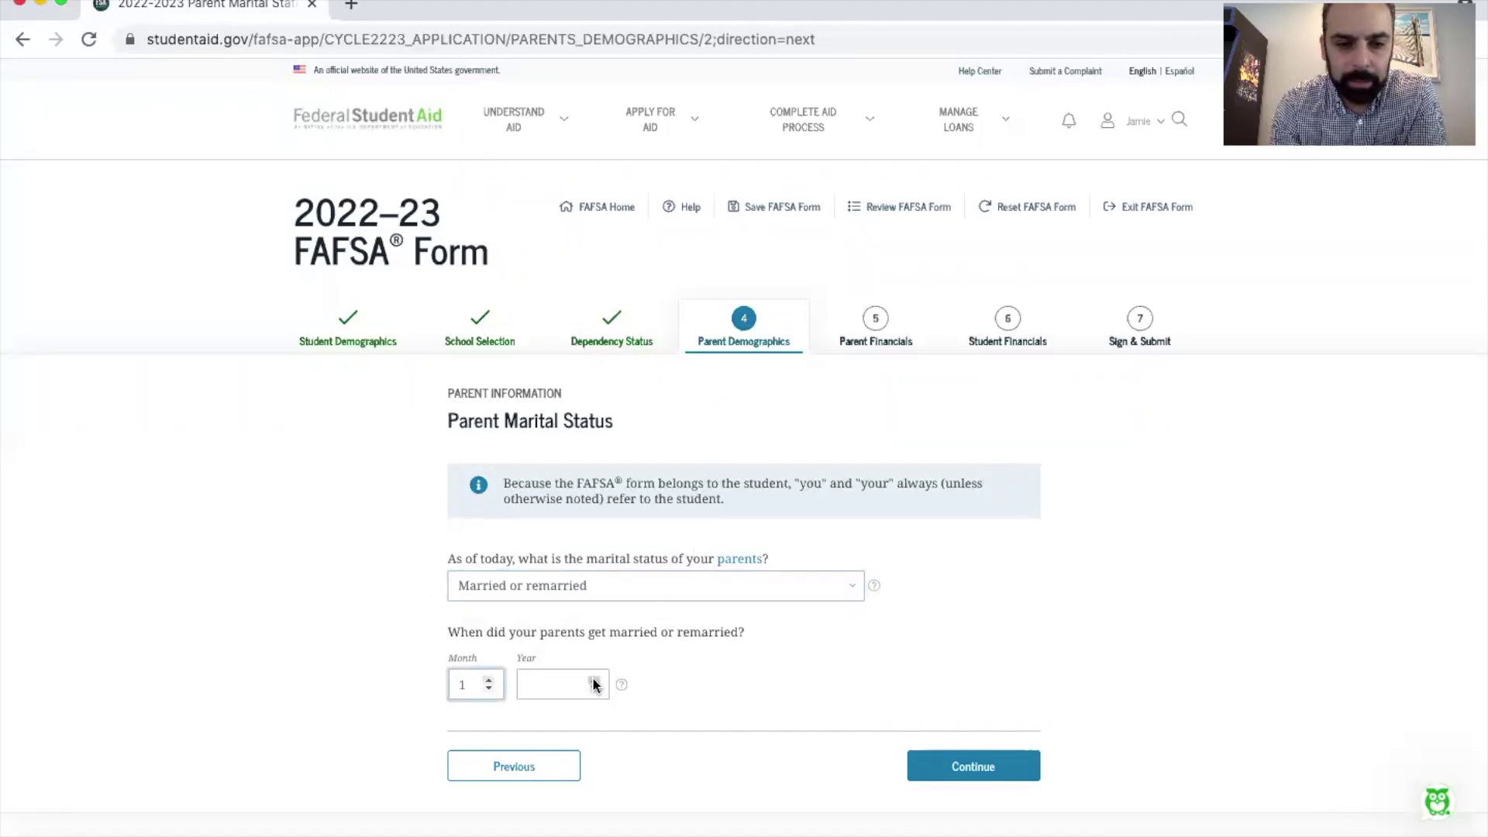
{"action": "left_click", "coordinate": [571, 679]}
{"action": "type", "text": "200"}
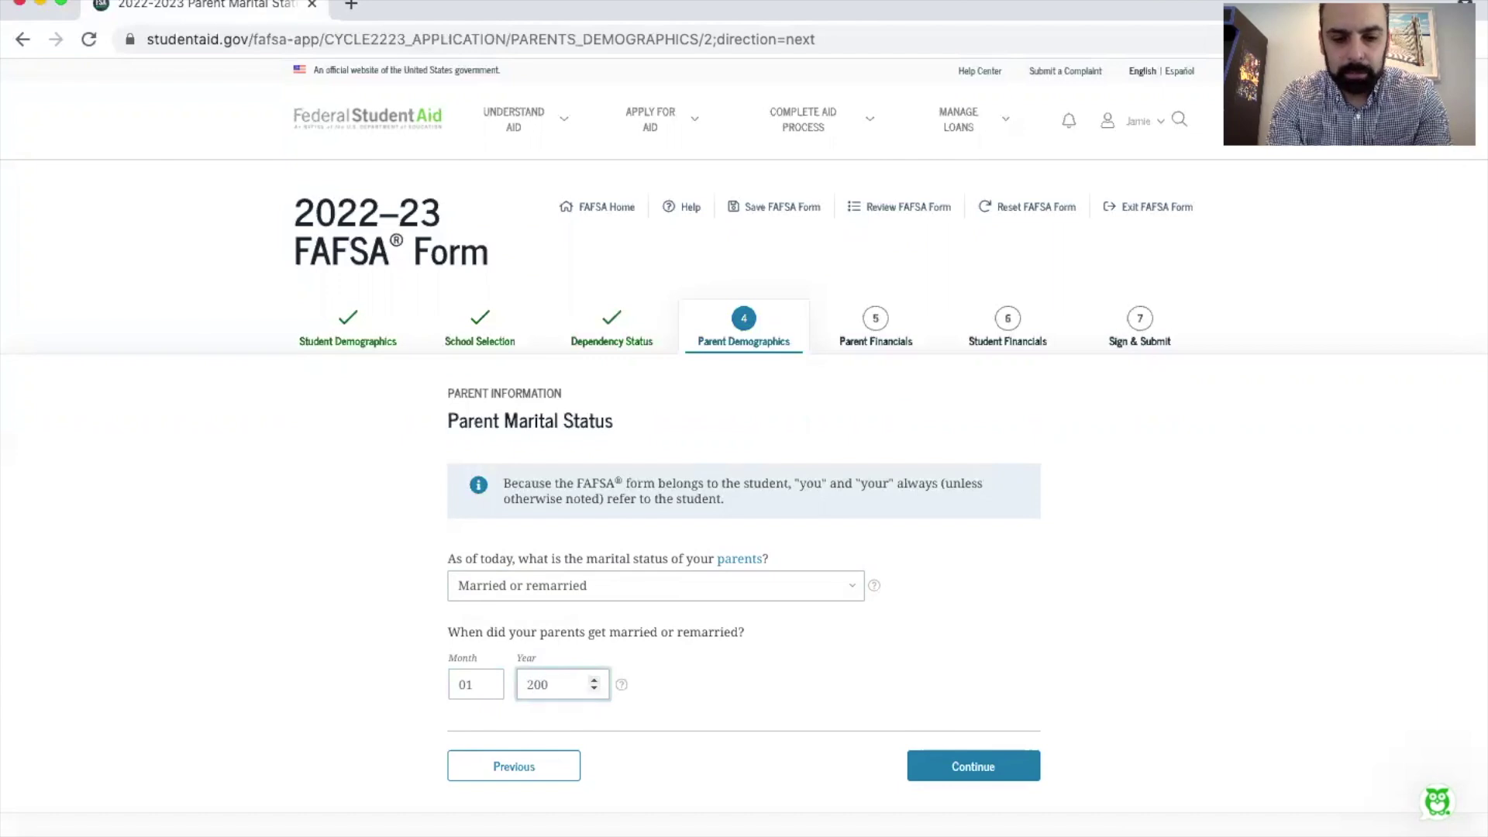
{"action": "type", "text": "2"}
{"action": "left_click", "coordinate": [980, 775]}
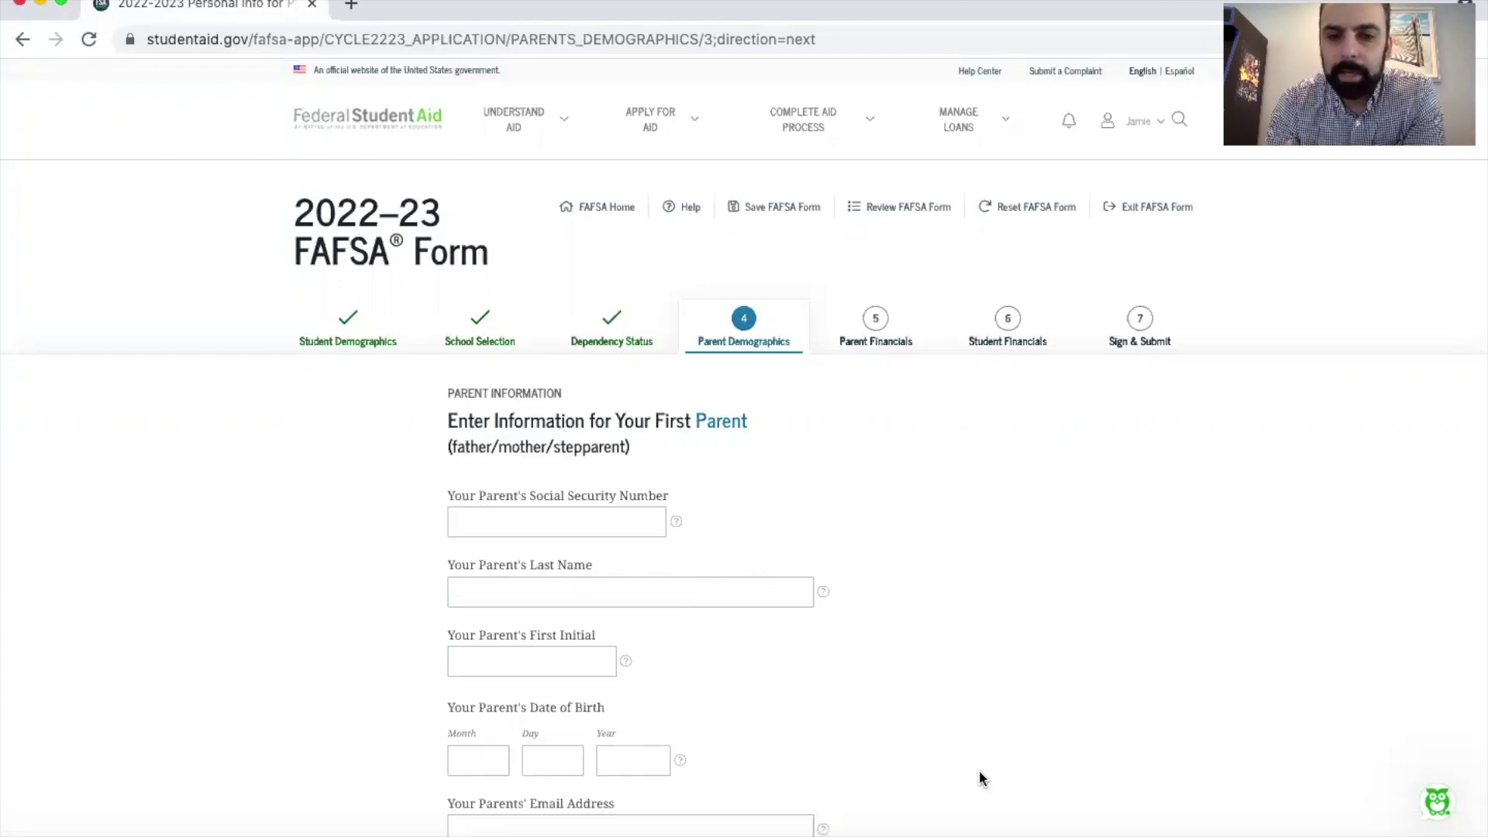
Step: Enter the first parent's Social Security number, last name, first initial and birth date
{"action": "scroll", "coordinate": [979, 777], "scroll_direction": "down", "scroll_amount": 3}
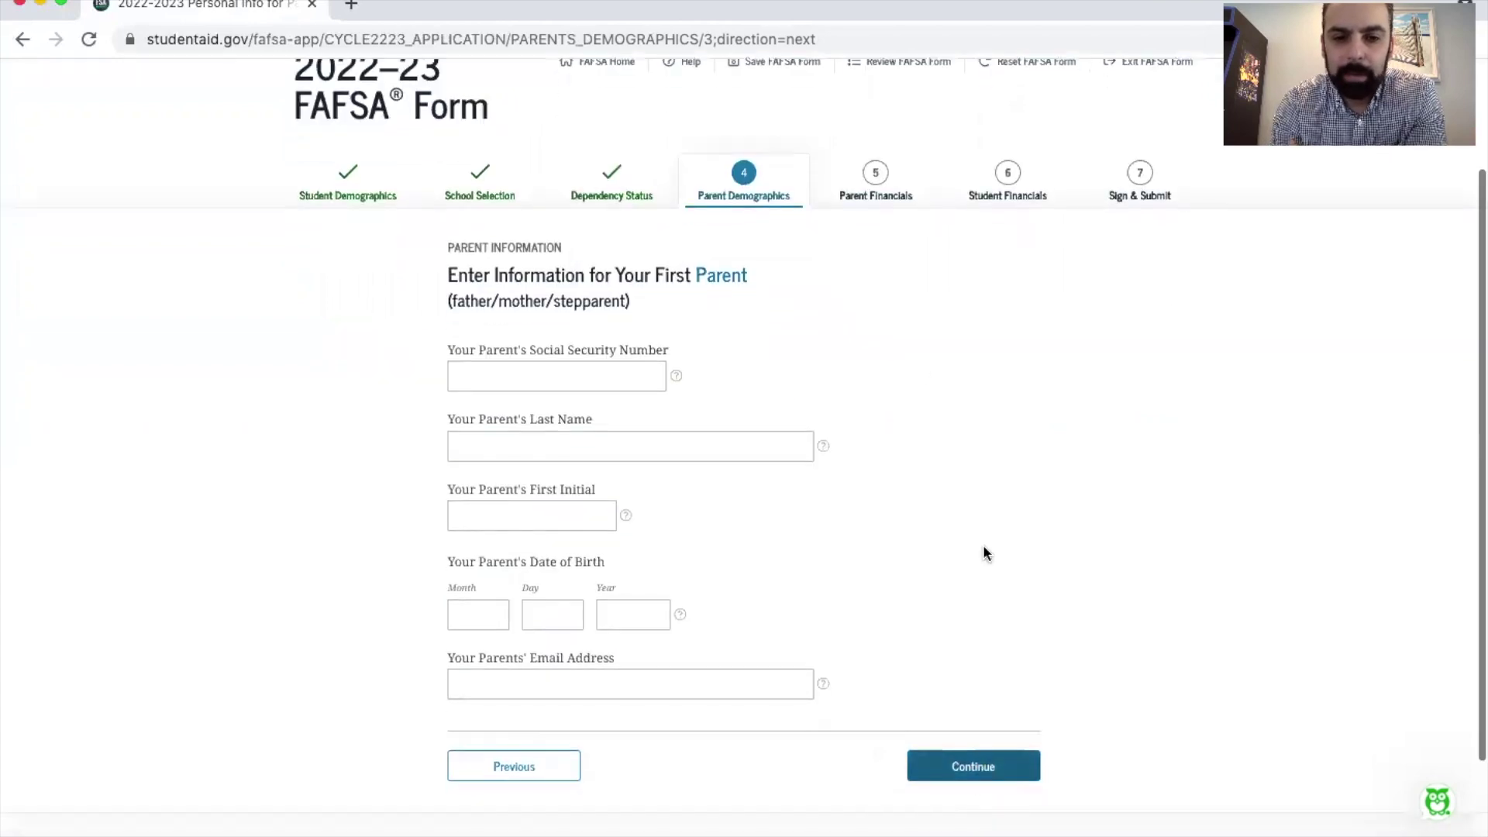
{"action": "left_click", "coordinate": [508, 378]}
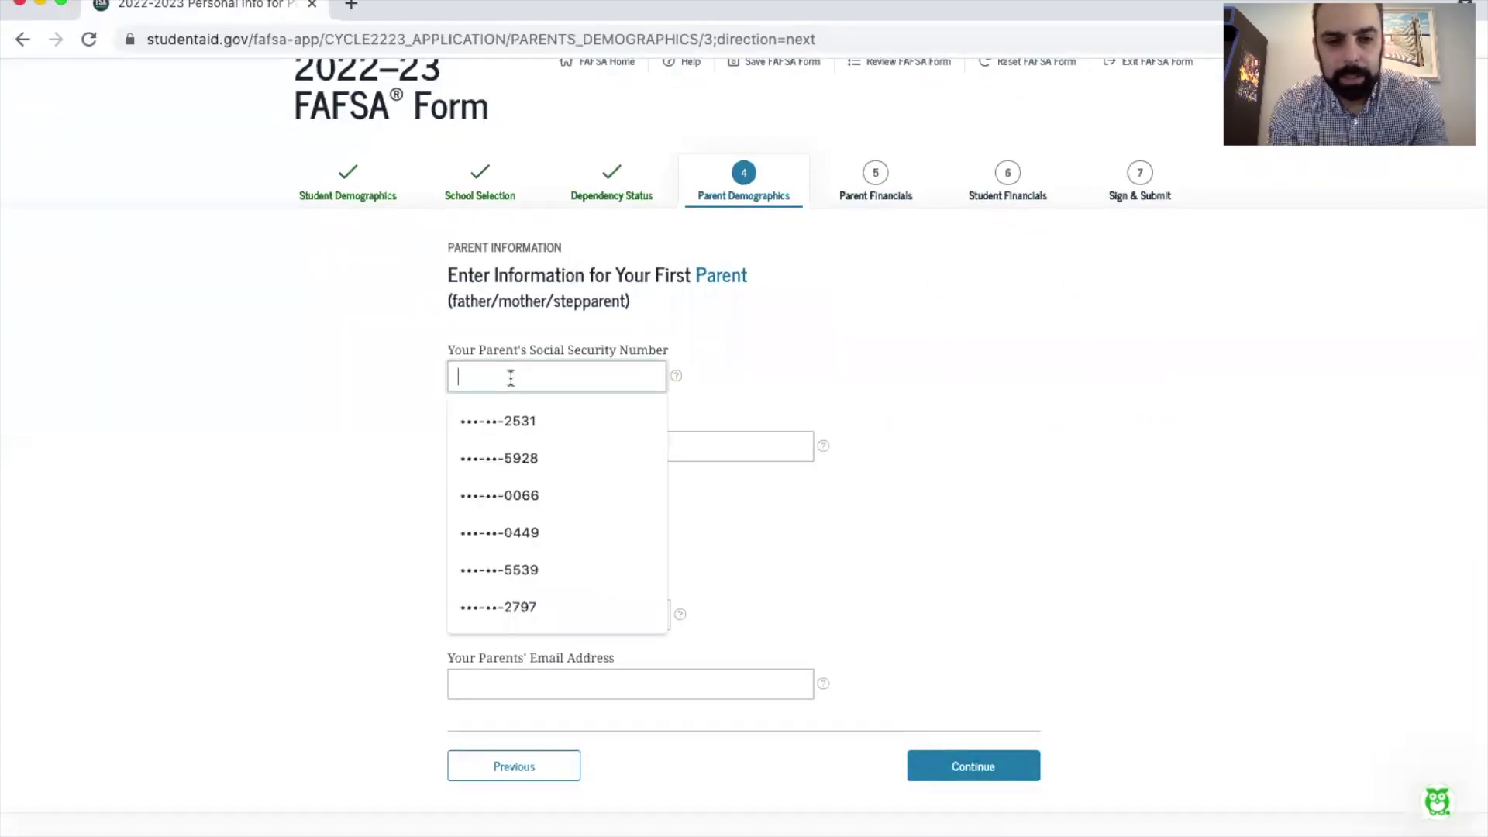
{"action": "key", "text": "ctrl+v"}
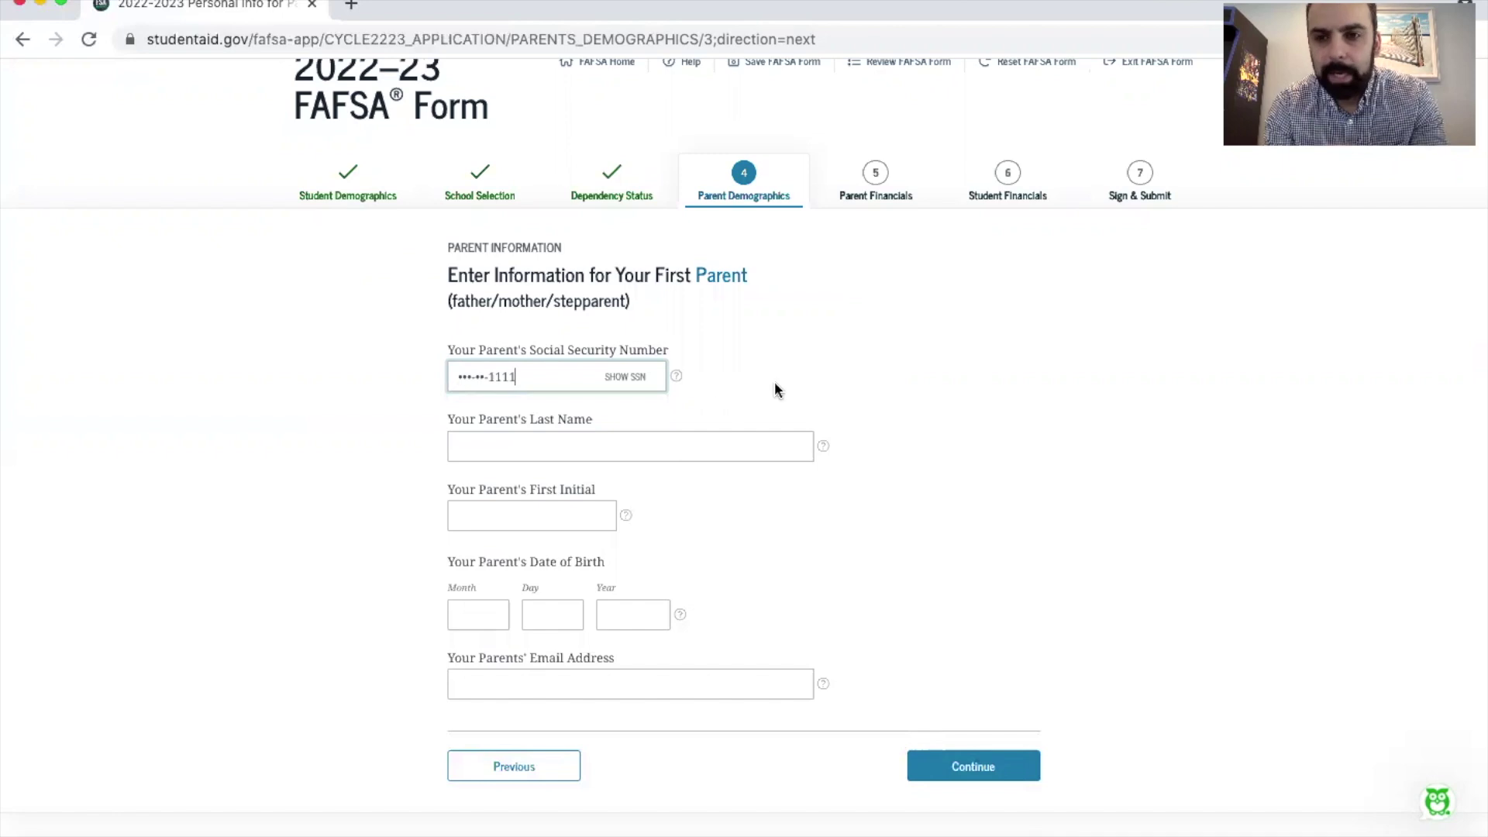
{"action": "left_click", "coordinate": [574, 444]}
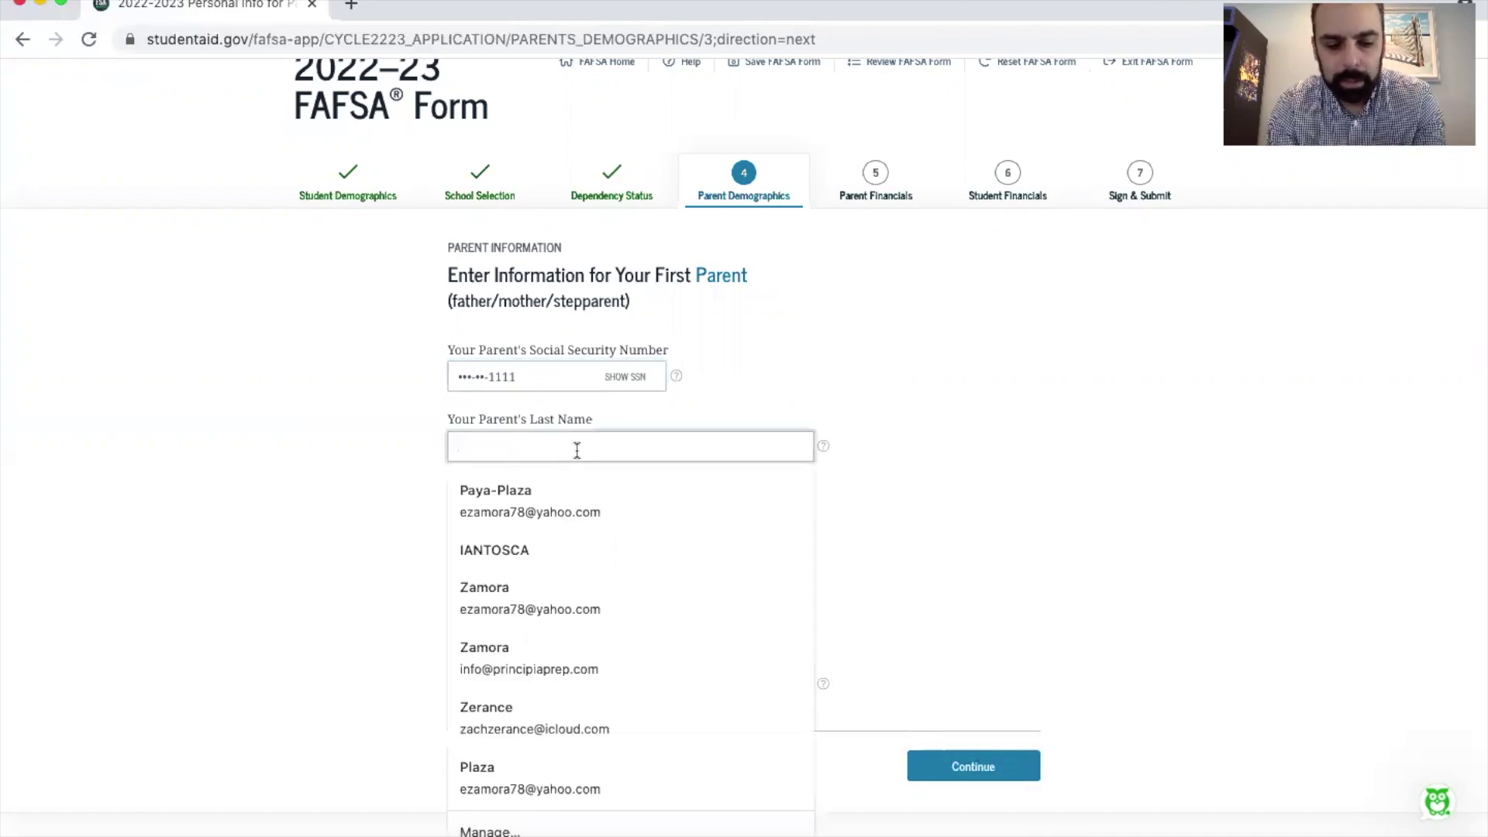
{"action": "type", "text": "Zamora"}
{"action": "left_click", "coordinate": [532, 513]}
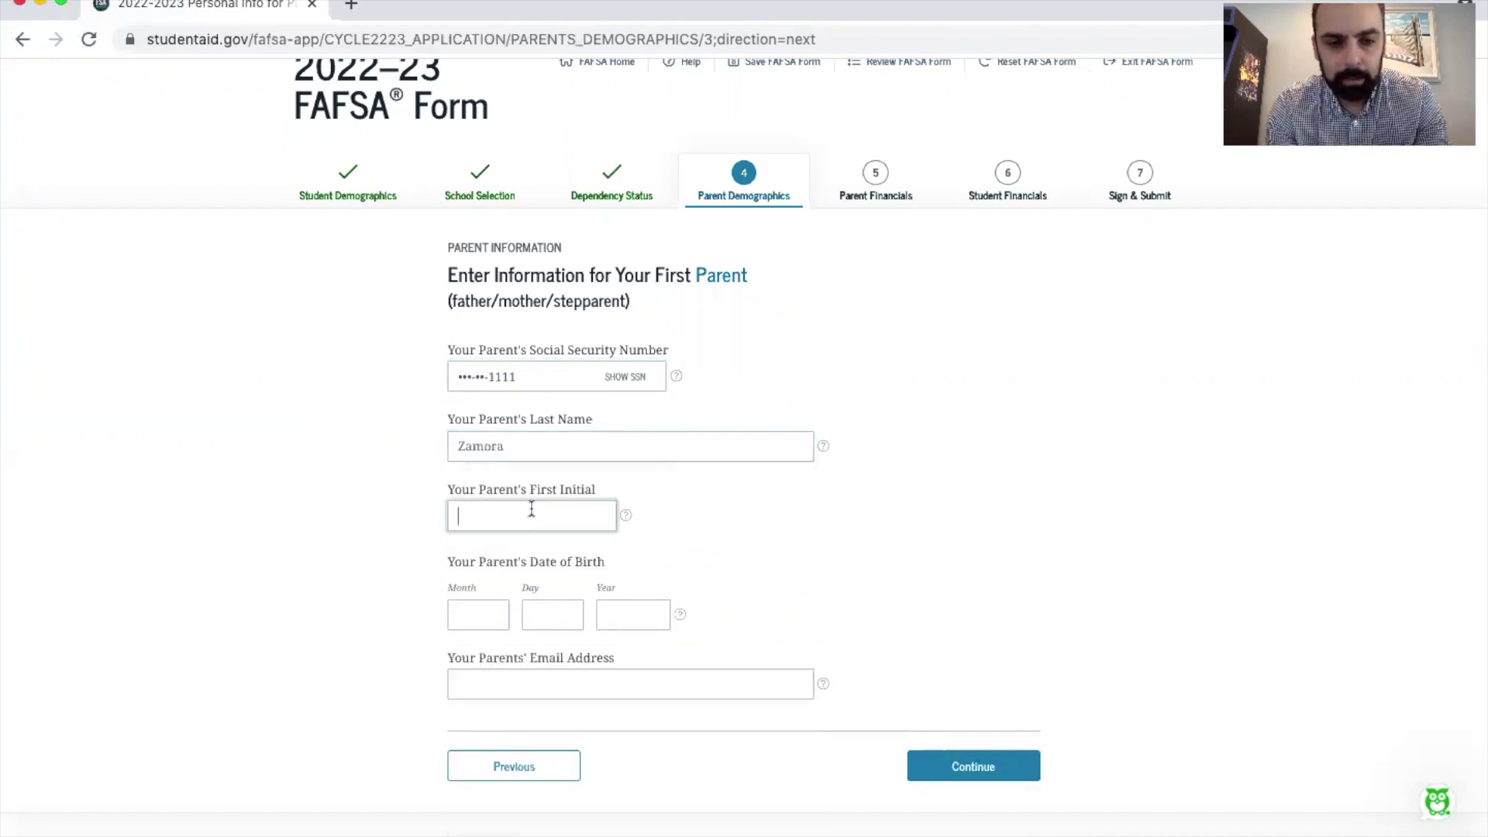
{"action": "type", "text": "E"}
{"action": "left_click", "coordinate": [469, 611]}
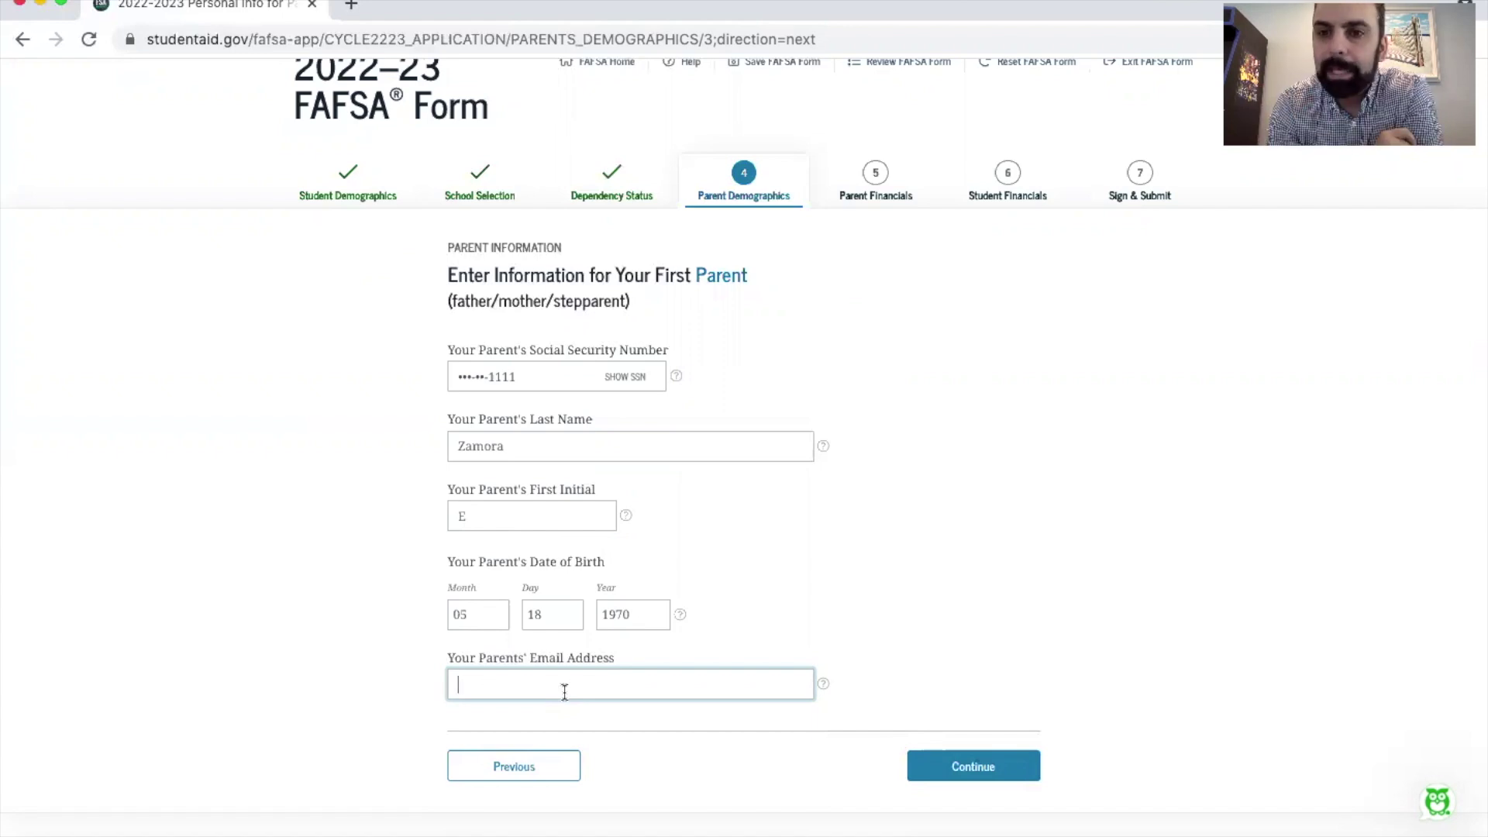
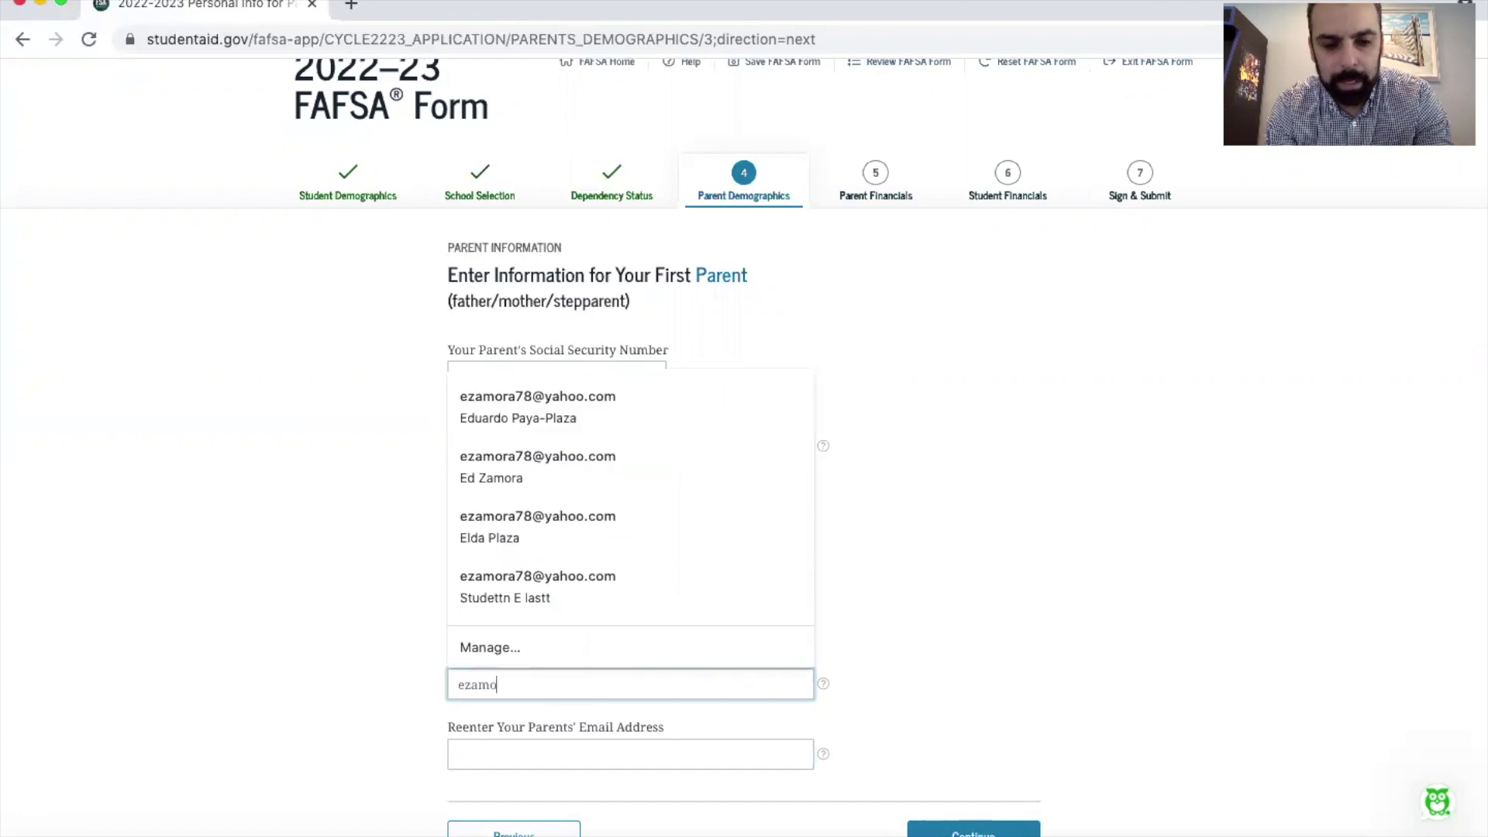
Step: Fill in and confirm the parent's e-mail address from autofill, then submit the page
{"action": "key", "text": "Down"}
{"action": "key", "text": "Down"}
{"action": "key", "text": "Return"}
{"action": "triple_click", "coordinate": [560, 686]}
{"action": "key", "text": "ctrl+c"}
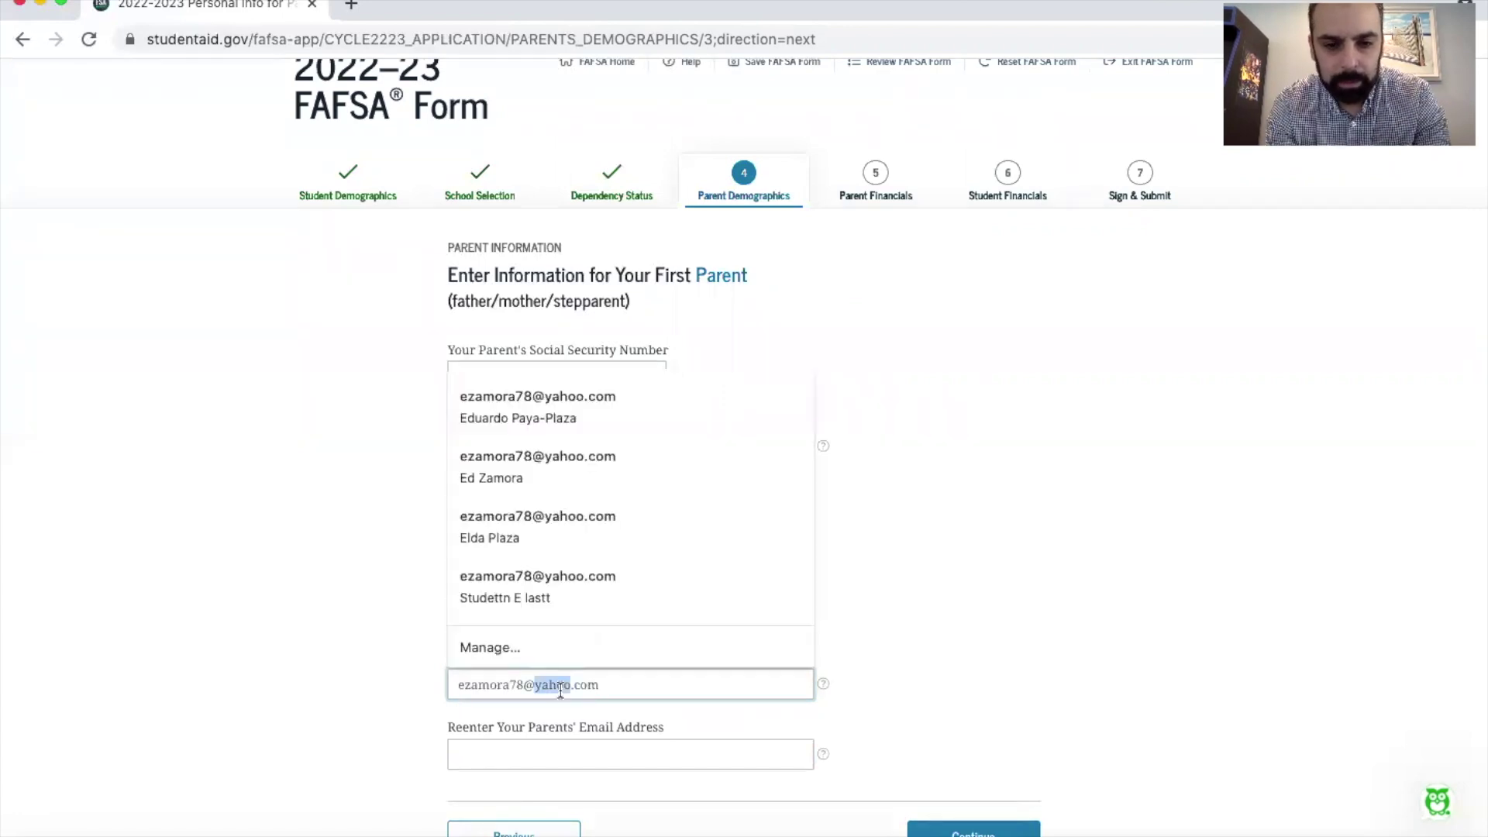
{"action": "left_click", "coordinate": [525, 747]}
{"action": "key", "text": "ctrl+v"}
{"action": "left_click", "coordinate": [961, 708]}
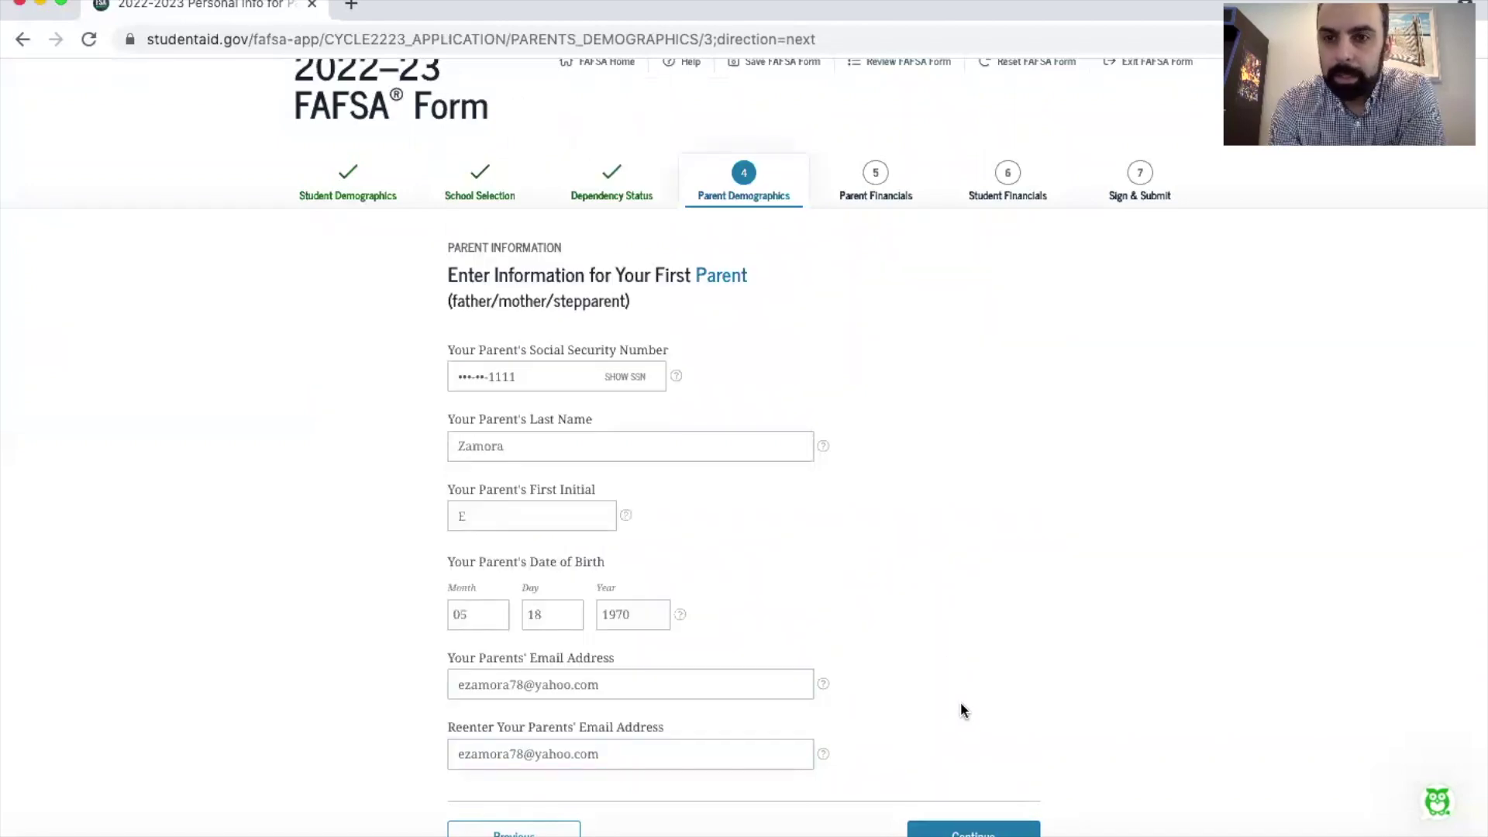
{"action": "key", "text": "Return"}
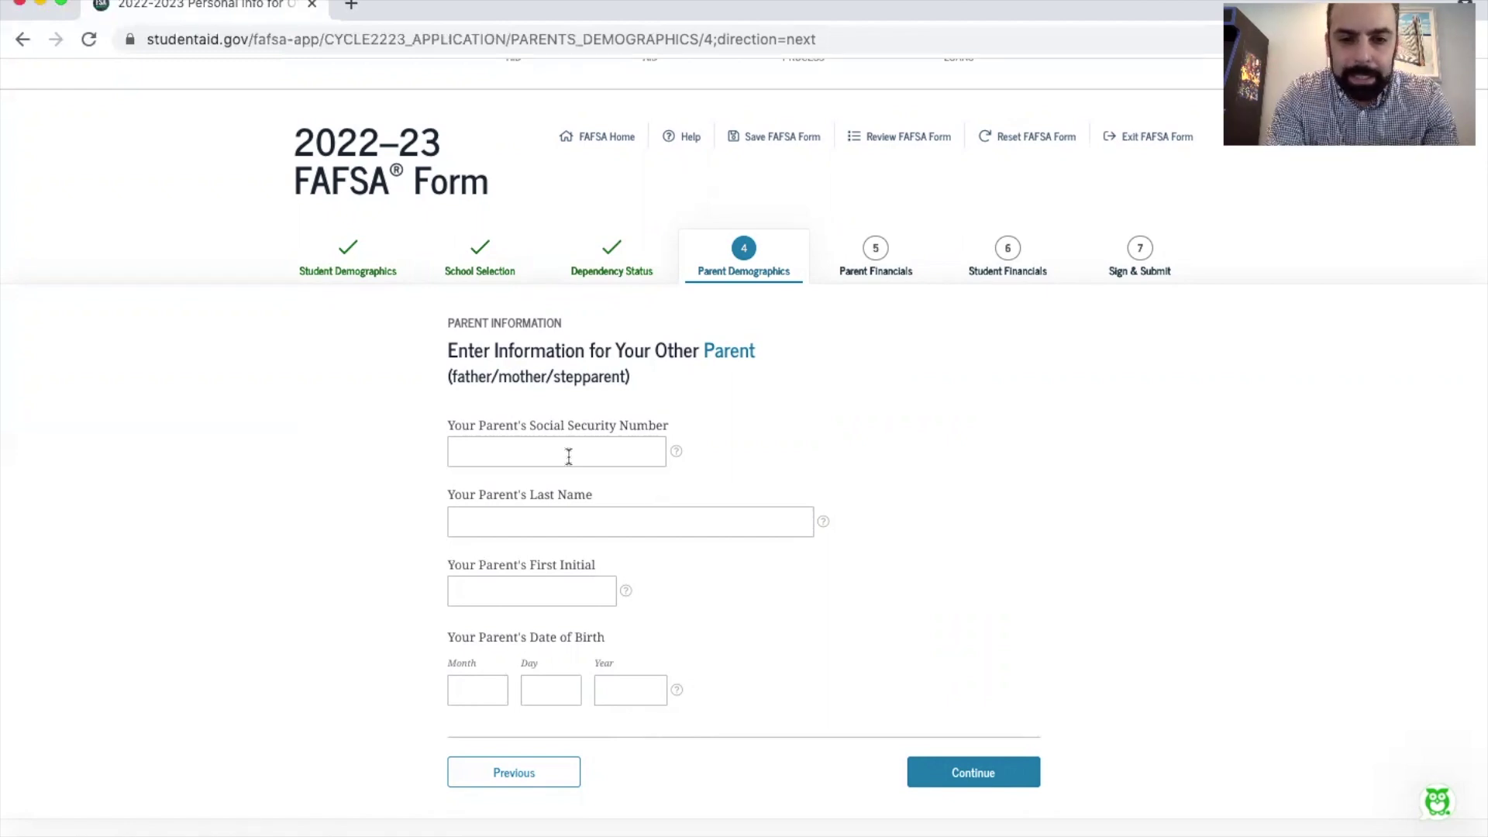
Step: Enter the other parent's SSN, last name, first initial and birth date, then continue
{"action": "left_click", "coordinate": [567, 455]}
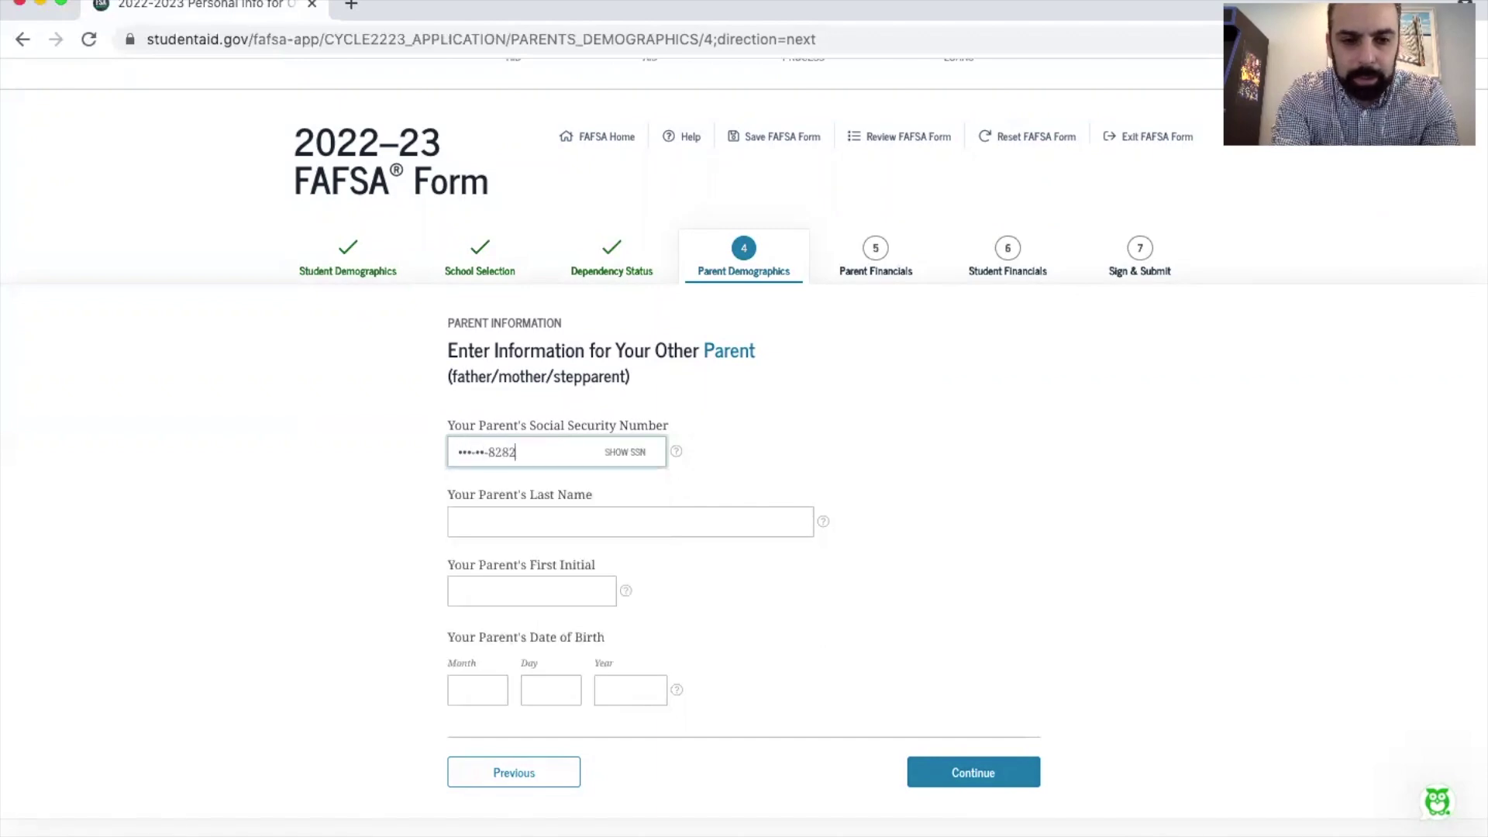
{"action": "left_click", "coordinate": [498, 514]}
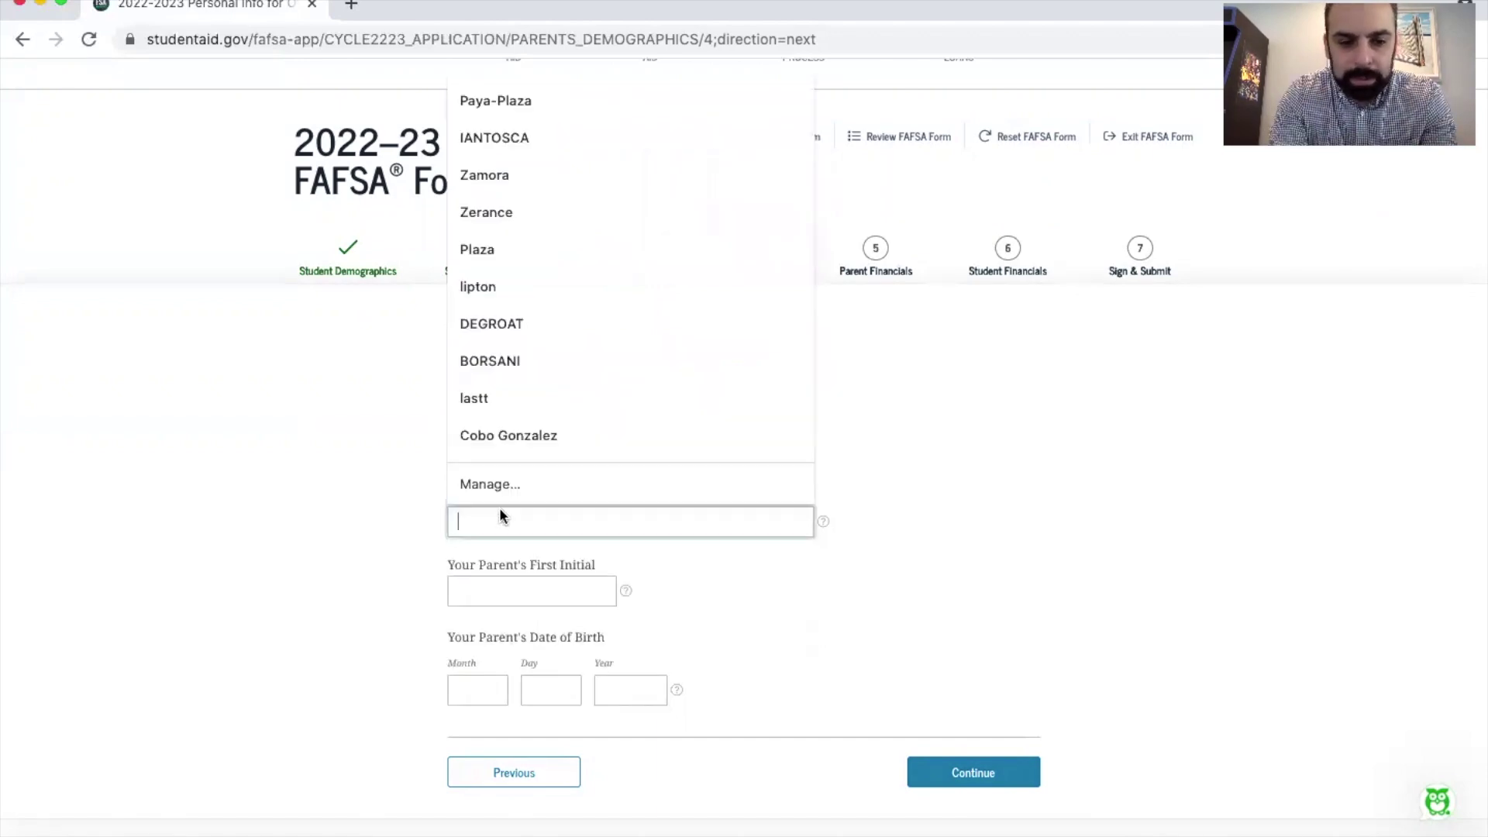
{"action": "type", "text": "Zamora"}
{"action": "left_click", "coordinate": [523, 585]}
{"action": "type", "text": "R"}
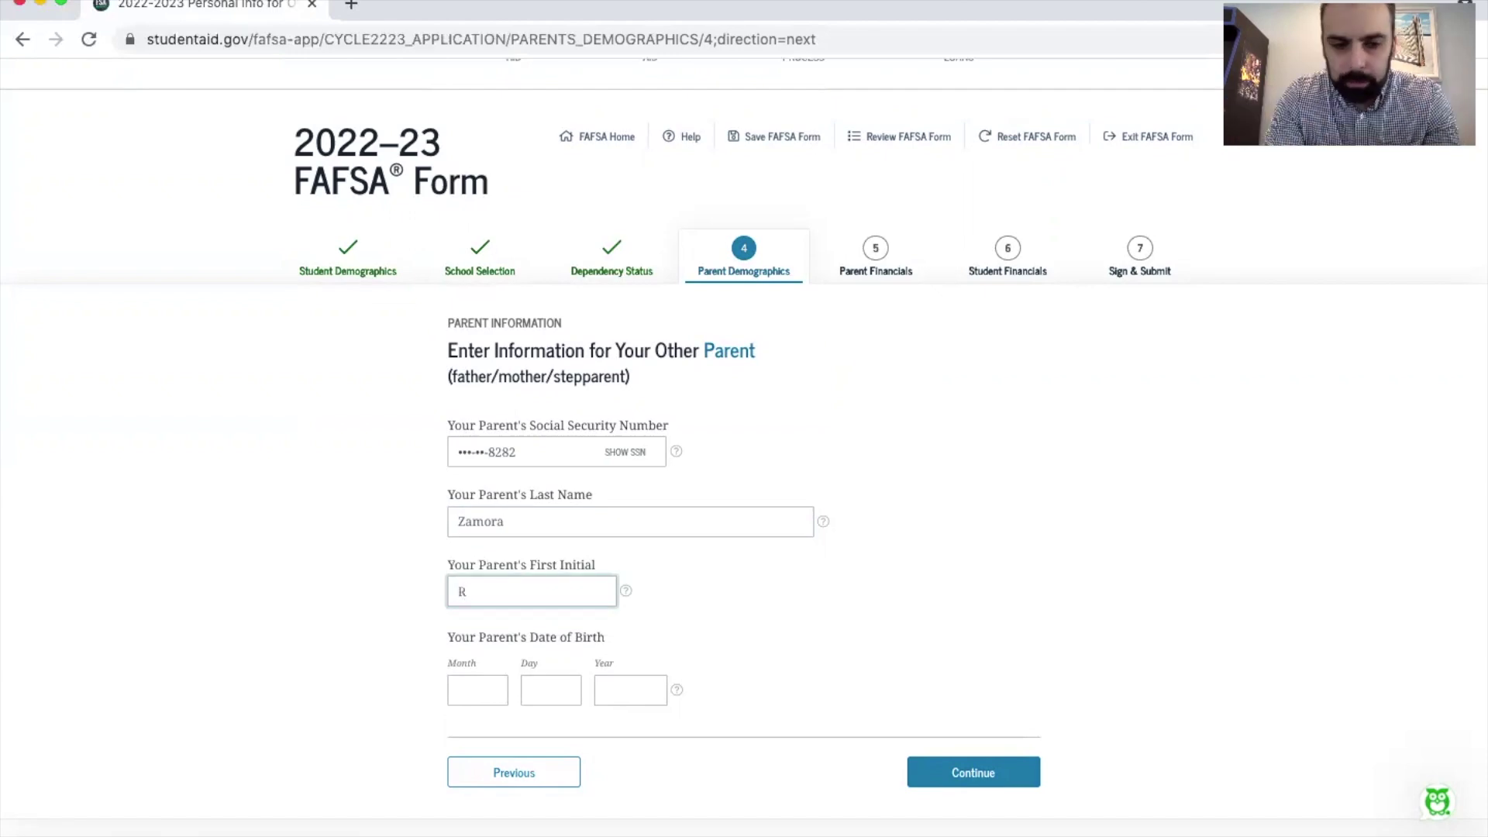
{"action": "left_click", "coordinate": [489, 688]}
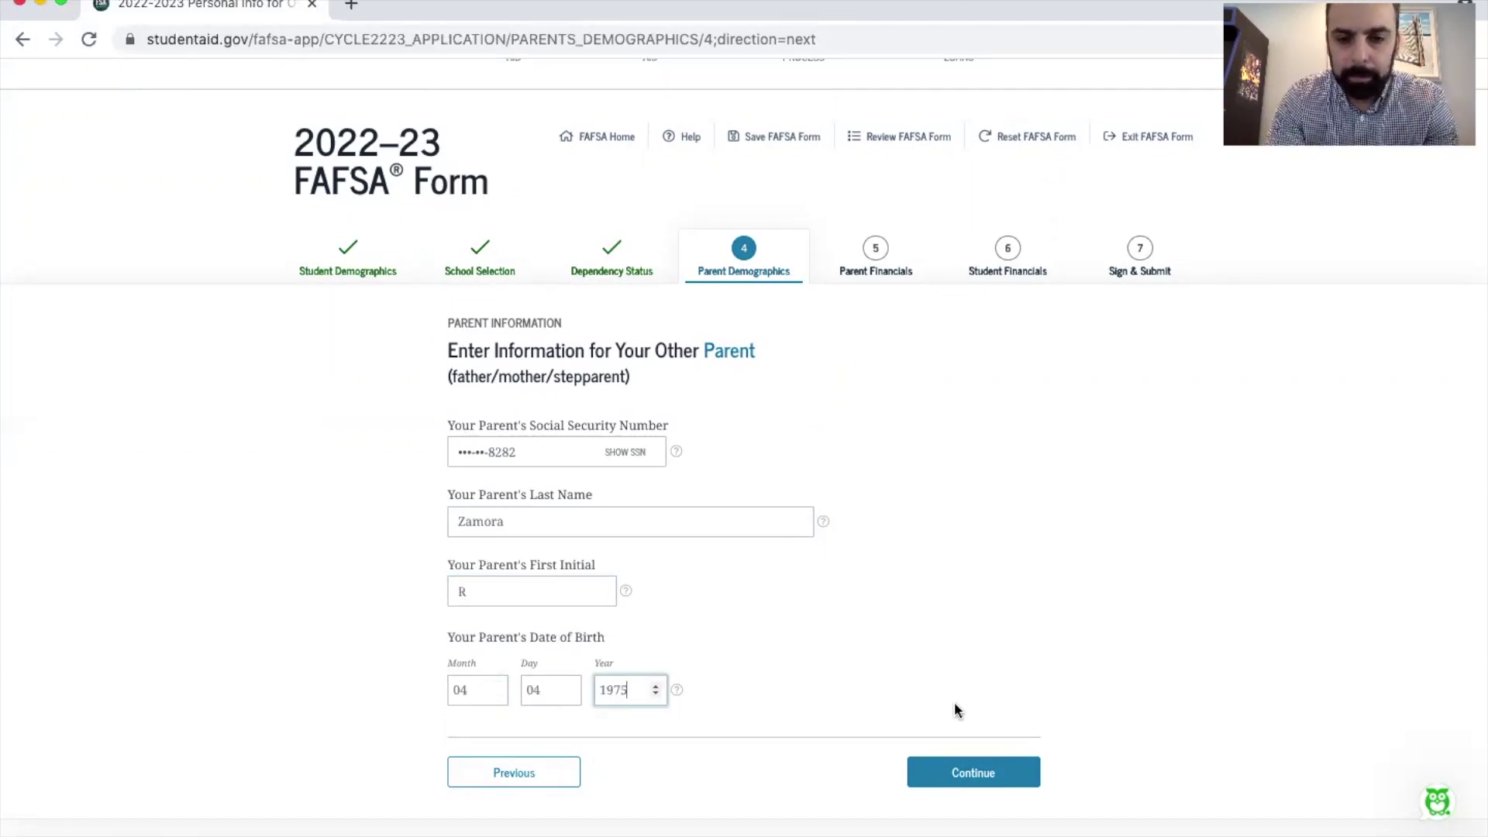
{"action": "left_click", "coordinate": [978, 773]}
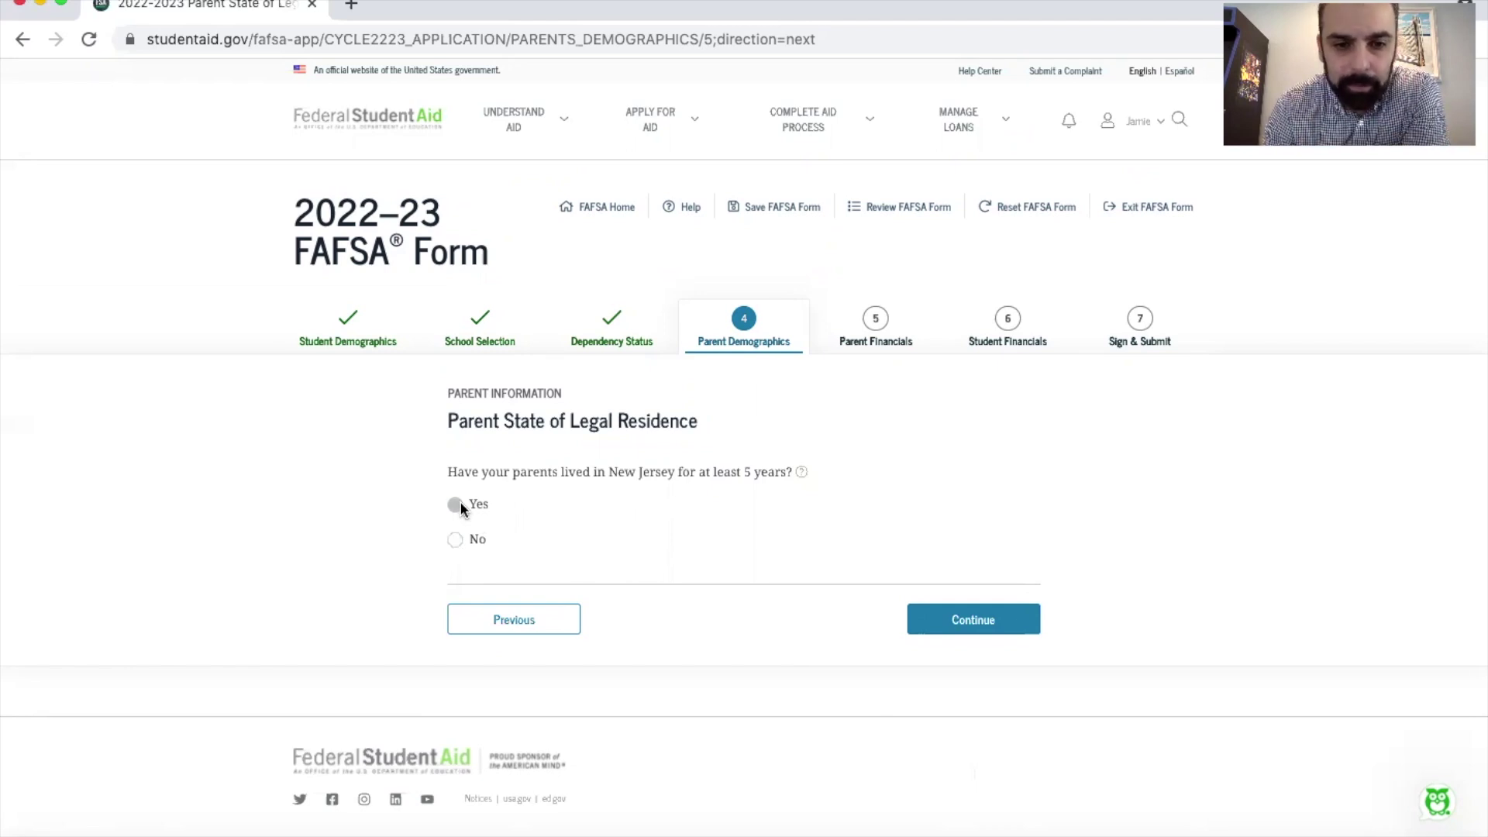
Step: Continue past the parent state of legal residence question to the Parents' Dependents page
{"action": "left_click", "coordinate": [970, 625]}
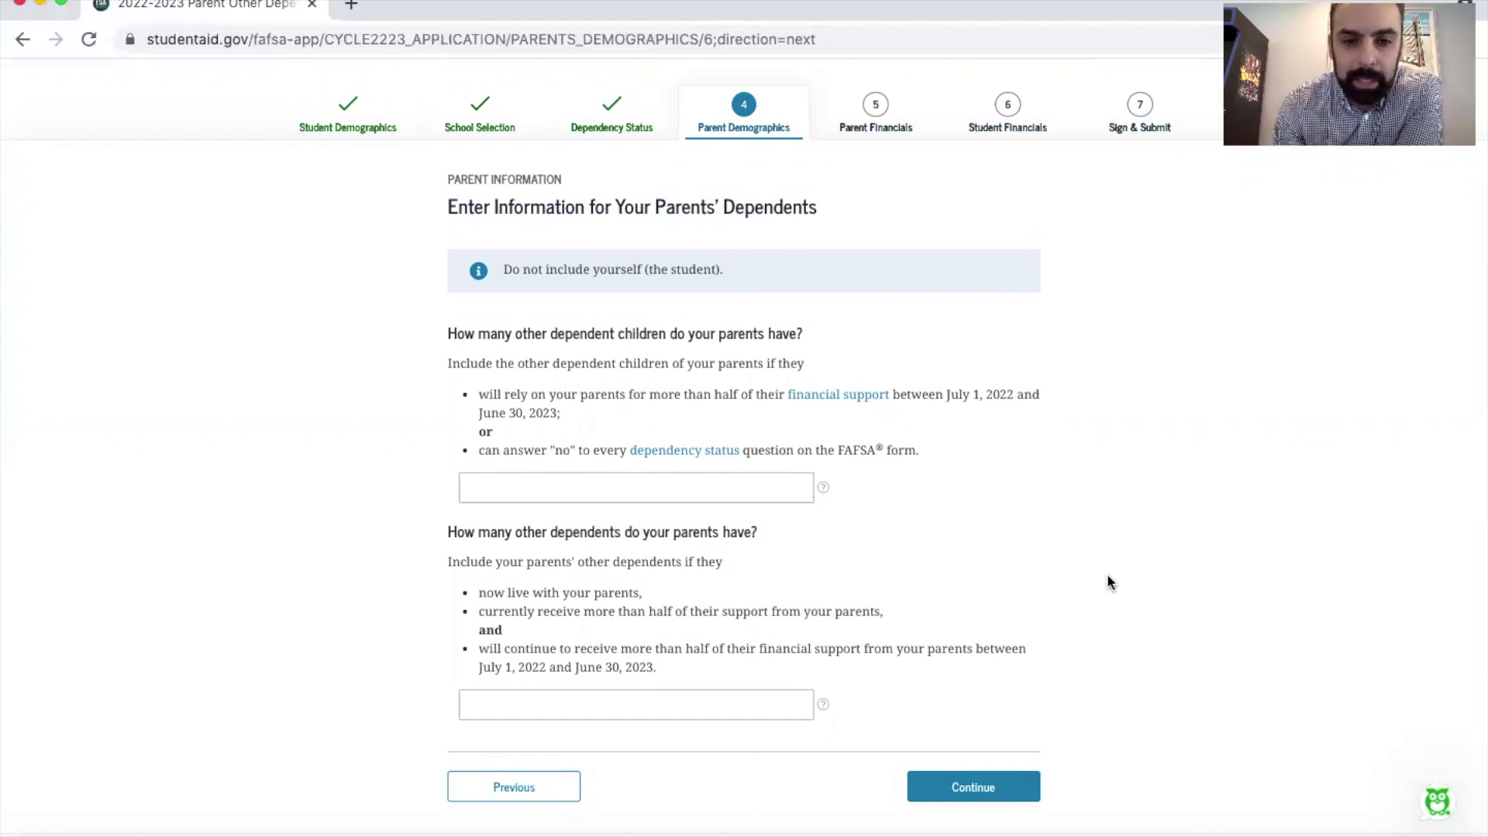
Step: Answer 0 other dependent children and 0 other dependents, correcting a mistyped 2, and submit
{"action": "left_click", "coordinate": [600, 487]}
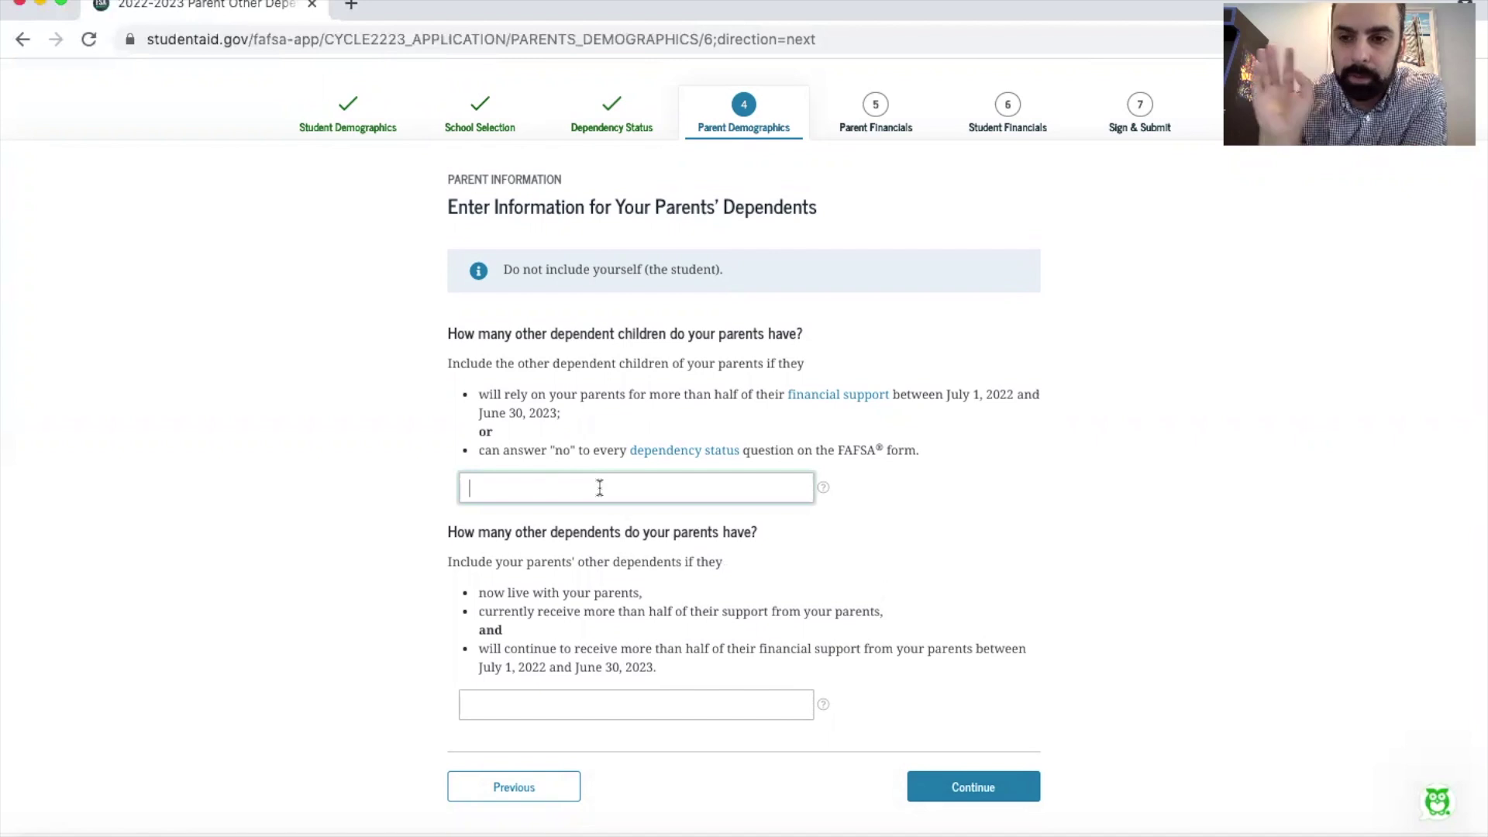
{"action": "type", "text": "2"}
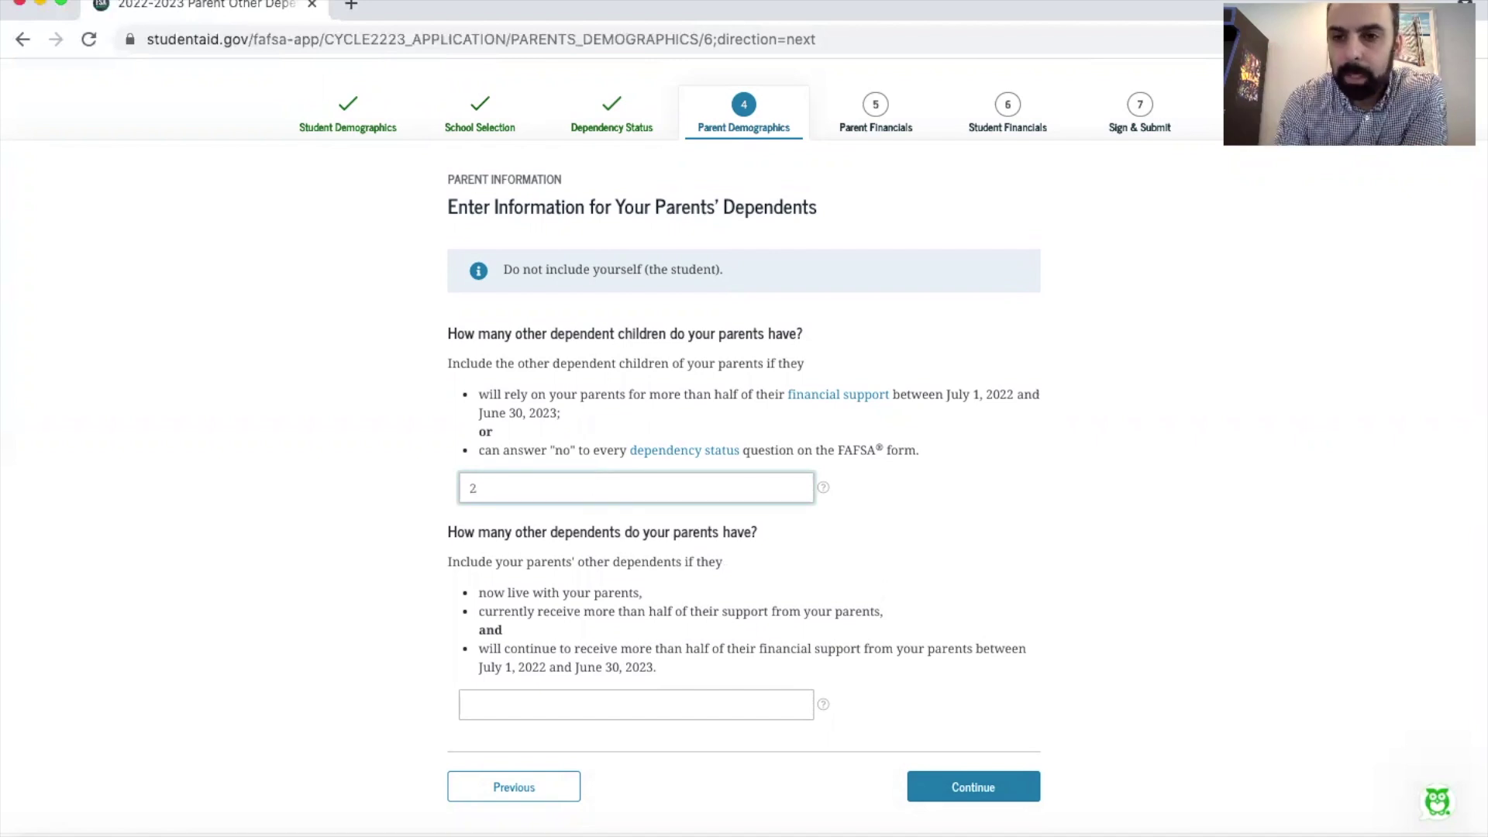
{"action": "key", "text": "BackSpace"}
{"action": "type", "text": "0"}
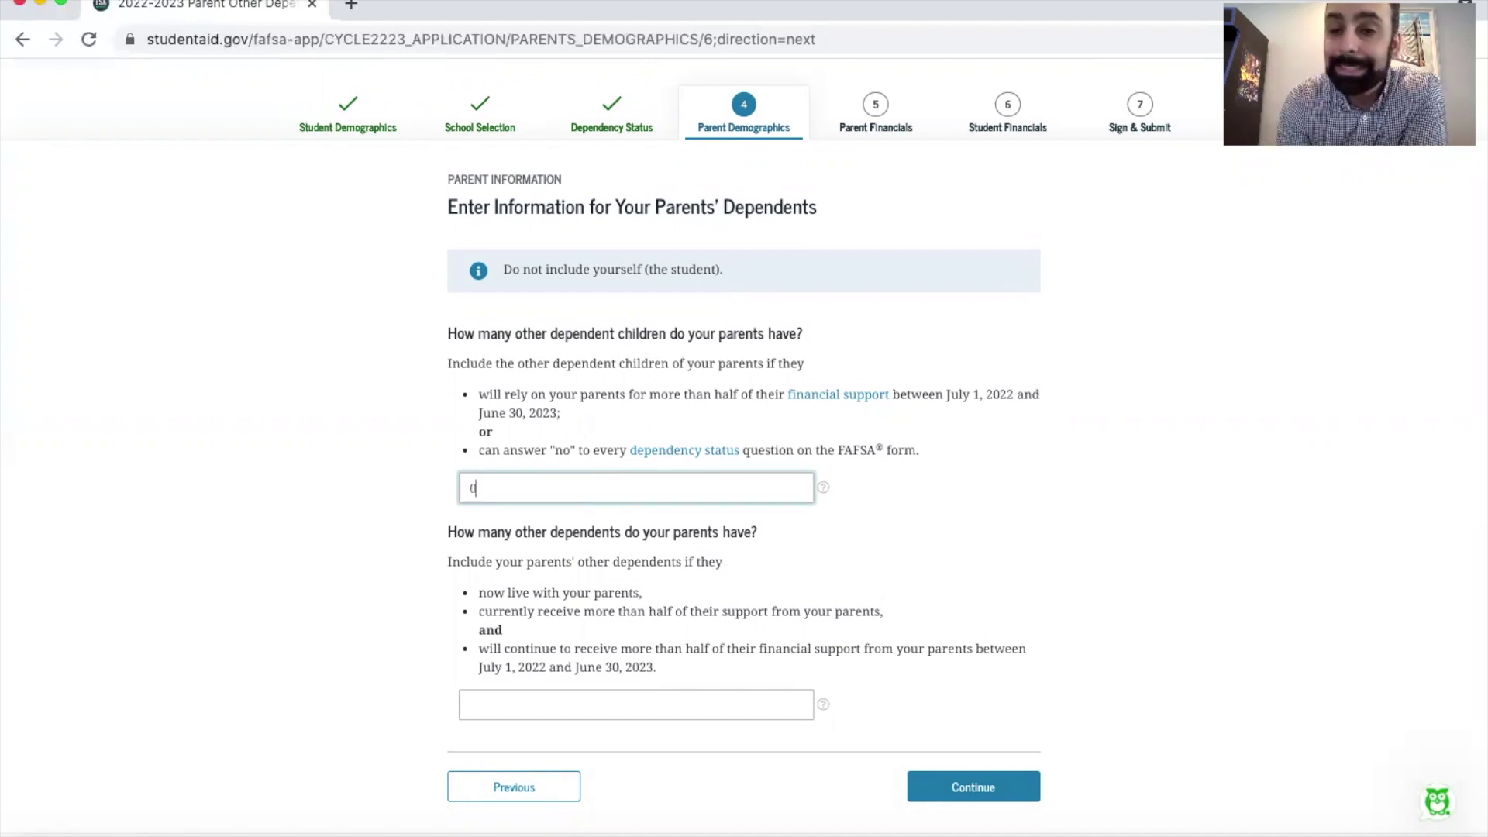
{"action": "left_click", "coordinate": [640, 703]}
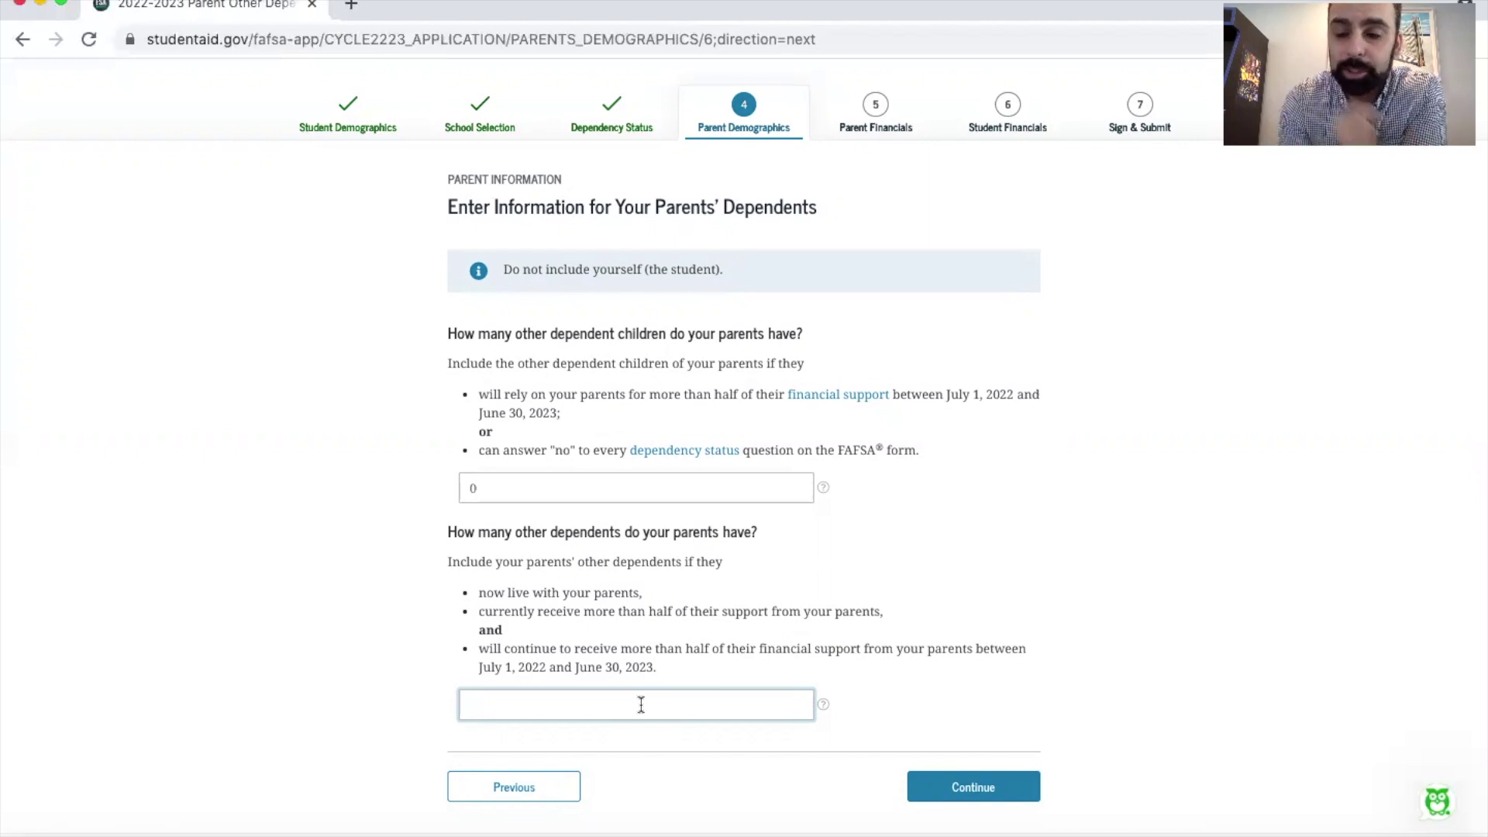
{"action": "type", "text": "0"}
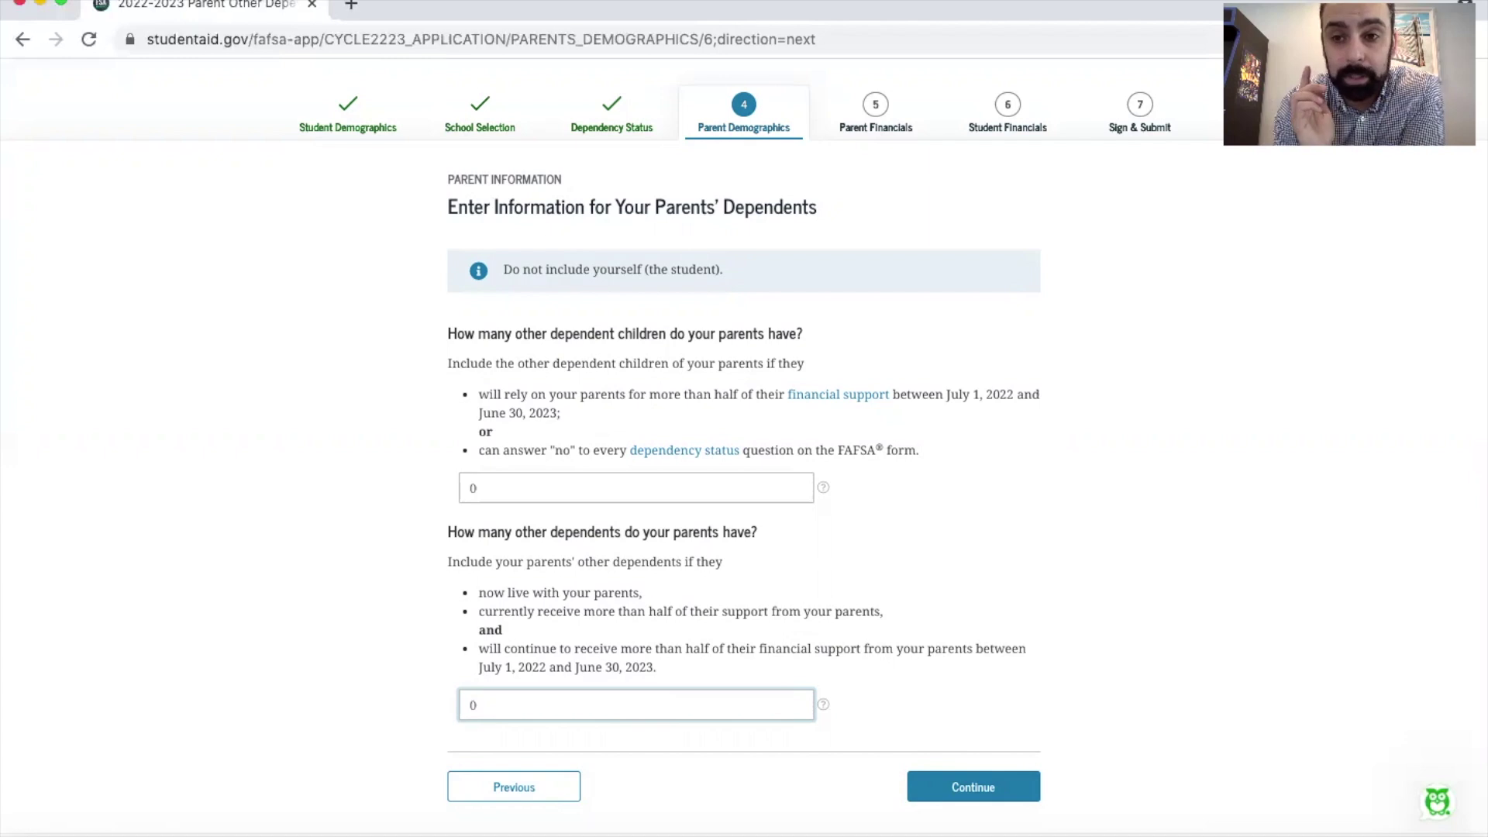
{"action": "key", "text": "Return"}
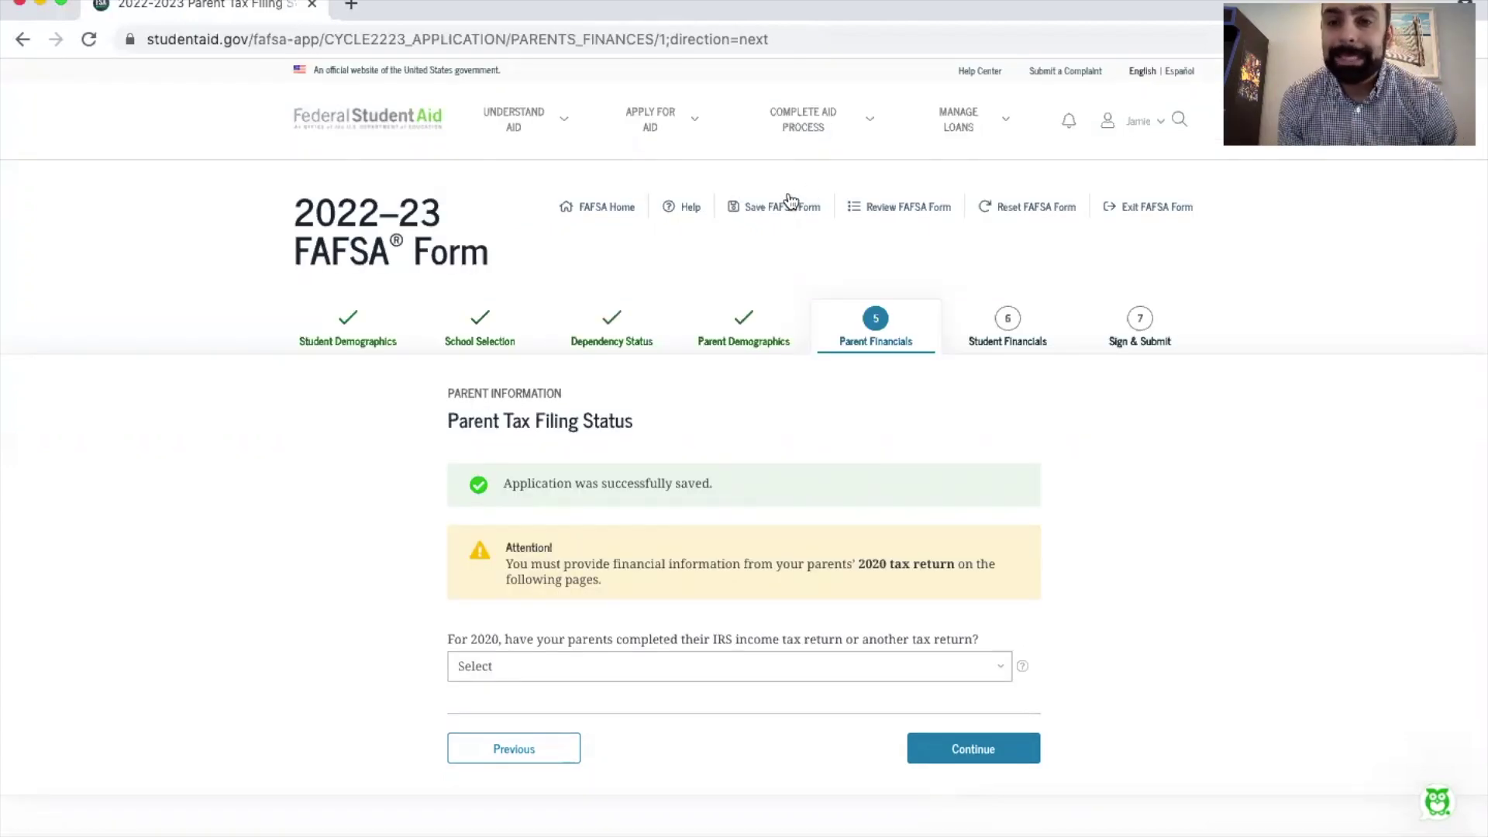
Step: Try Will file and Not going to file for the 2020 tax return, then reselect Already completed
{"action": "left_click", "coordinate": [668, 666]}
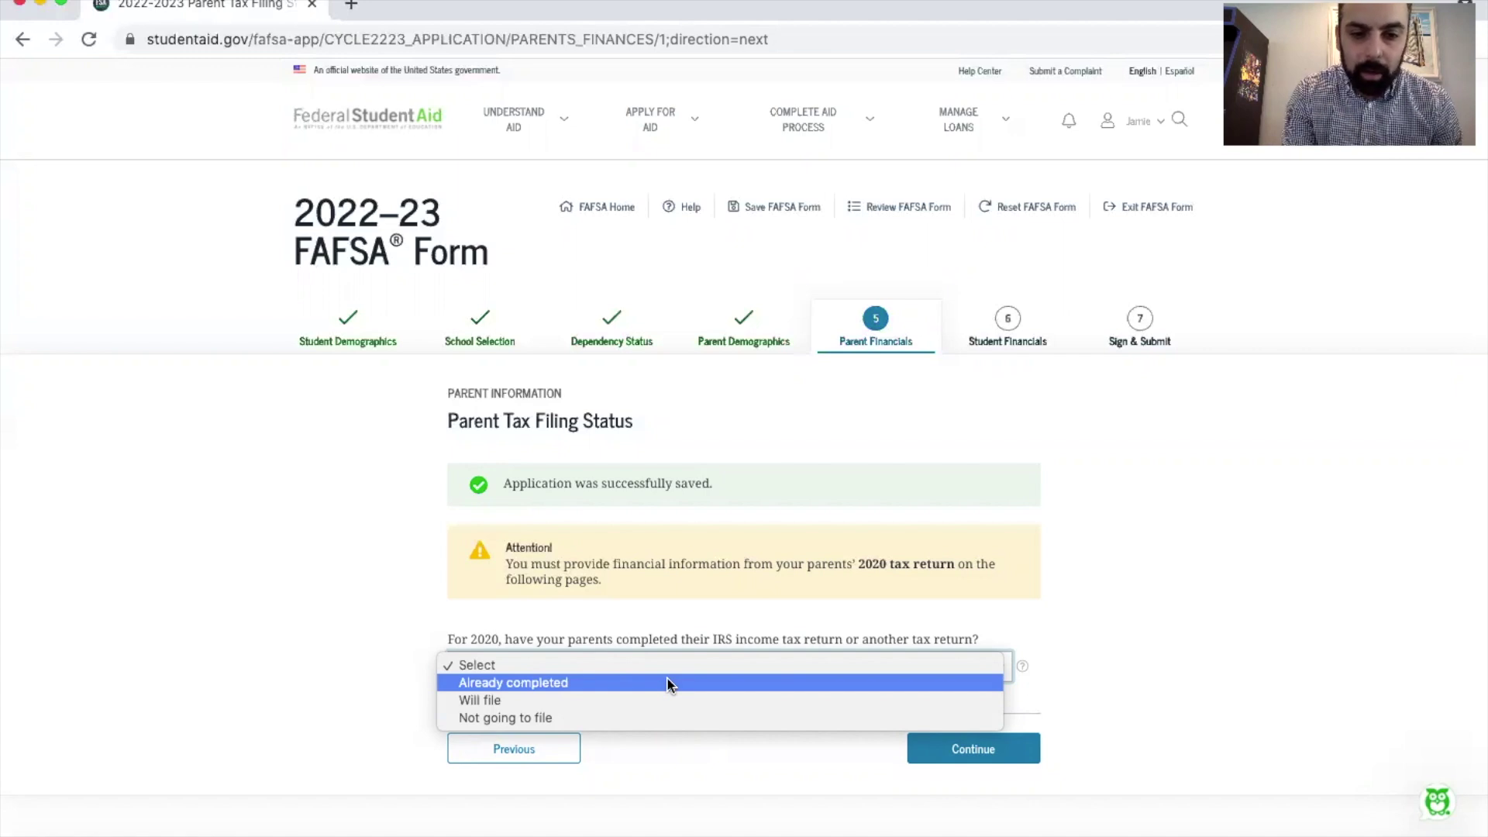
{"action": "left_click", "coordinate": [666, 681]}
{"action": "left_click", "coordinate": [646, 667]}
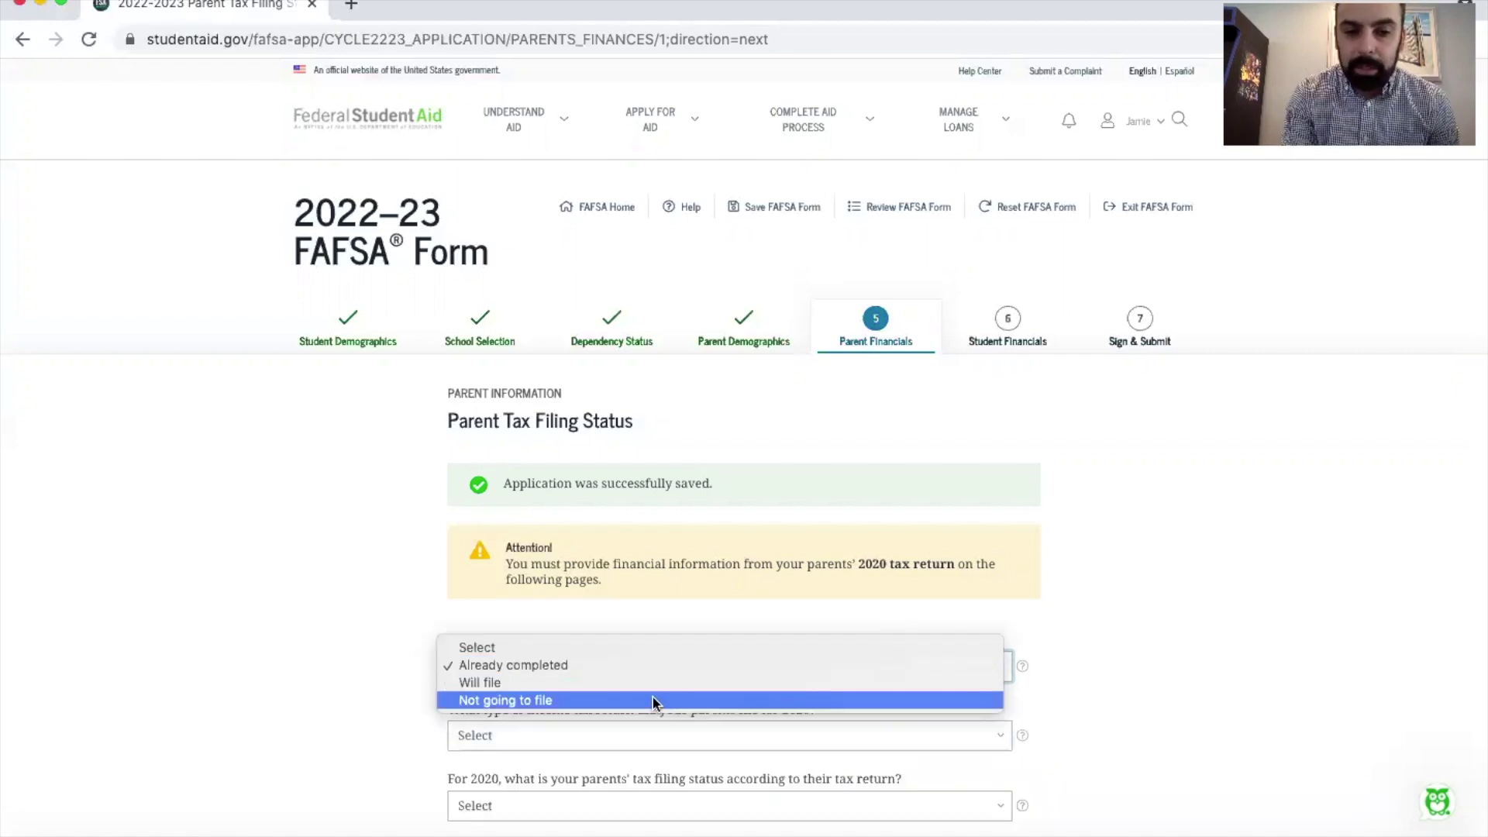
{"action": "left_click", "coordinate": [649, 682]}
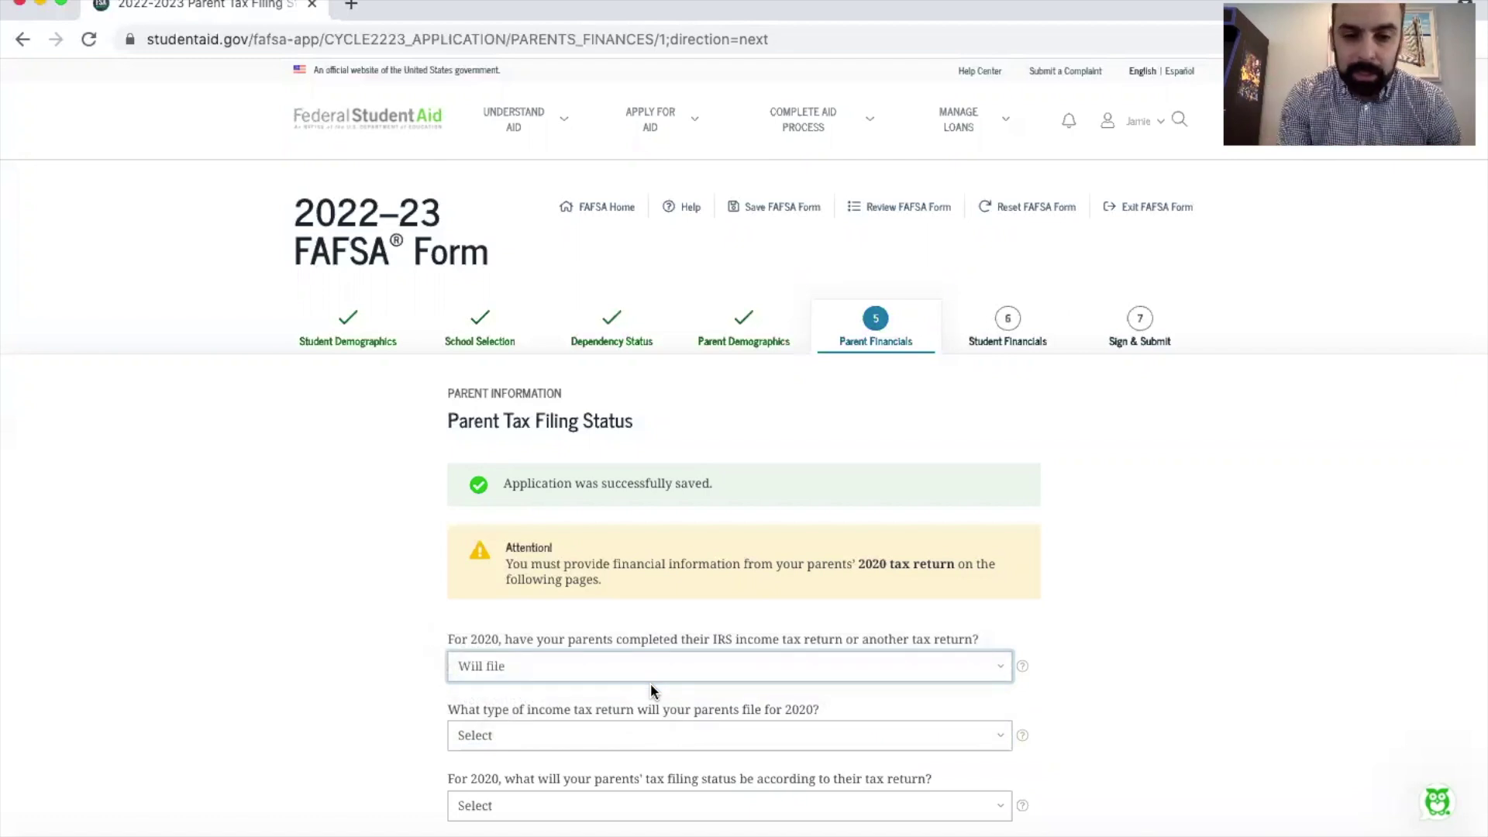
{"action": "left_click", "coordinate": [648, 666]}
{"action": "left_click", "coordinate": [649, 681]}
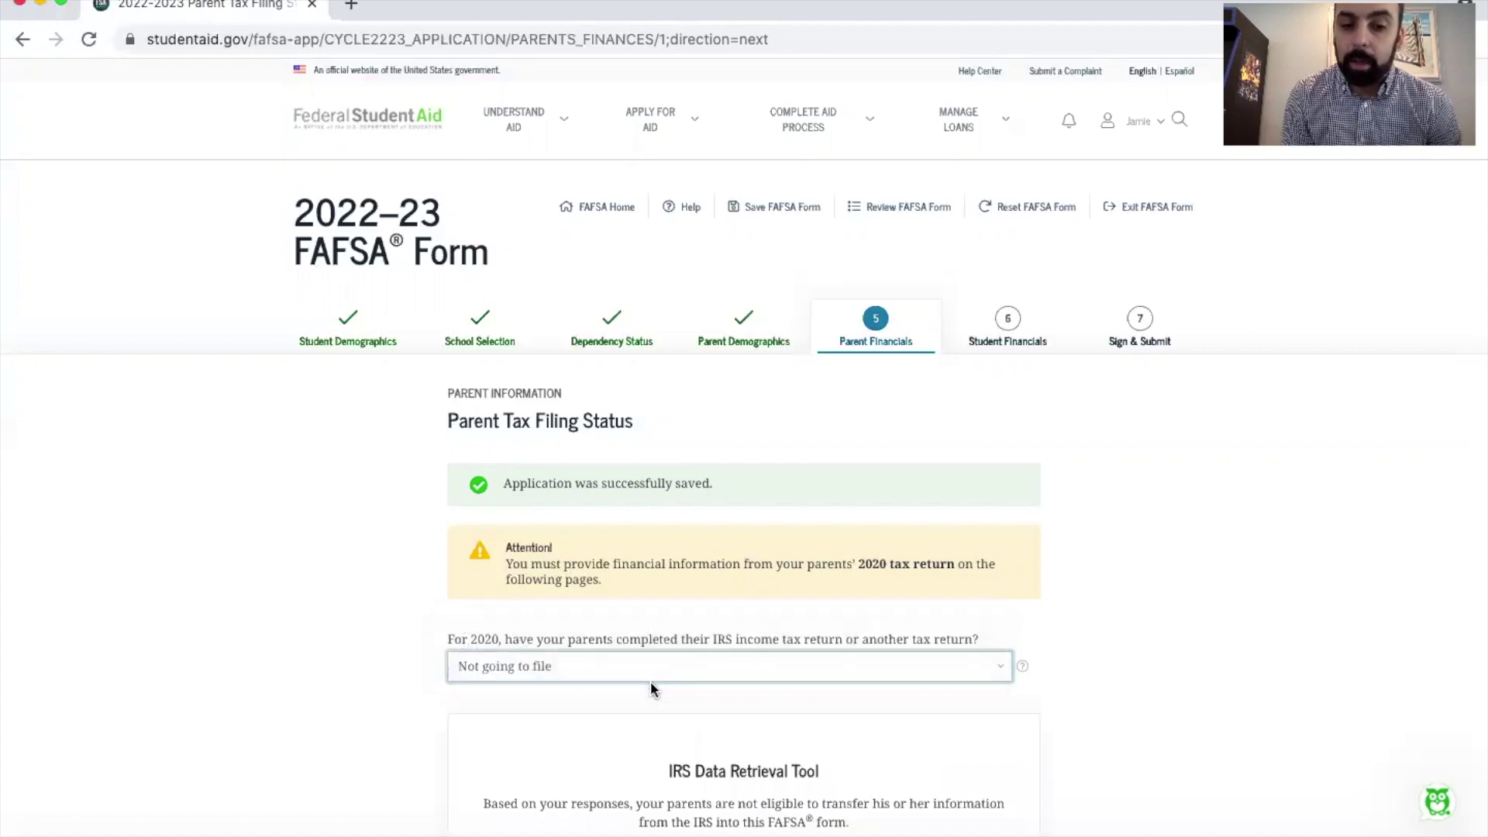
{"action": "scroll", "coordinate": [649, 682], "scroll_direction": "down", "scroll_amount": 4}
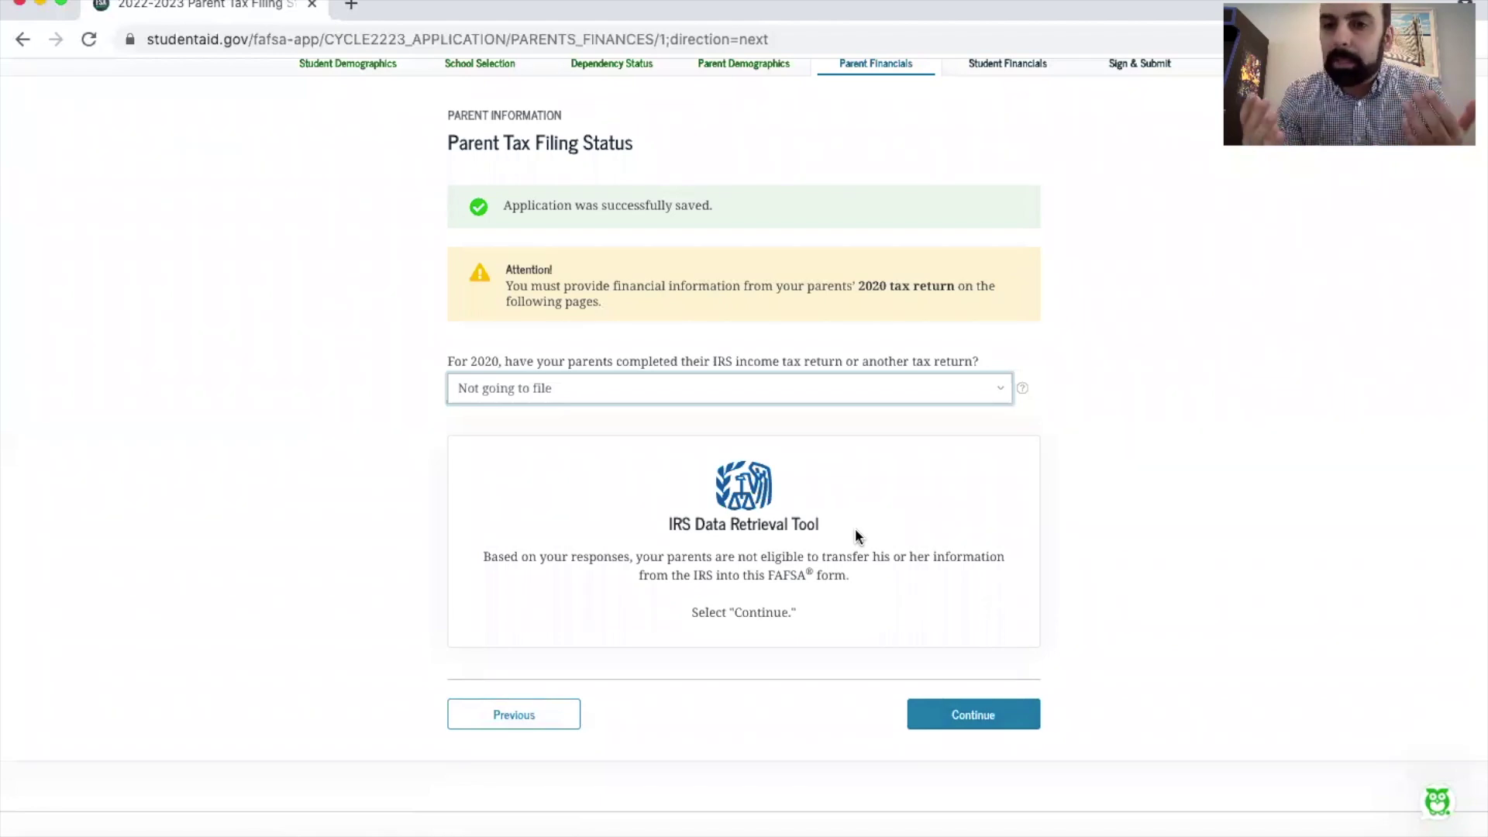
{"action": "left_click", "coordinate": [681, 387]}
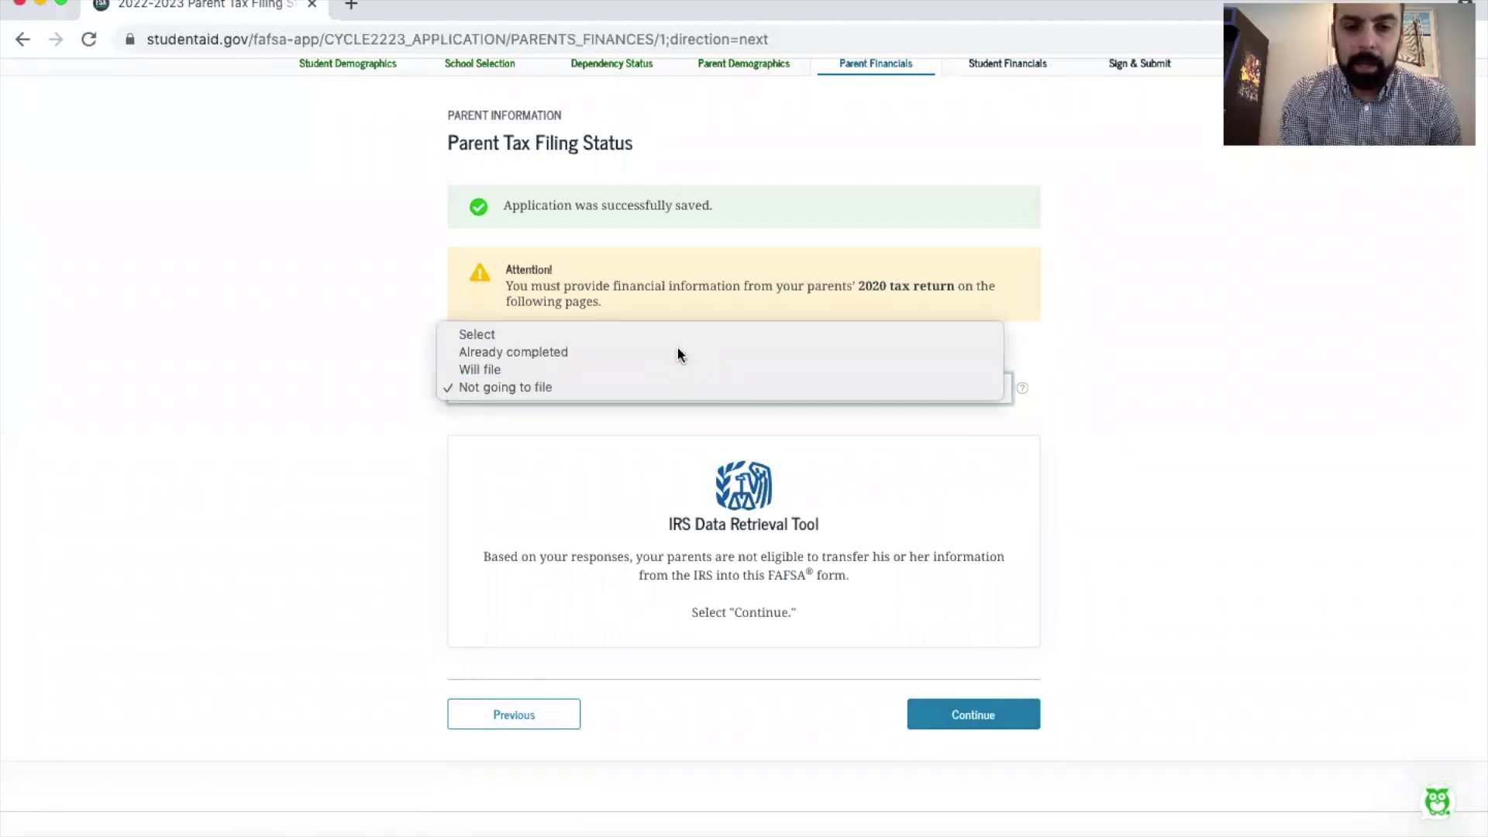
{"action": "left_click", "coordinate": [677, 350]}
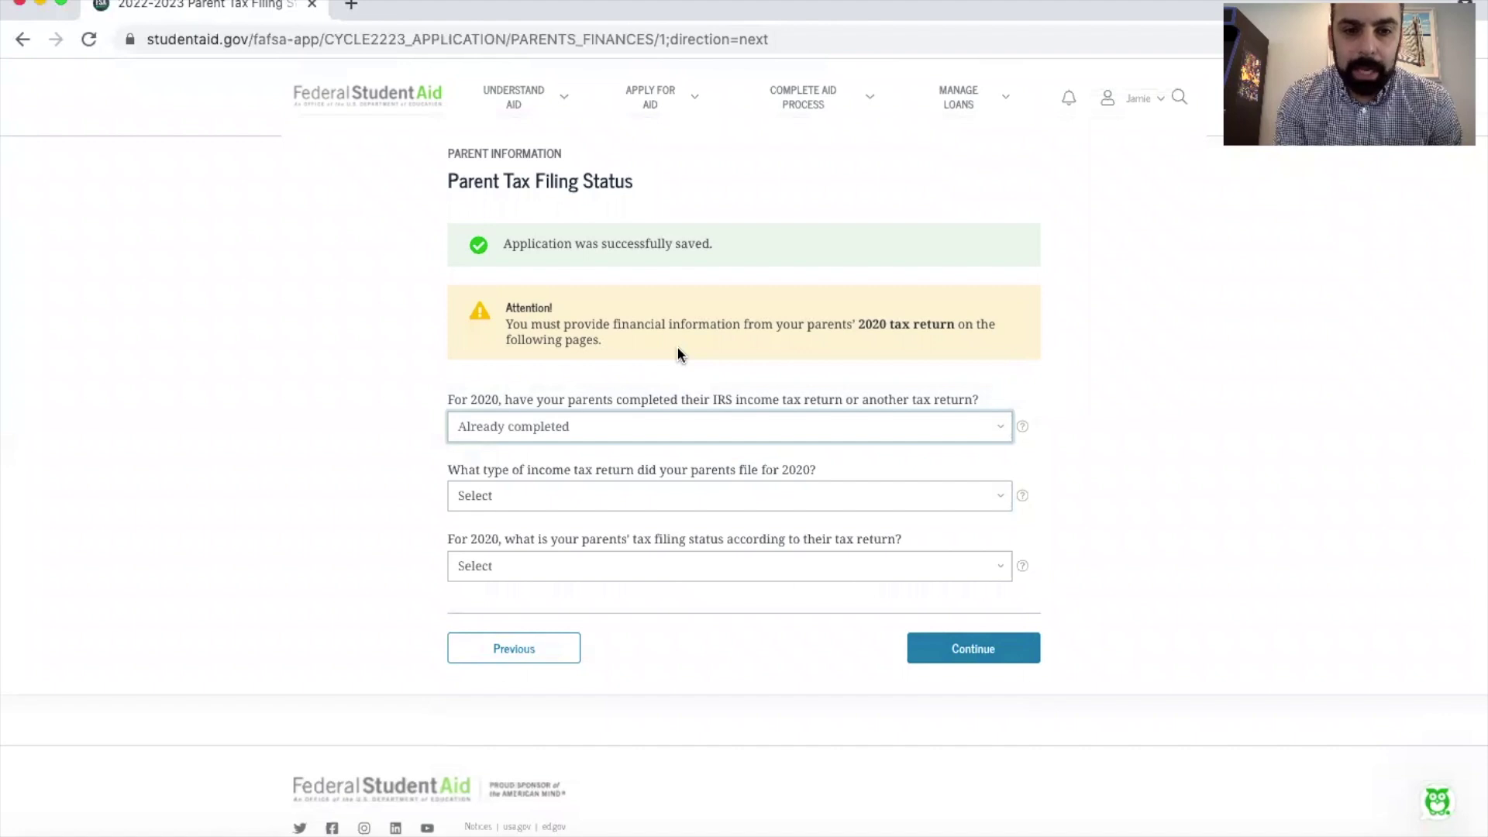
Step: Choose IRS Form 1040 and Married–filed joint return, then proceed to the IRS Data Retrieval Tool
{"action": "left_click", "coordinate": [663, 500]}
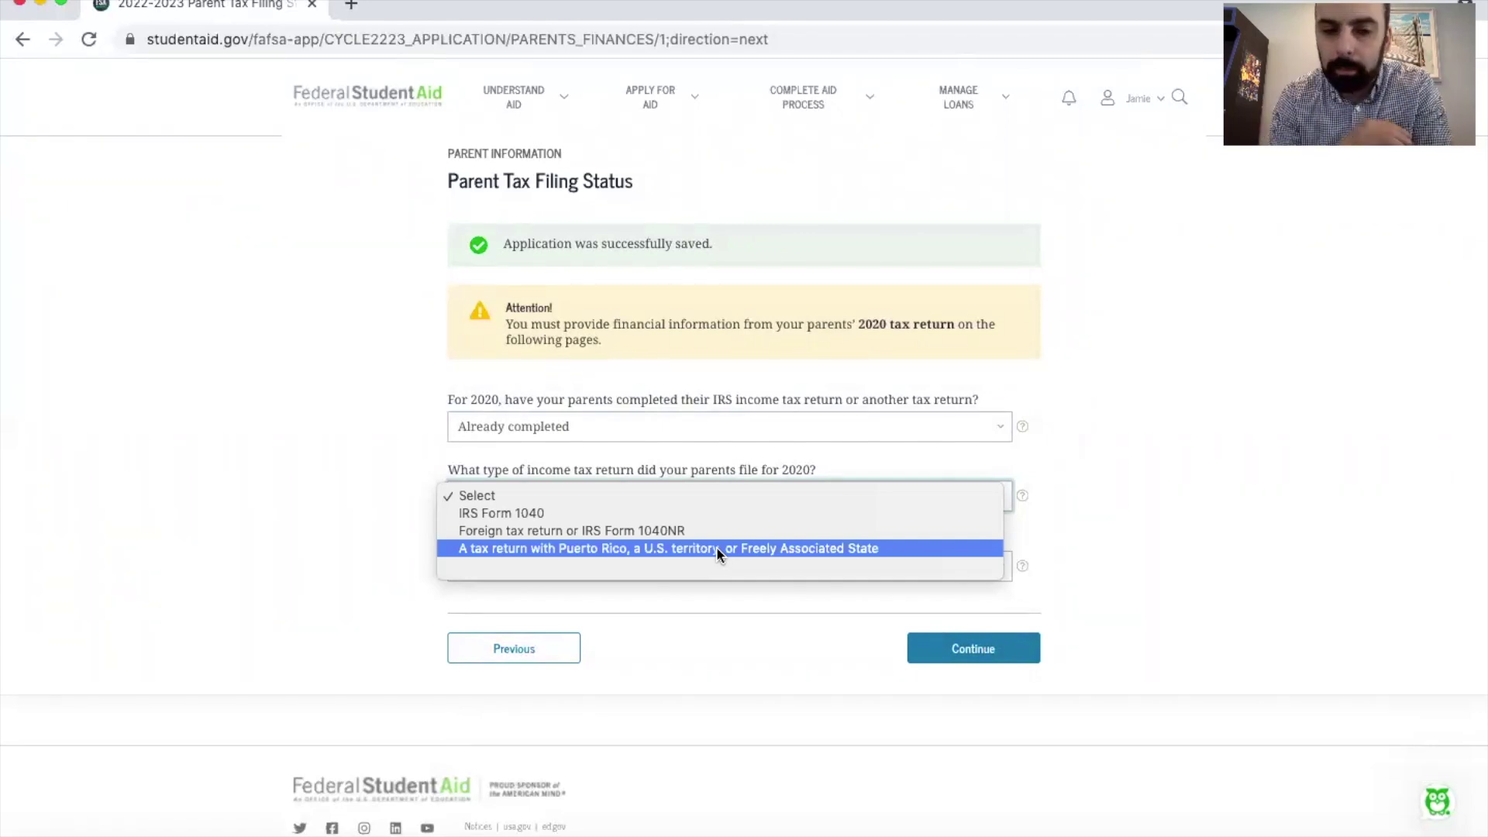
{"action": "left_click", "coordinate": [723, 511]}
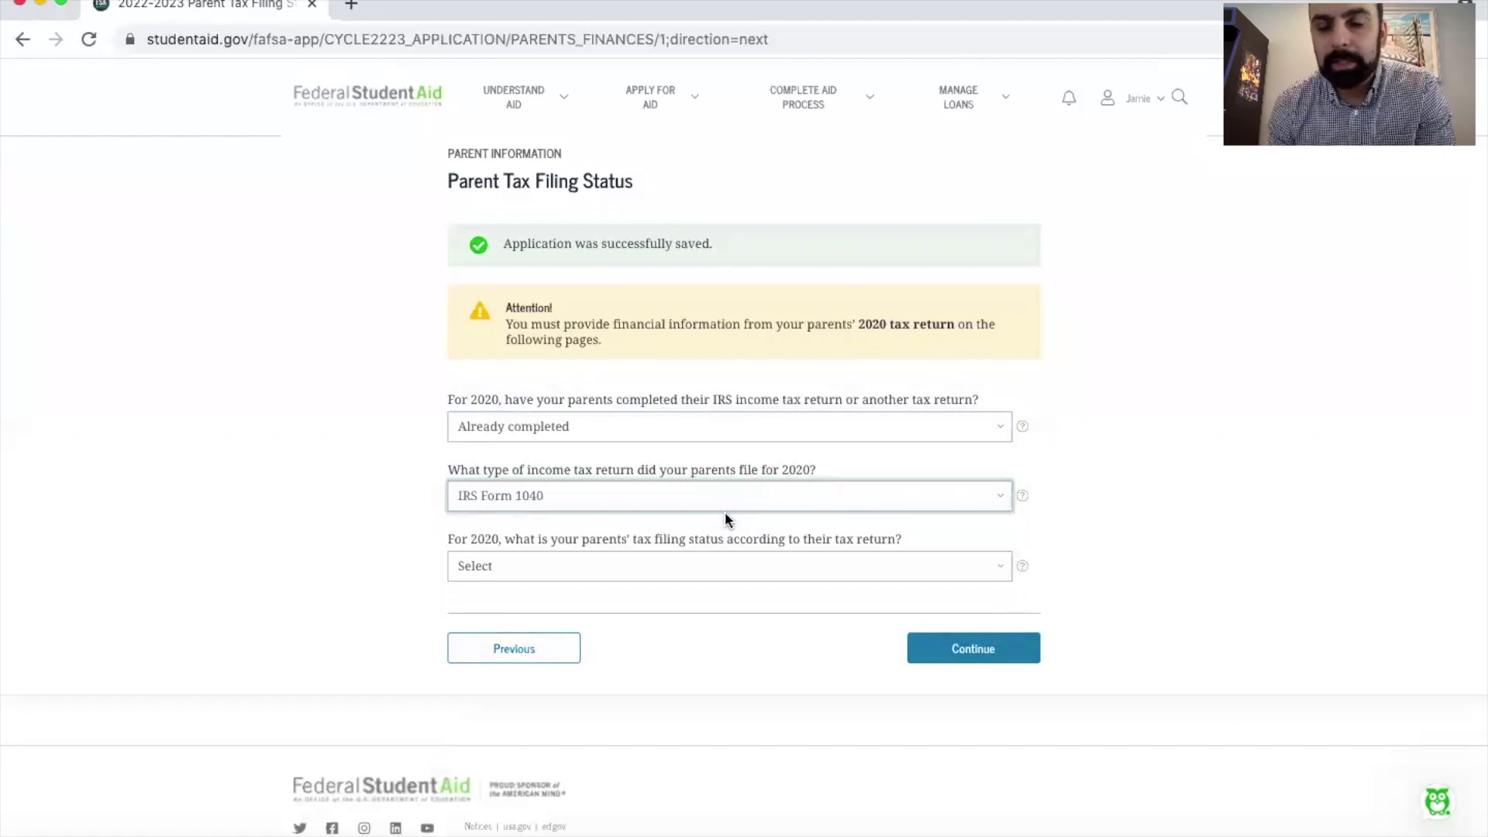
{"action": "left_click", "coordinate": [724, 567]}
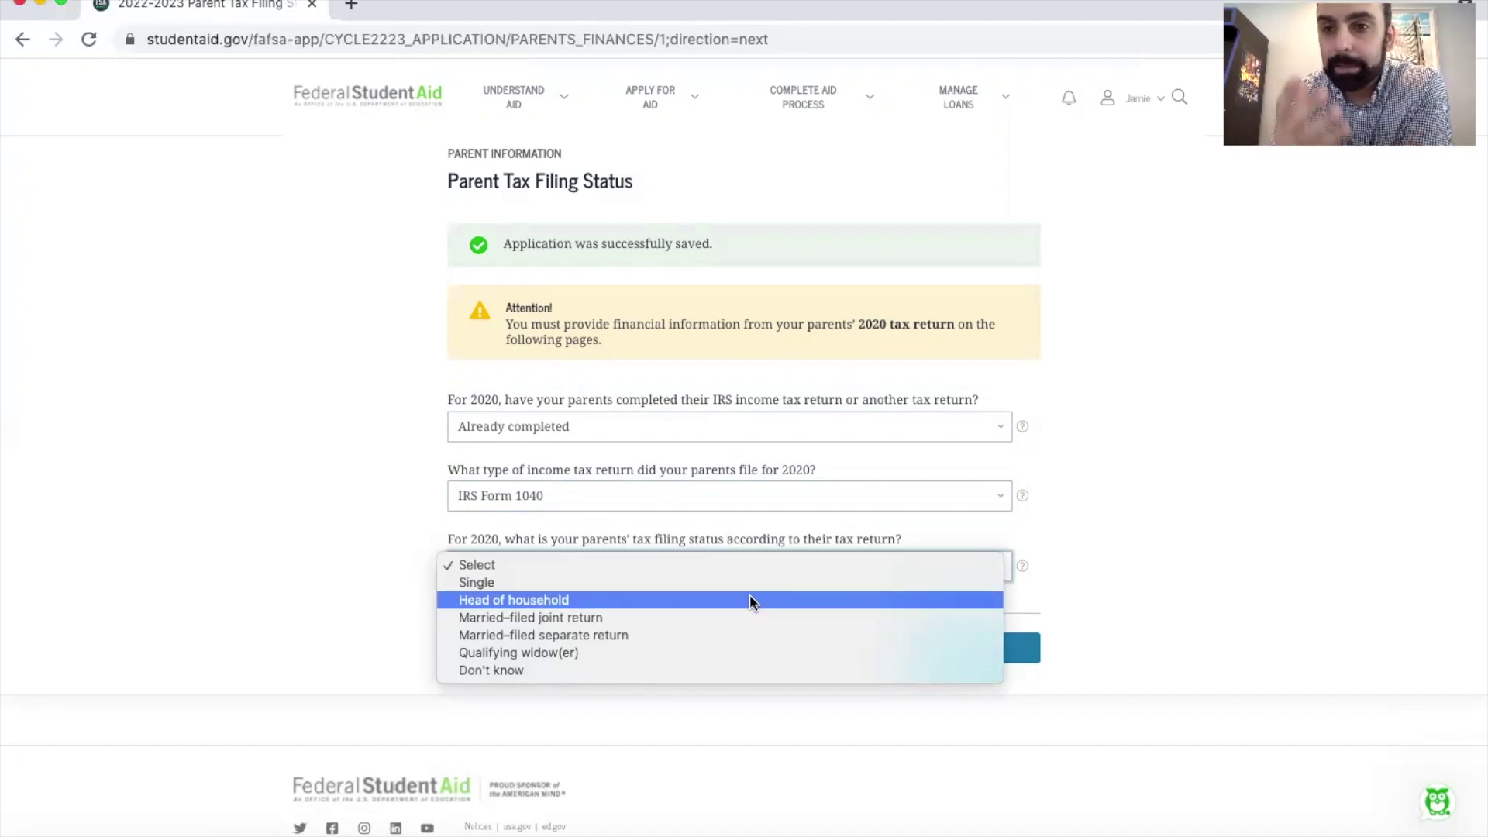
{"action": "left_click", "coordinate": [757, 617]}
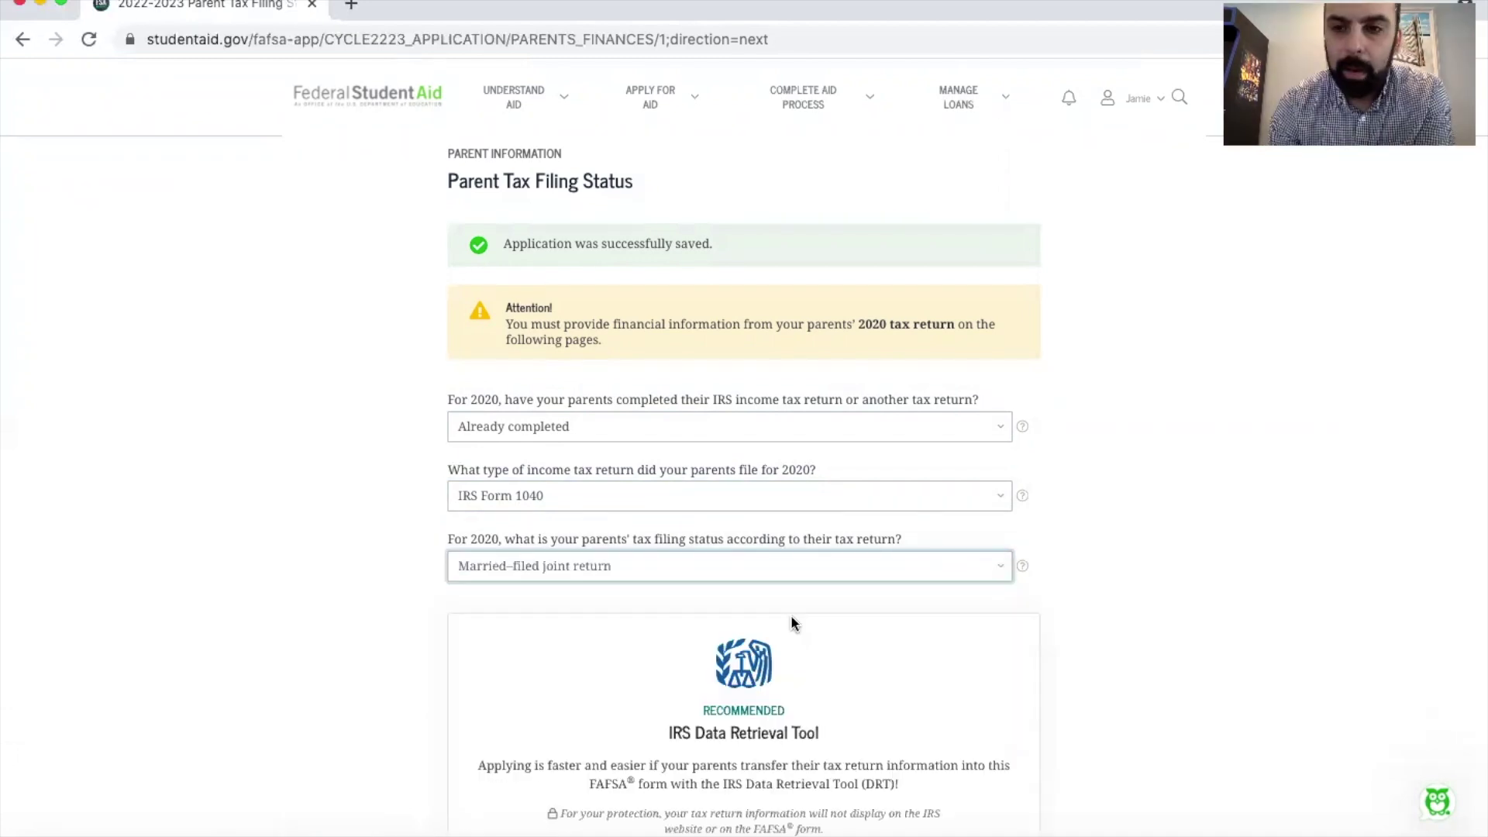
{"action": "scroll", "coordinate": [791, 616], "scroll_direction": "down", "scroll_amount": 3}
{"action": "scroll", "coordinate": [868, 380], "scroll_direction": "down", "scroll_amount": 2}
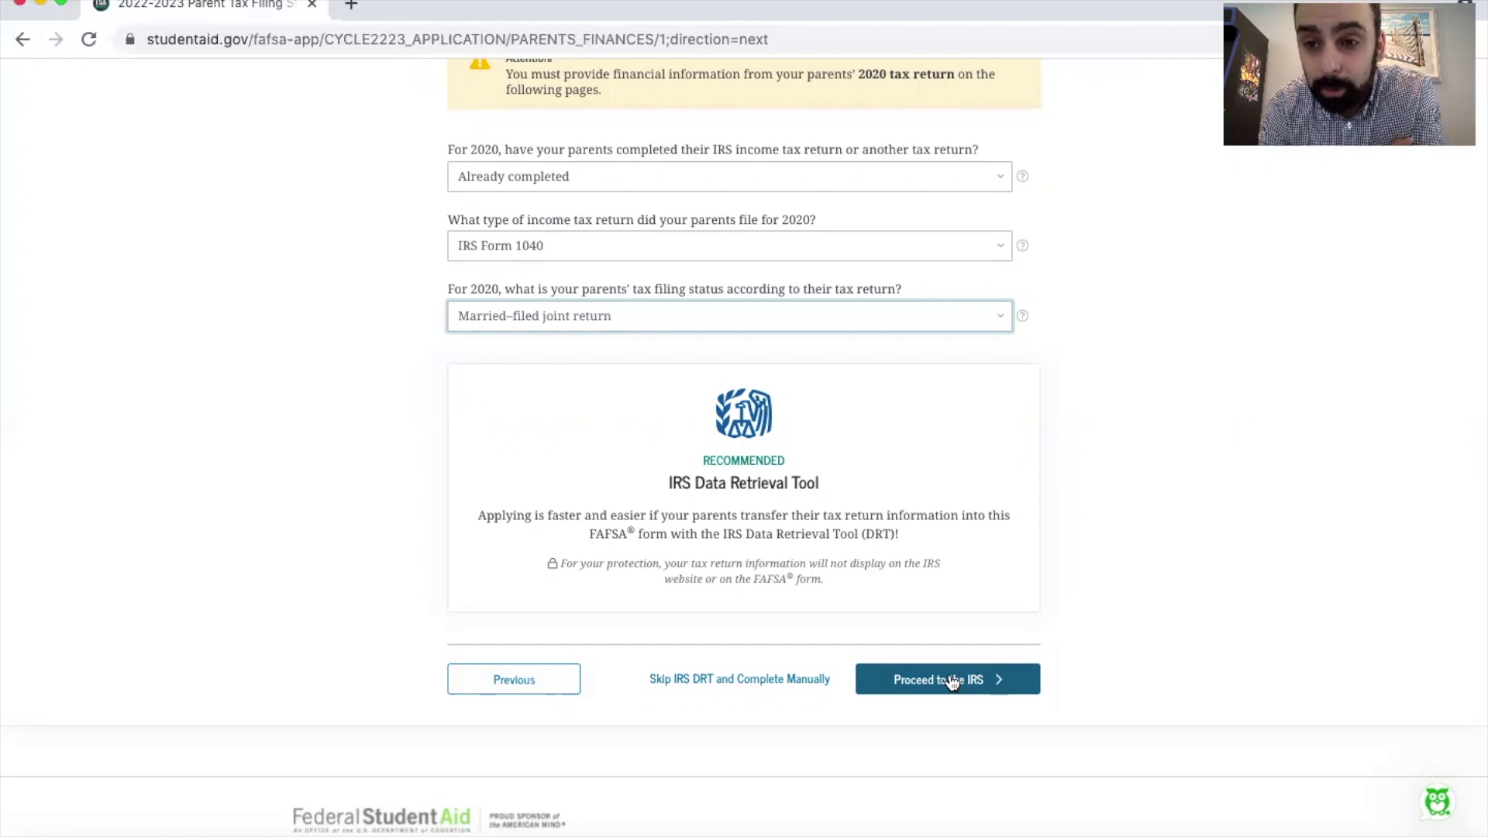
{"action": "left_click", "coordinate": [953, 680]}
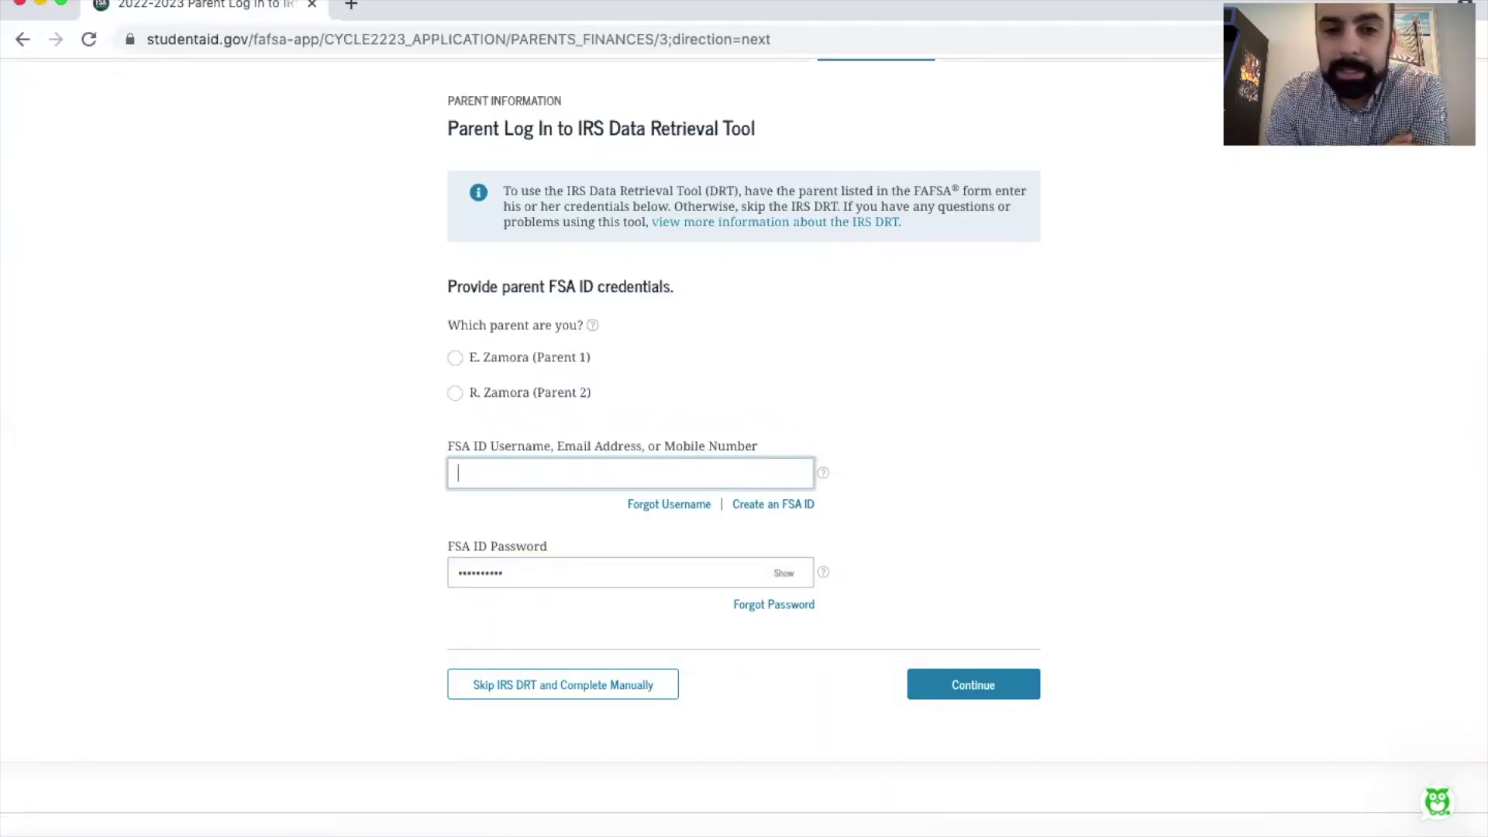
Step: Select Parent 2 under 'Which parent are you?' on the IRS login page
{"action": "left_click", "coordinate": [456, 391]}
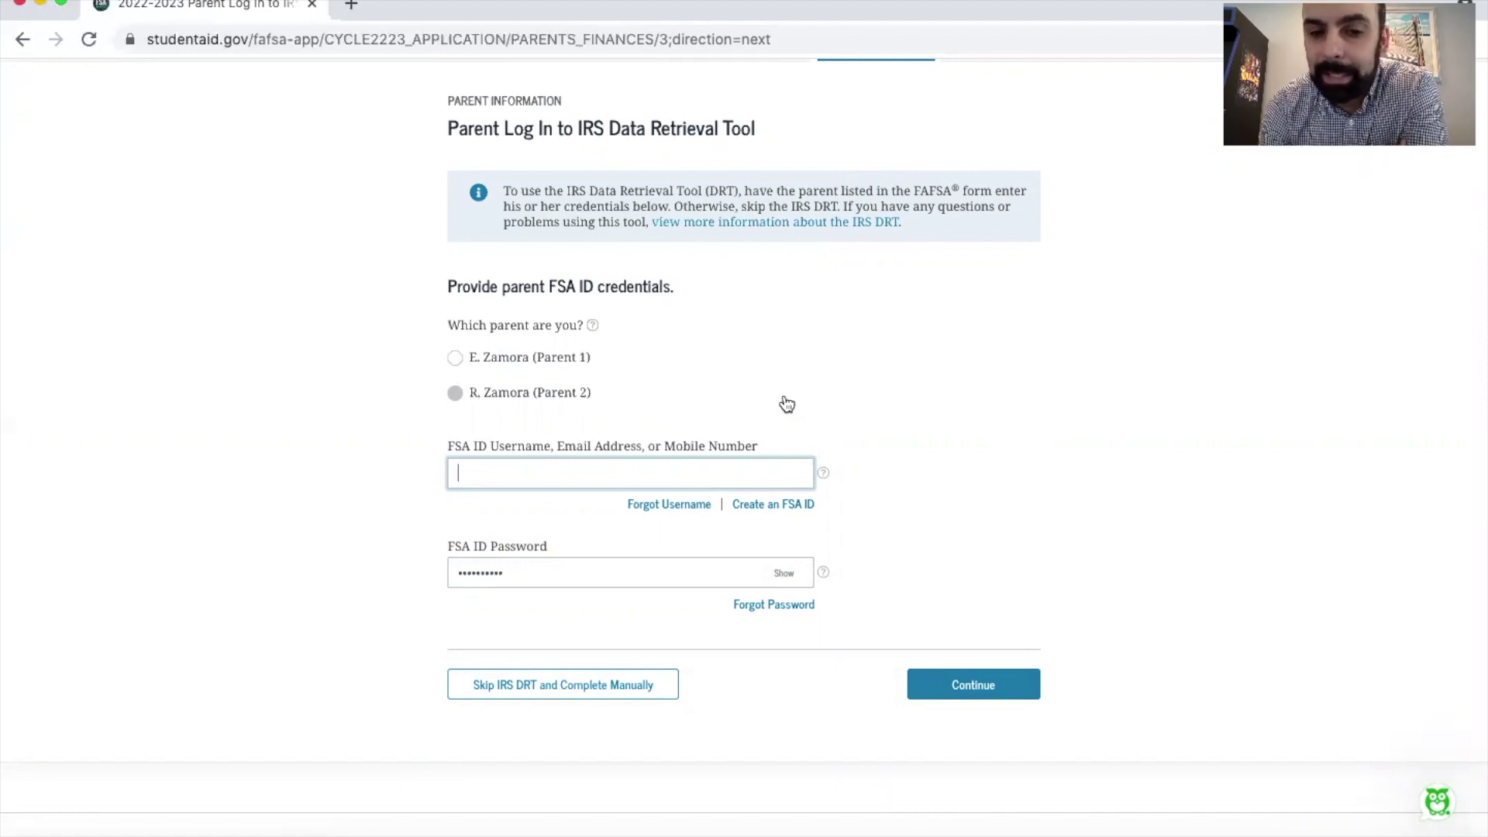
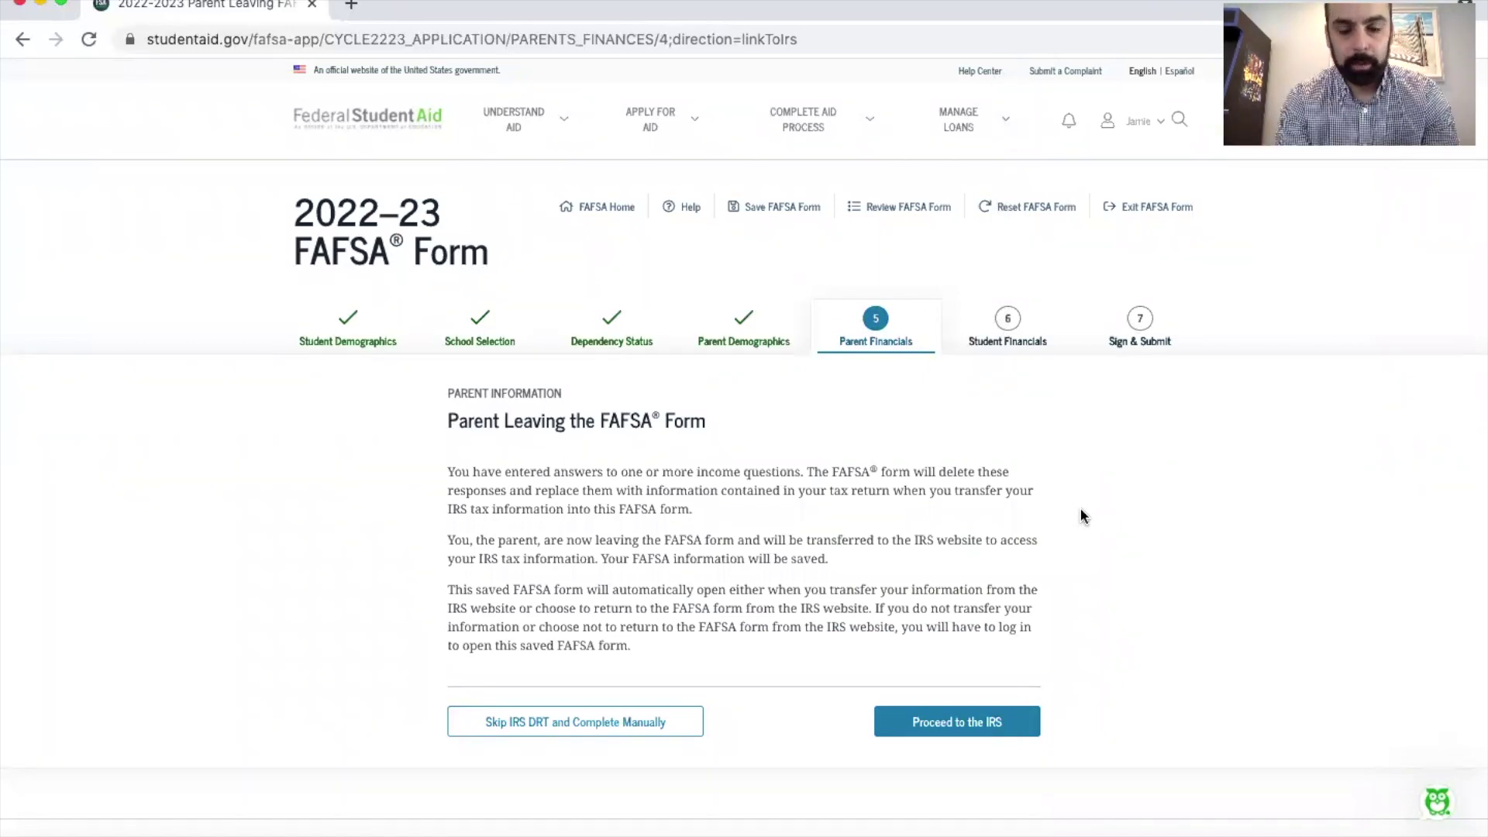
Step: Leave the FAFSA form for the IRS website, confirming the exit from the page
{"action": "left_click", "coordinate": [945, 724]}
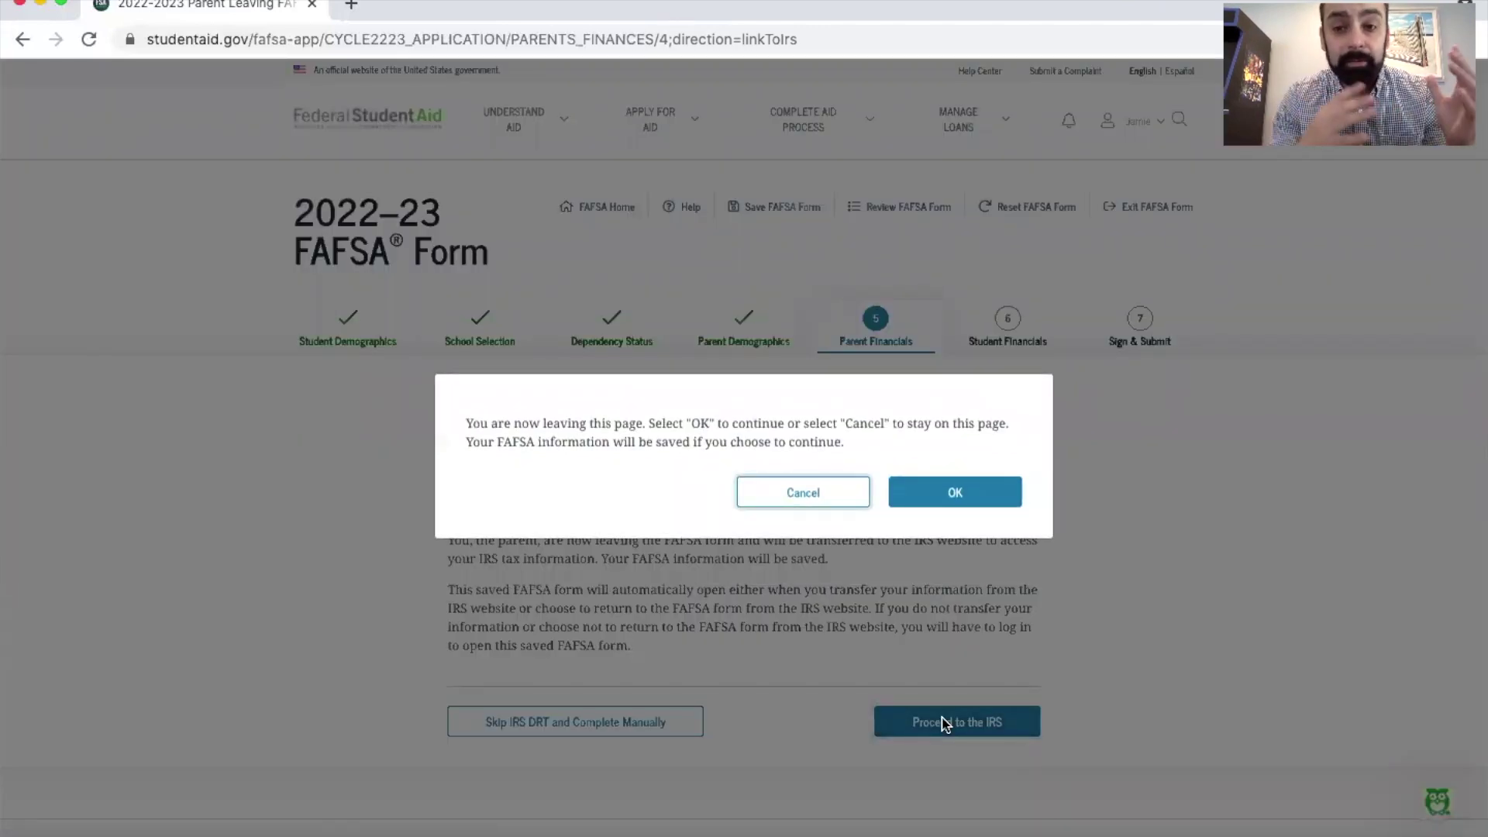
{"action": "left_click", "coordinate": [938, 496]}
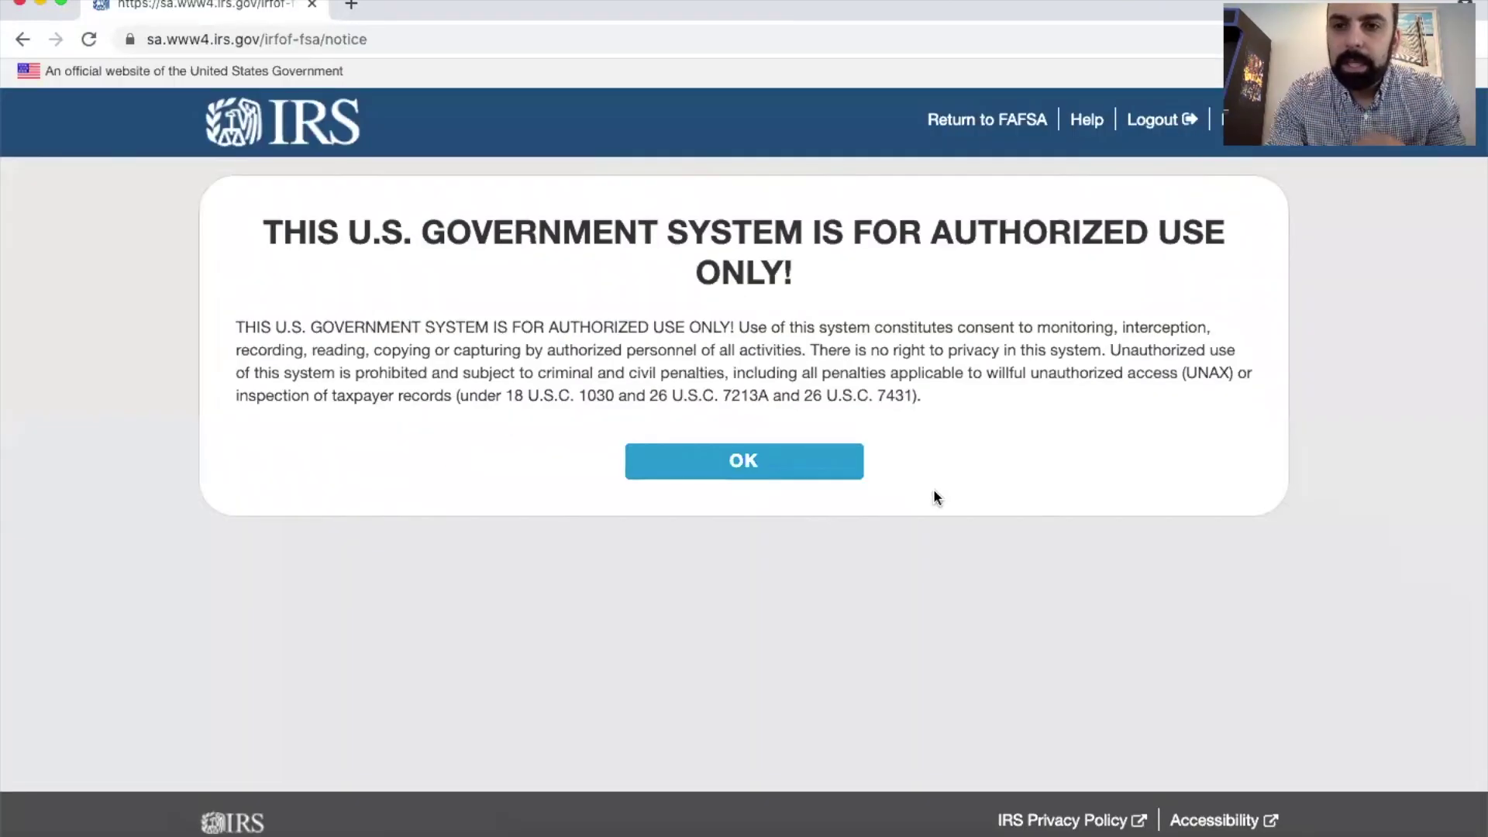
Step: Accept the IRS notice and submit the parent's details with Head of Household filing status
{"action": "left_click", "coordinate": [775, 460]}
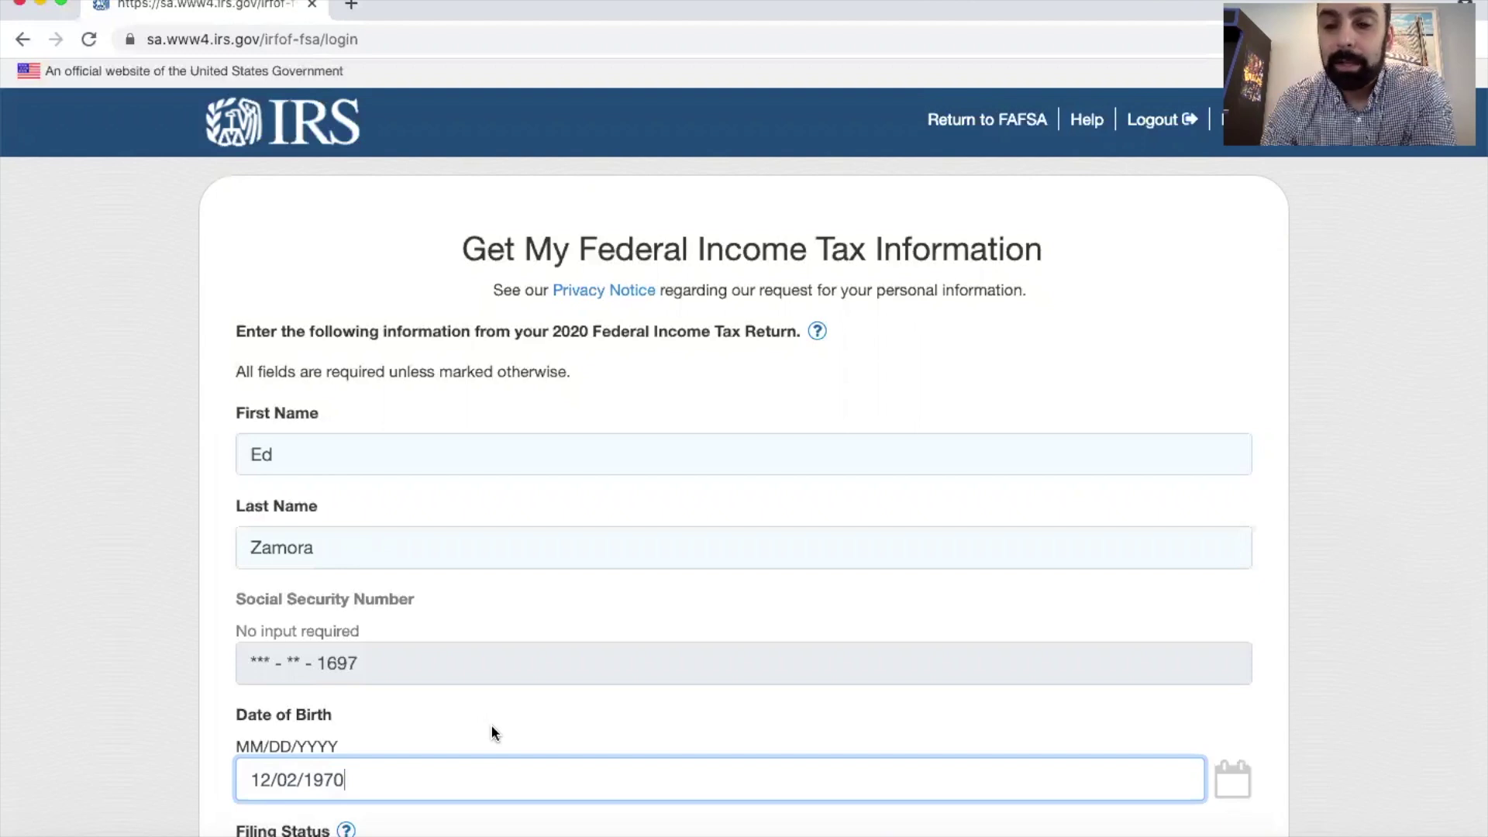
{"action": "scroll", "coordinate": [492, 726], "scroll_direction": "down", "scroll_amount": 8}
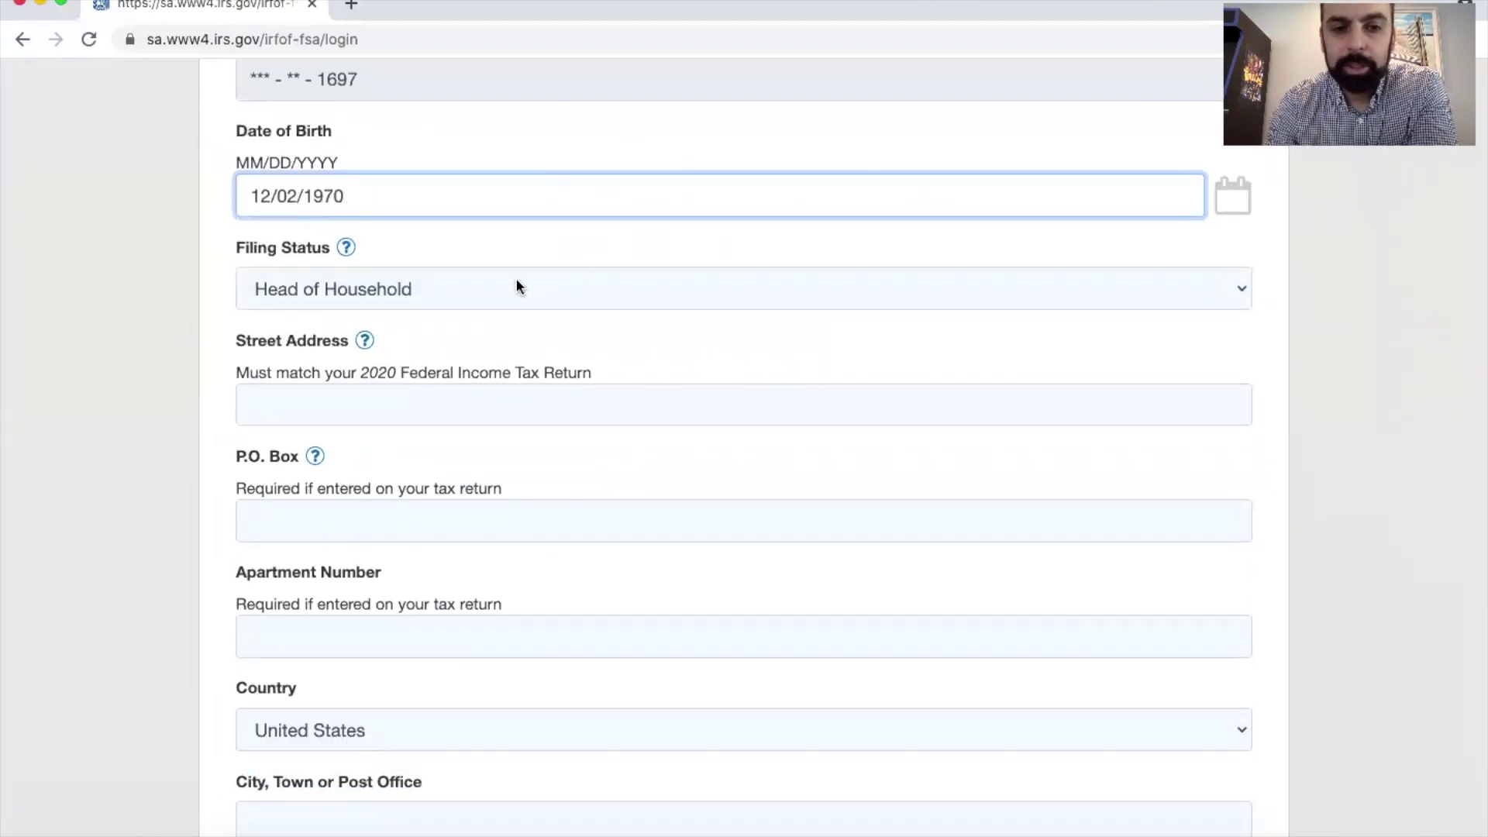
{"action": "left_click", "coordinate": [515, 289]}
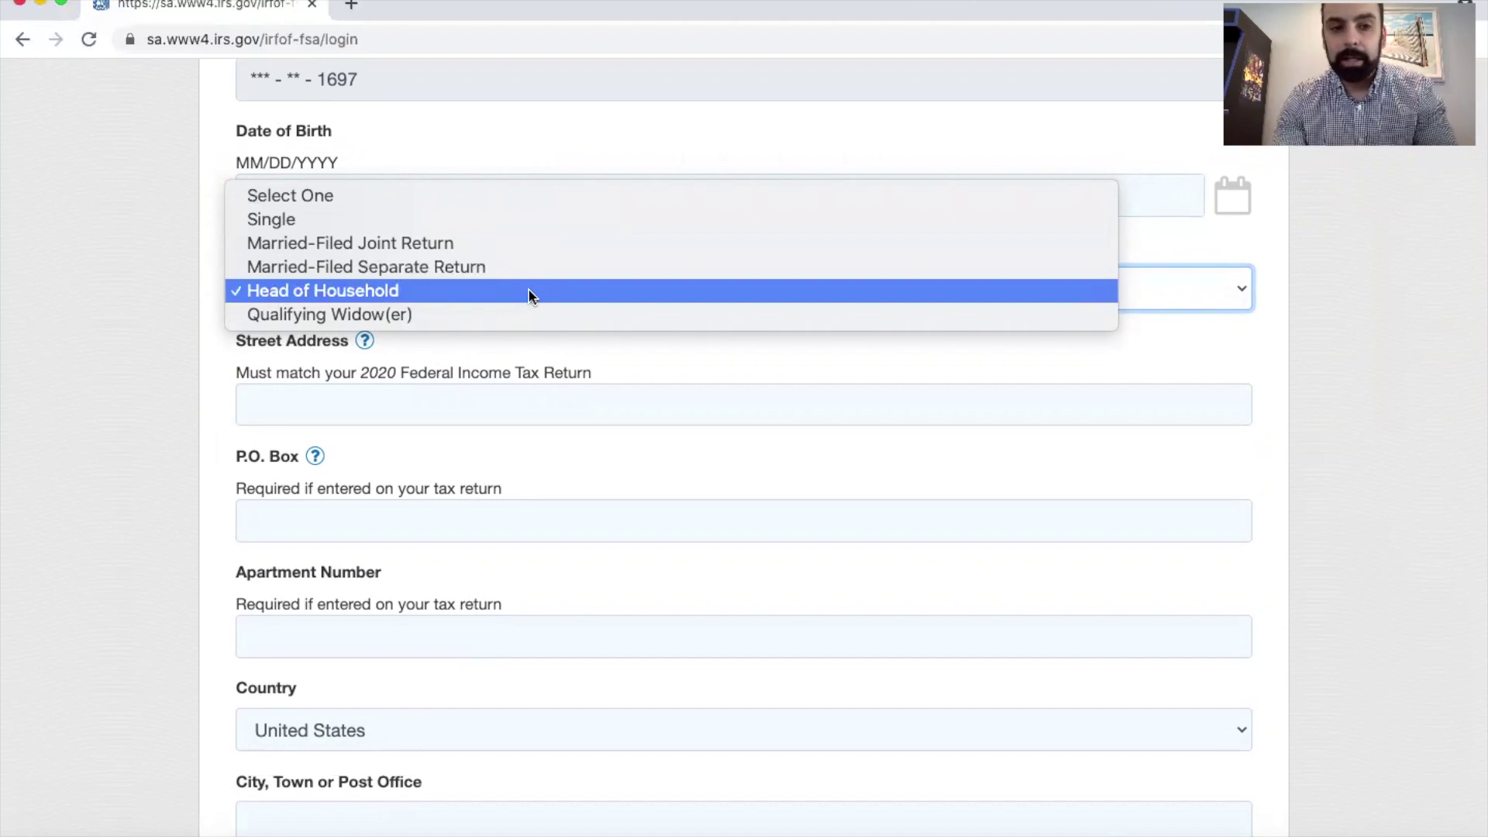
{"action": "left_click", "coordinate": [535, 246]}
{"action": "key", "text": "Tab"}
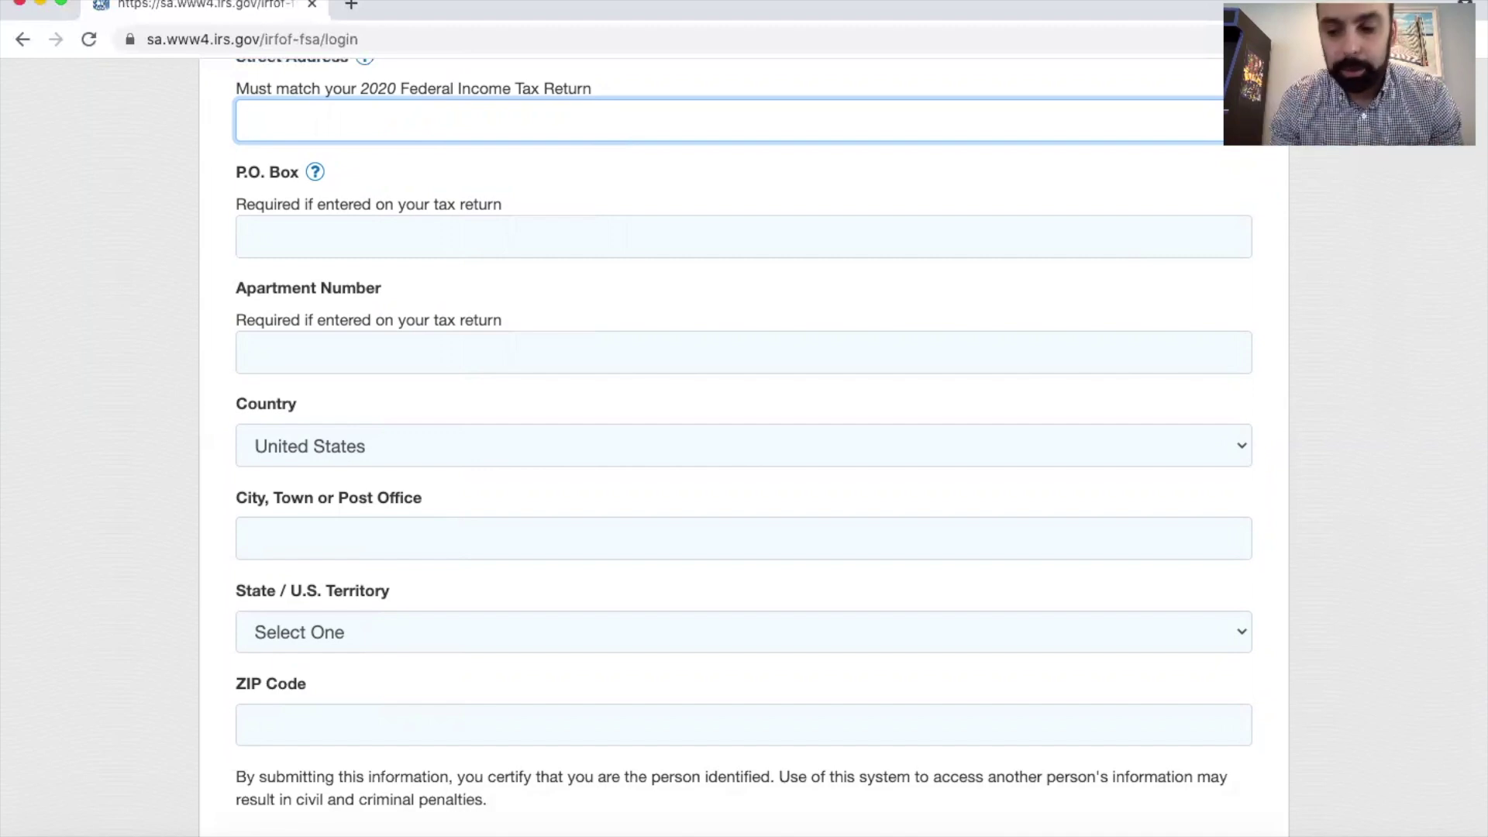
{"action": "scroll", "coordinate": [310, 495], "scroll_direction": "down", "scroll_amount": 5}
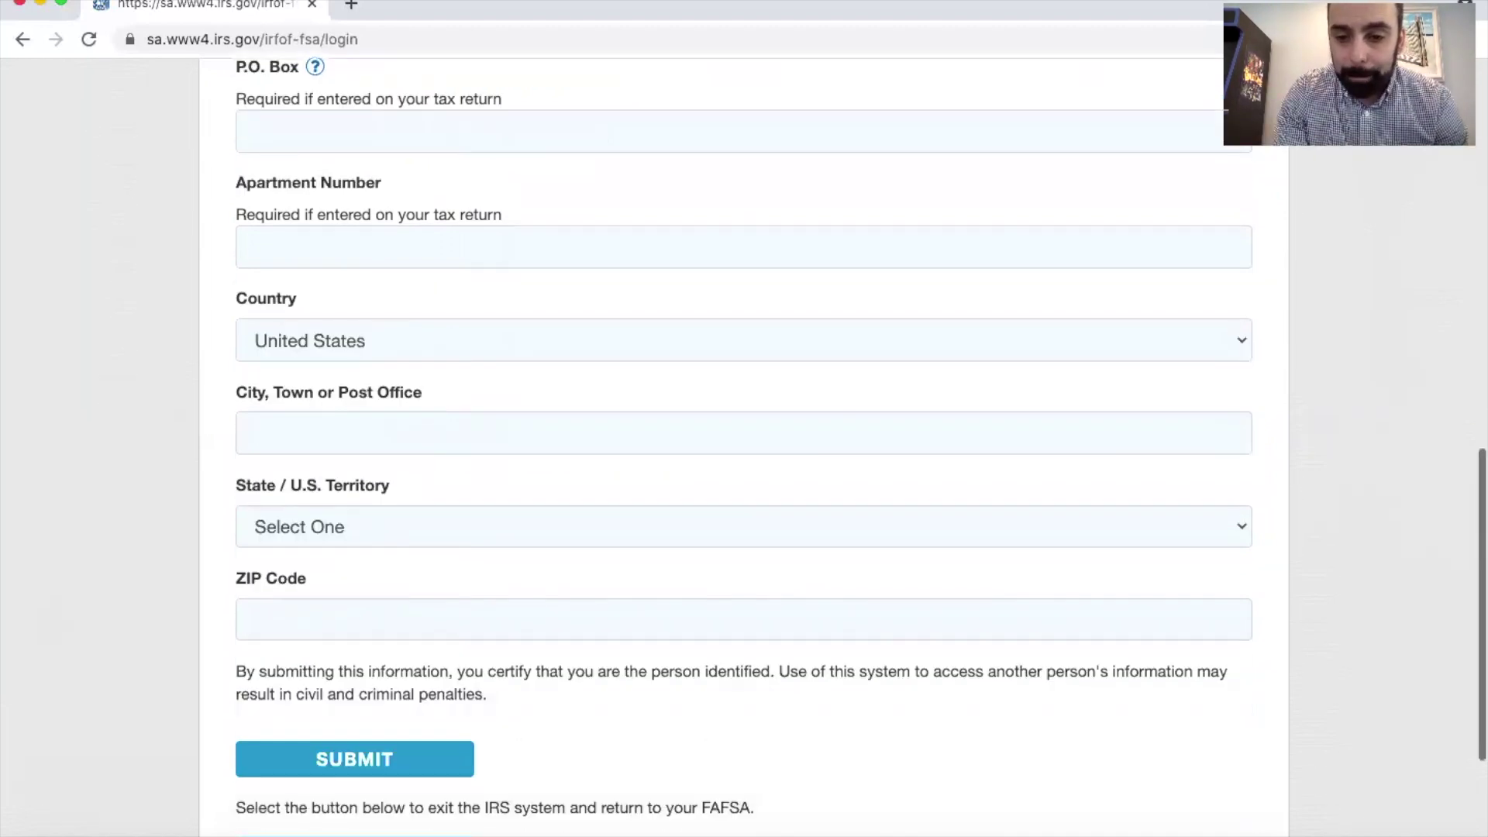
{"action": "left_click", "coordinate": [372, 552]}
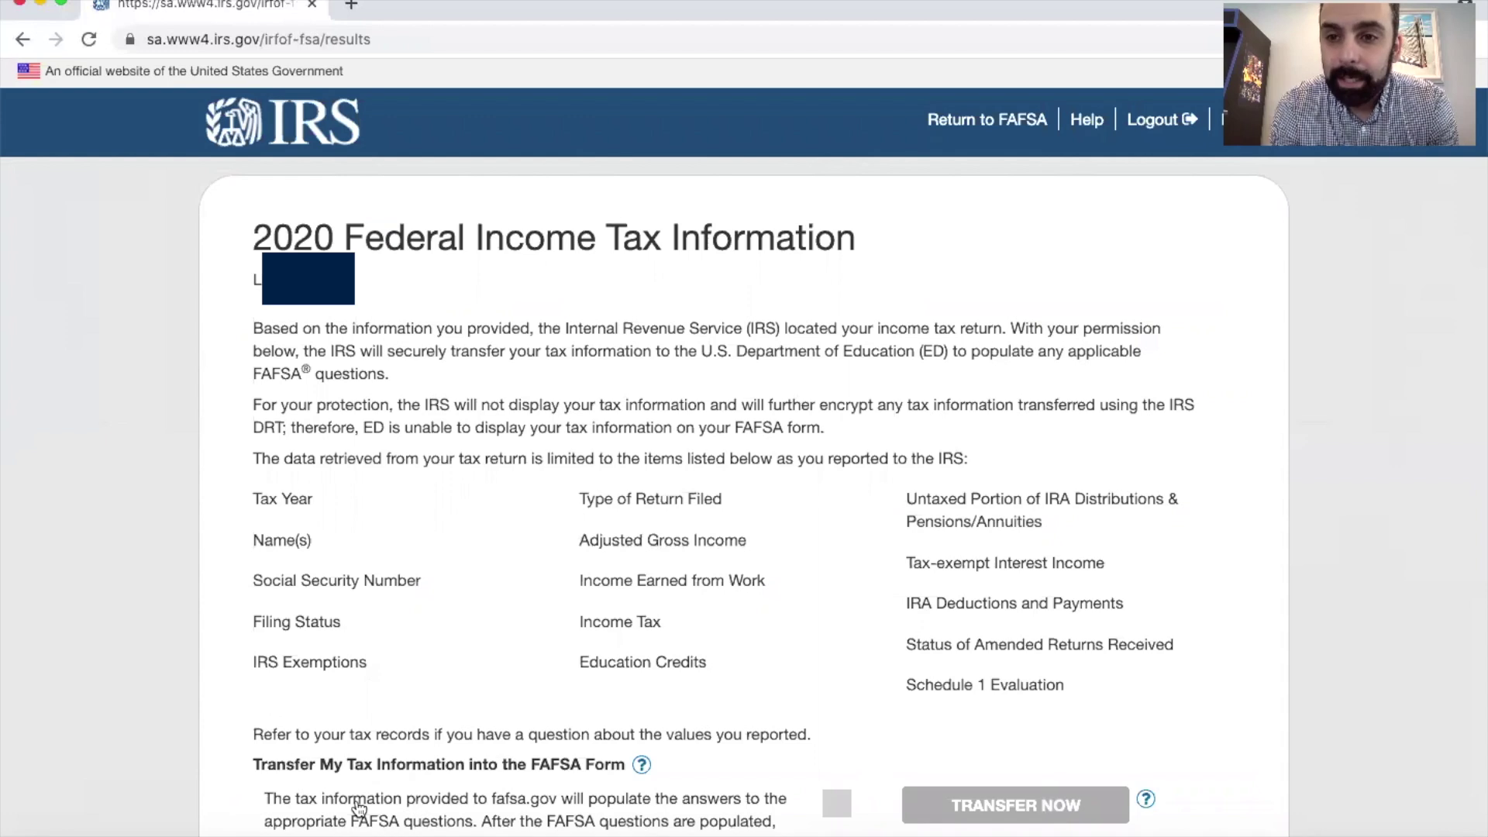
Step: Agree to transfer the parent's 2020 IRS tax information and send it to the FAFSA
{"action": "scroll", "coordinate": [358, 808], "scroll_direction": "down", "scroll_amount": 5}
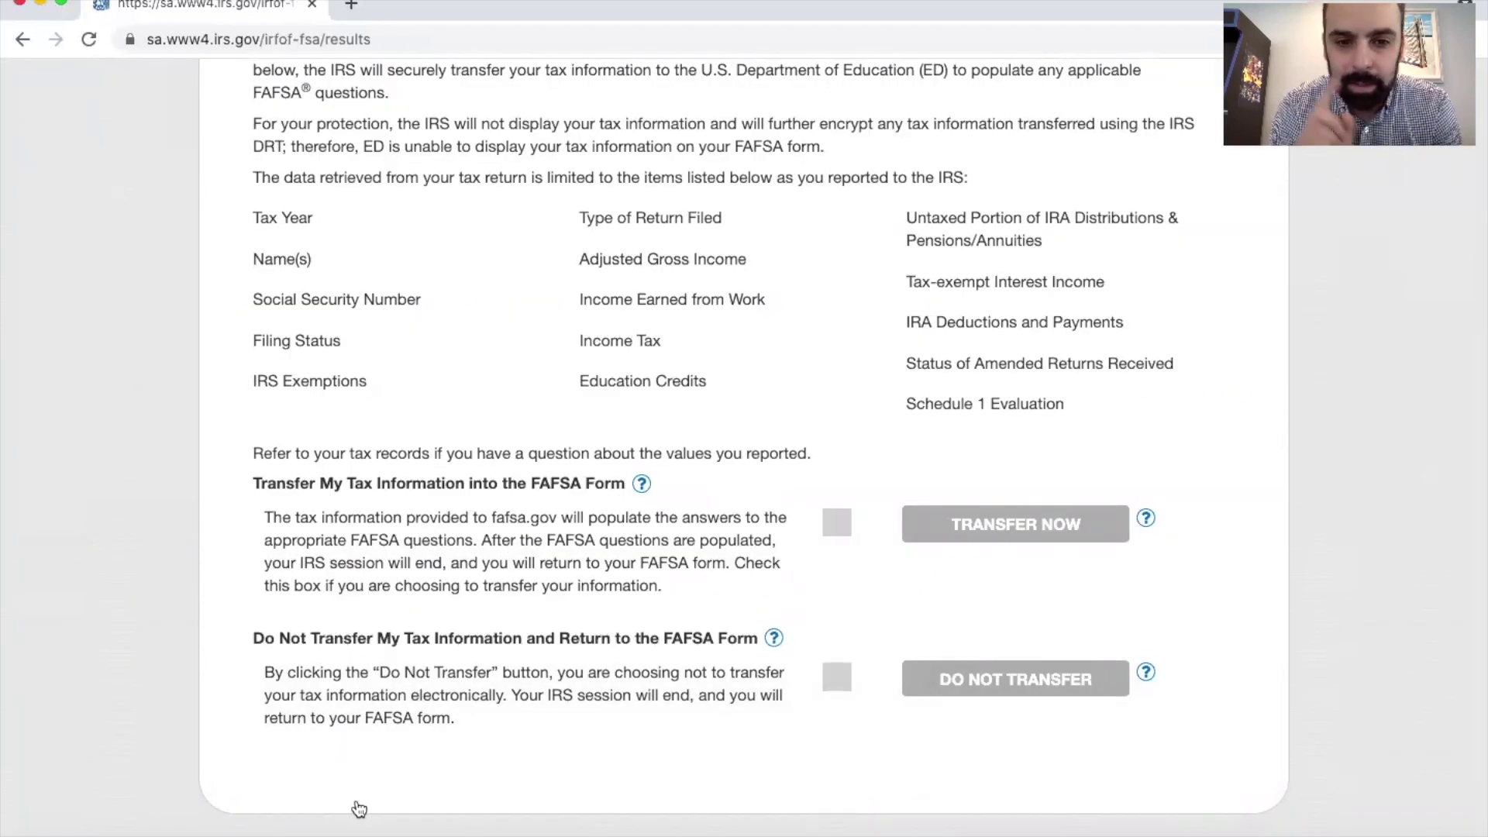
{"action": "scroll", "coordinate": [358, 808], "scroll_direction": "down", "scroll_amount": 2}
{"action": "left_click", "coordinate": [836, 415]}
{"action": "left_click", "coordinate": [997, 423]}
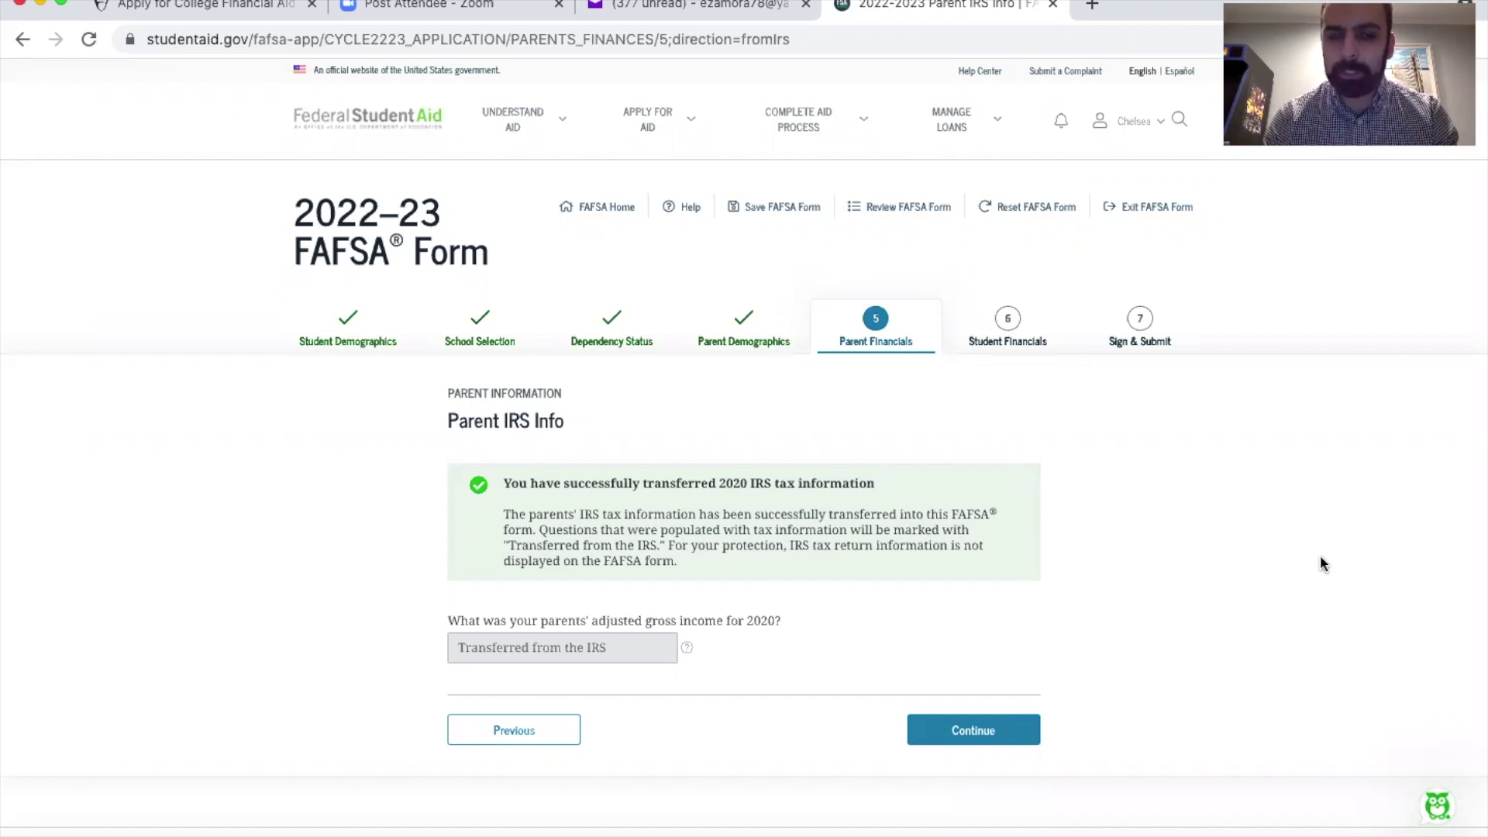
Step: Continue past the Parent IRS Info page to the Parent Income from Work page
{"action": "left_click", "coordinate": [969, 732]}
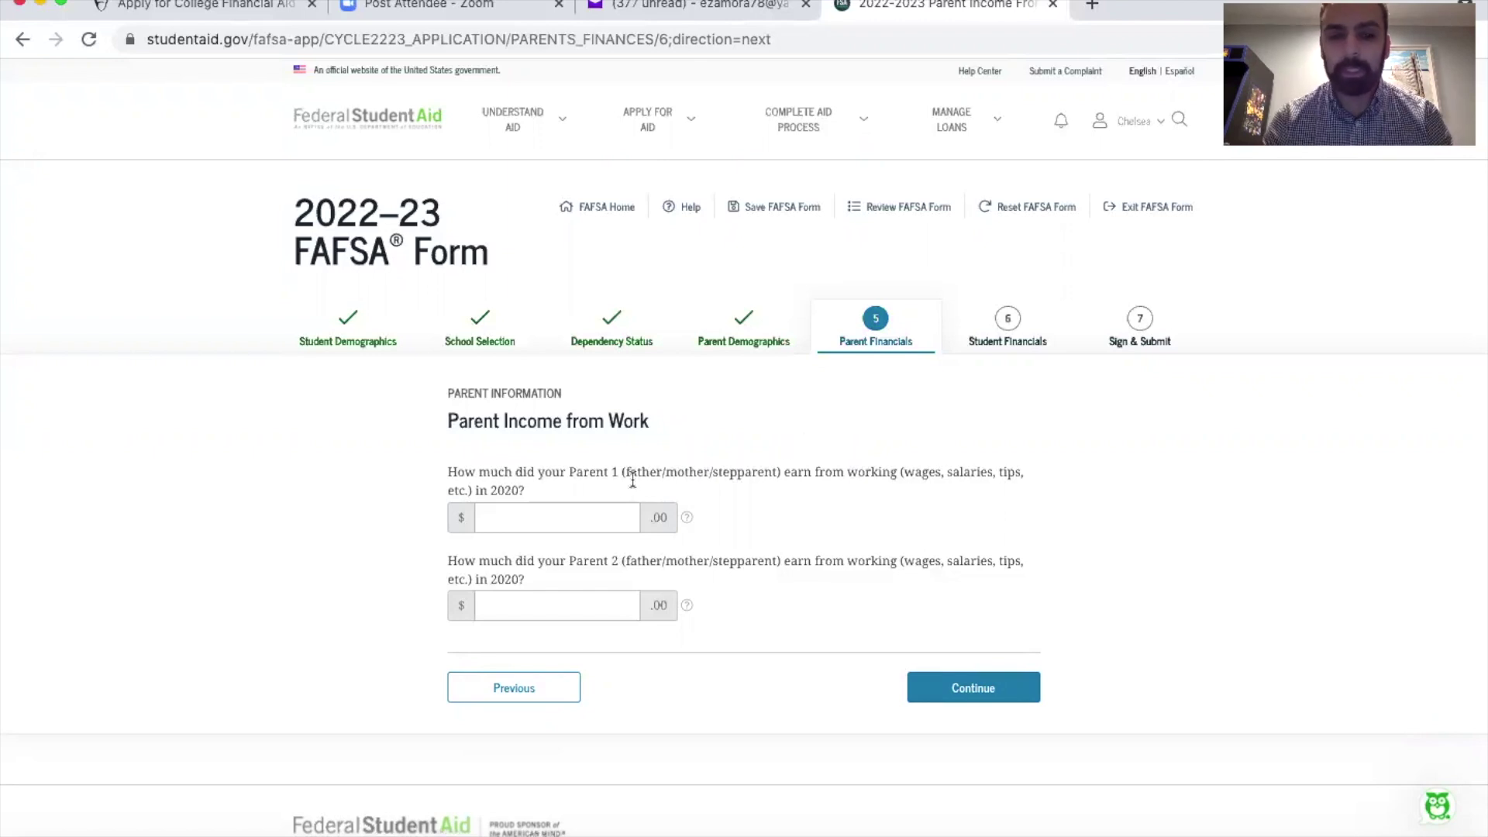
Step: Enter 2020 work earnings of 50,000 for Parent 1 and 40,000 for Parent 2
{"action": "left_click", "coordinate": [565, 518]}
{"action": "type", "text": "50,000"}
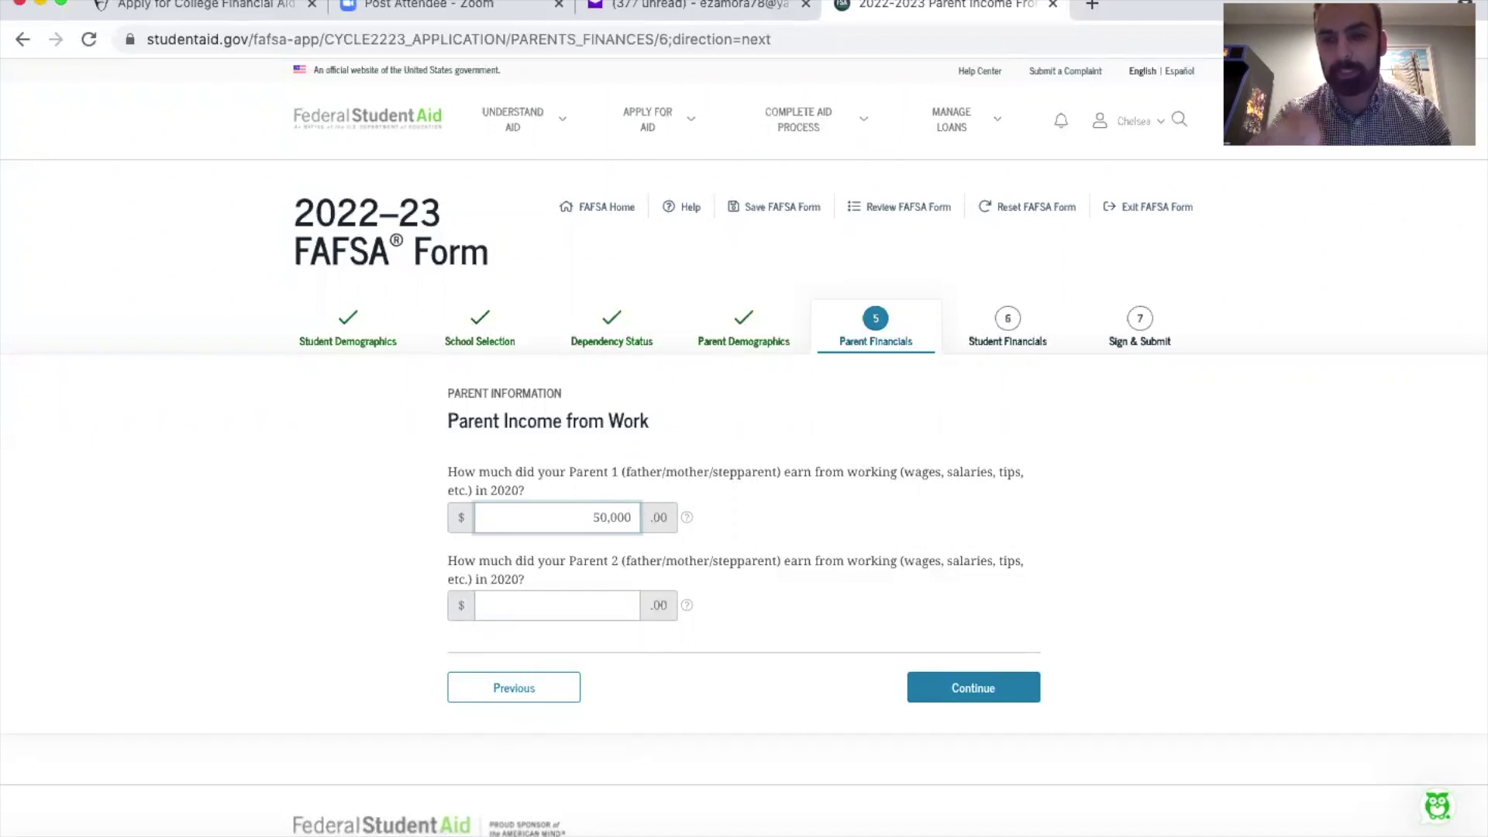
{"action": "left_click", "coordinate": [556, 605]}
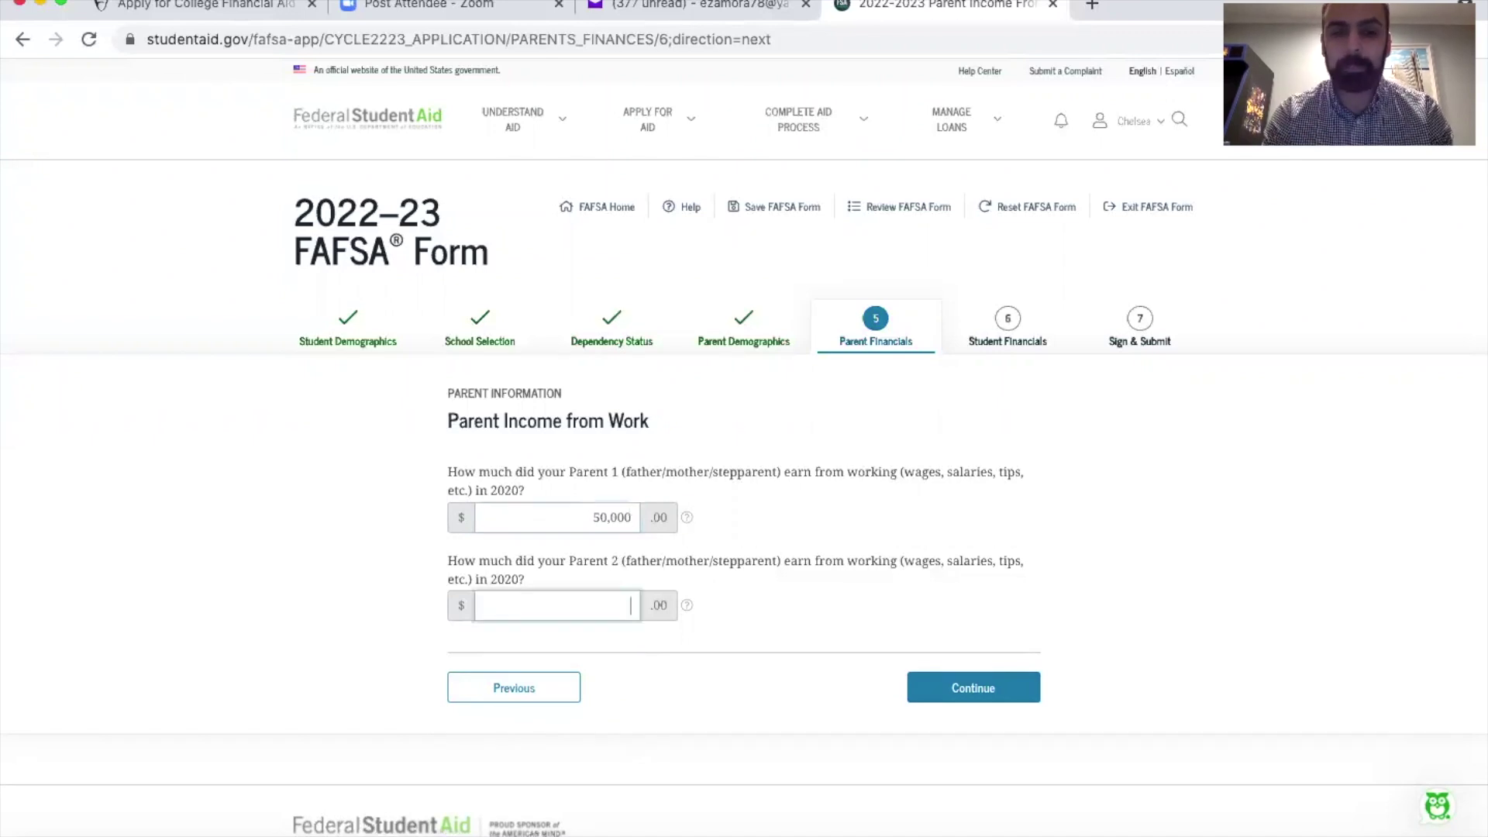
{"action": "type", "text": "400000"}
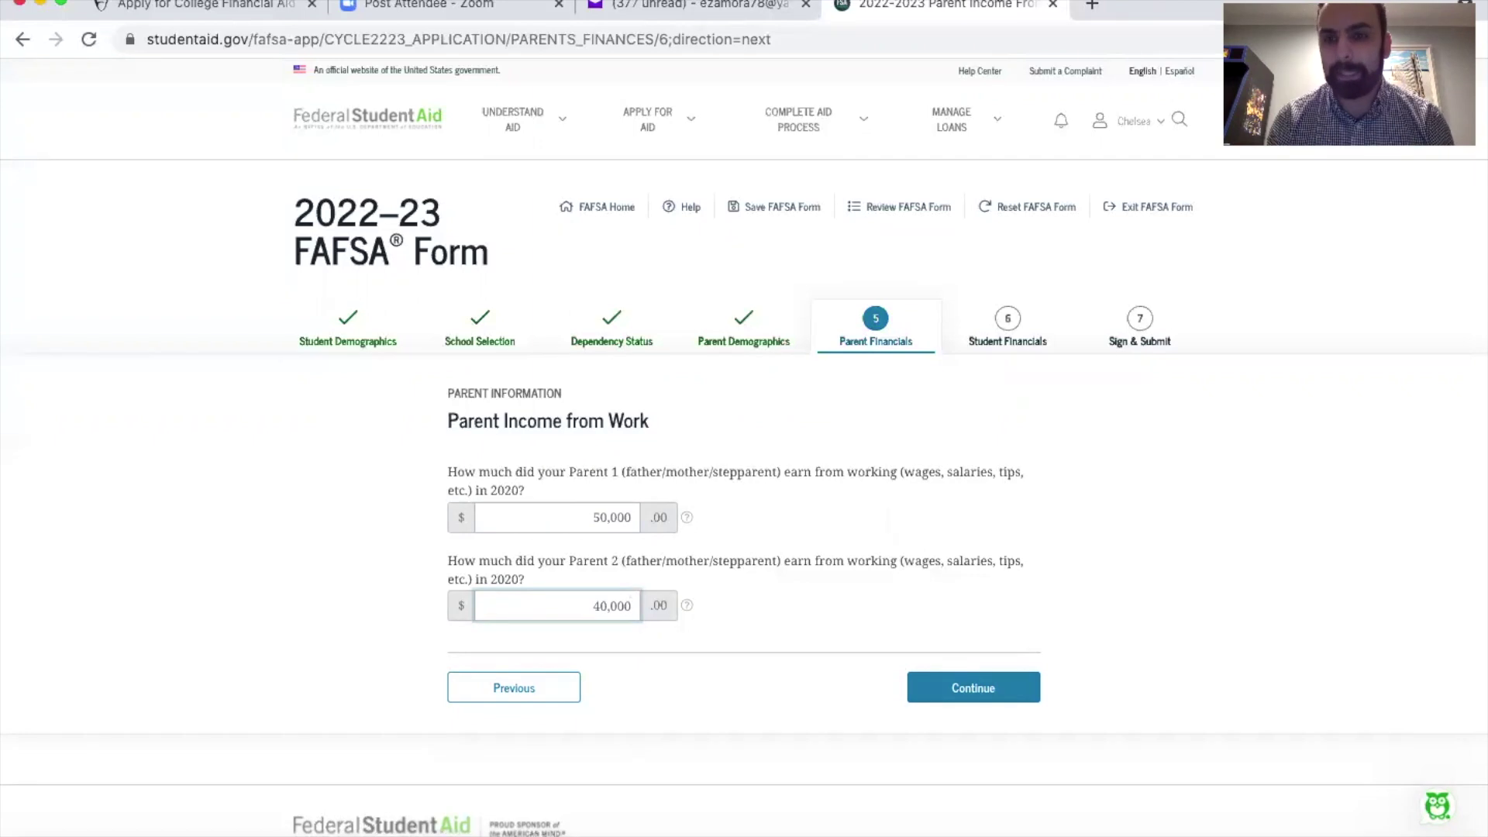
{"action": "left_click", "coordinate": [961, 688]}
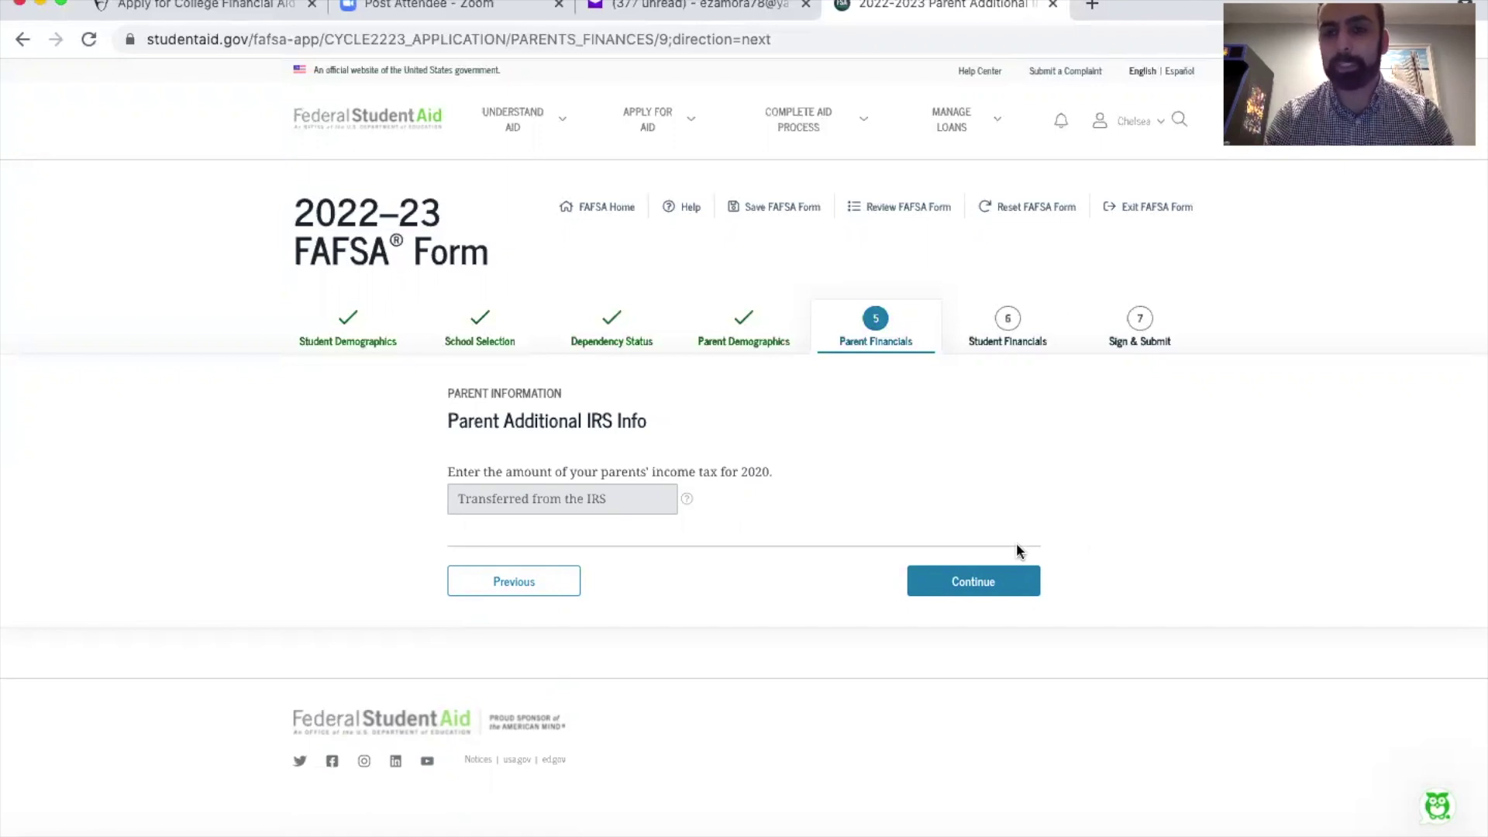
Step: Accept the Parent Additional IRS Info, Tax Filers Only and Additional Financial Info pages unchanged
{"action": "left_click", "coordinate": [996, 585]}
{"action": "scroll", "coordinate": [1194, 496], "scroll_direction": "down", "scroll_amount": 3}
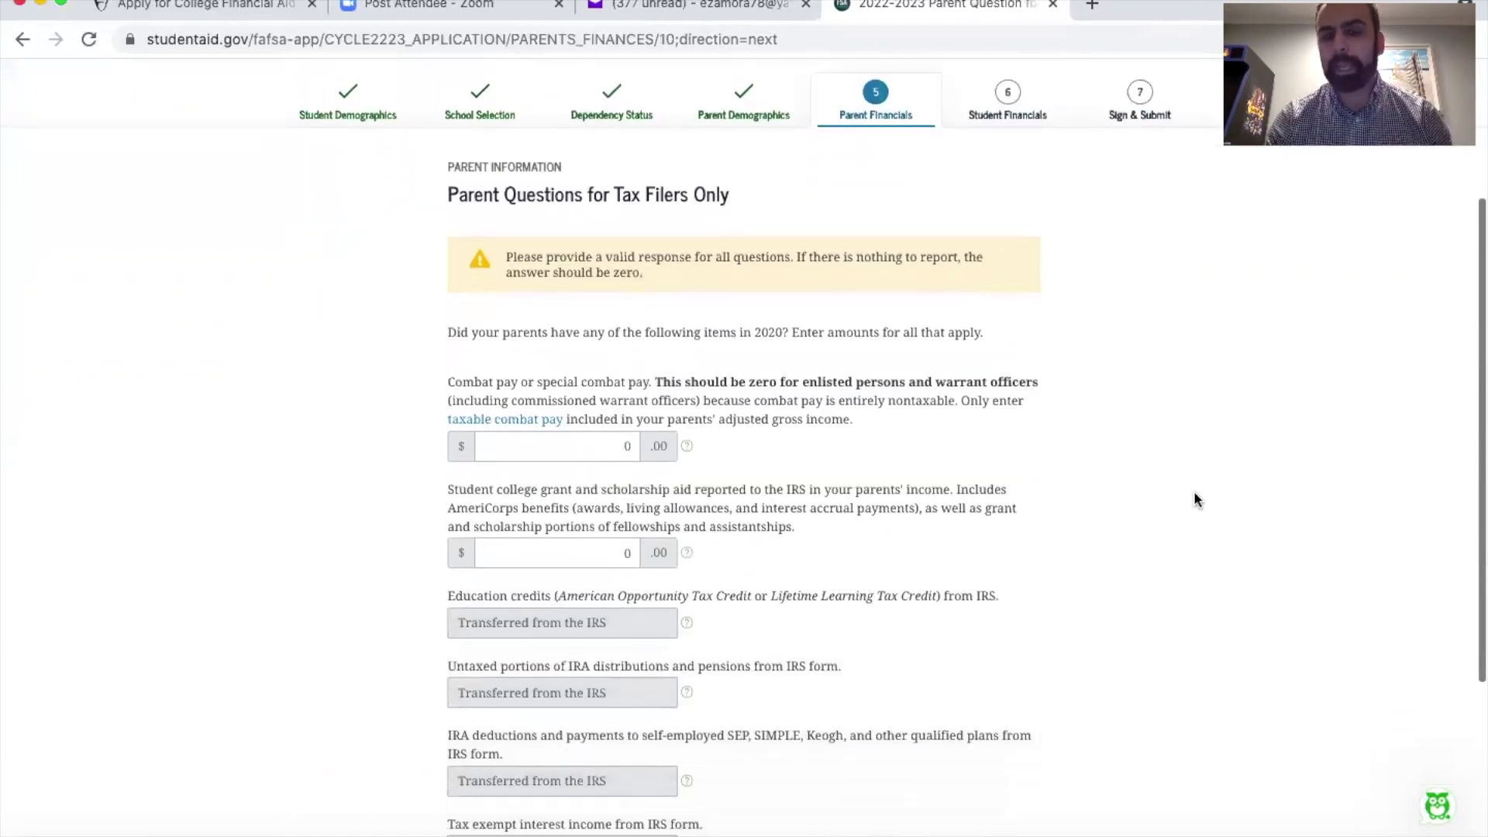
{"action": "scroll", "coordinate": [1194, 498], "scroll_direction": "down", "scroll_amount": 1}
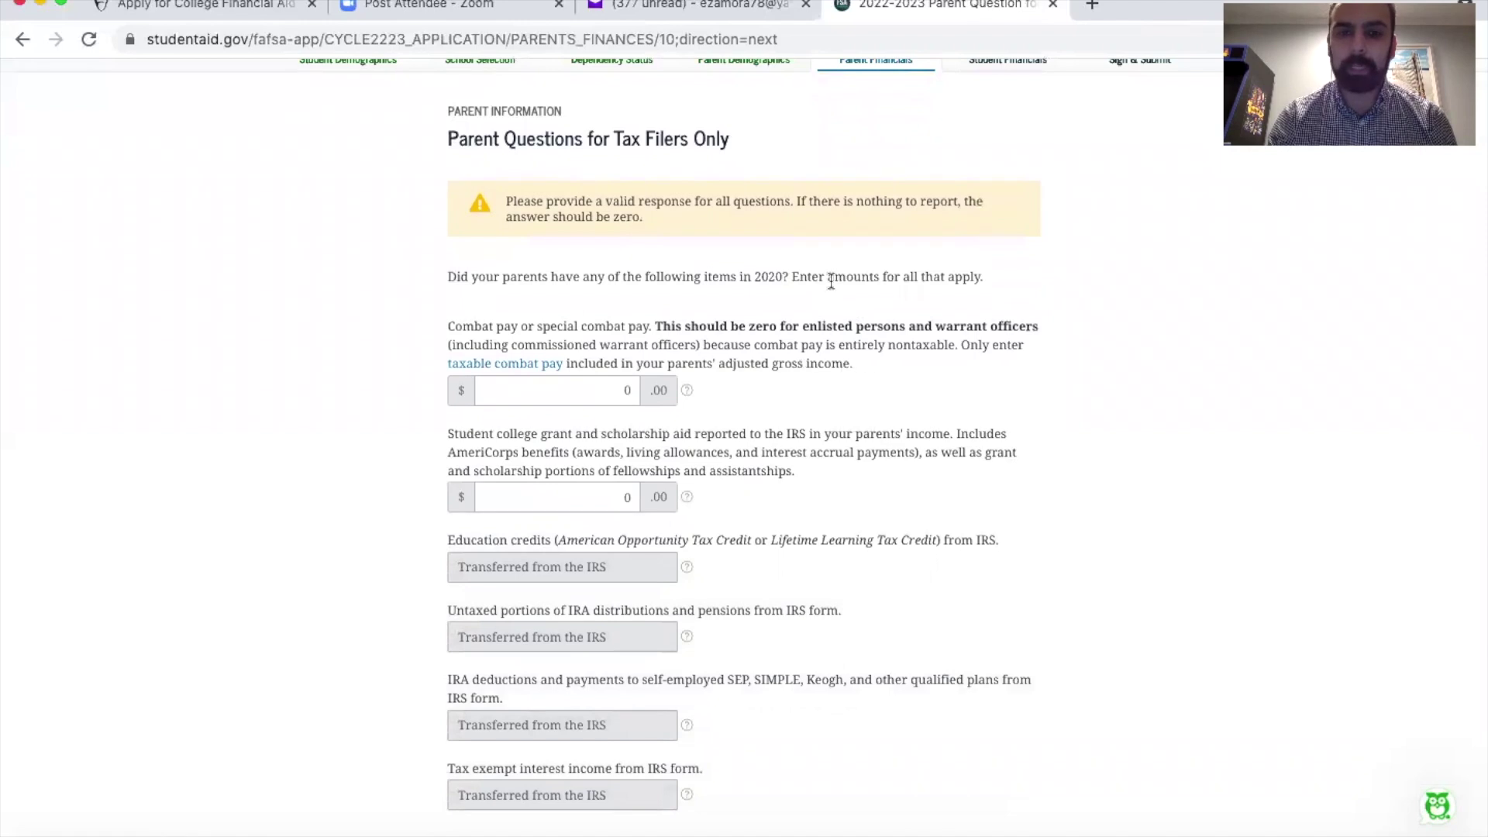
{"action": "scroll", "coordinate": [880, 338], "scroll_direction": "down", "scroll_amount": 1}
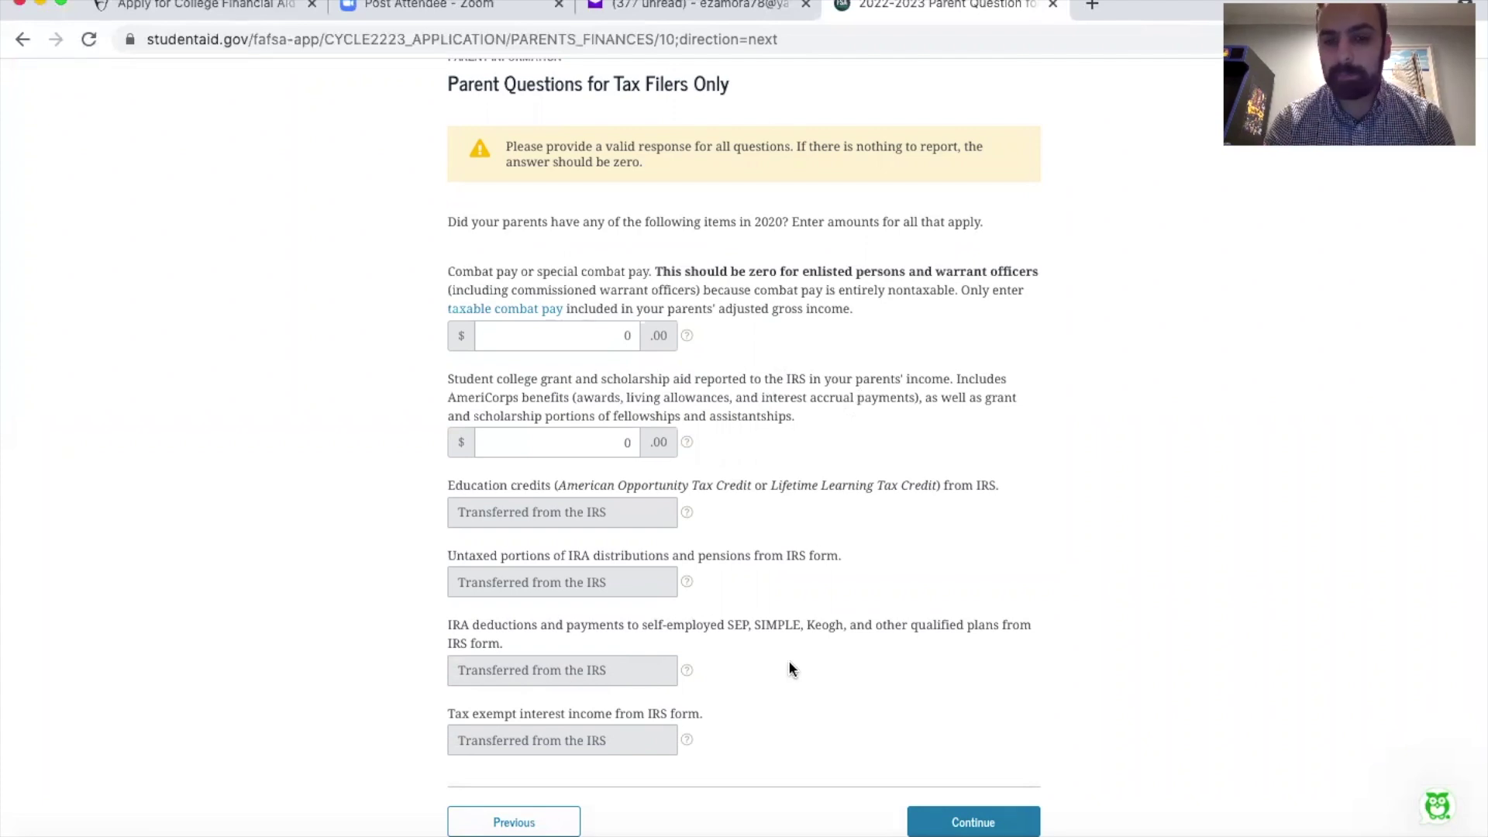
{"action": "scroll", "coordinate": [1129, 472], "scroll_direction": "down", "scroll_amount": 1}
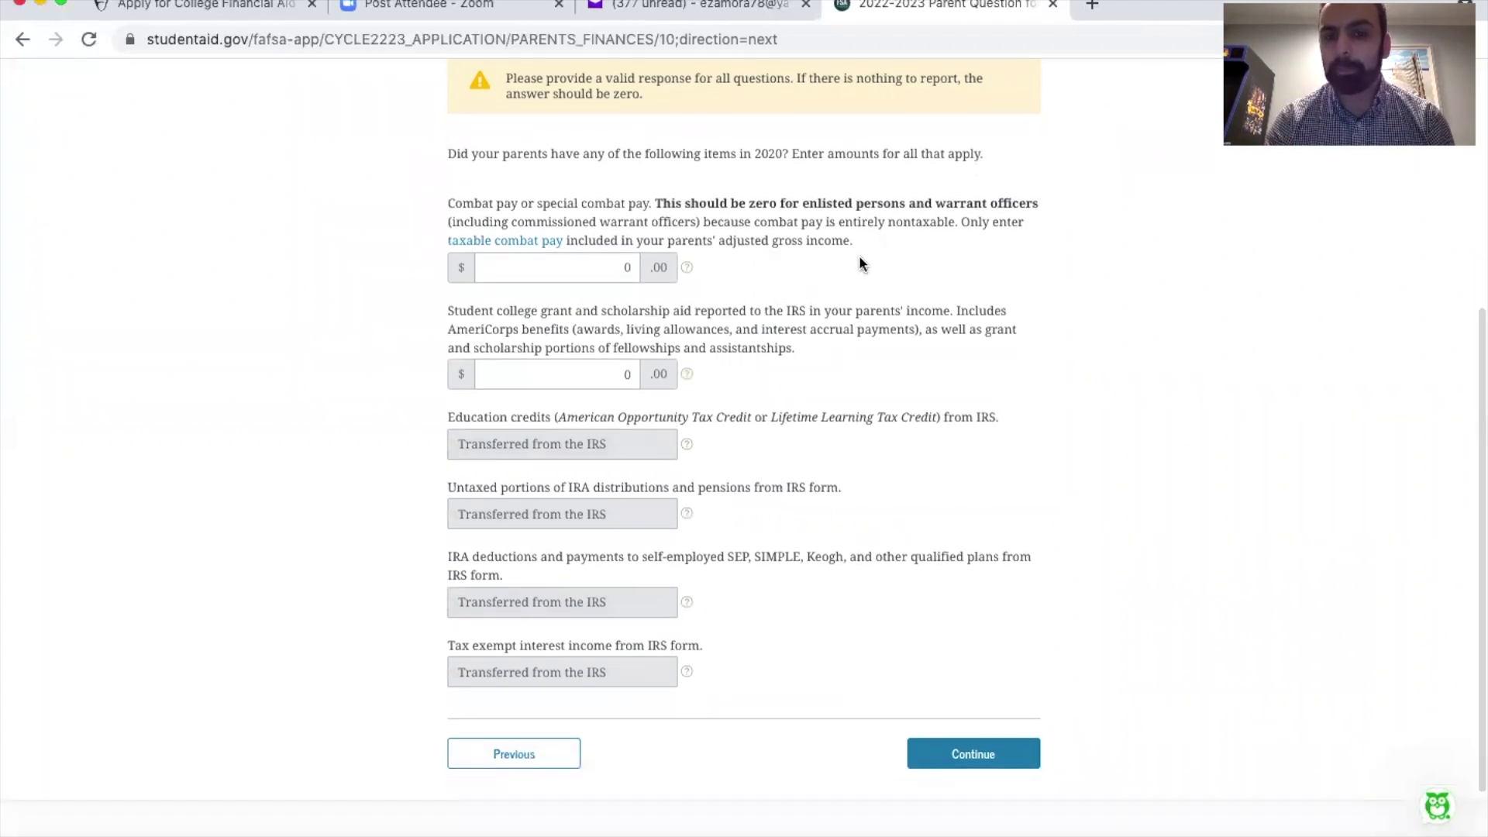
{"action": "left_click", "coordinate": [970, 745]}
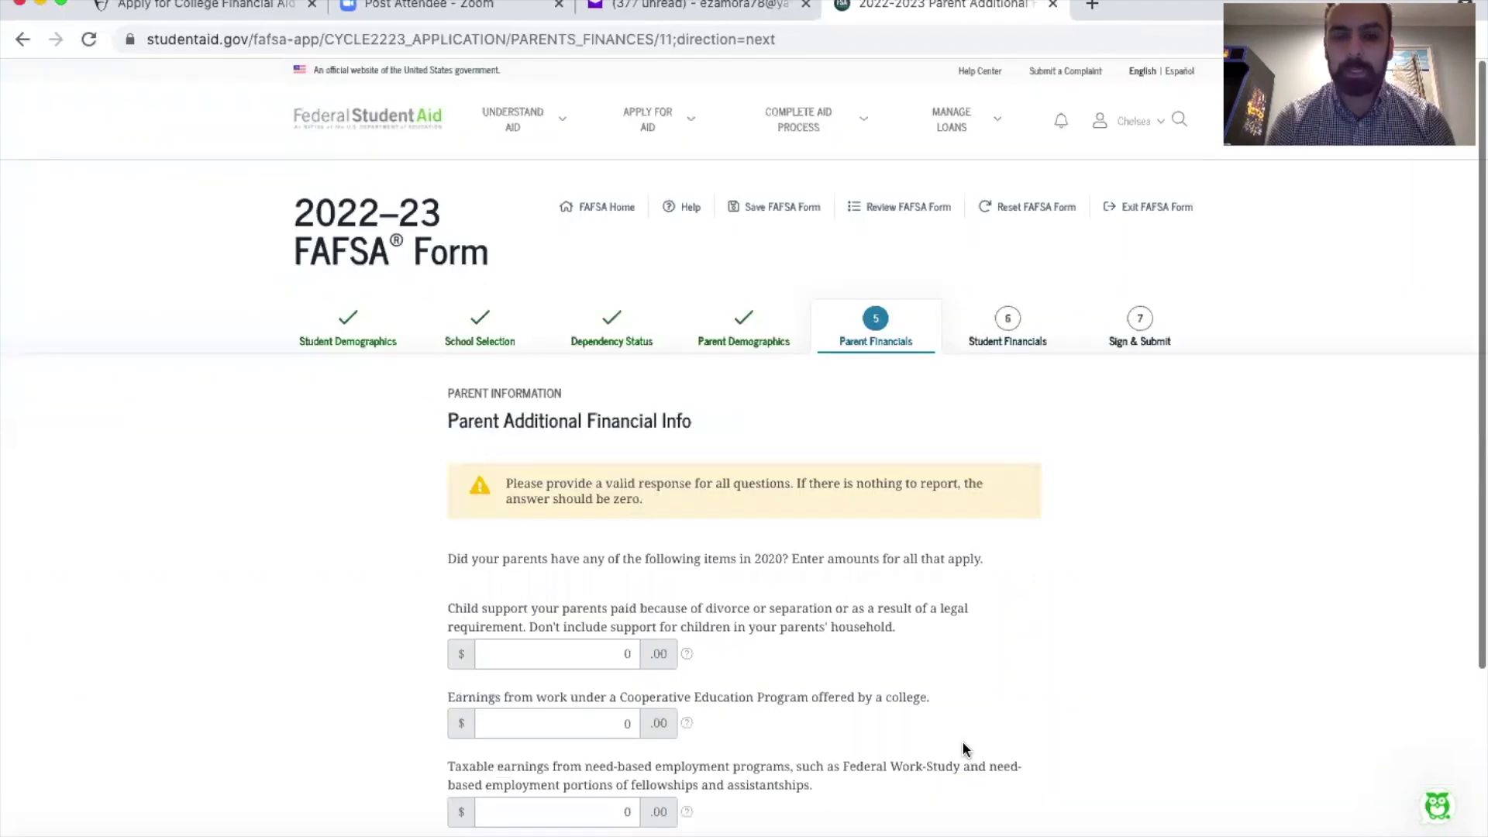
{"action": "scroll", "coordinate": [964, 746], "scroll_direction": "down", "scroll_amount": 3}
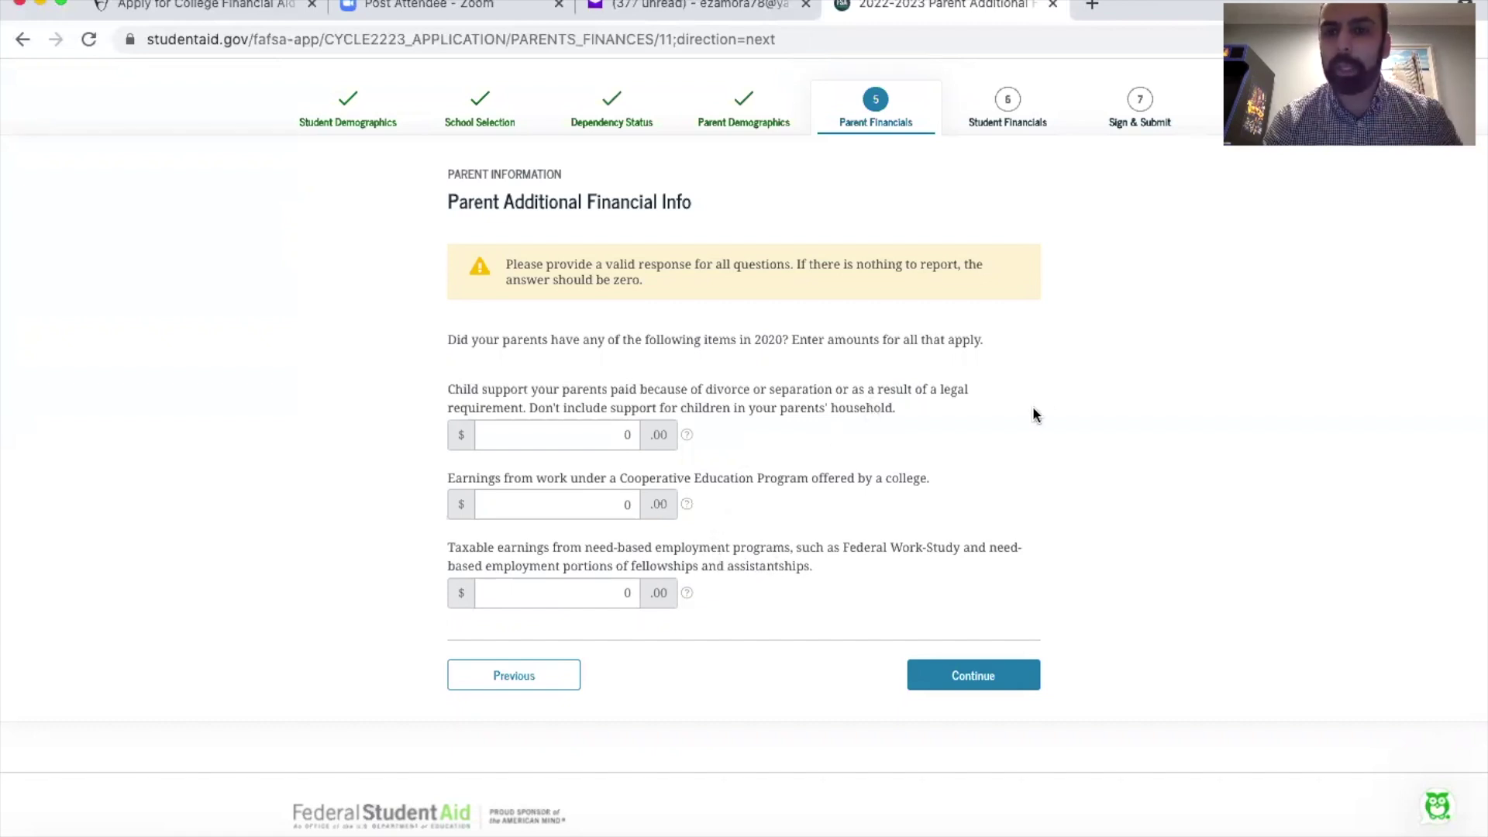
{"action": "left_click", "coordinate": [974, 676]}
Step: Review the Parent Untaxed Income page and submit it with every amount at 0
{"action": "scroll", "coordinate": [969, 668], "scroll_direction": "down", "scroll_amount": 4}
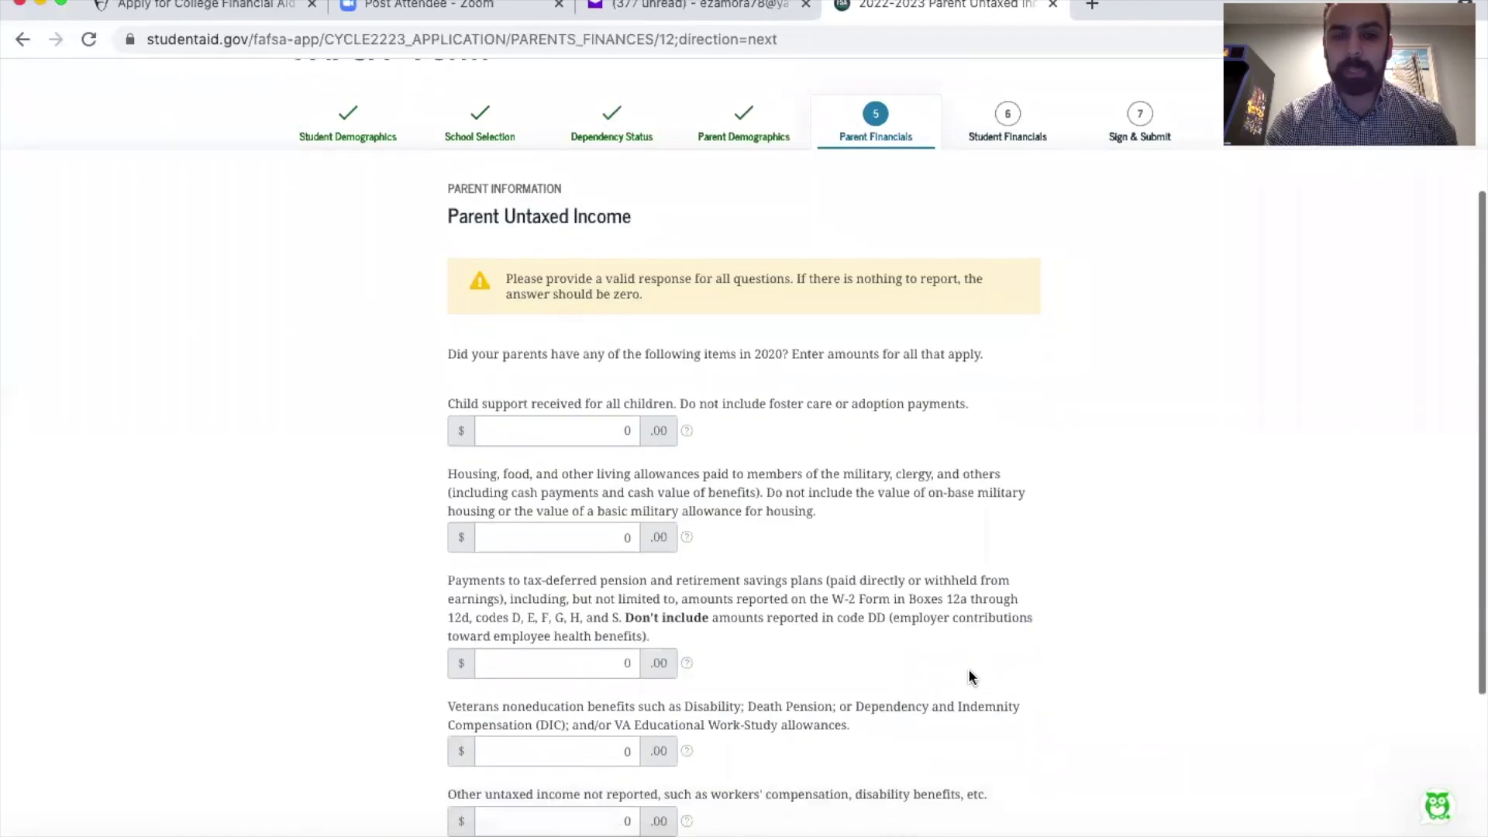
{"action": "scroll", "coordinate": [968, 668], "scroll_direction": "down", "scroll_amount": 1}
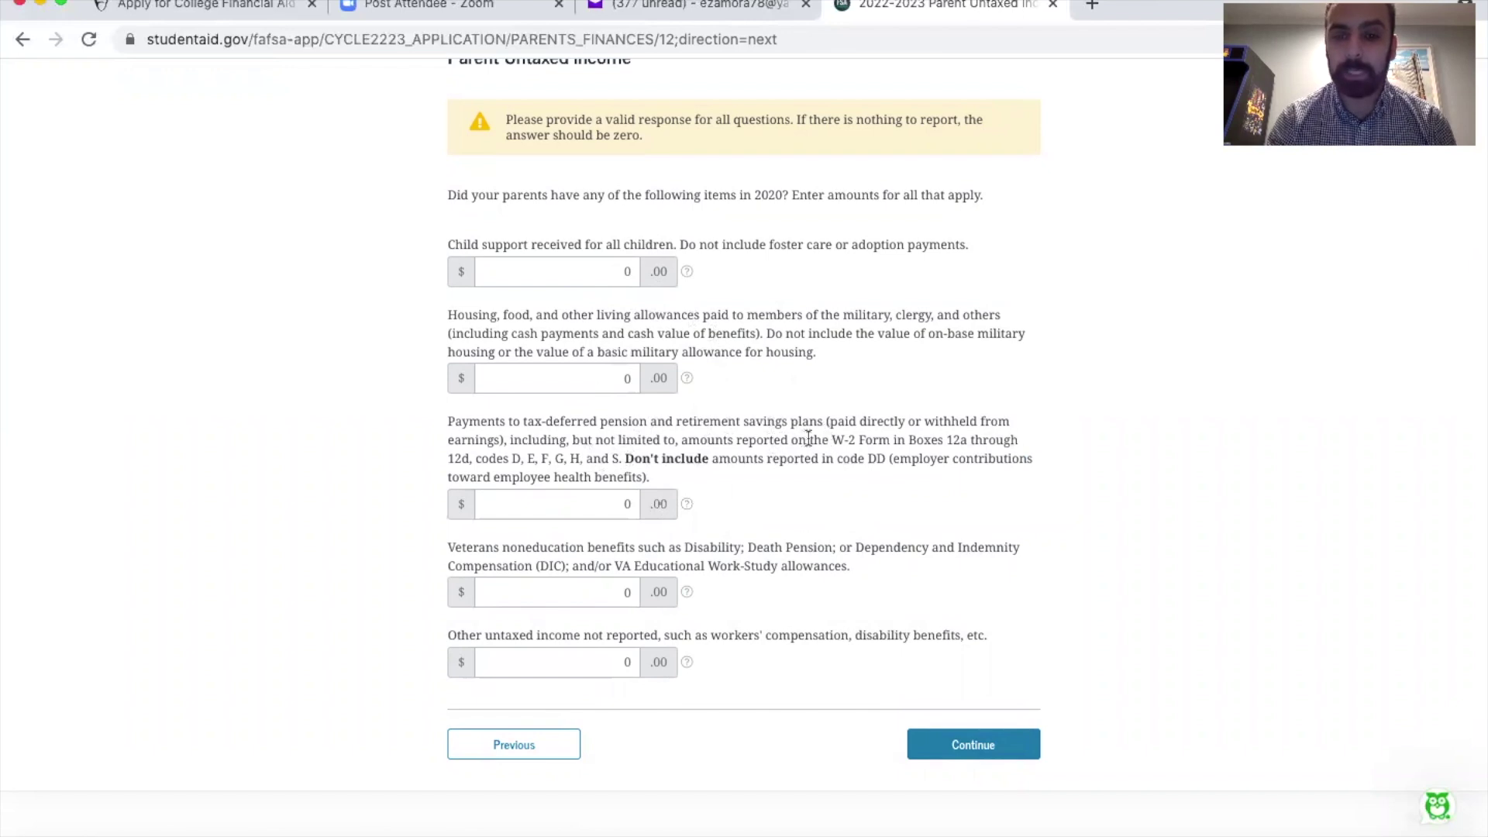
{"action": "left_click_drag", "start_coordinate": [830, 439], "coordinate": [1020, 439]}
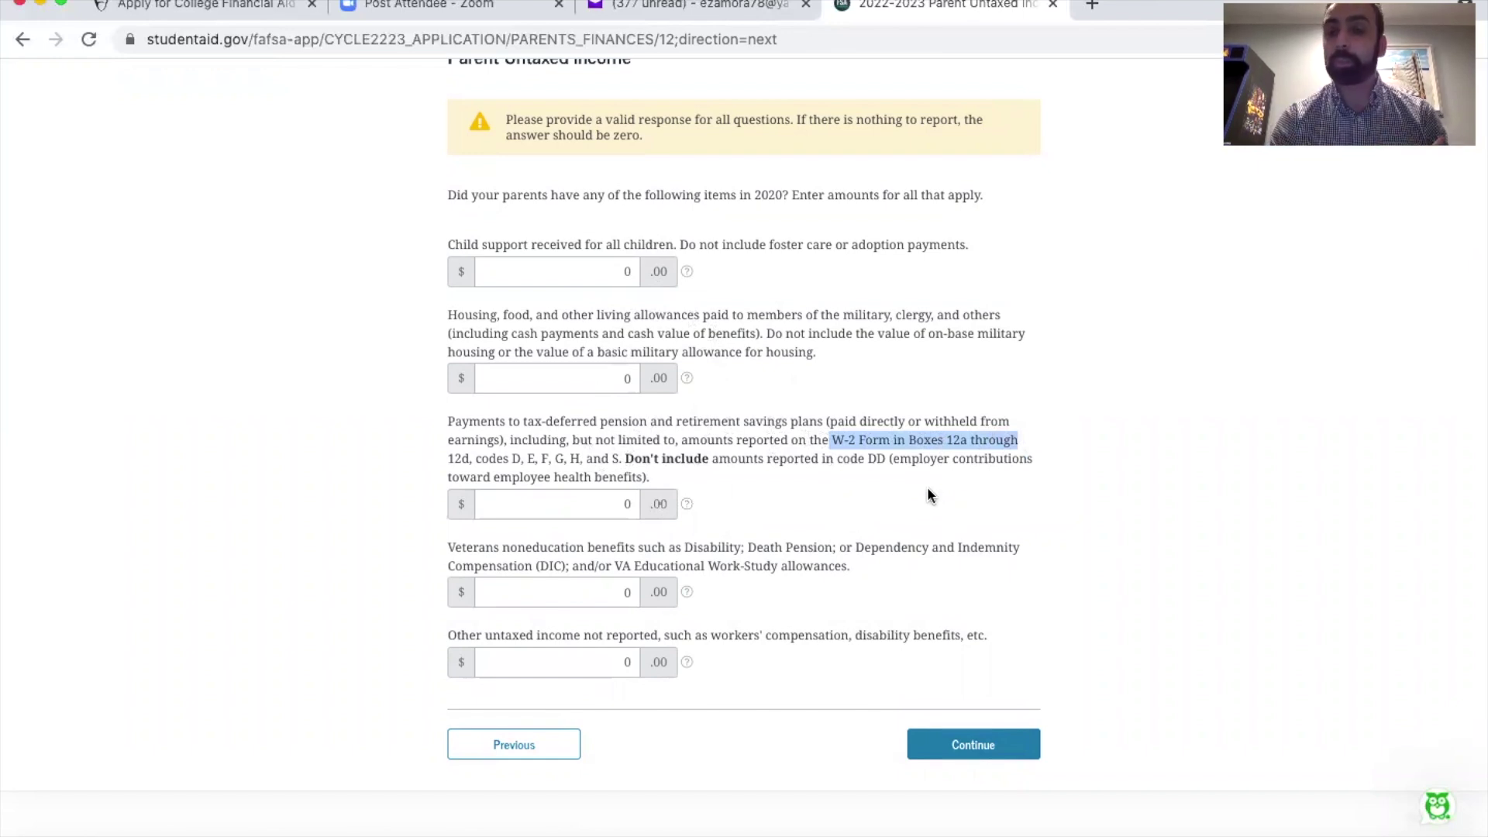
{"action": "left_click", "coordinate": [821, 505]}
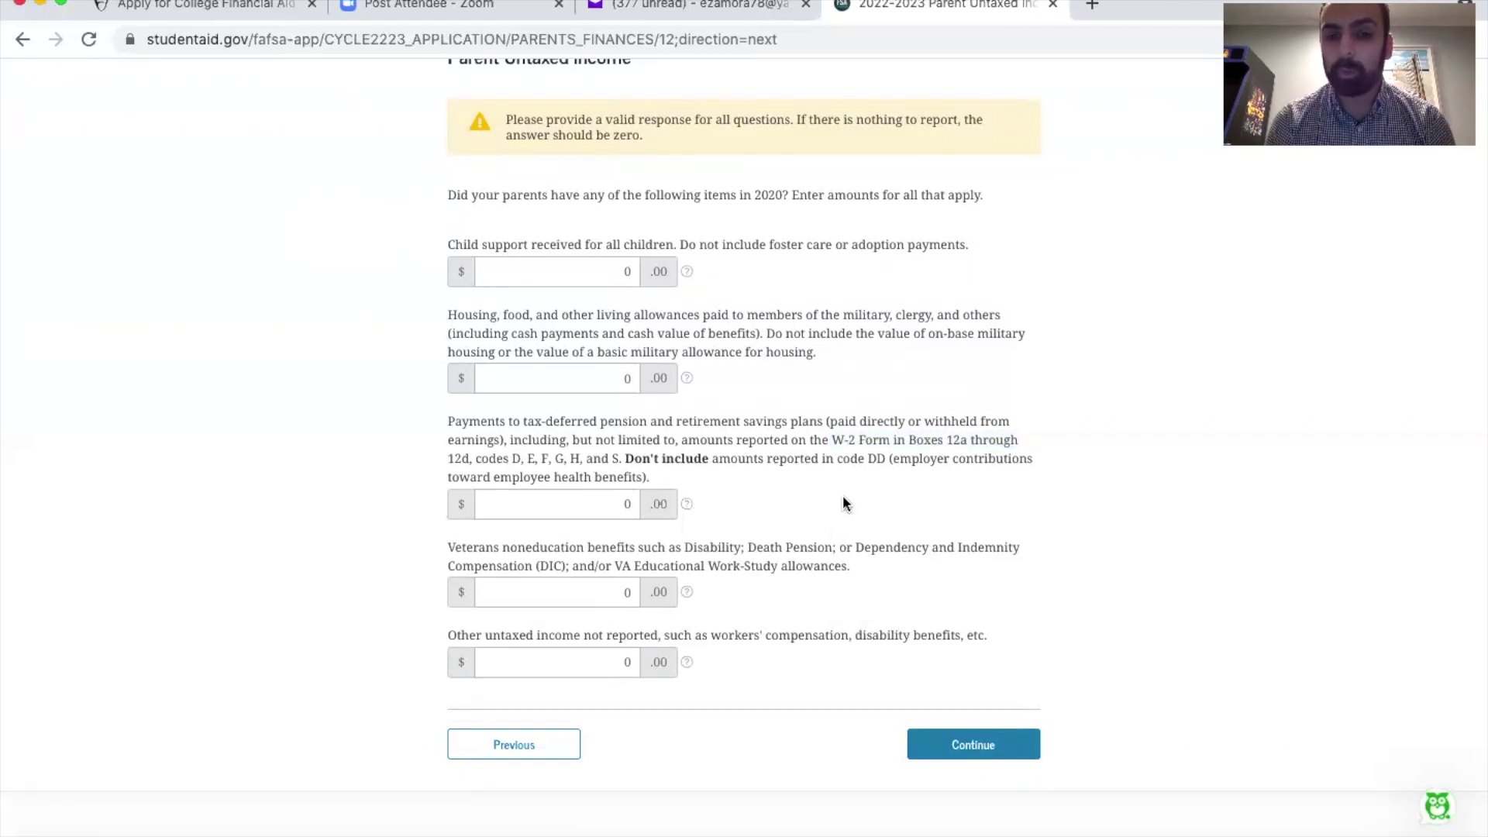
{"action": "left_click", "coordinate": [972, 740]}
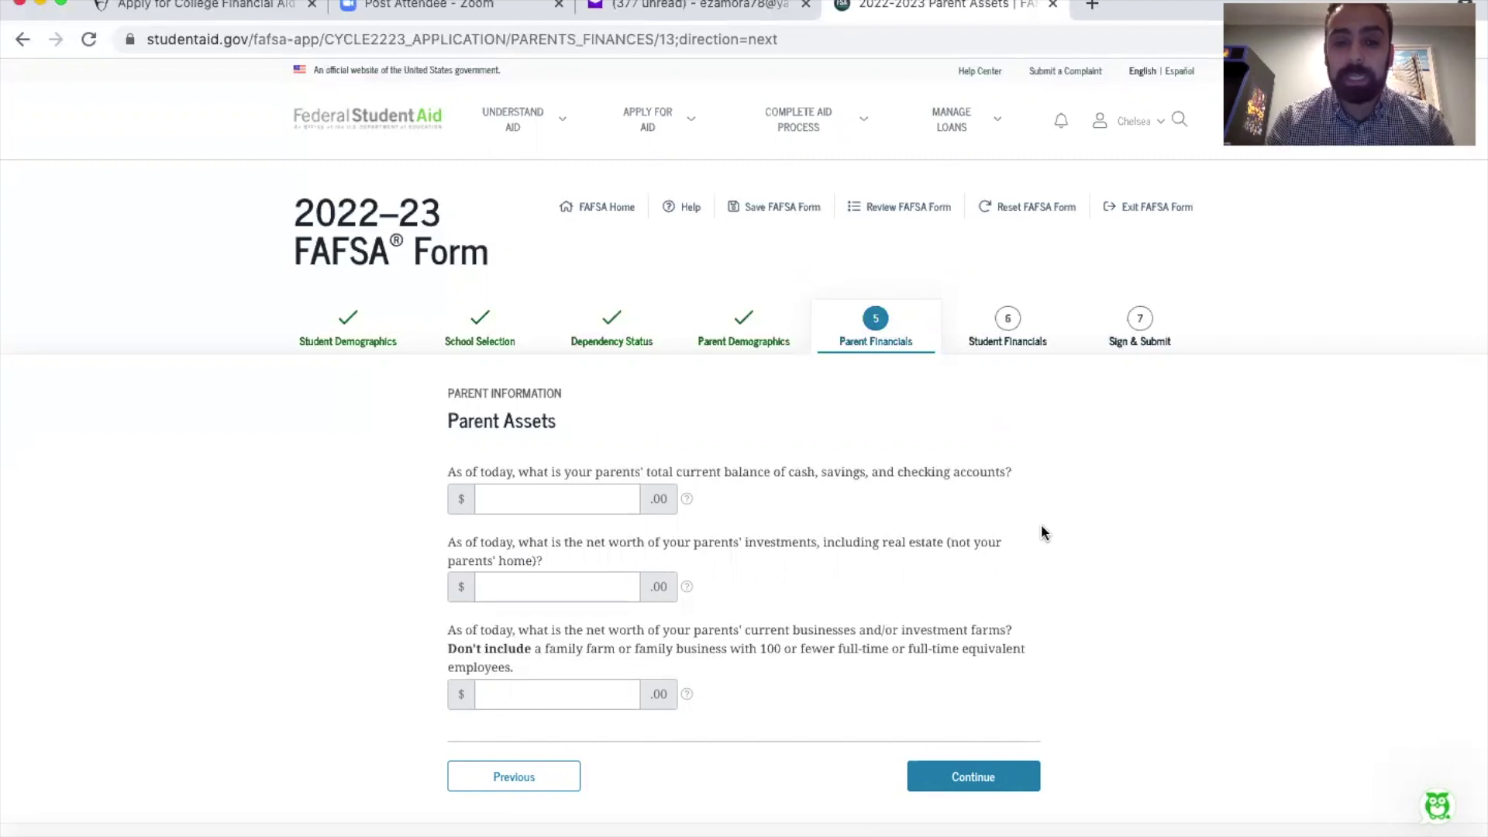
Step: Enter parent assets of 500 cash, 1,000 investments and 0 business net worth
{"action": "left_click", "coordinate": [610, 496]}
{"action": "type", "text": "500"}
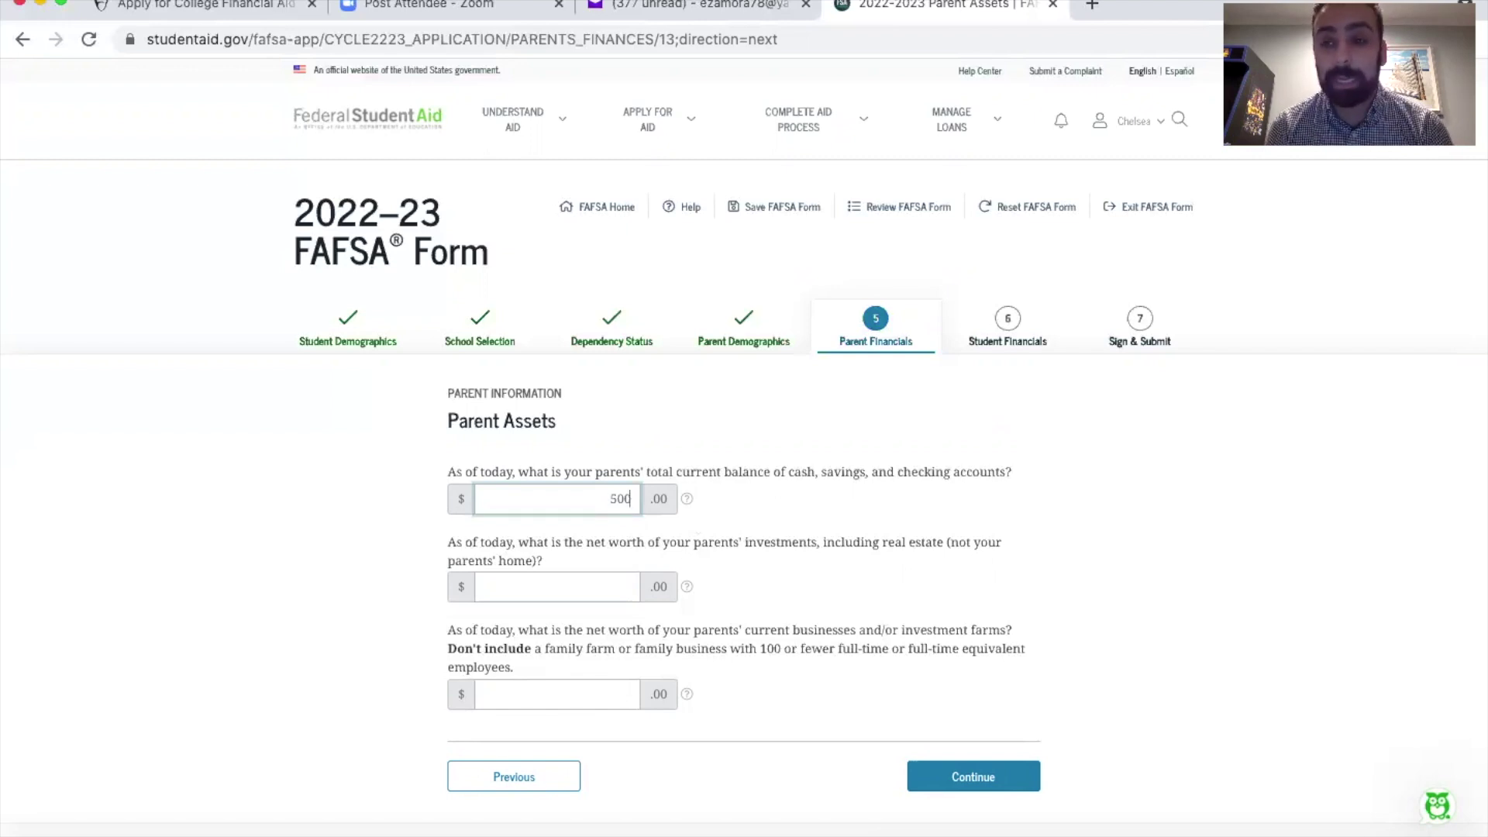
{"action": "left_click", "coordinate": [551, 587]}
{"action": "type", "text": "1000"}
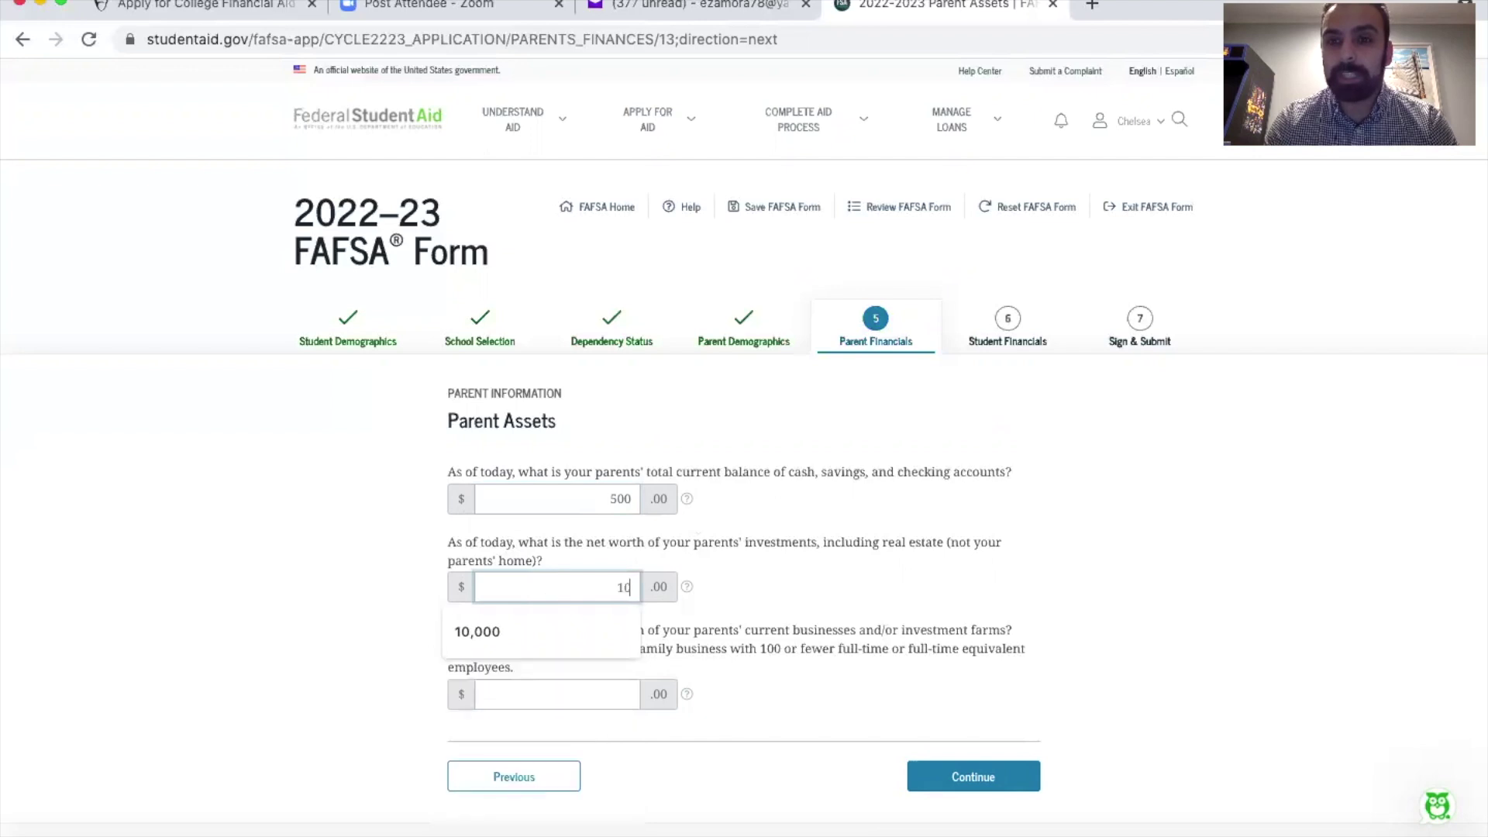
{"action": "key", "text": "Tab"}
{"action": "key", "text": "Tab"}
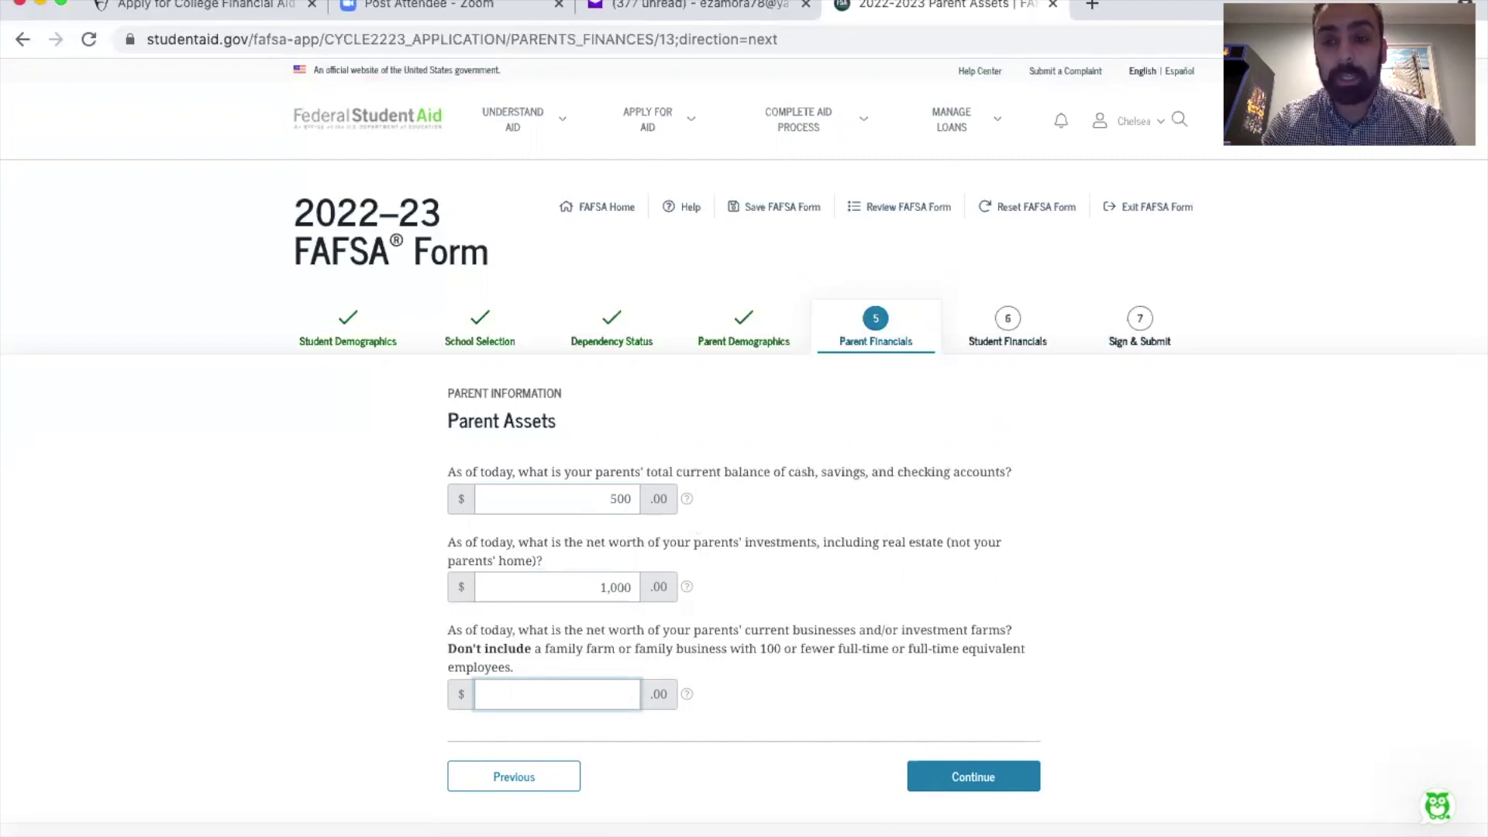
{"action": "type", "text": "0"}
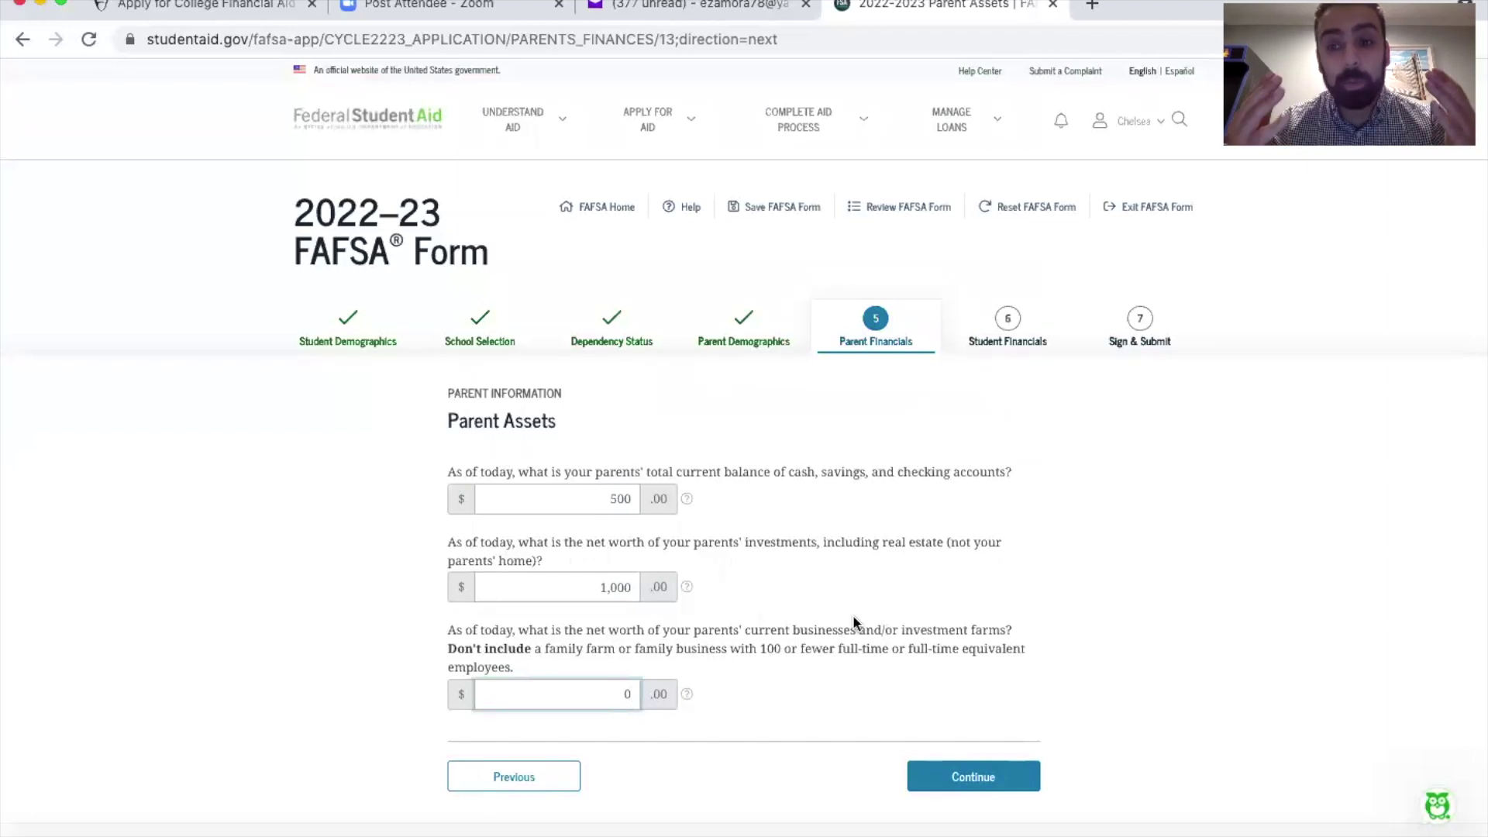
{"action": "left_click", "coordinate": [957, 789]}
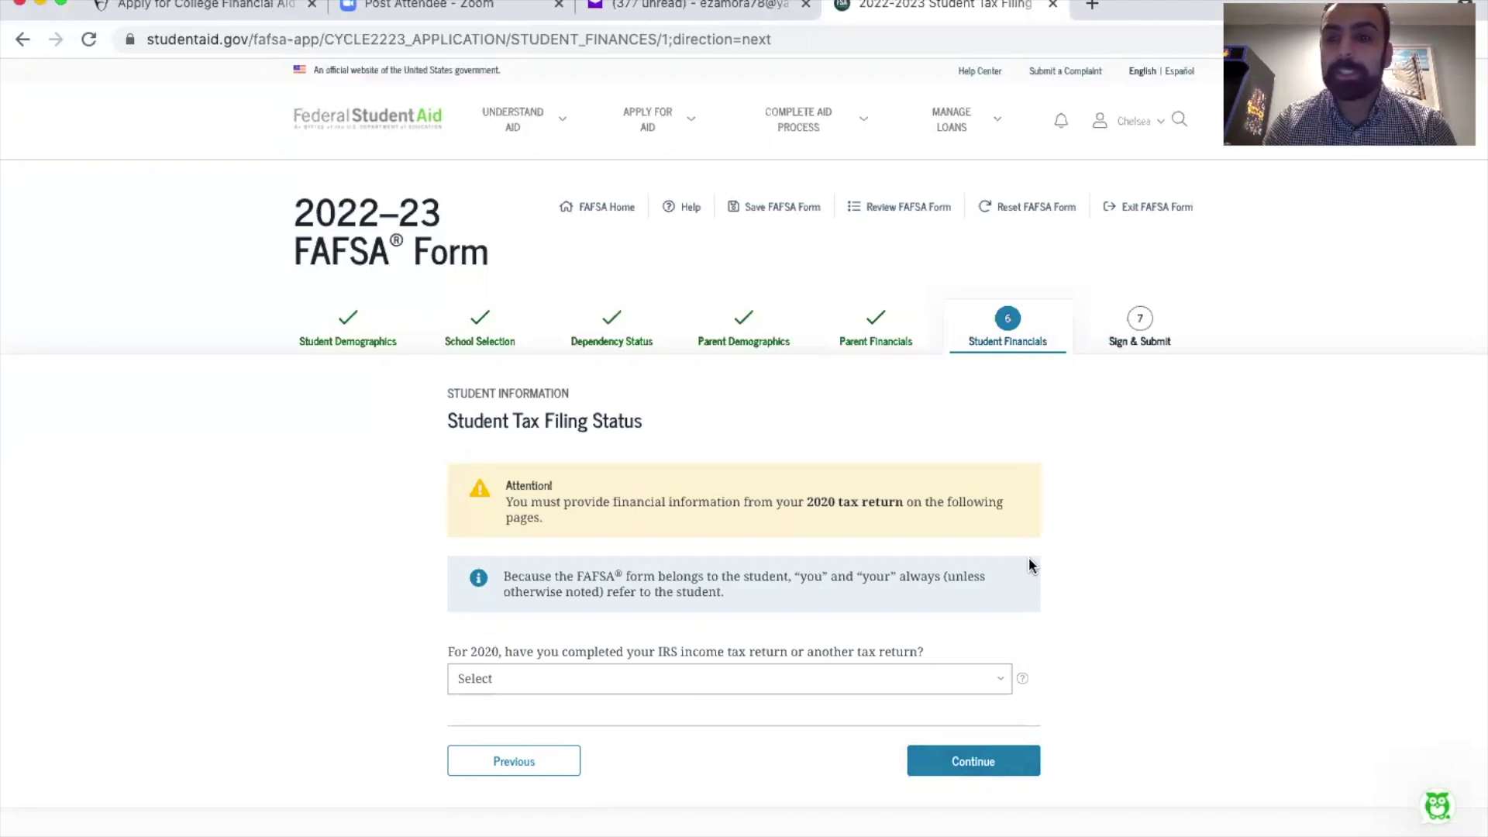
Step: Answer Already completed, IRS Form 1040 and Single for the student's 2020 tax return
{"action": "scroll", "coordinate": [1031, 564], "scroll_direction": "down", "scroll_amount": 3}
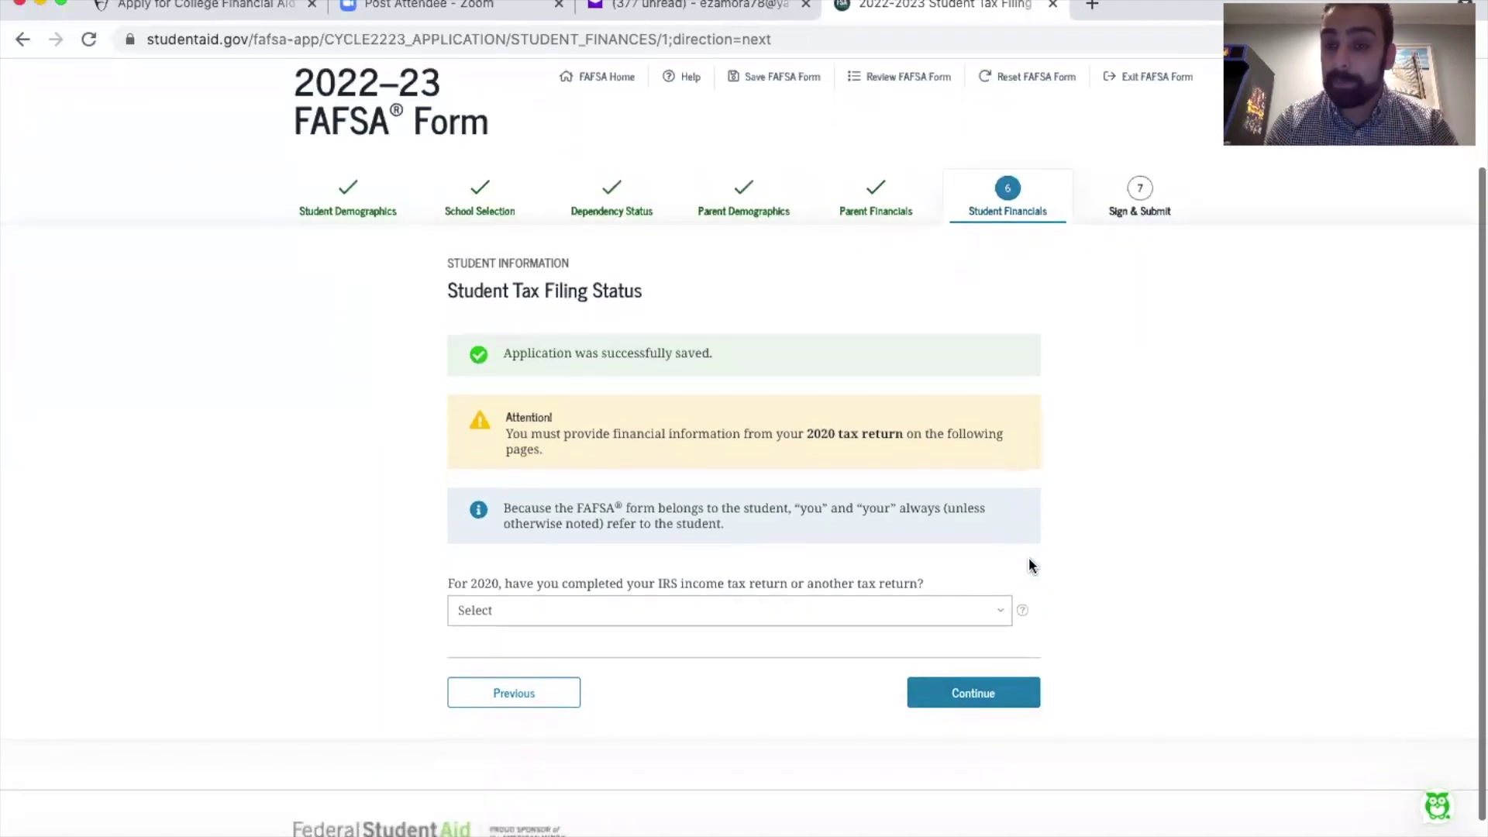
{"action": "left_click", "coordinate": [747, 612]}
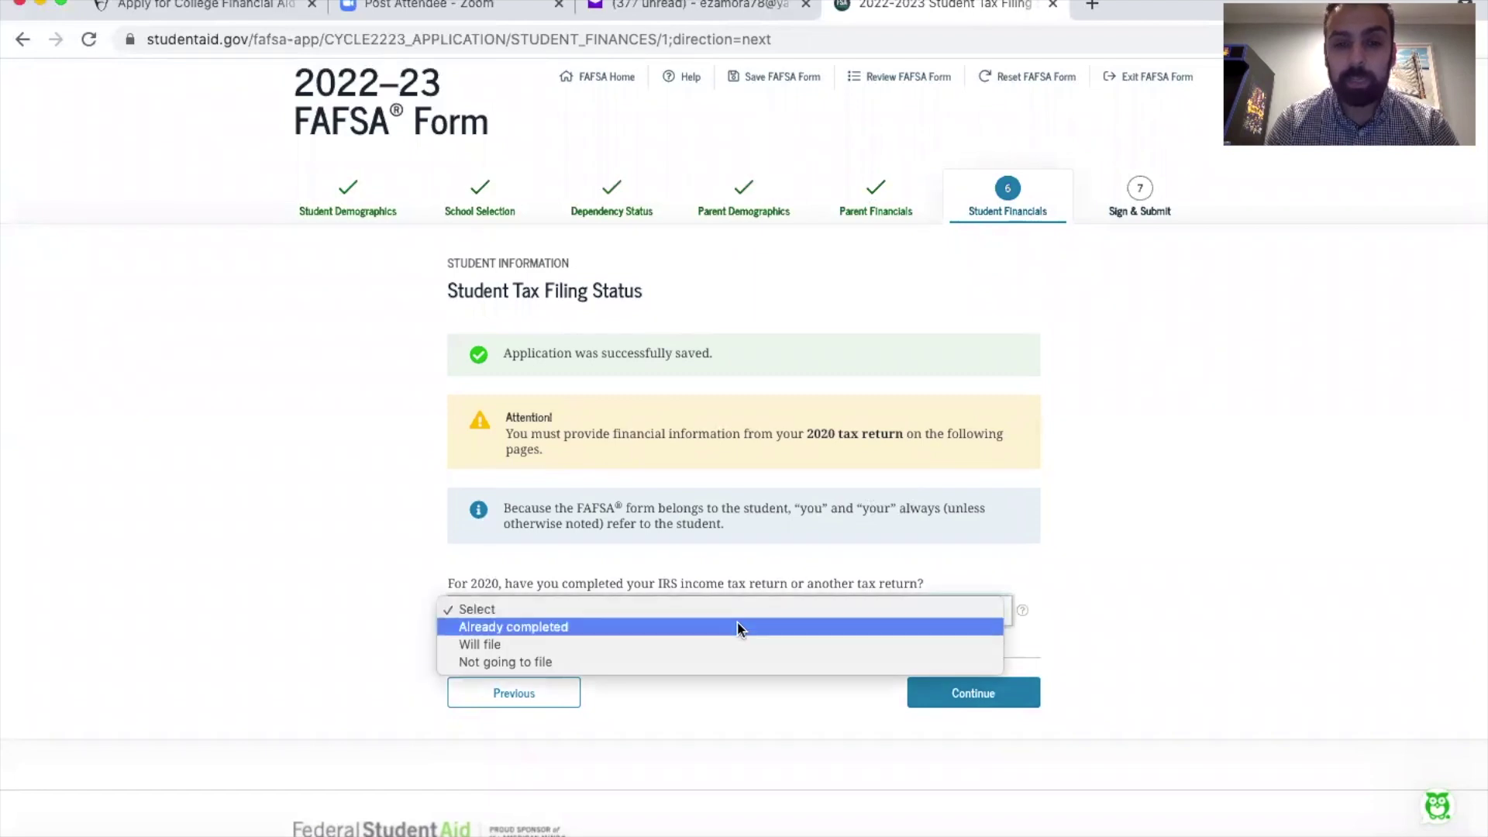
{"action": "left_click", "coordinate": [735, 621]}
{"action": "scroll", "coordinate": [735, 618], "scroll_direction": "down", "scroll_amount": 1}
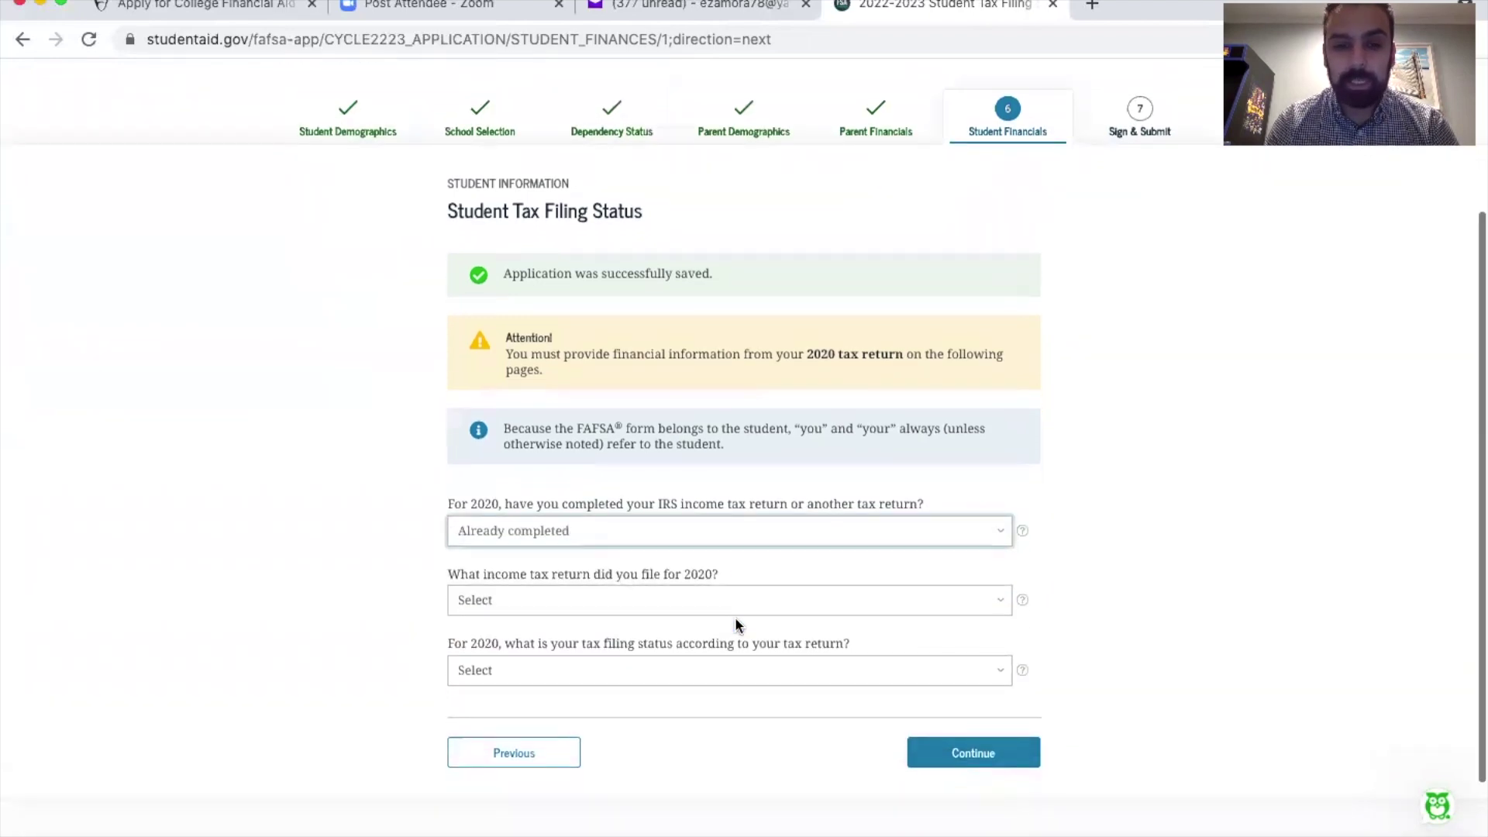
{"action": "left_click", "coordinate": [710, 599]}
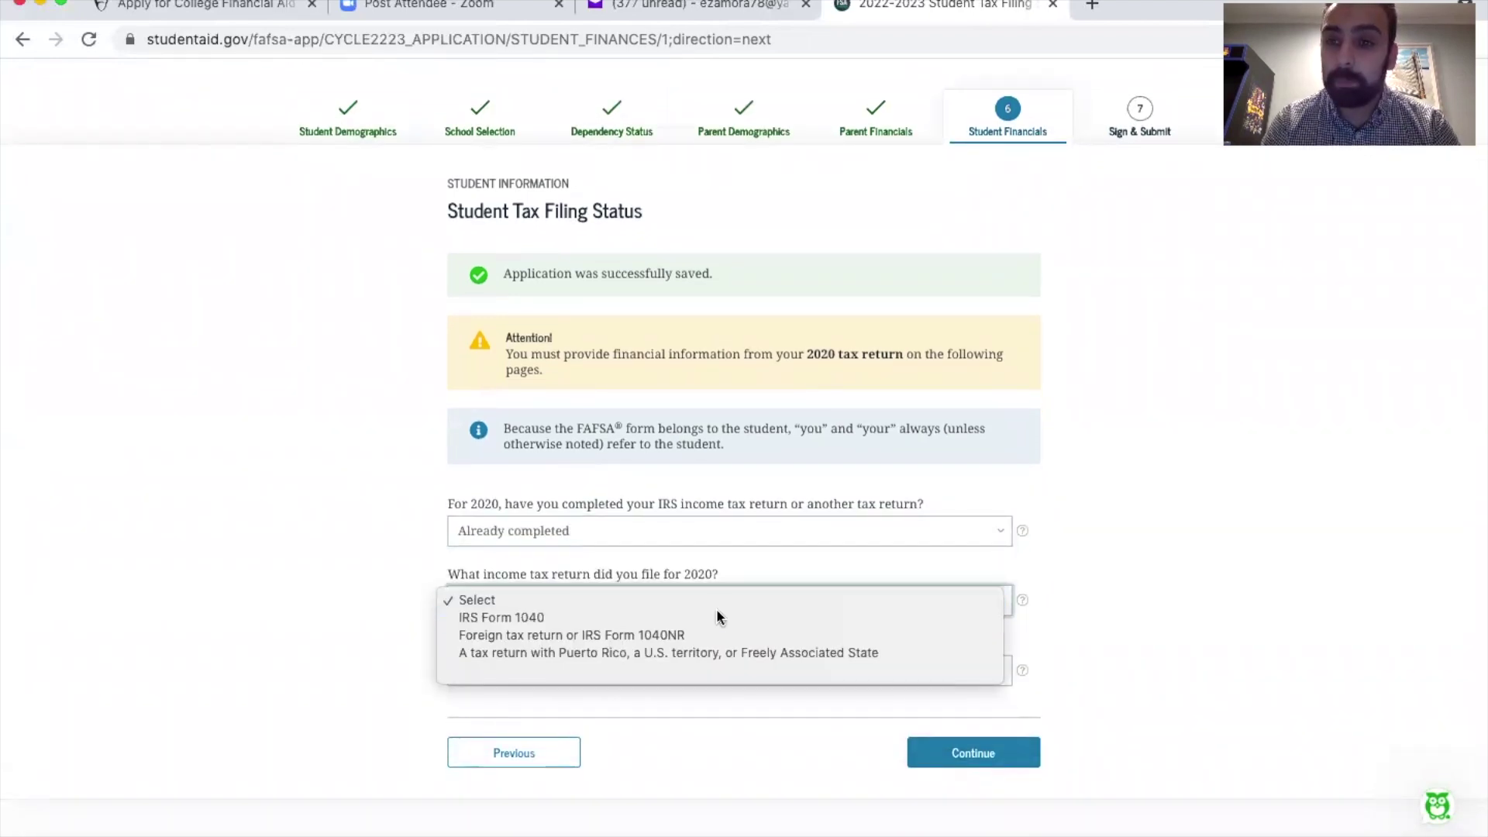
{"action": "left_click", "coordinate": [718, 616]}
{"action": "scroll", "coordinate": [716, 616], "scroll_direction": "down", "scroll_amount": 1}
{"action": "left_click", "coordinate": [714, 614]}
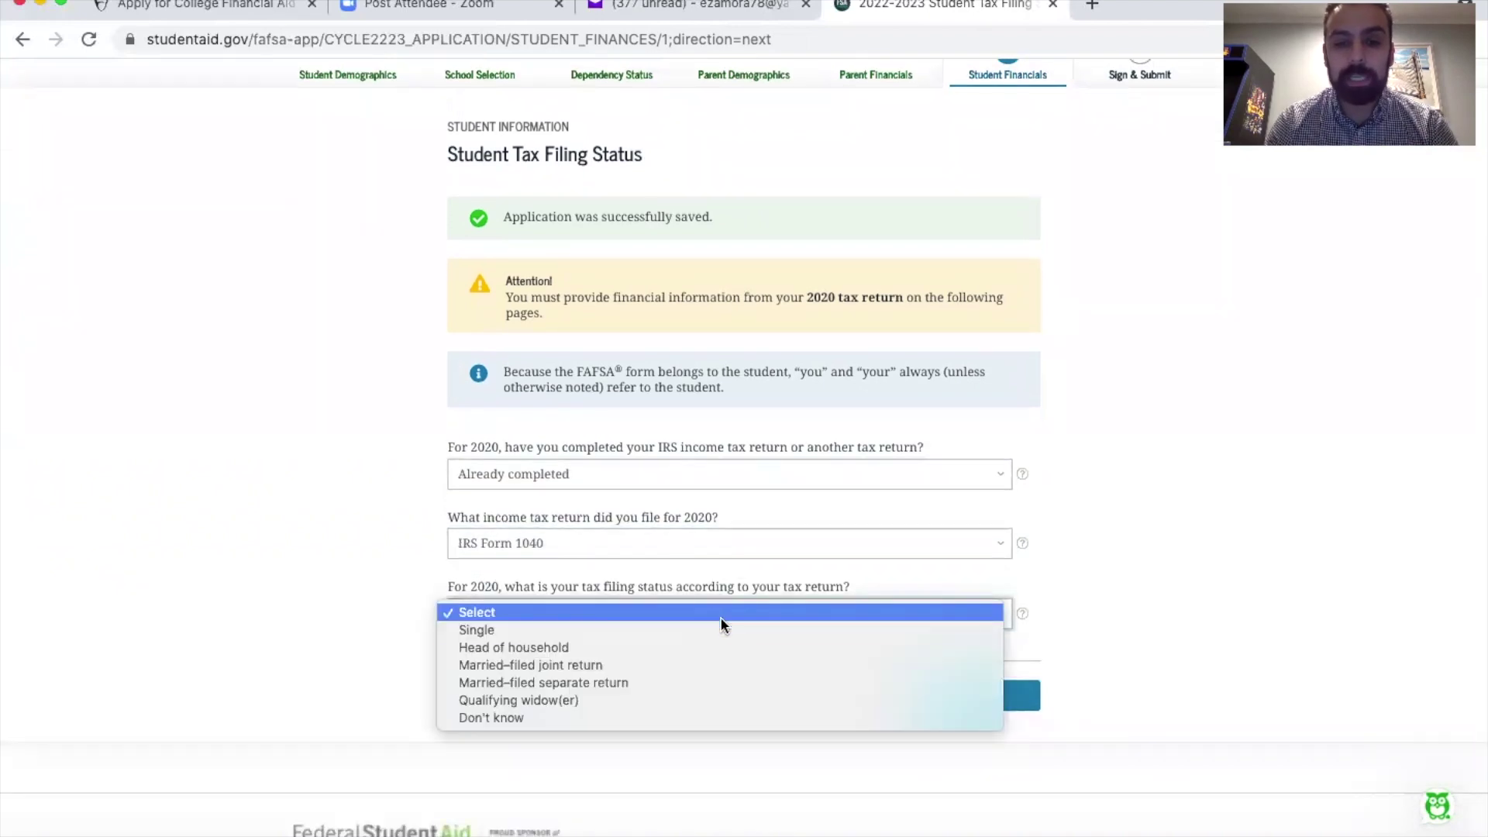
{"action": "left_click", "coordinate": [740, 630]}
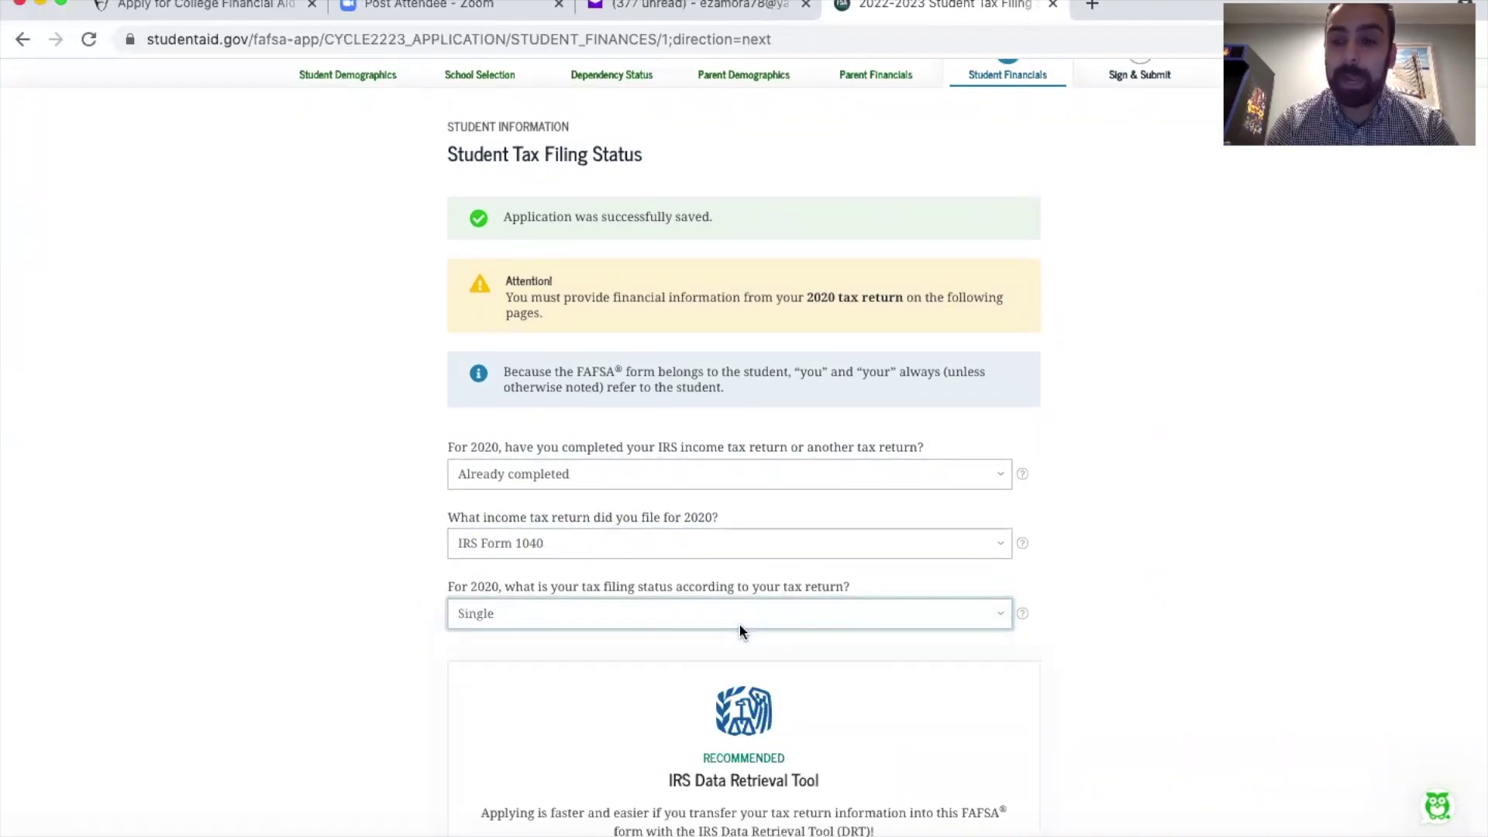
{"action": "scroll", "coordinate": [737, 628], "scroll_direction": "down", "scroll_amount": 5}
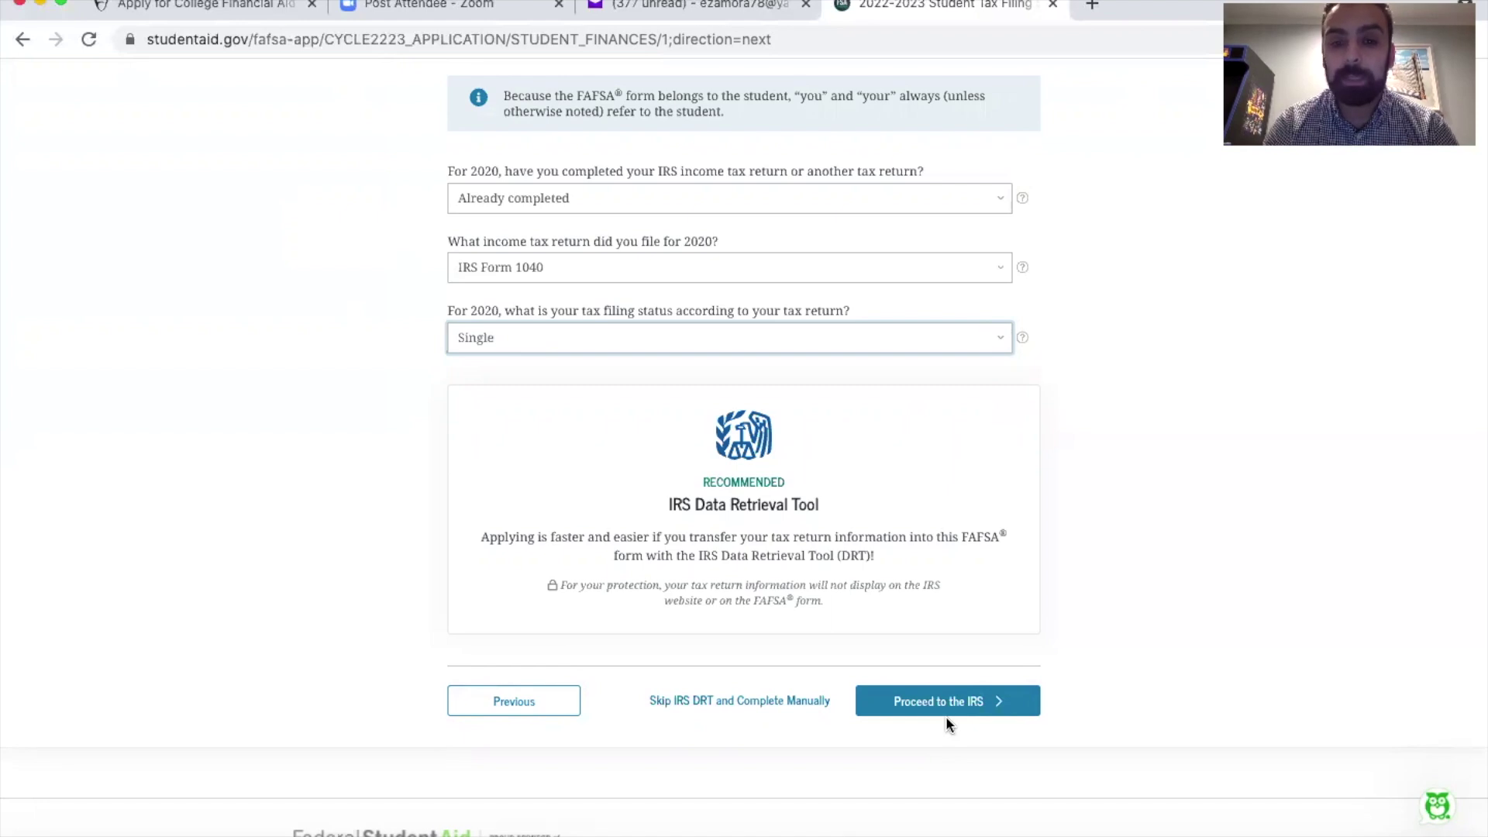
Step: Change the student's 2020 tax return status to Not going to file and continue
{"action": "scroll", "coordinate": [946, 716], "scroll_direction": "up", "scroll_amount": 3}
{"action": "left_click", "coordinate": [713, 355]}
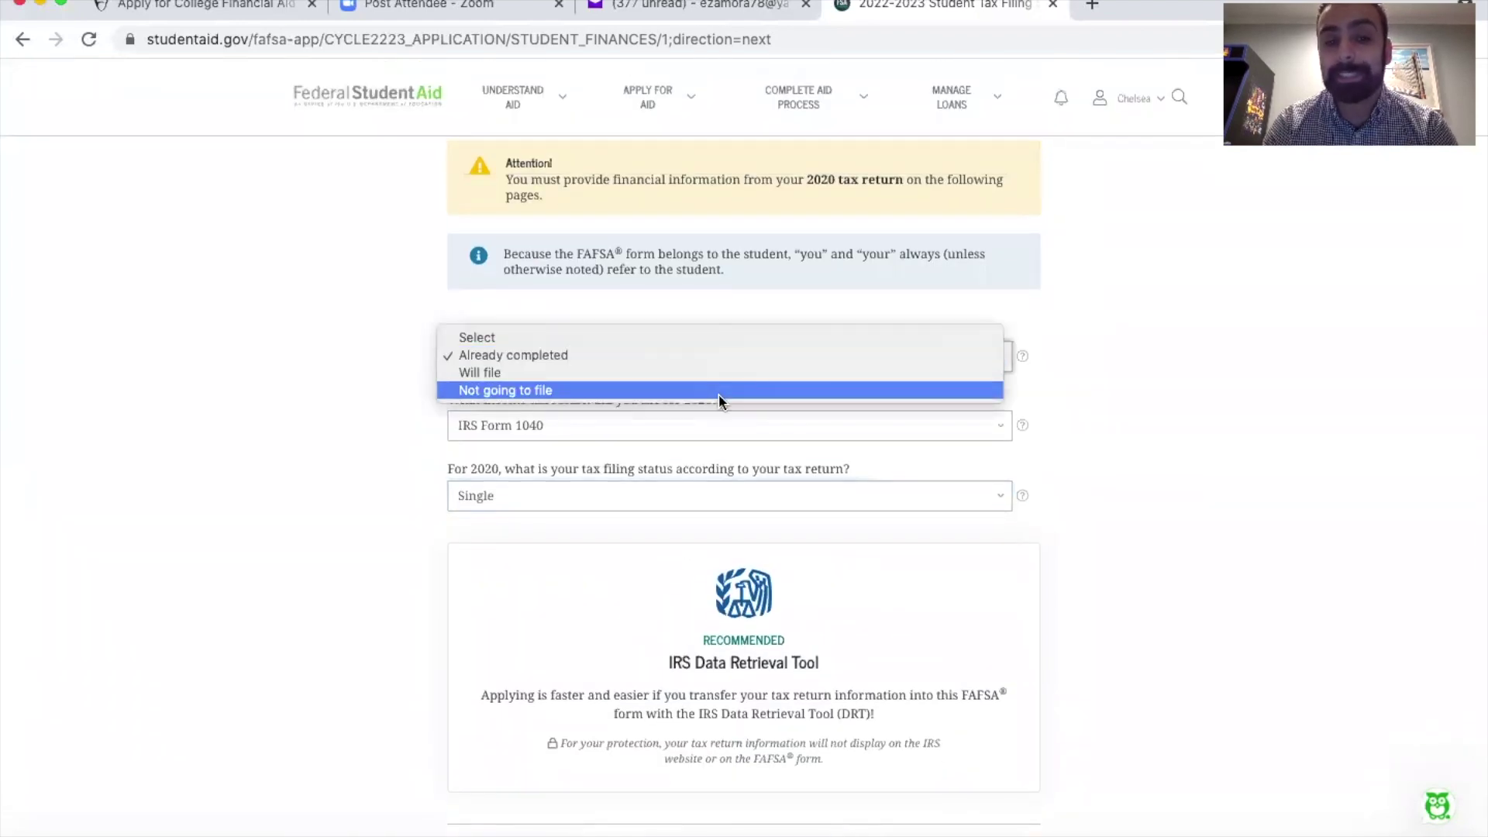
{"action": "left_click", "coordinate": [719, 390]}
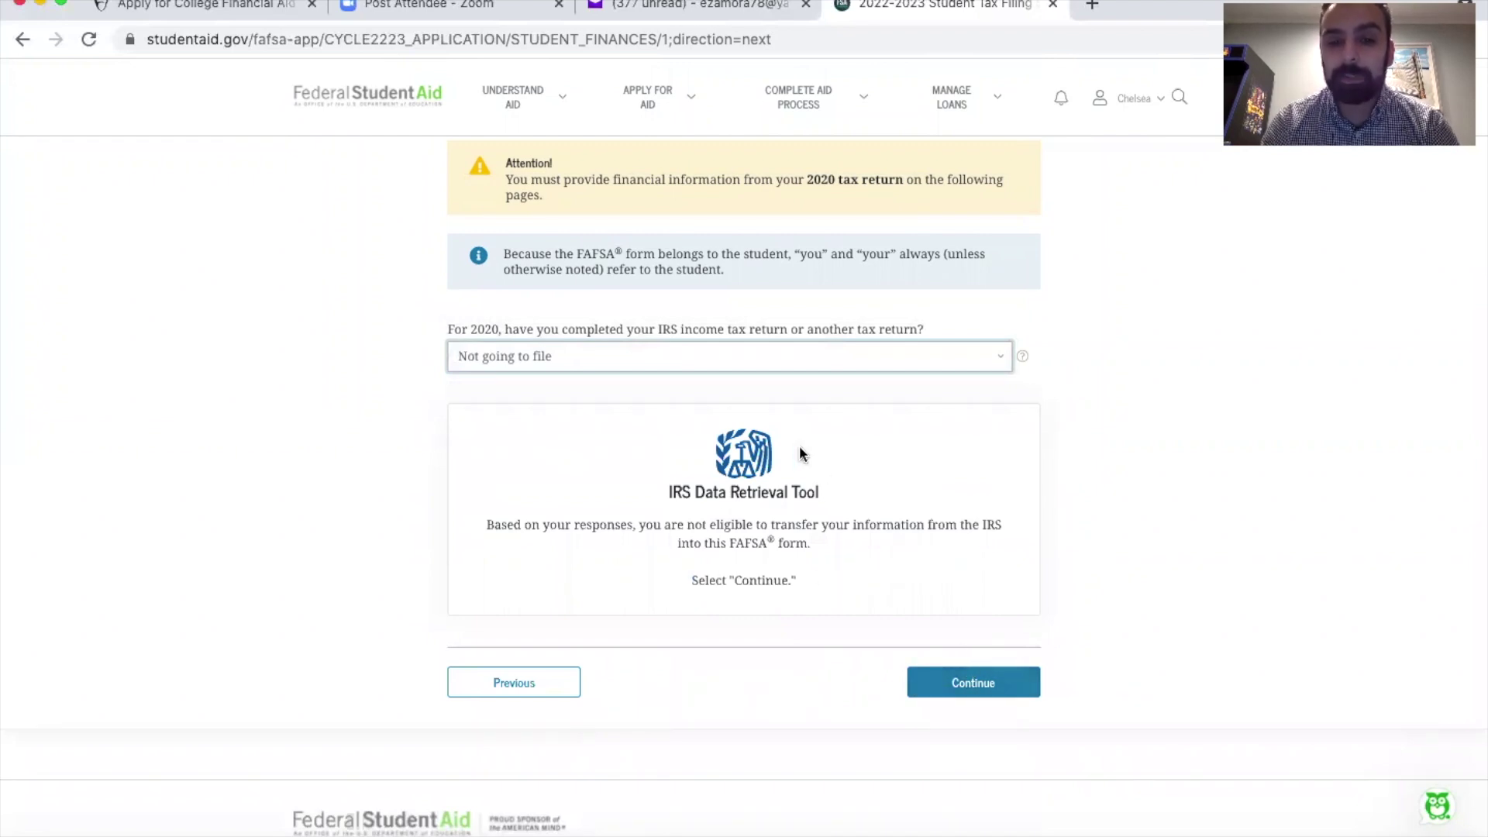
{"action": "left_click", "coordinate": [965, 685]}
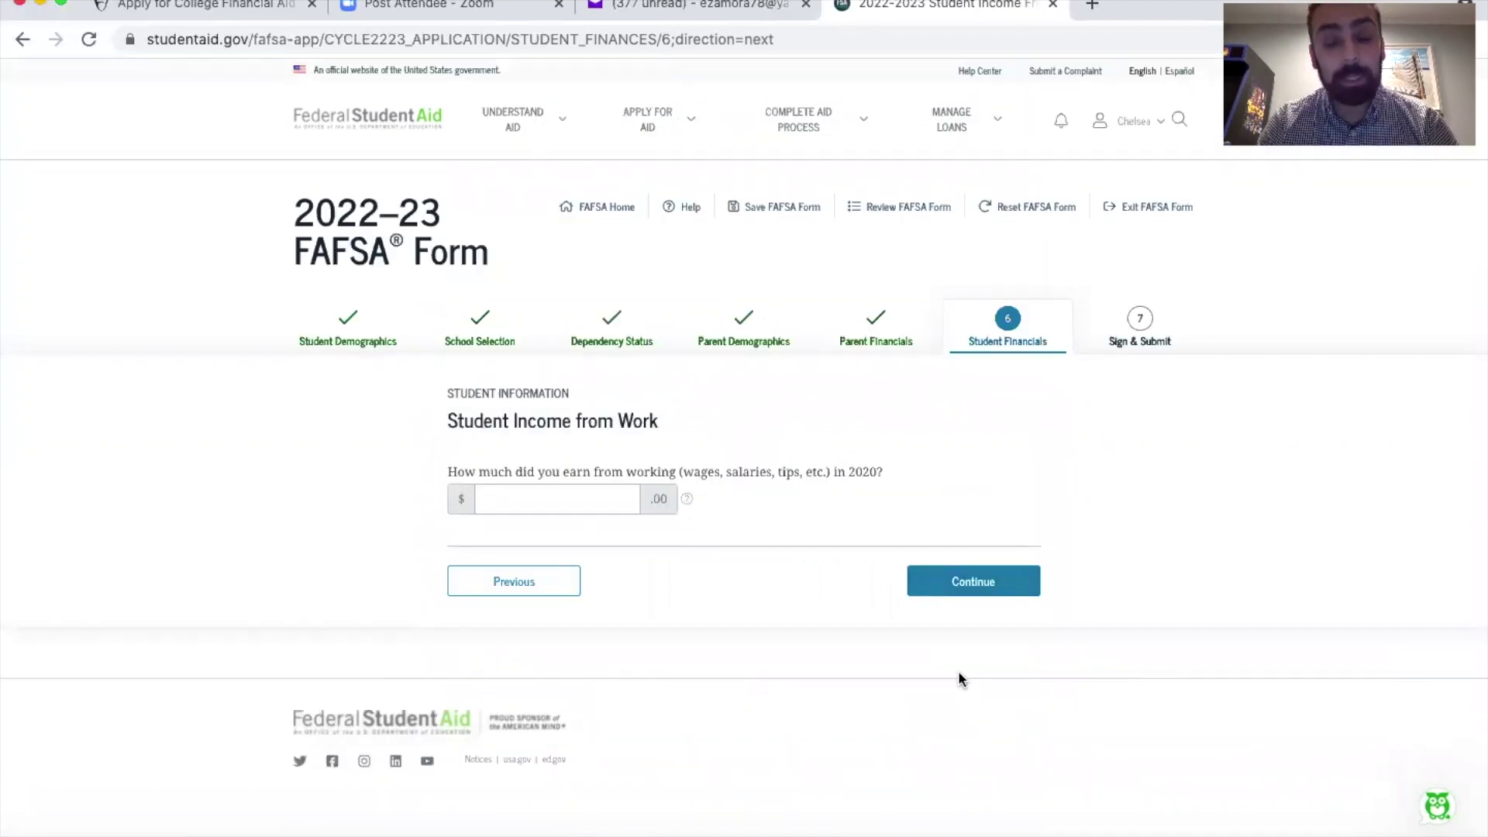
Step: Enter 0 as the student's 2020 income from work
{"action": "left_click", "coordinate": [598, 500]}
{"action": "type", "text": "0"}
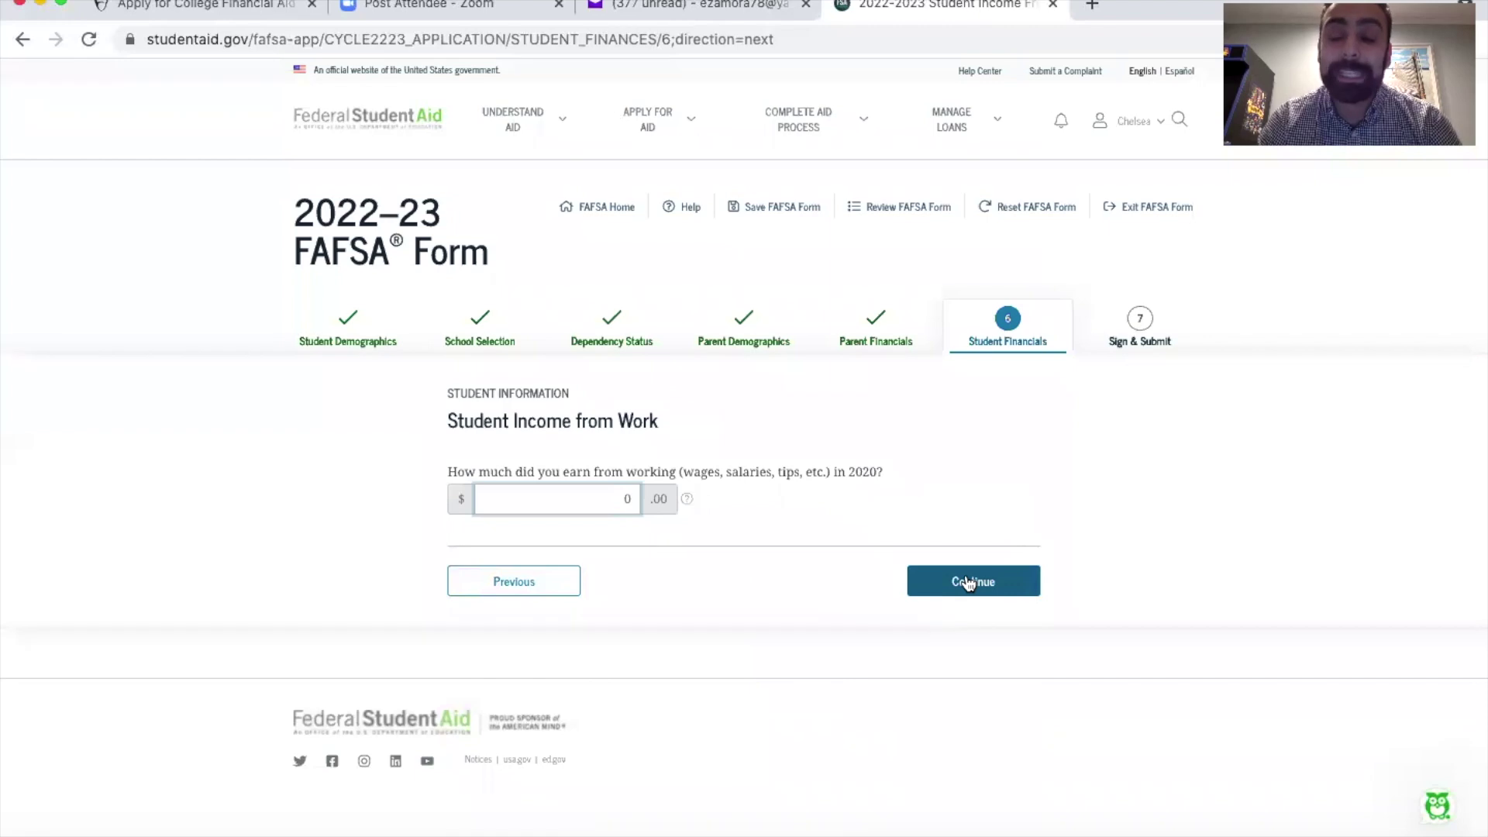
{"action": "left_click", "coordinate": [968, 583]}
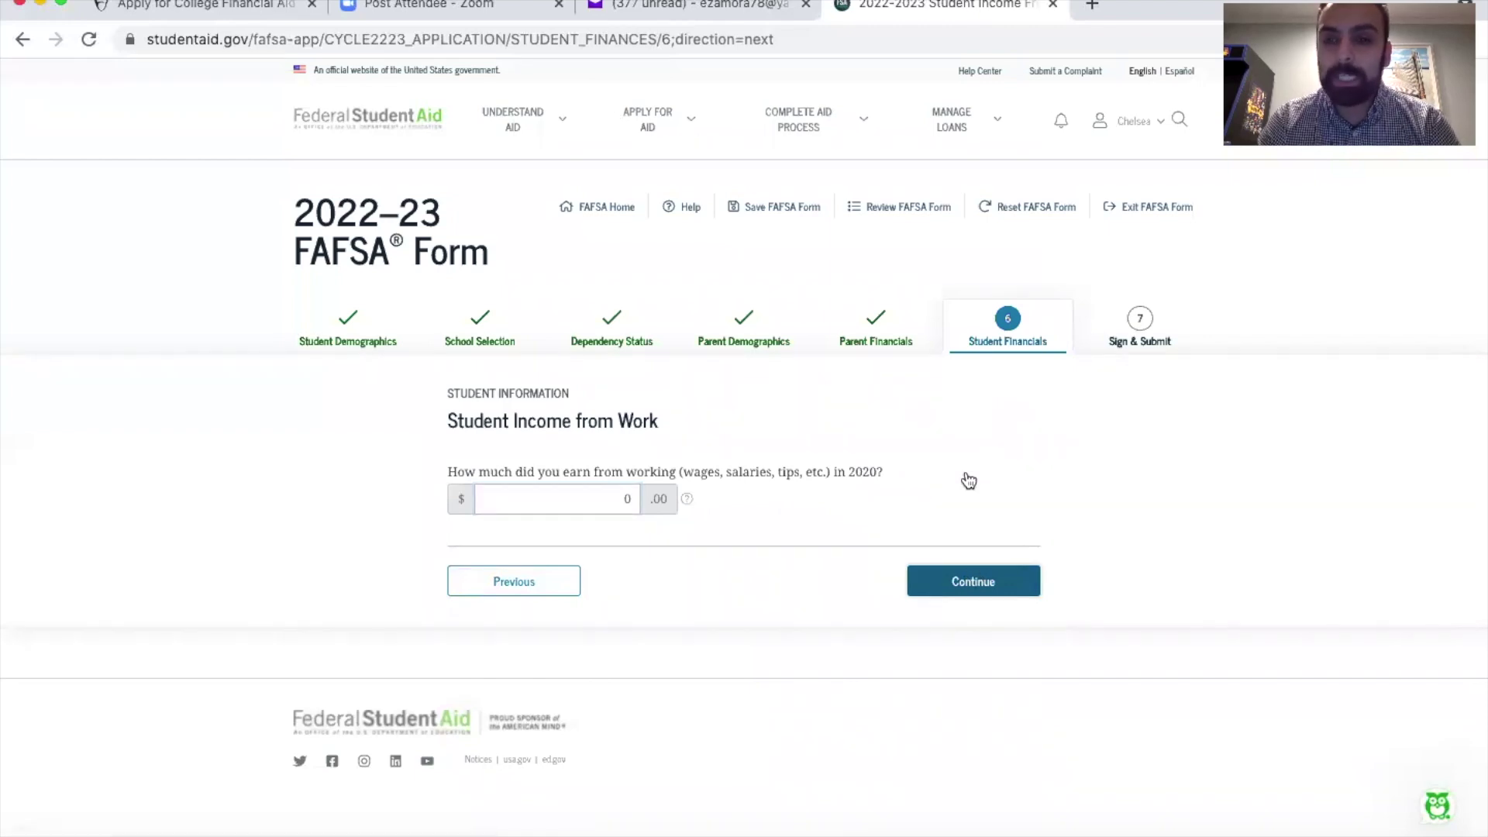
Step: Accept the student's additional financial info and untaxed income pages with all amounts at 0
{"action": "scroll", "coordinate": [903, 489], "scroll_direction": "down", "scroll_amount": 5}
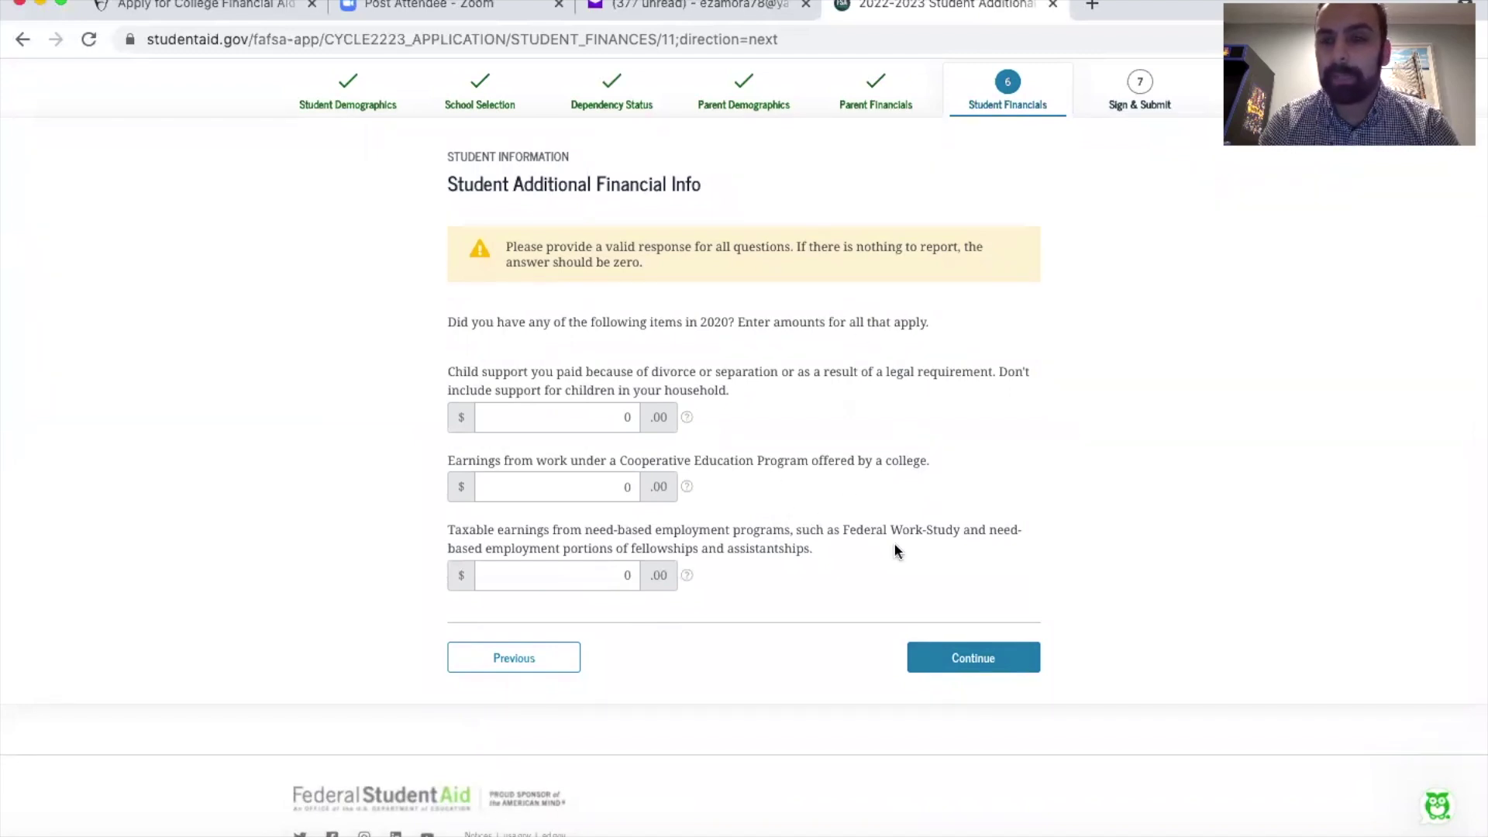
{"action": "left_click", "coordinate": [961, 666]}
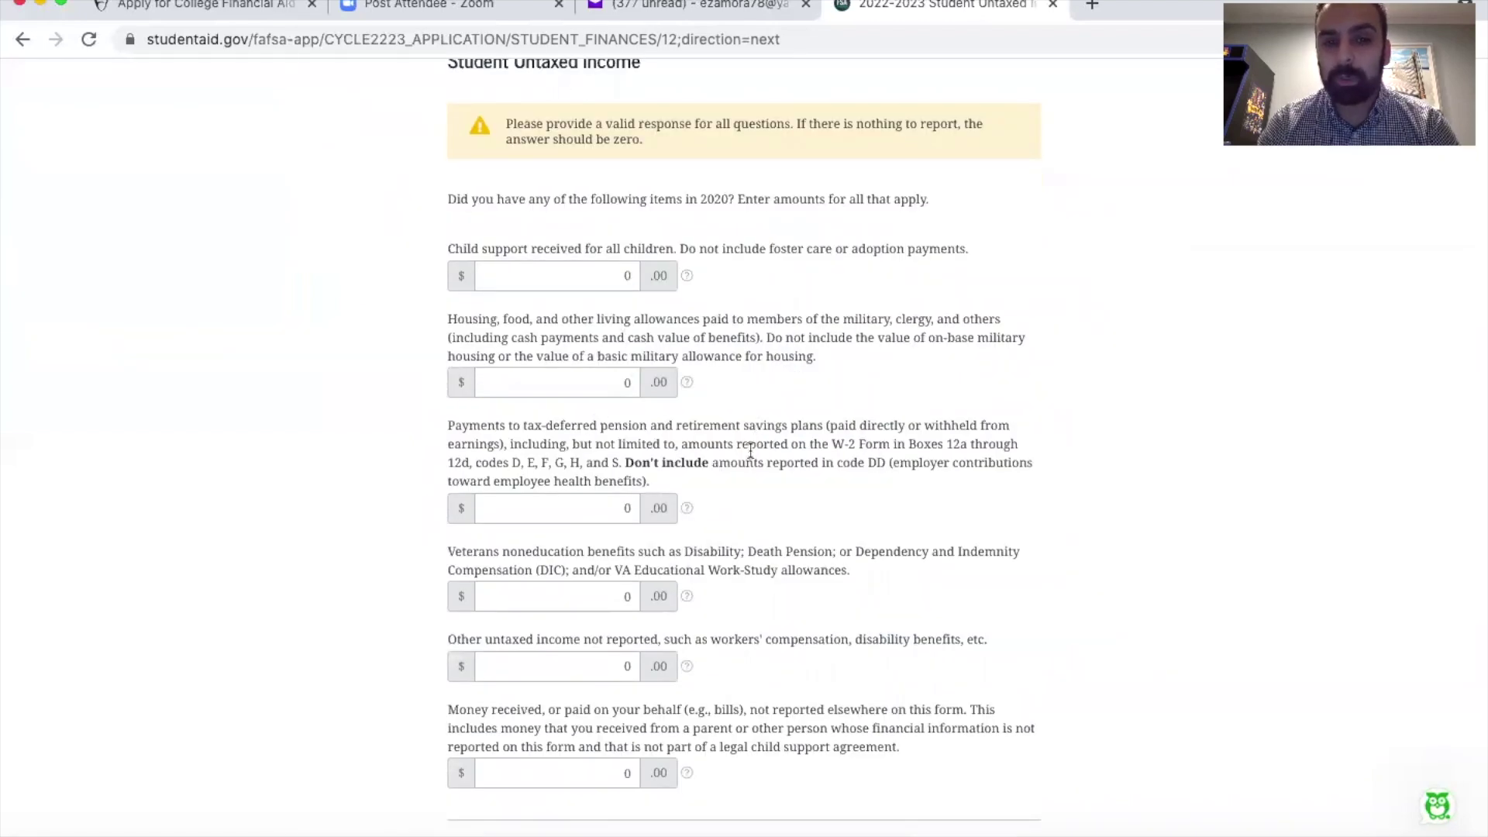
{"action": "scroll", "coordinate": [751, 458], "scroll_direction": "down", "scroll_amount": 2}
{"action": "scroll", "coordinate": [751, 366], "scroll_direction": "down", "scroll_amount": 2}
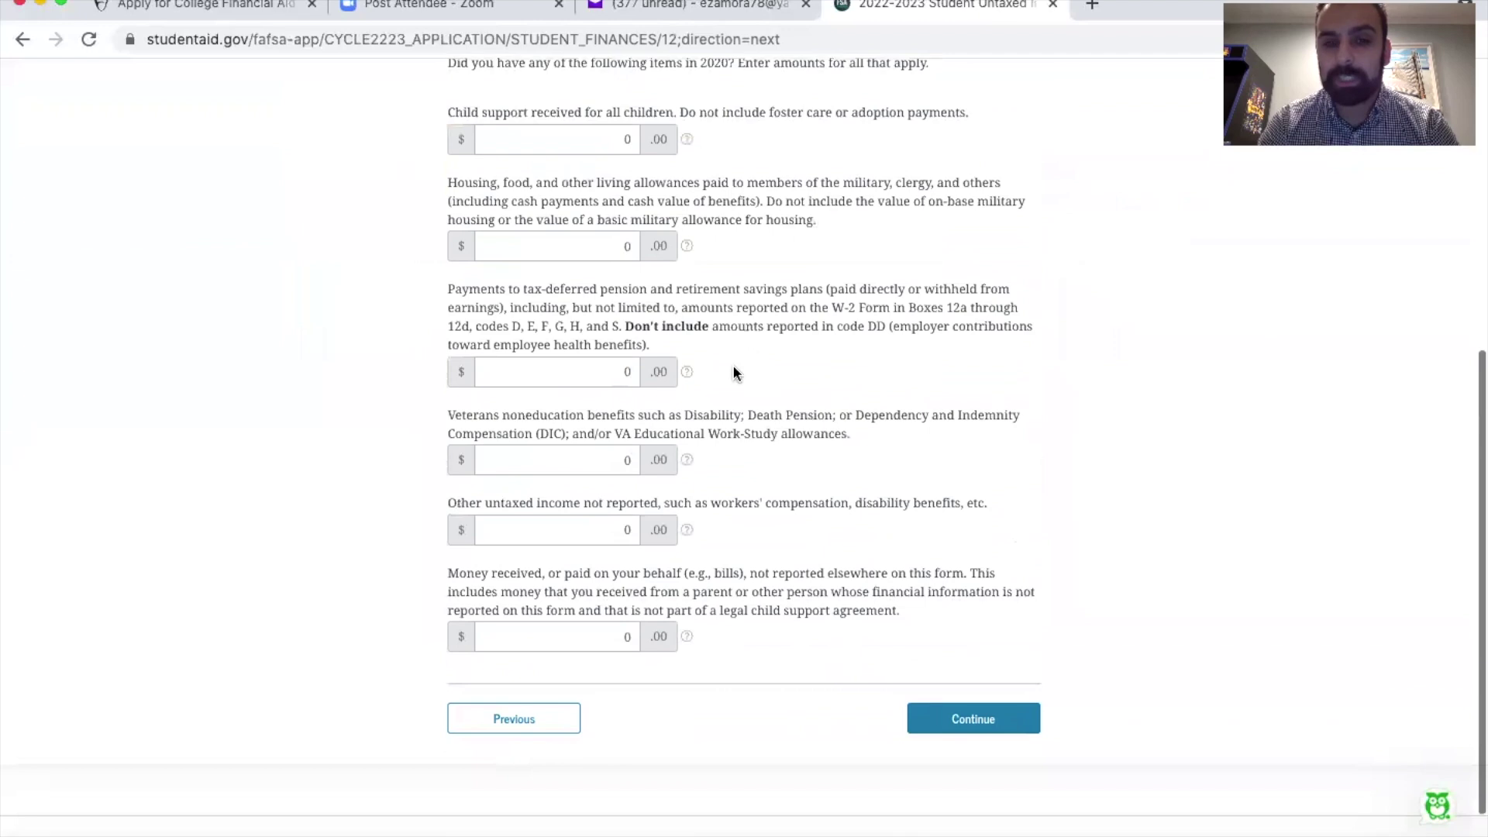
{"action": "scroll", "coordinate": [749, 550], "scroll_direction": "down", "scroll_amount": 2}
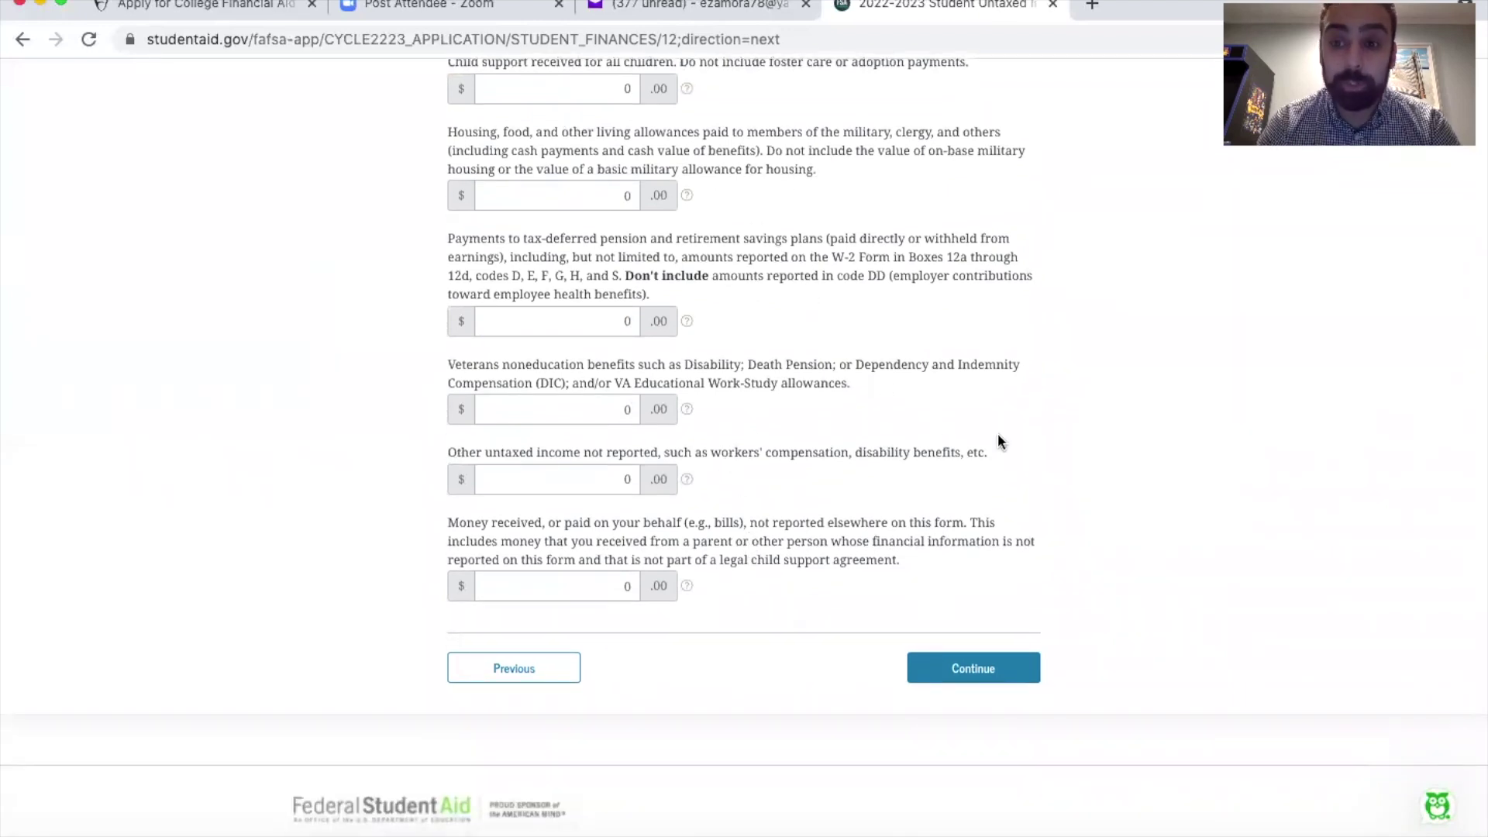
{"action": "left_click", "coordinate": [970, 671]}
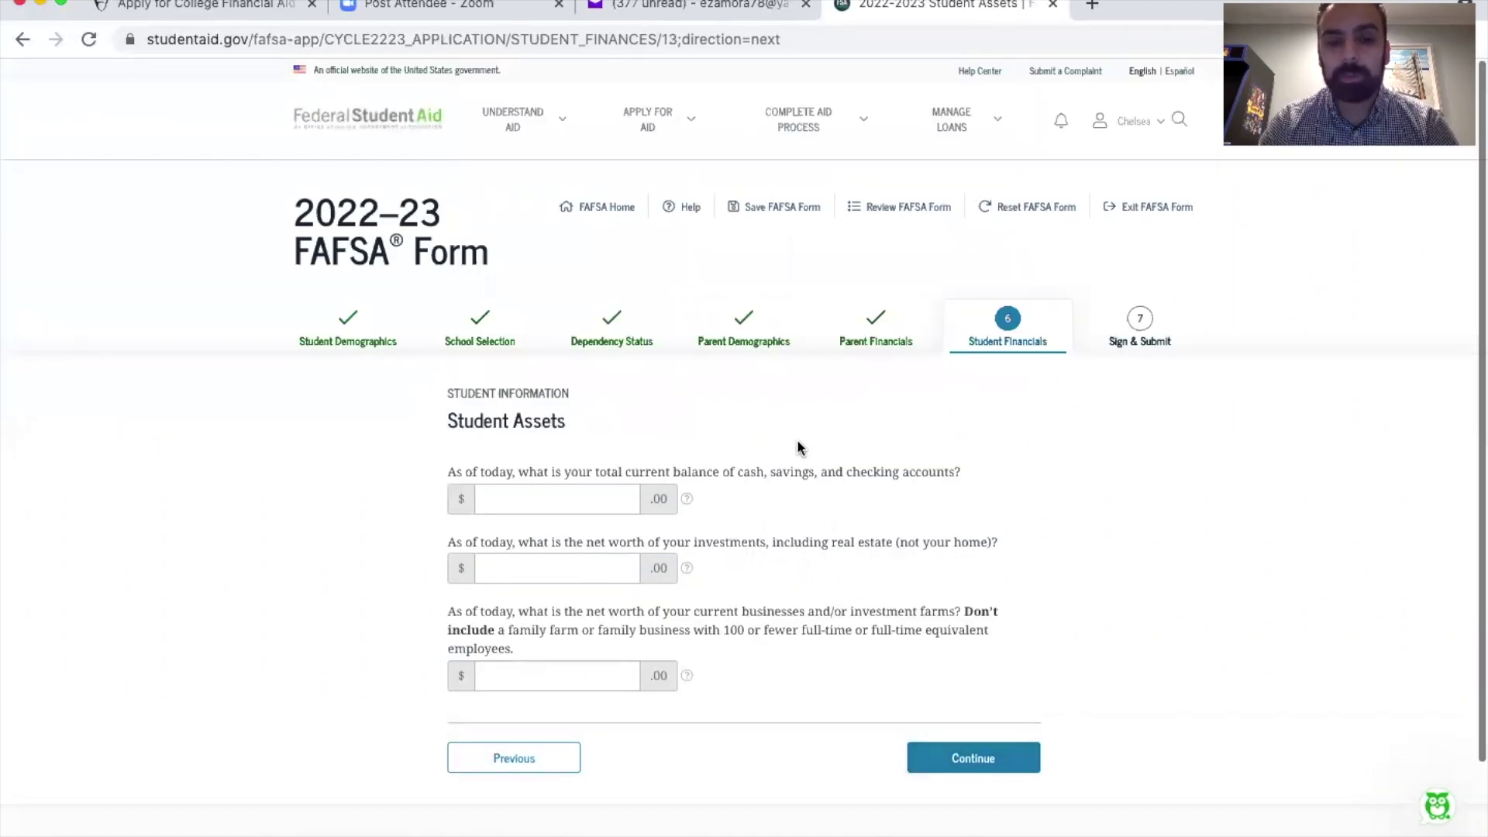
Step: Enter 0 for the student's cash and savings, investments, and business net worth, then continue
{"action": "scroll", "coordinate": [799, 445], "scroll_direction": "down", "scroll_amount": 1}
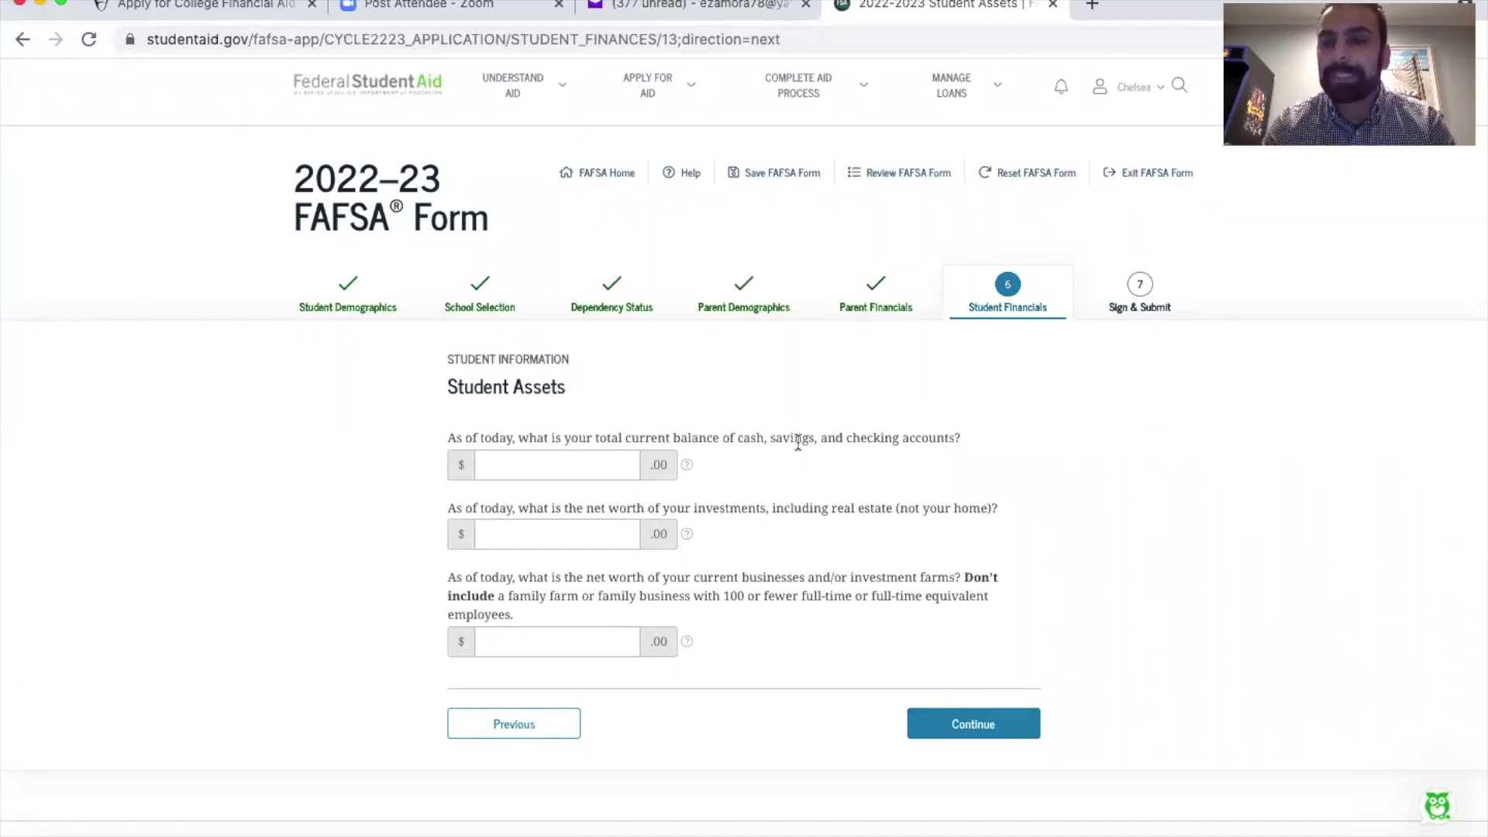
{"action": "left_click", "coordinate": [585, 475]}
{"action": "type", "text": "0"}
{"action": "key", "text": "Tab"}
{"action": "key", "text": "Tab"}
{"action": "type", "text": "0"}
{"action": "key", "text": "Tab"}
{"action": "key", "text": "Tab"}
{"action": "type", "text": "0"}
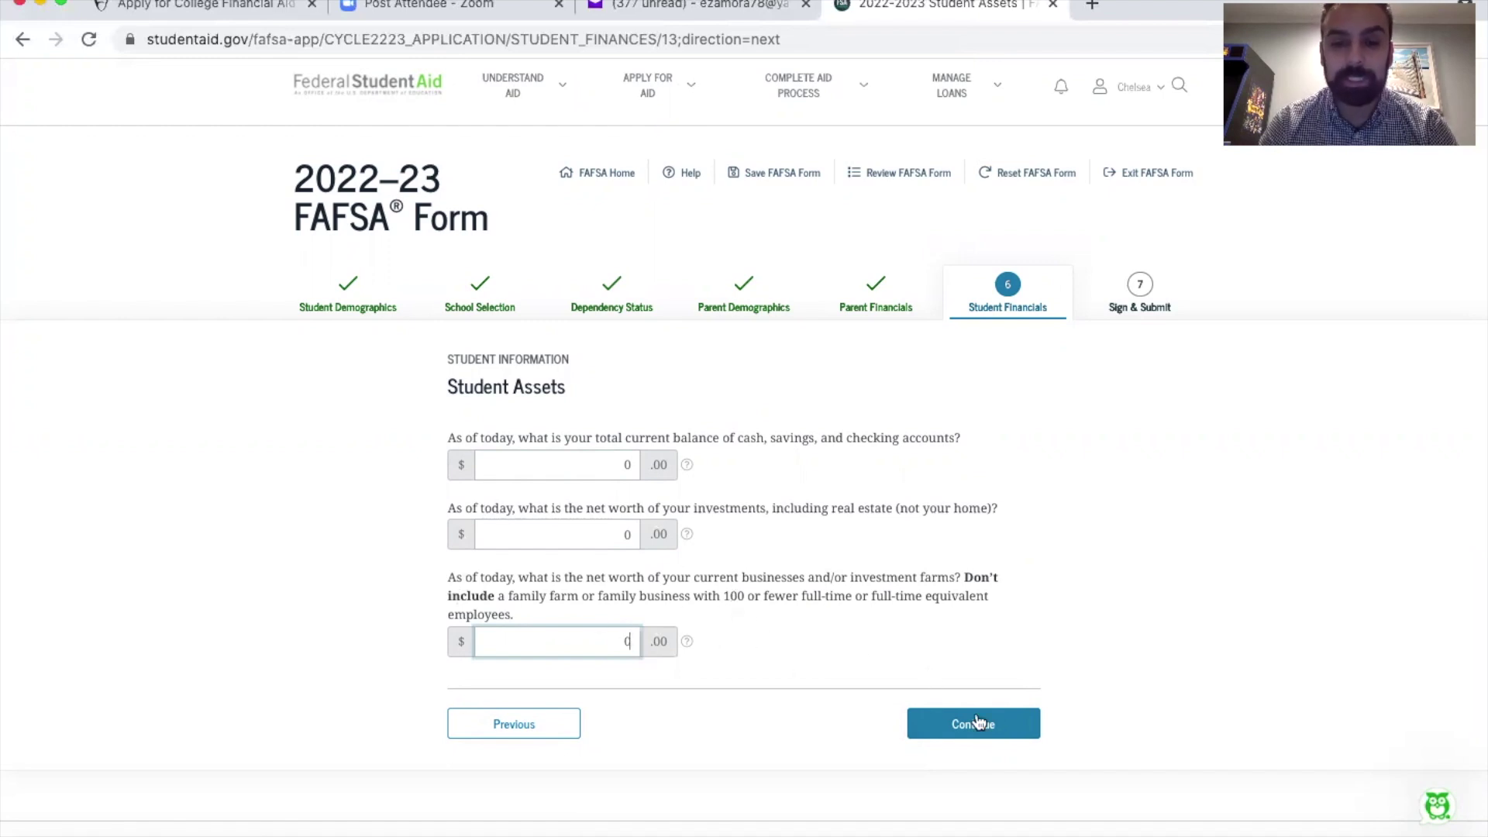
{"action": "left_click", "coordinate": [978, 722]}
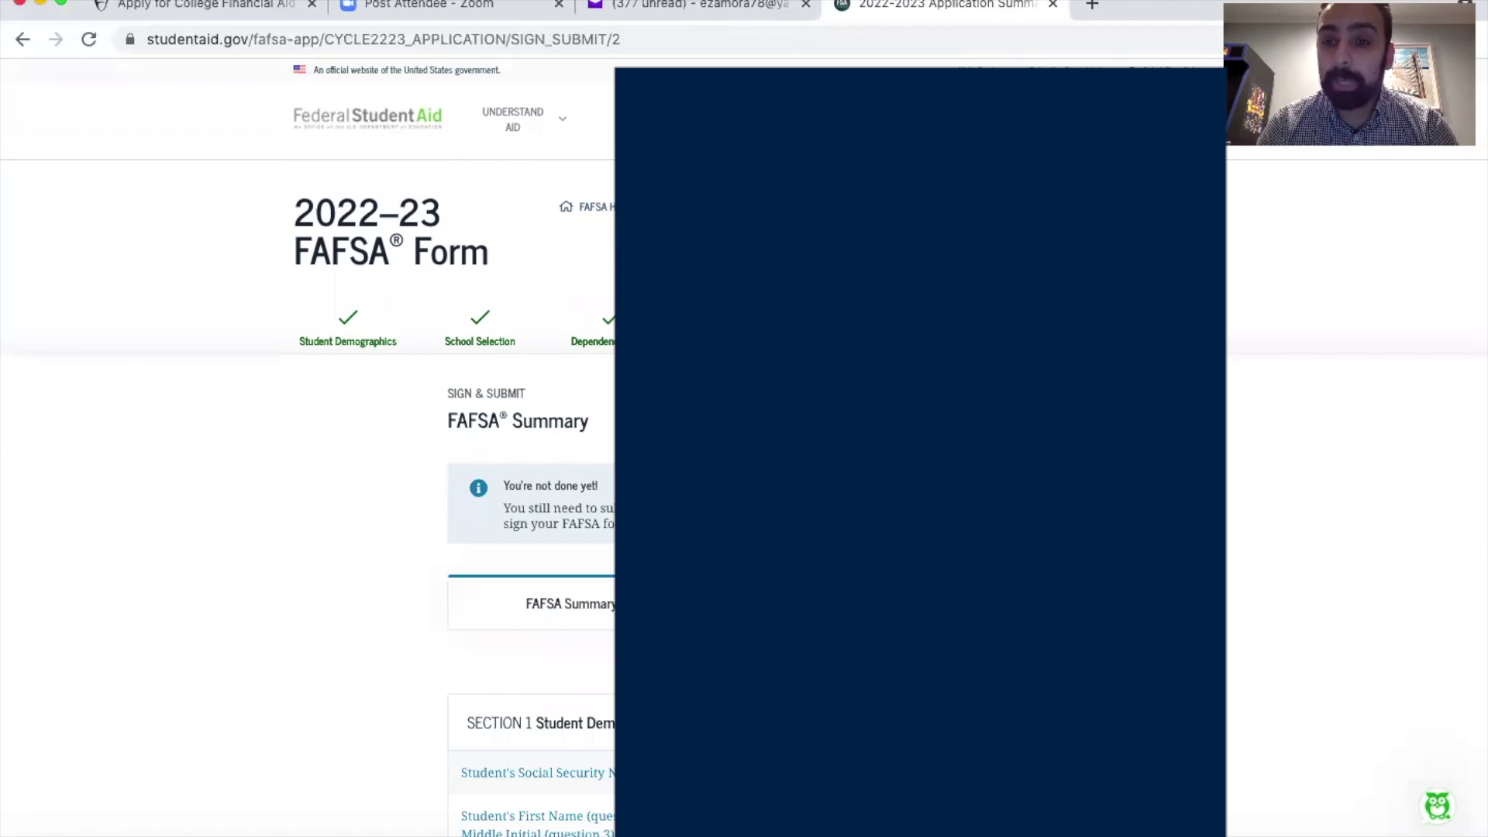
Step: Review the all-zero FAFSA Summary and proceed to signing
{"action": "scroll", "coordinate": [531, 465], "scroll_direction": "down", "scroll_amount": 15}
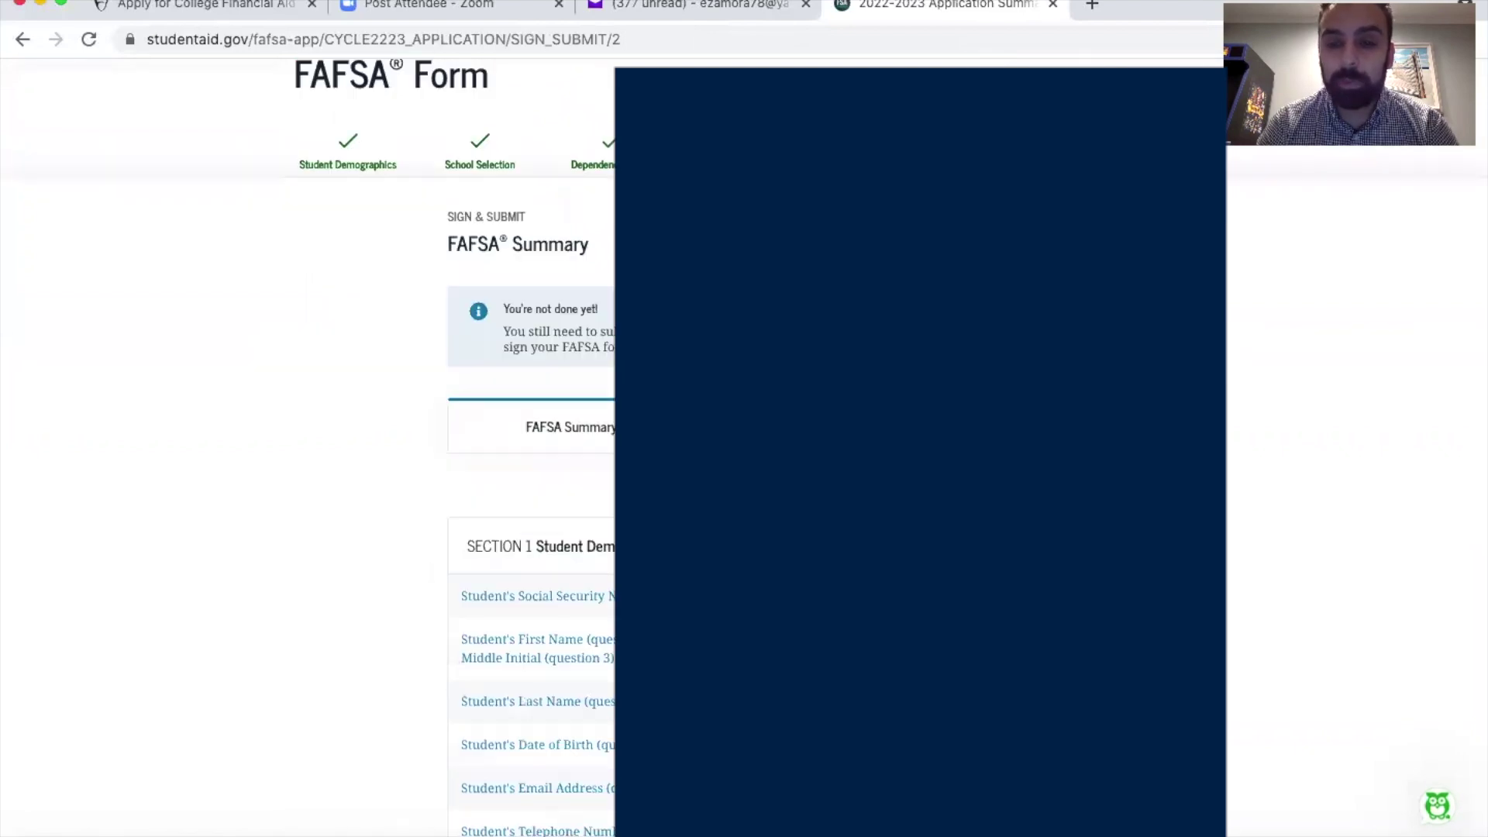
{"action": "scroll", "coordinate": [531, 465], "scroll_direction": "down", "scroll_amount": 20}
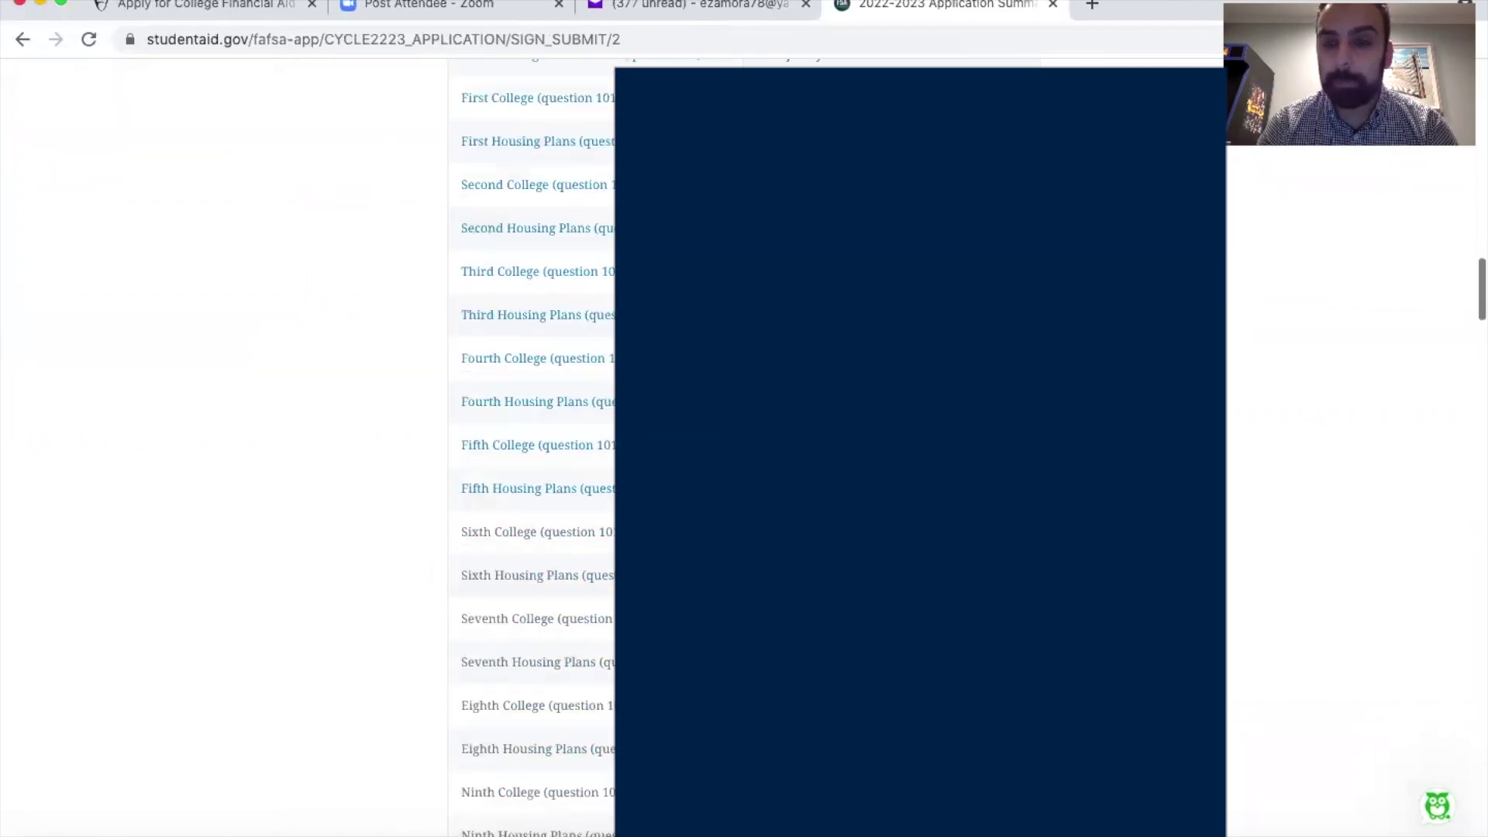
{"action": "scroll", "coordinate": [532, 465], "scroll_direction": "down", "scroll_amount": 20}
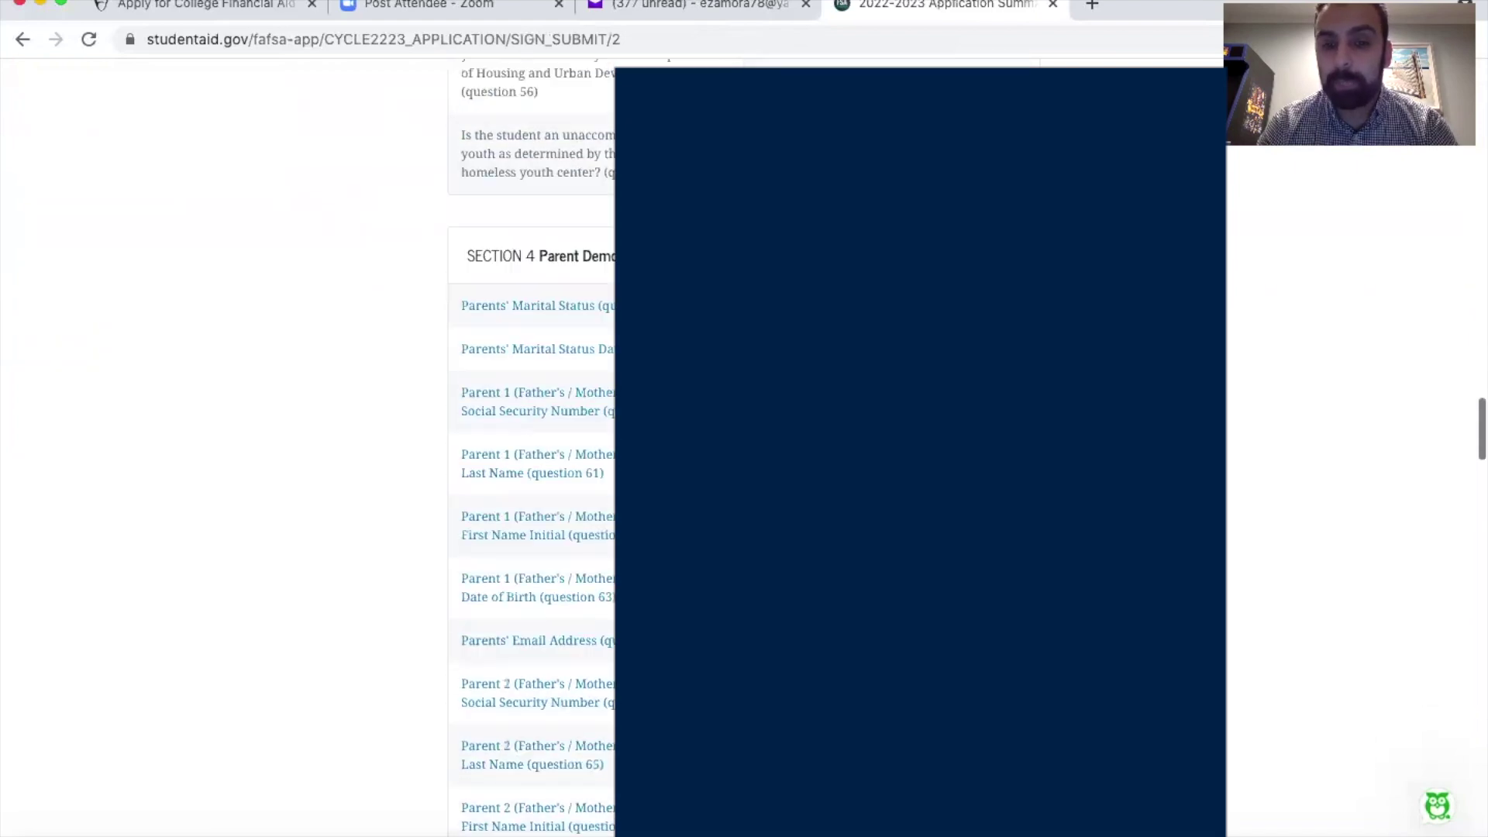
{"action": "scroll", "coordinate": [718, 574], "scroll_direction": "down", "scroll_amount": 20}
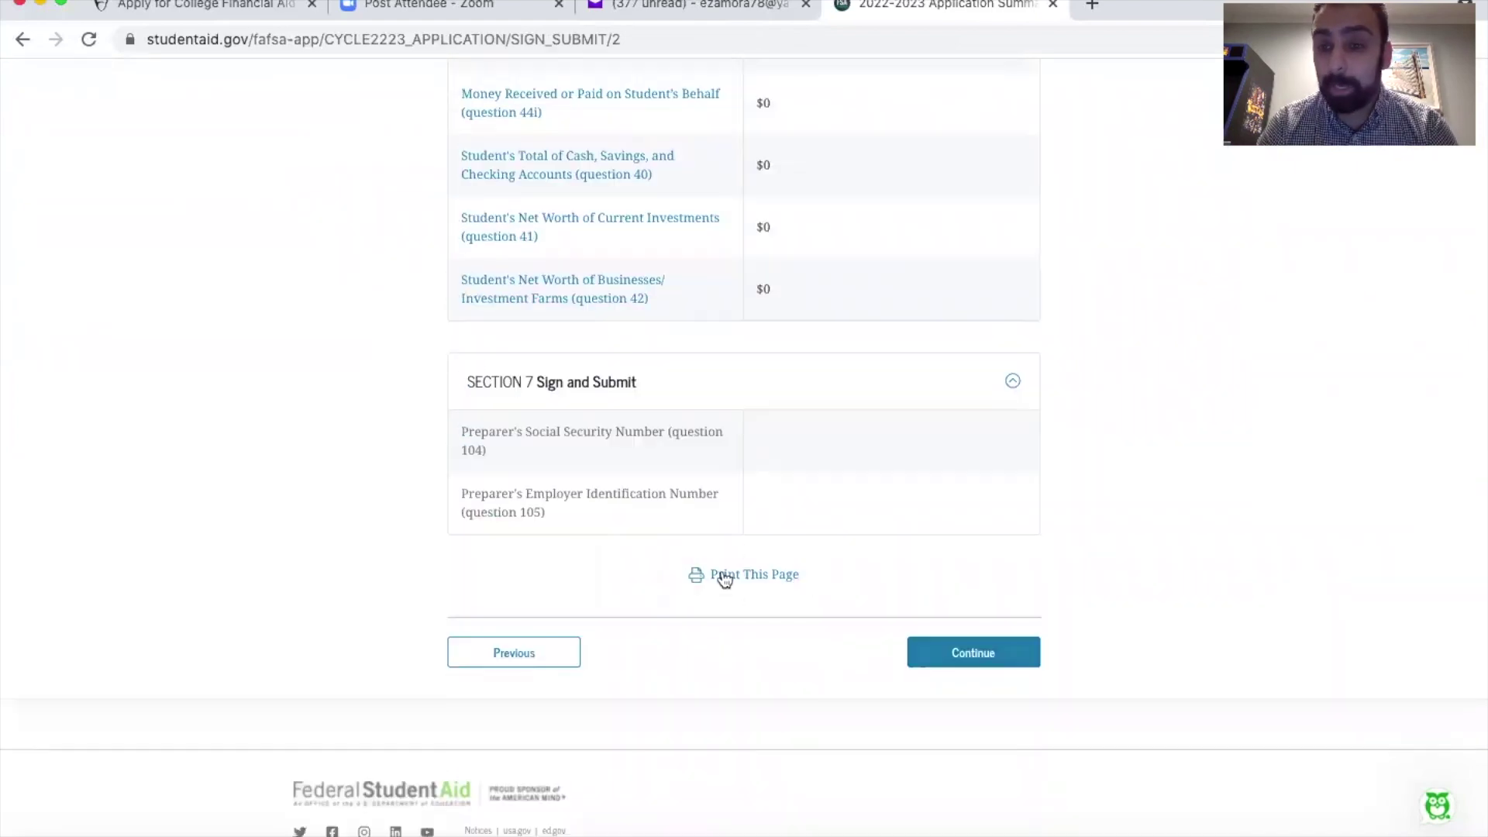
{"action": "left_click", "coordinate": [962, 652]}
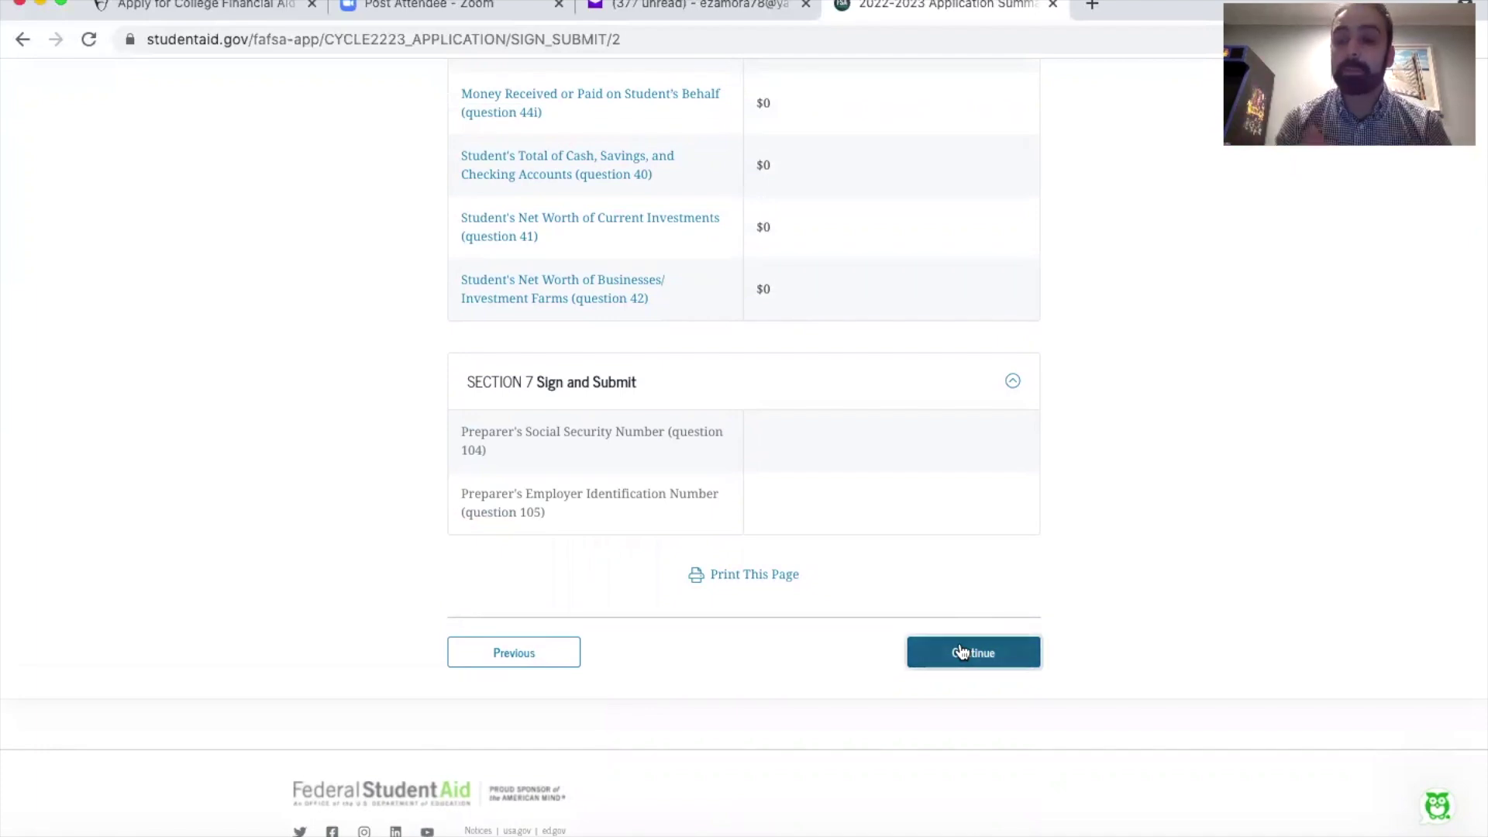
Step: Certify the student's statements and sign the FAFSA form as the student
{"action": "scroll", "coordinate": [961, 643], "scroll_direction": "up", "scroll_amount": 2}
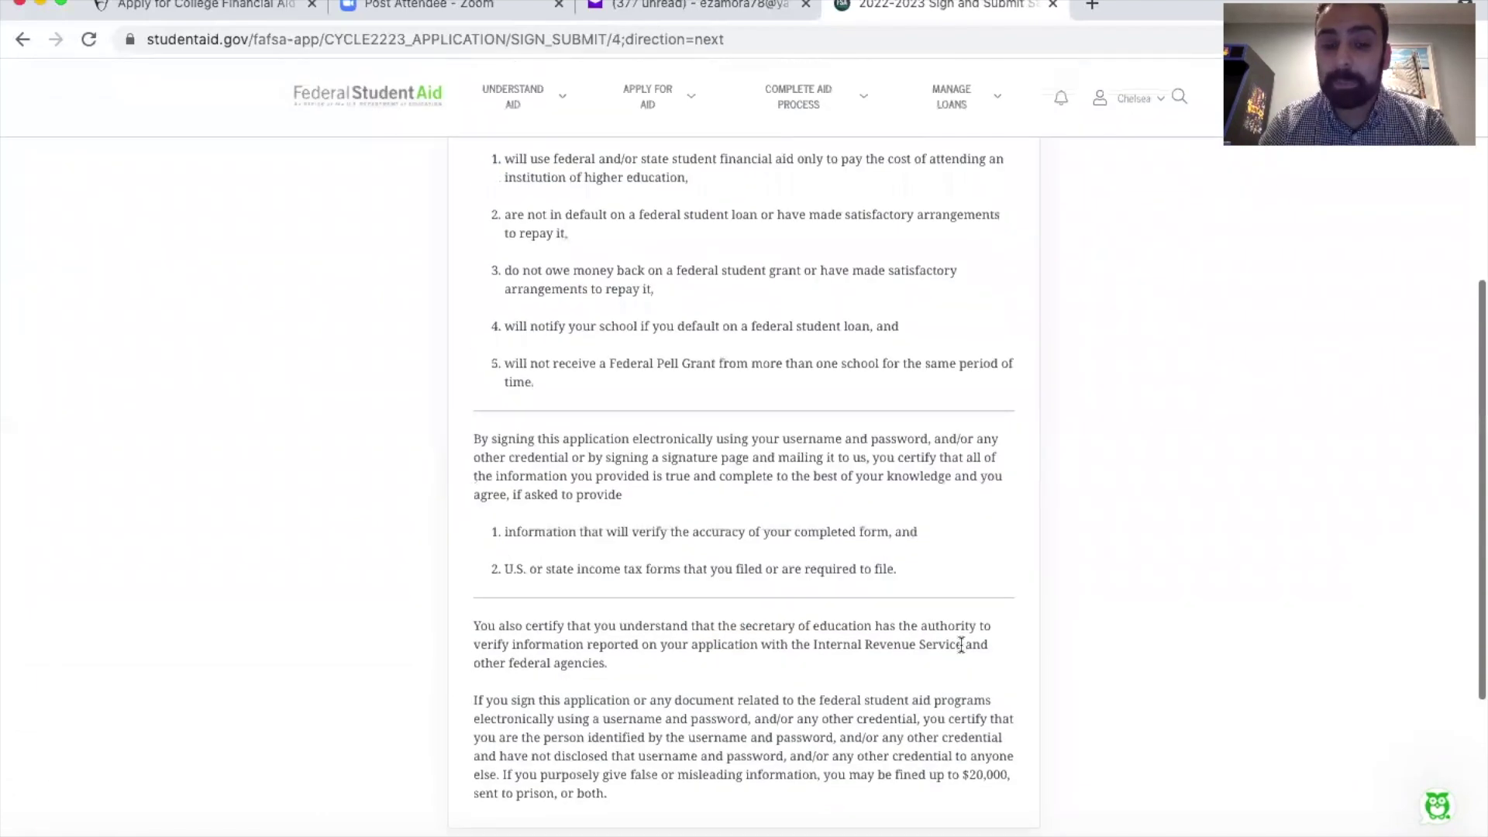
{"action": "scroll", "coordinate": [961, 645], "scroll_direction": "down", "scroll_amount": 4}
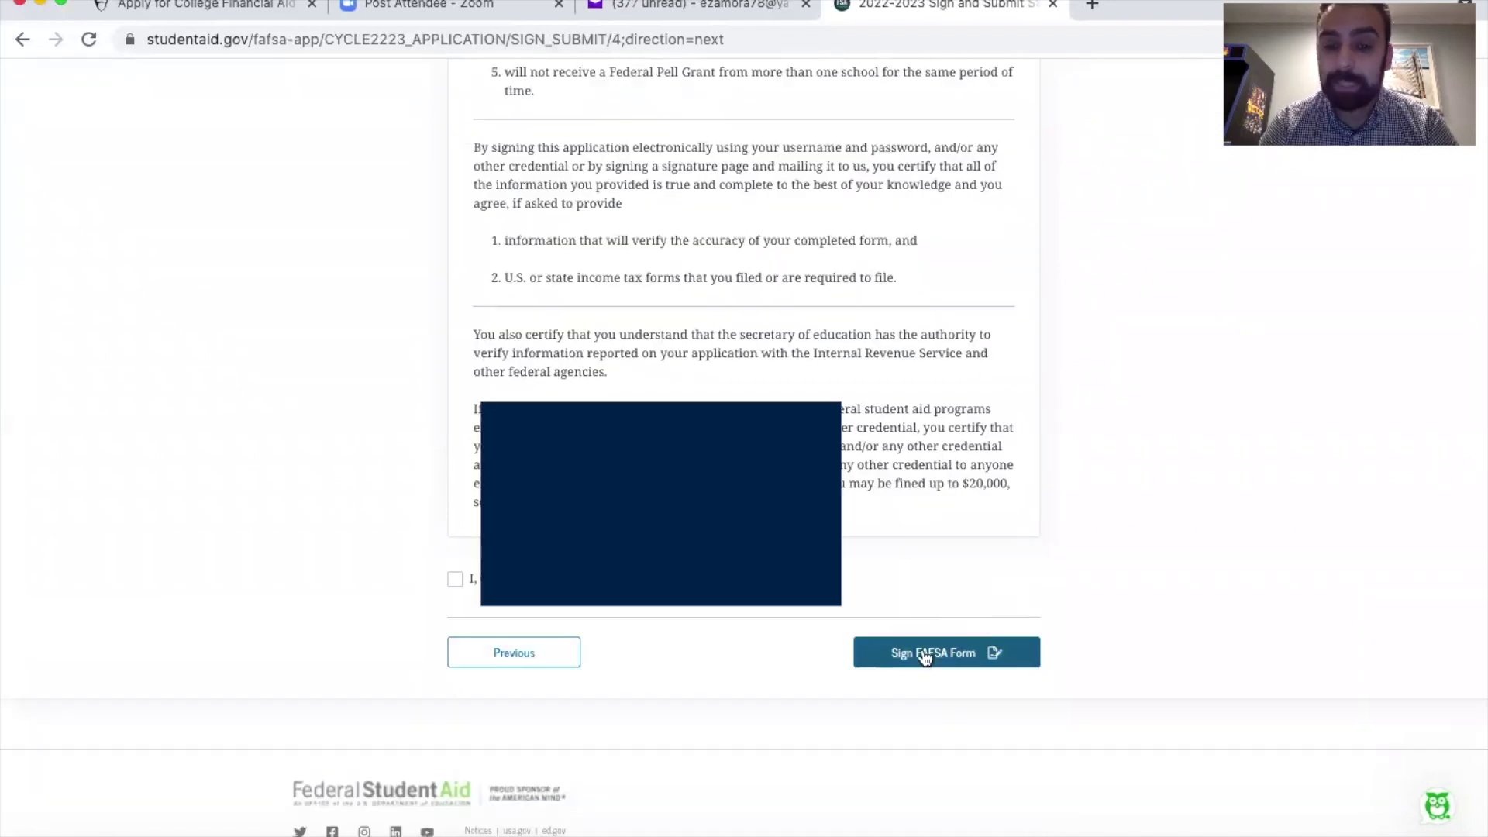
{"action": "left_click", "coordinate": [456, 579]}
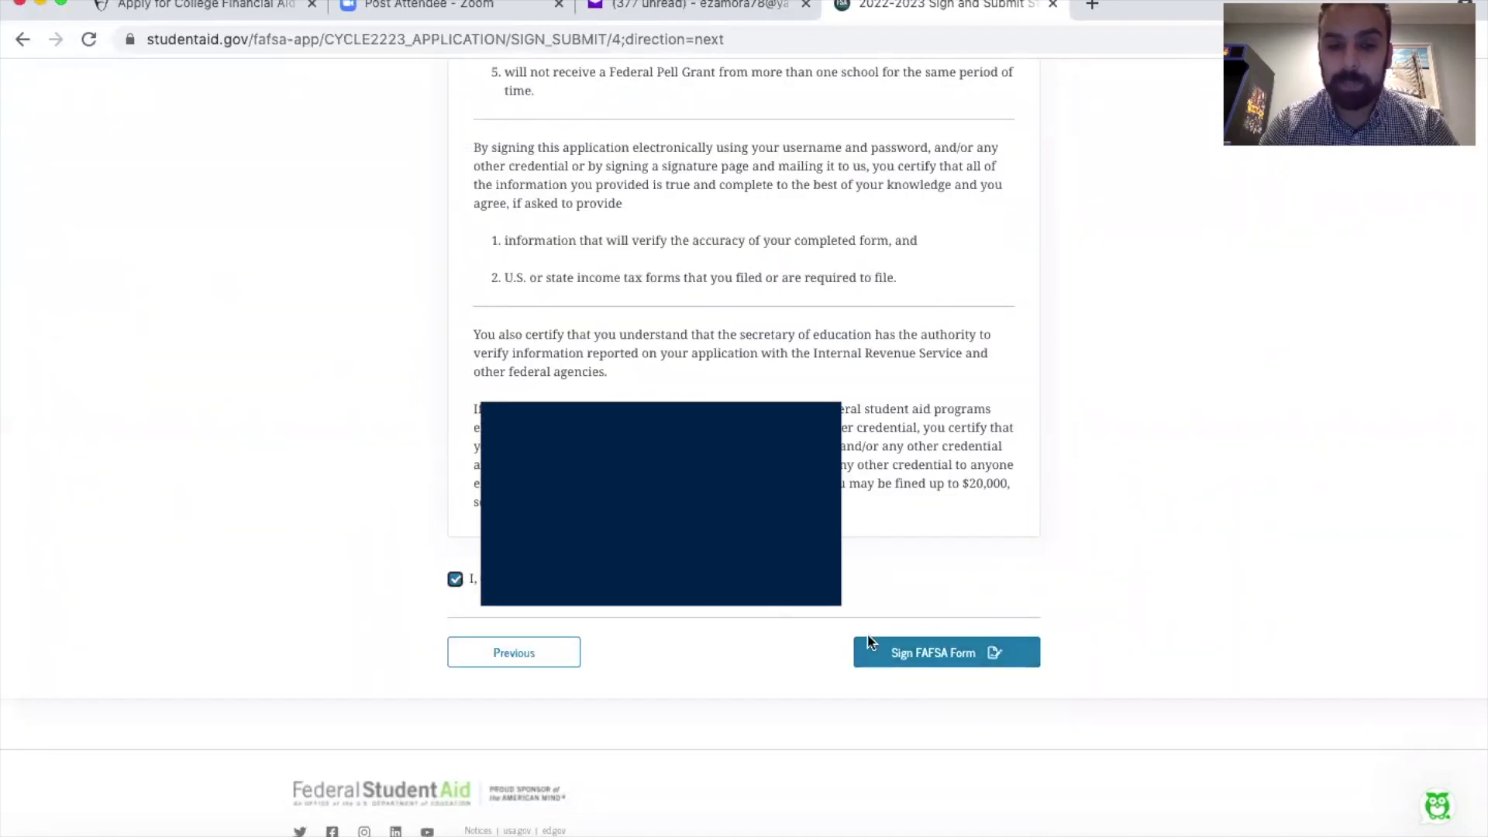
{"action": "left_click", "coordinate": [959, 651]}
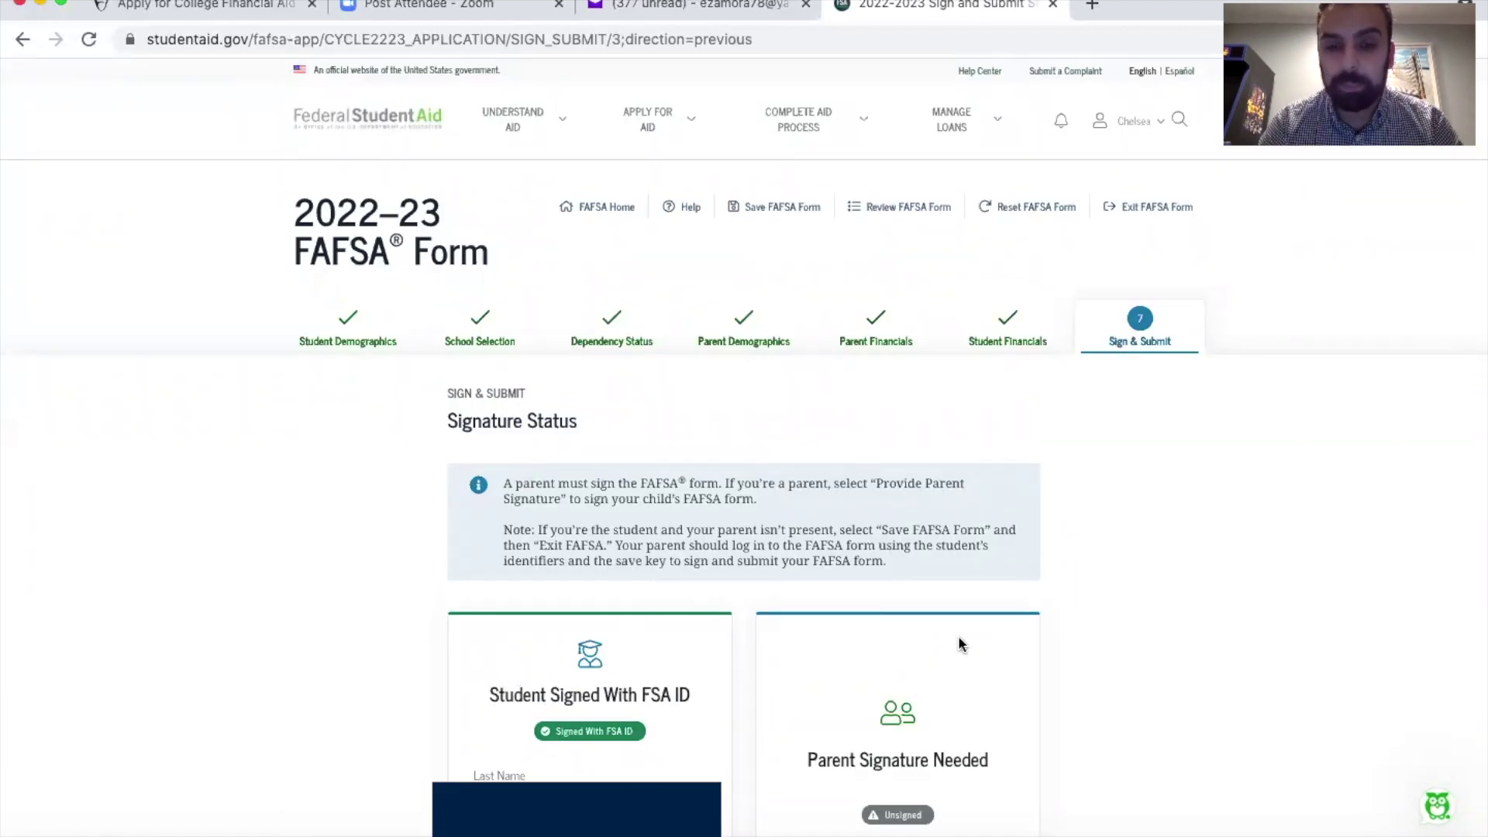
Step: Provide the parent's certification and signature, then submit the form
{"action": "scroll", "coordinate": [958, 645], "scroll_direction": "down", "scroll_amount": 5}
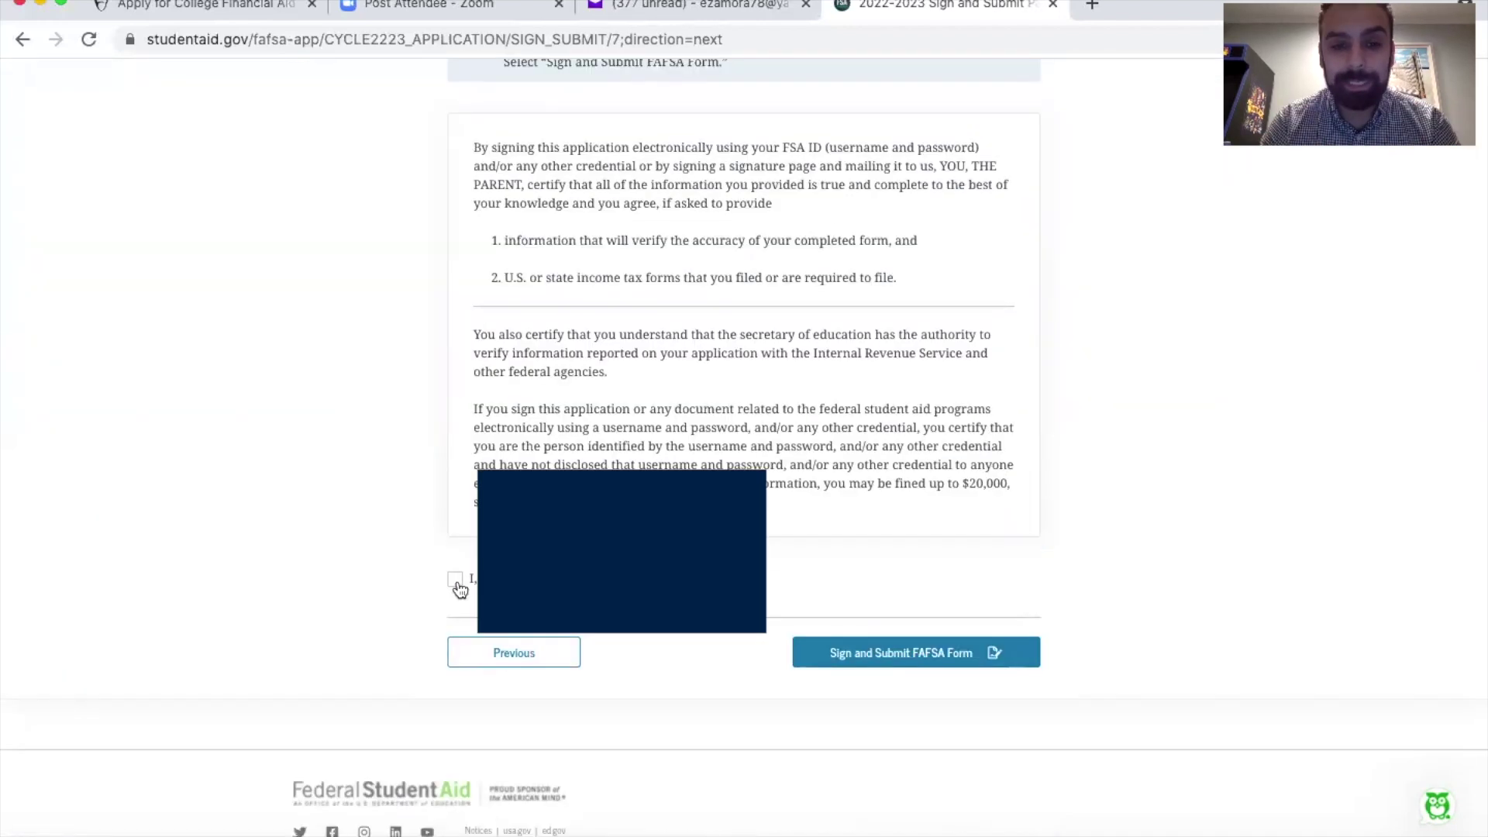
{"action": "left_click", "coordinate": [454, 579]}
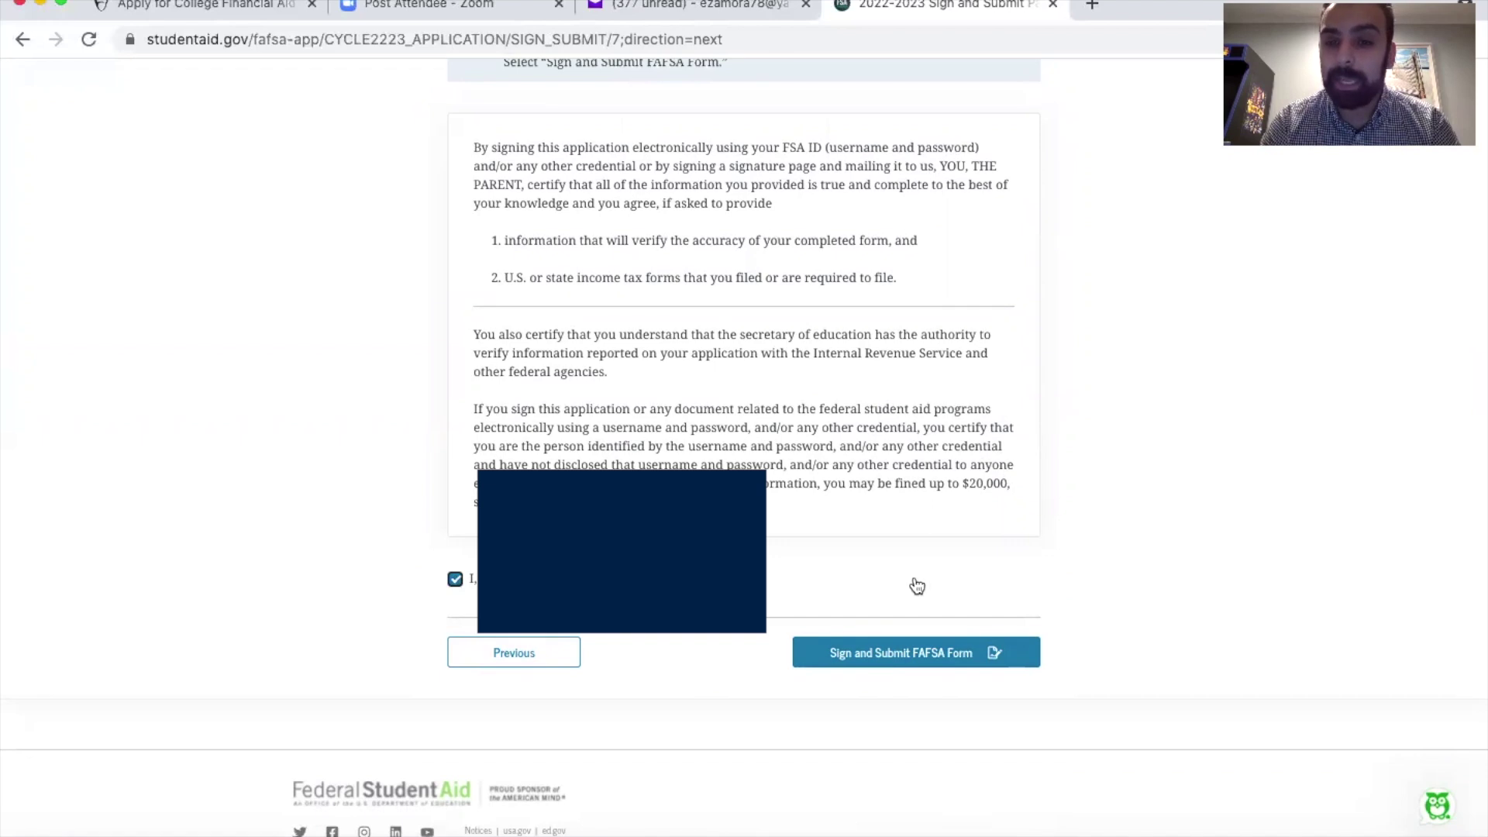
{"action": "left_click", "coordinate": [899, 658]}
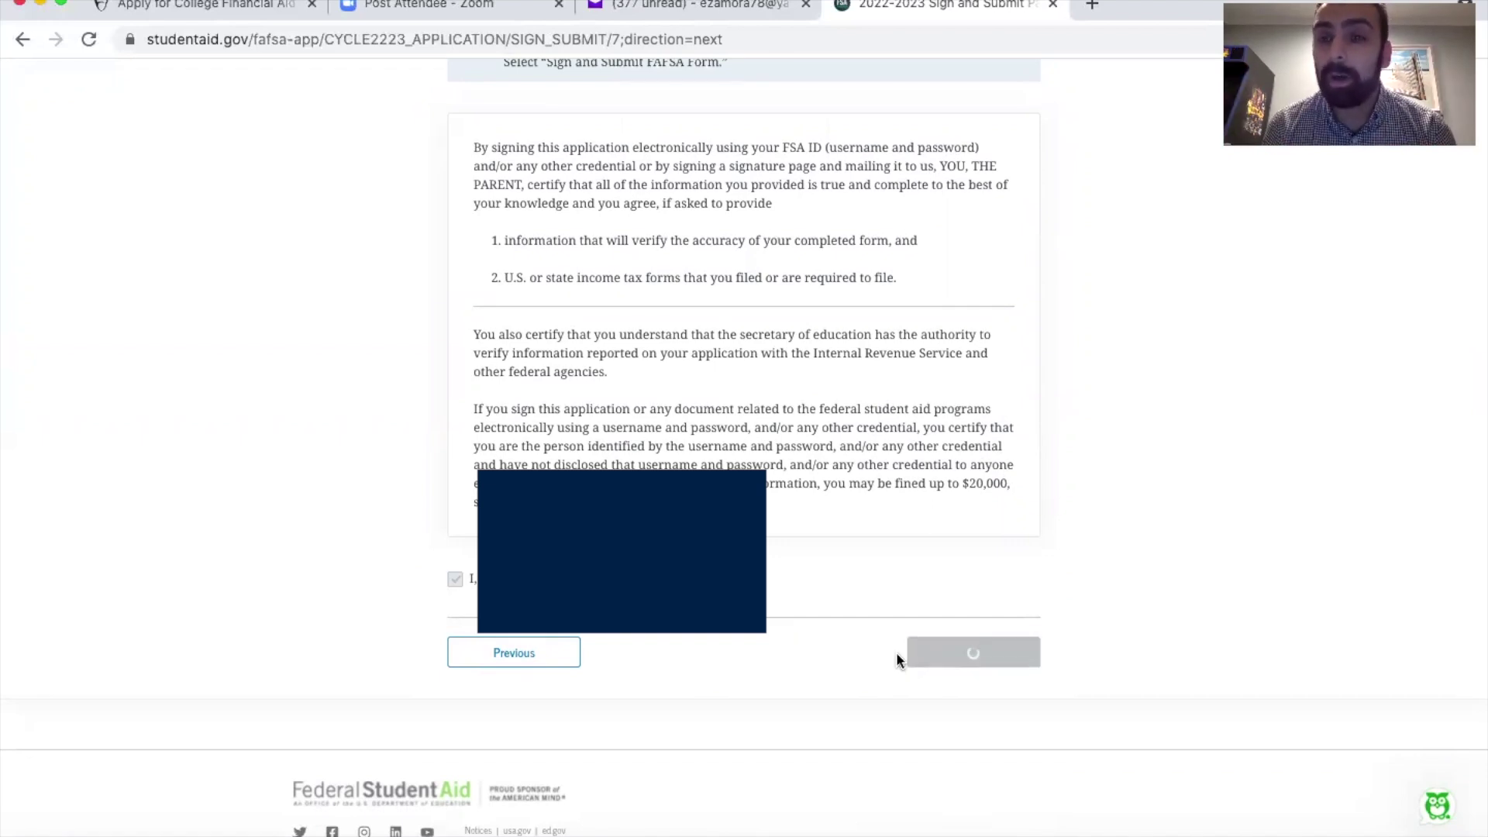